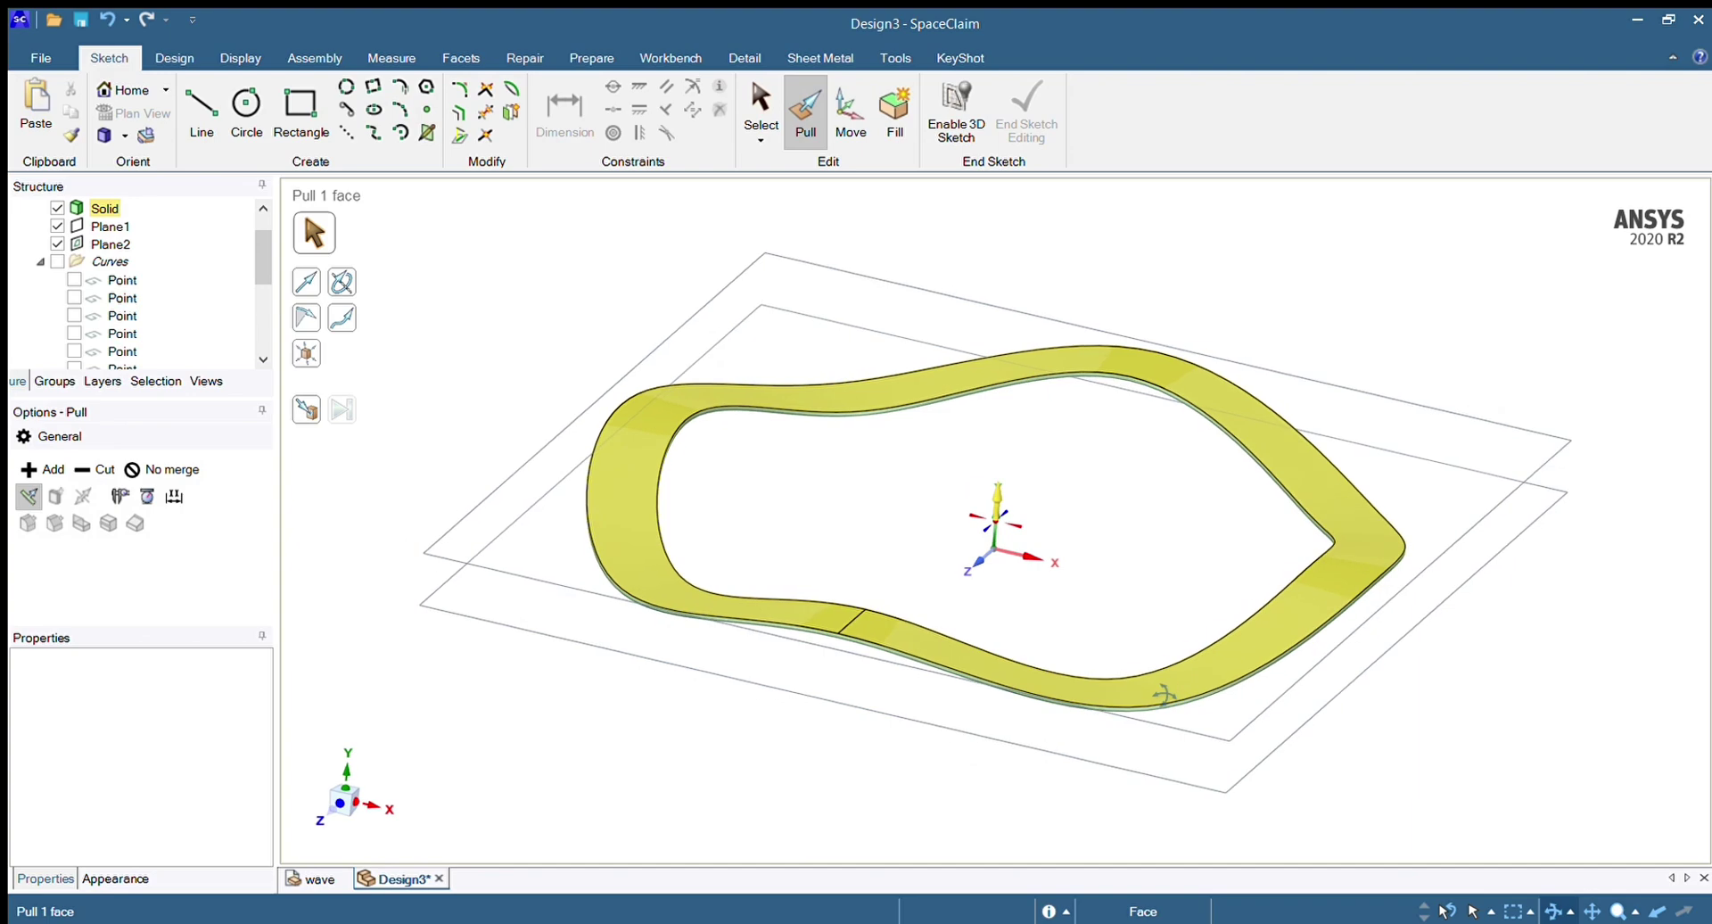
Switch to the wave washer specification image and examine the W-60 dimensions and the drawing's D, d, t and h labels
click(1634, 239)
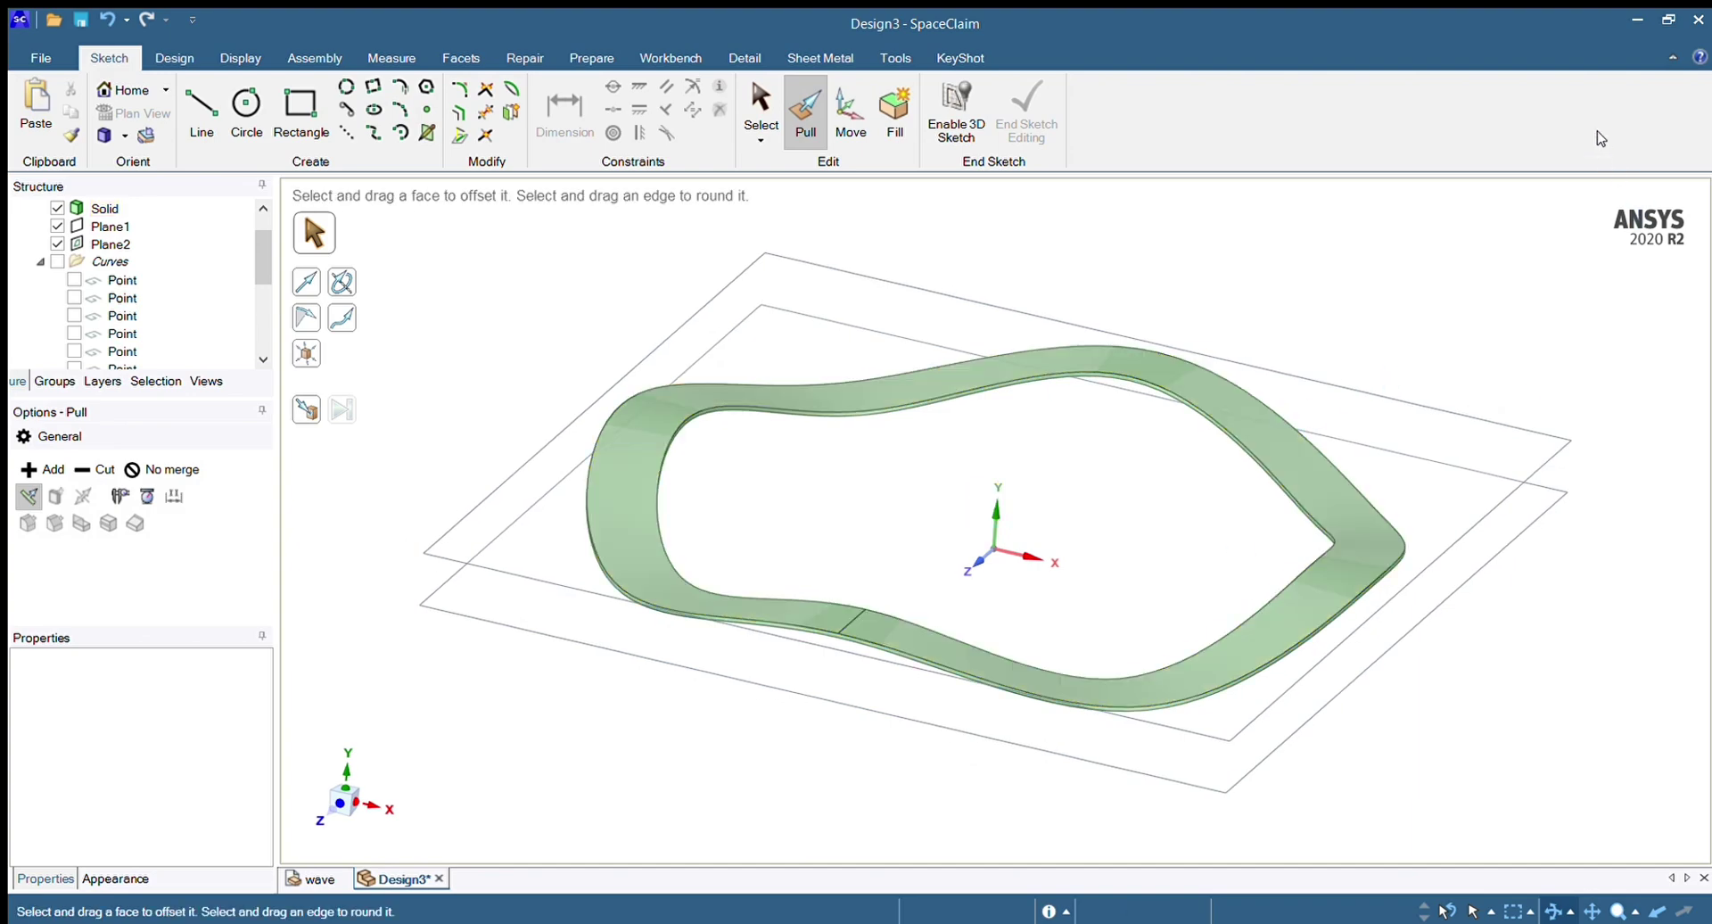
key(alt+Tab)
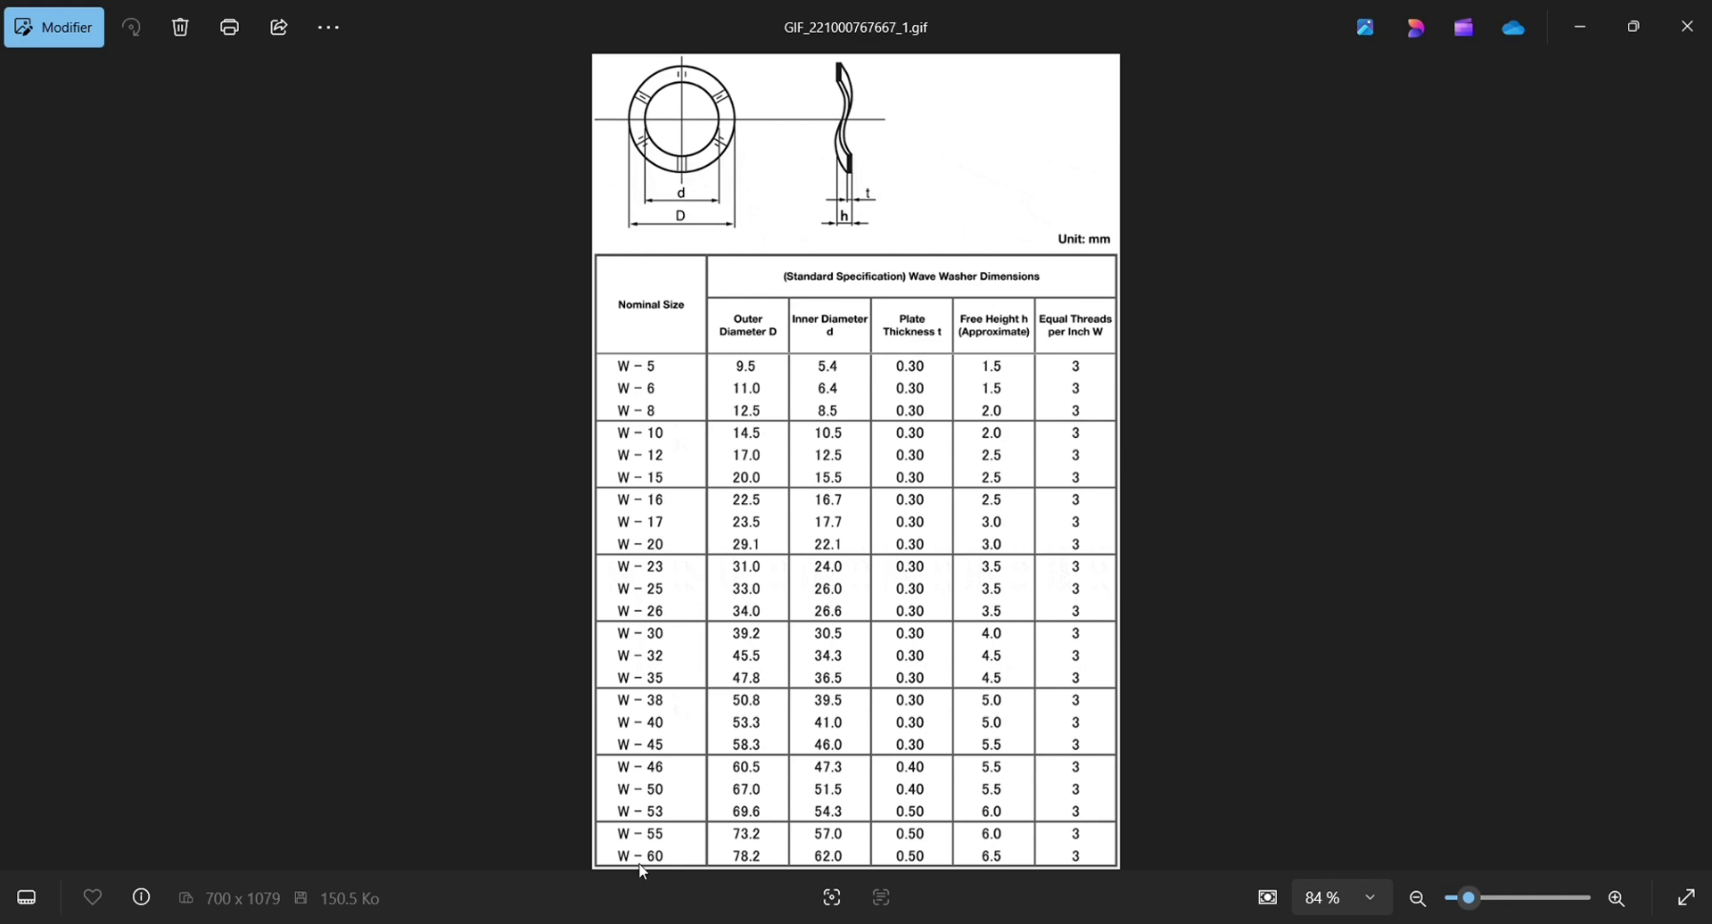
scroll(644, 872, up, 8)
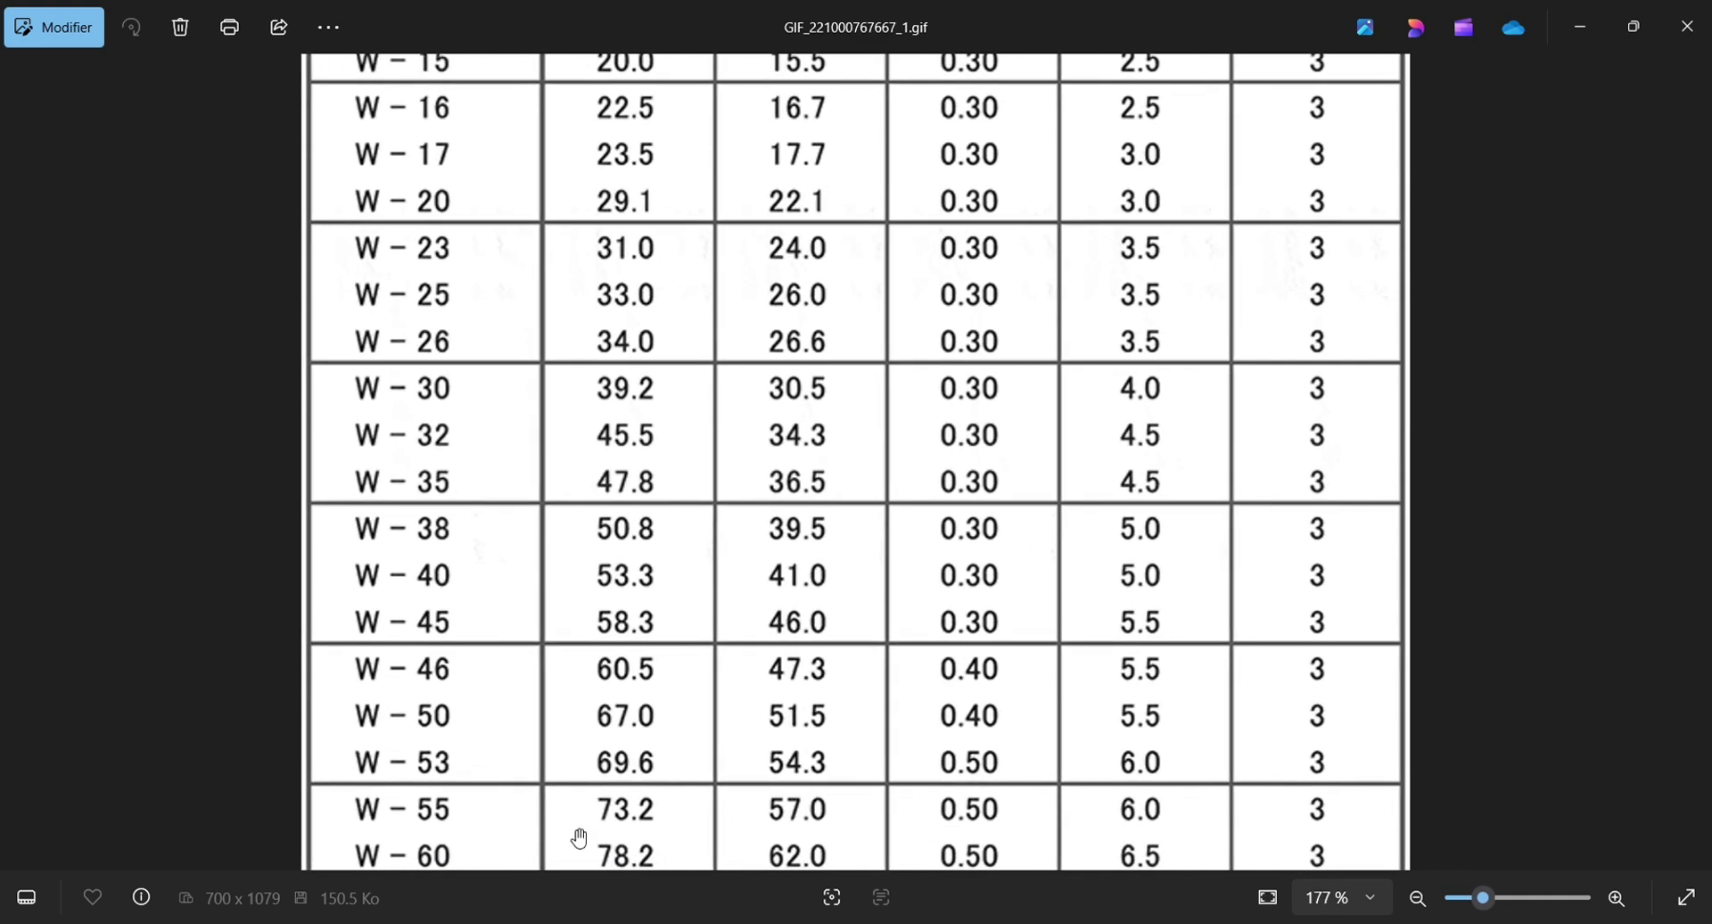
drag(579, 838, 597, 772)
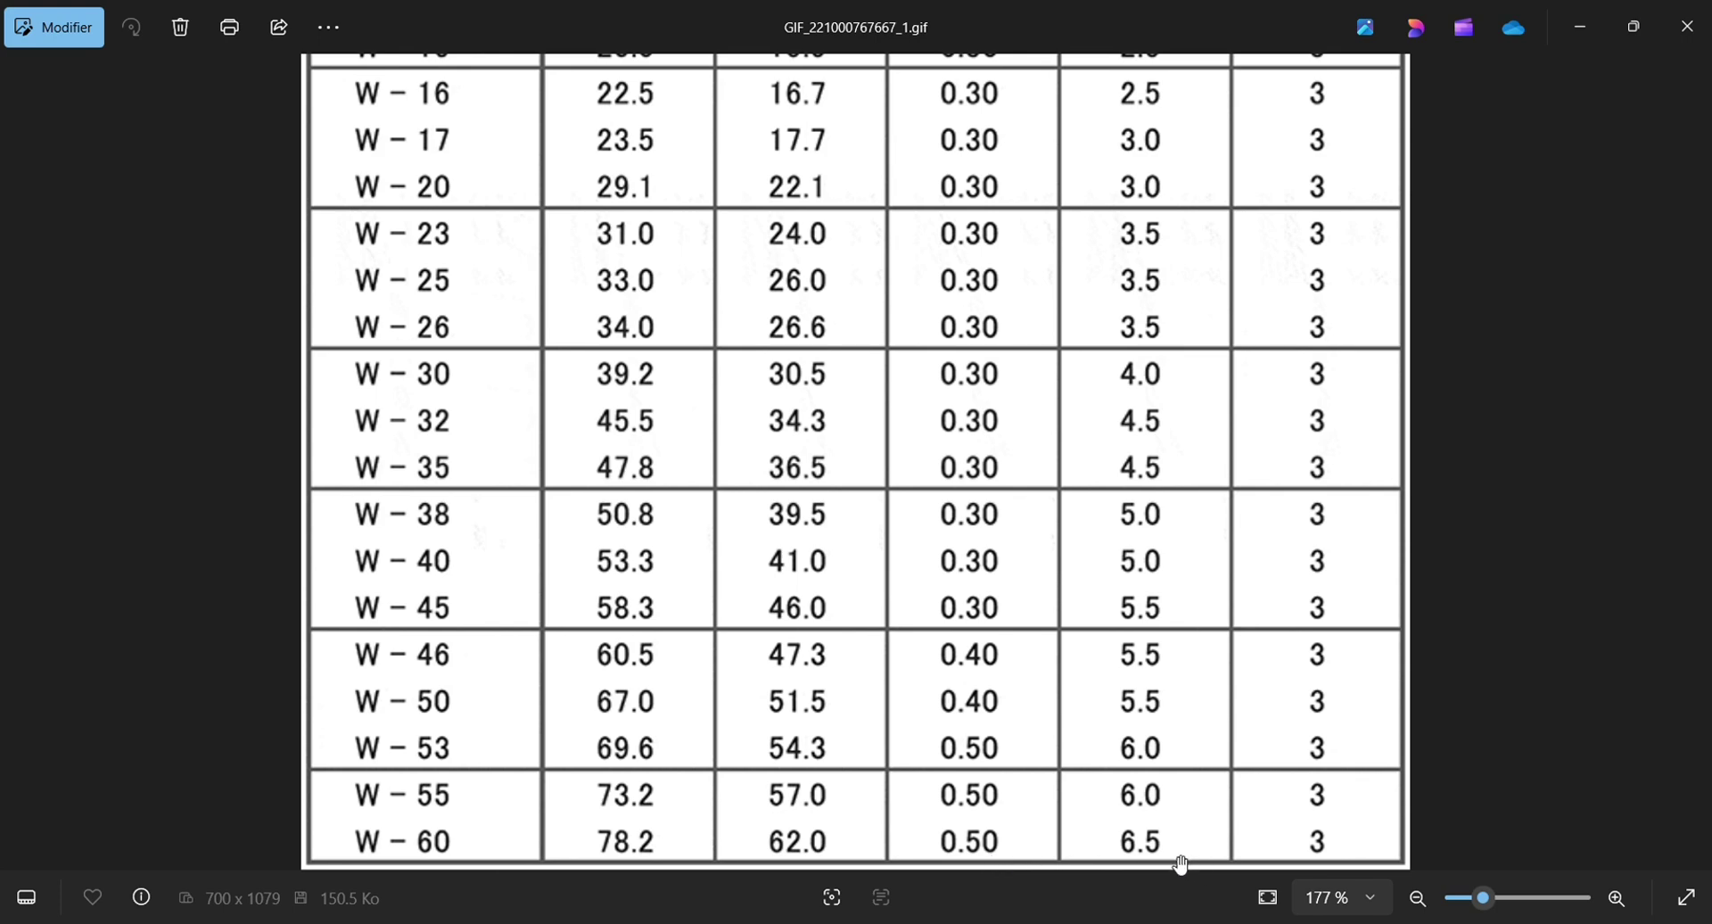
scroll(1014, 688, down, 5)
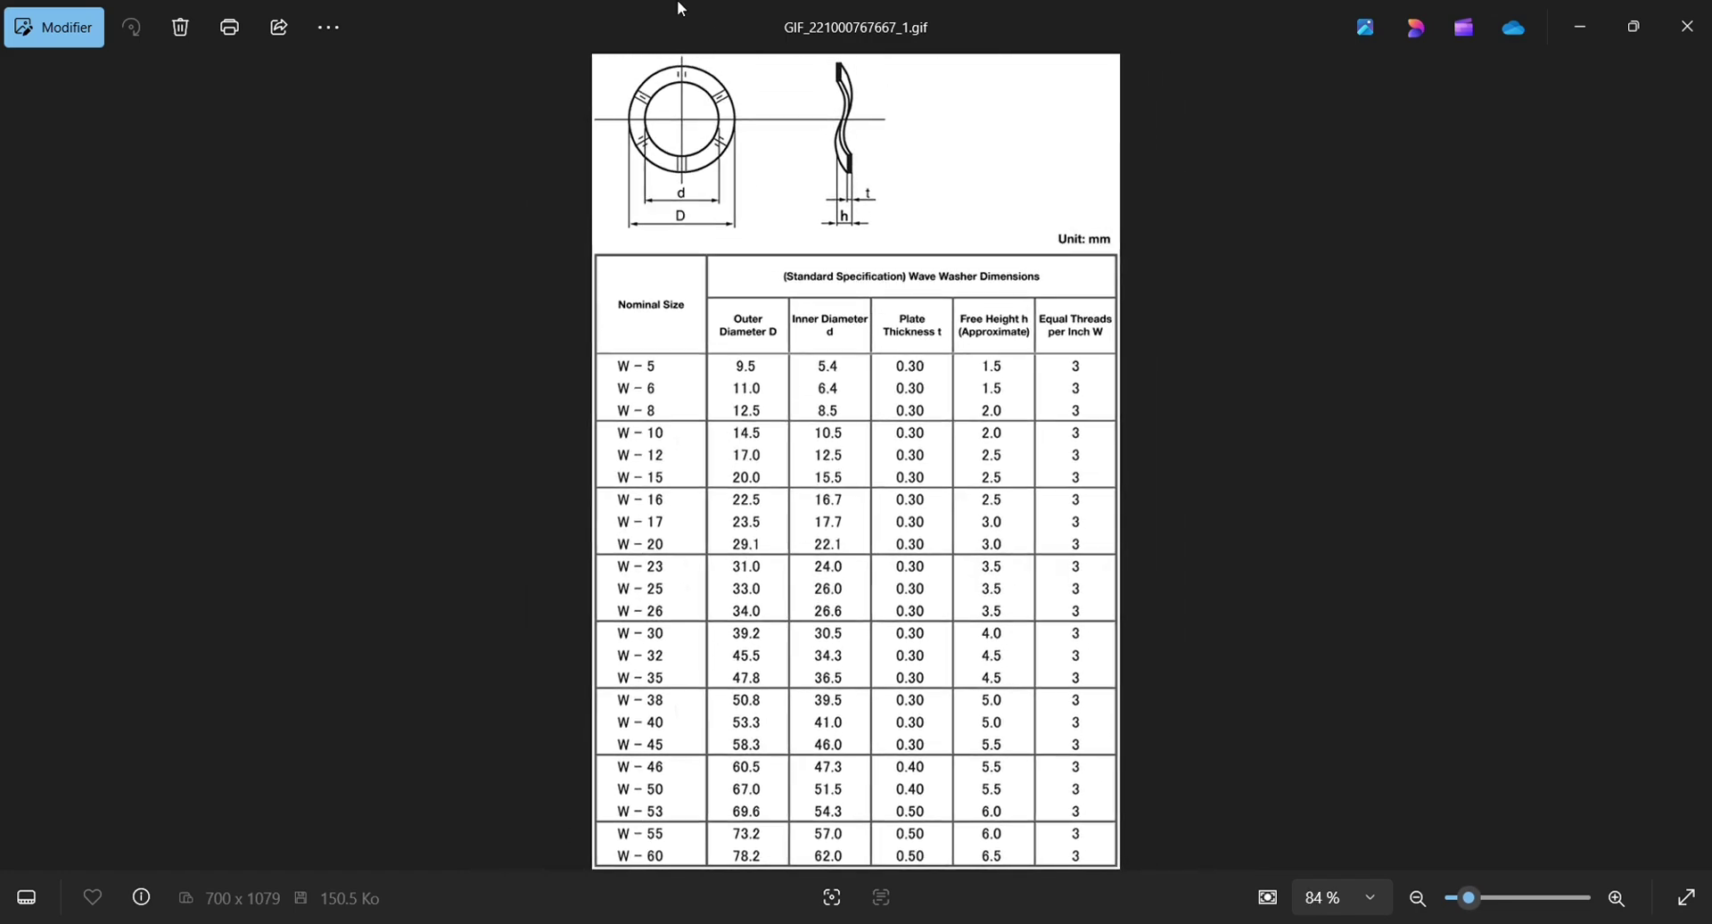
scroll(675, 65, up, 2)
scroll(596, 76, up, 3)
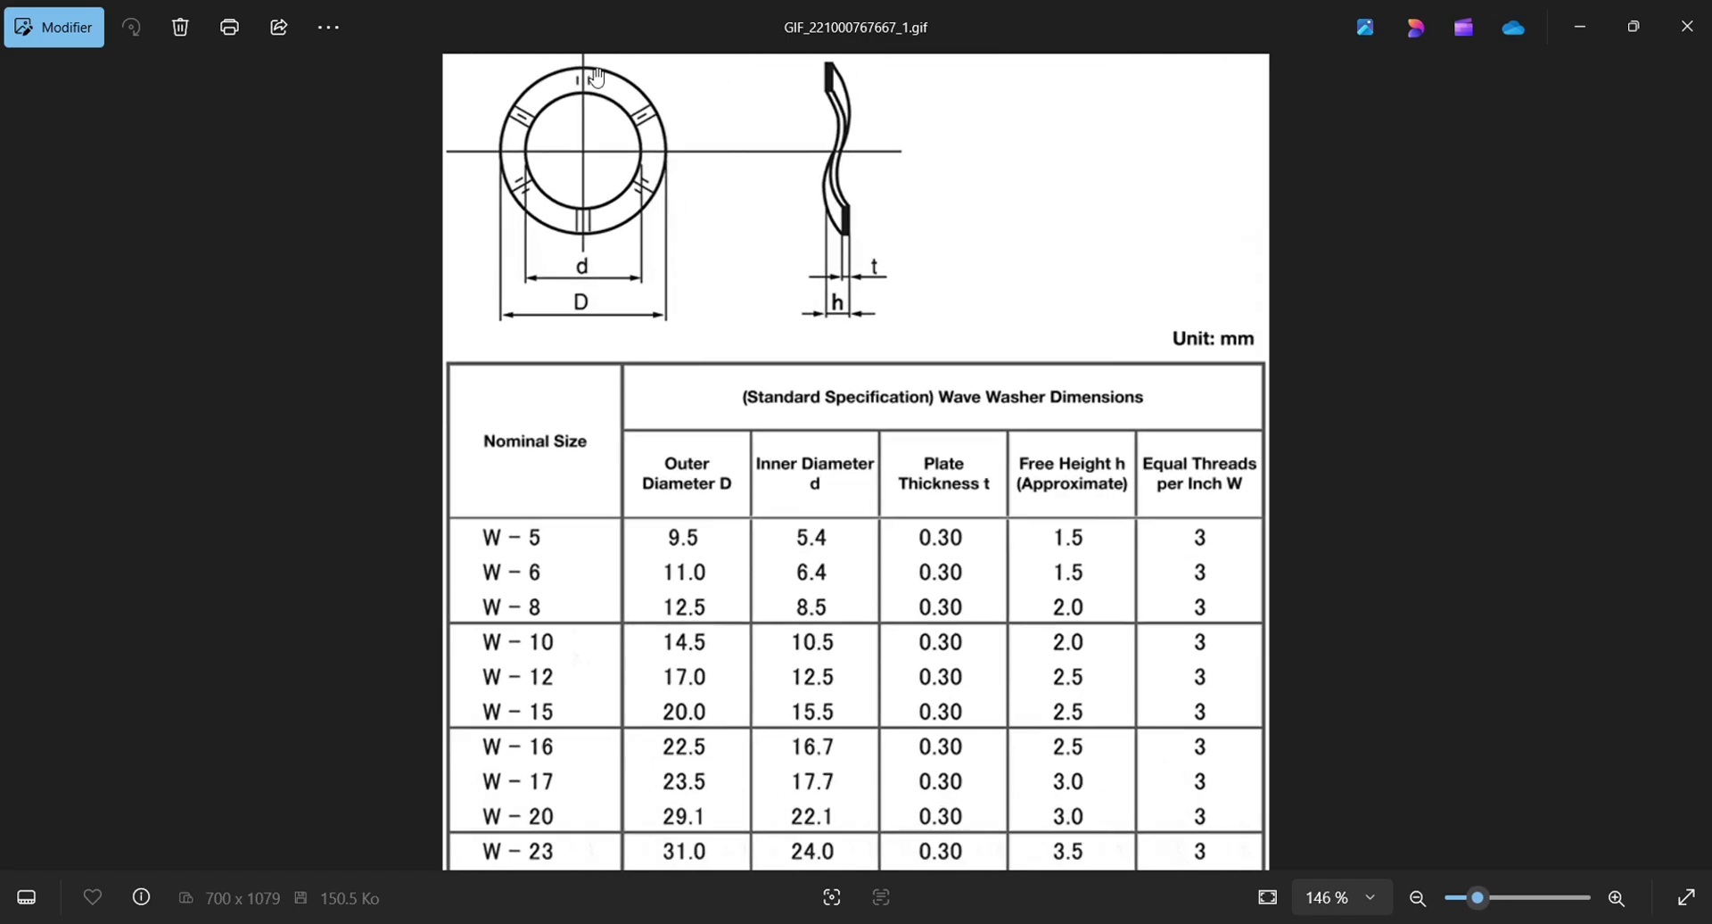
scroll(598, 82, up, 3)
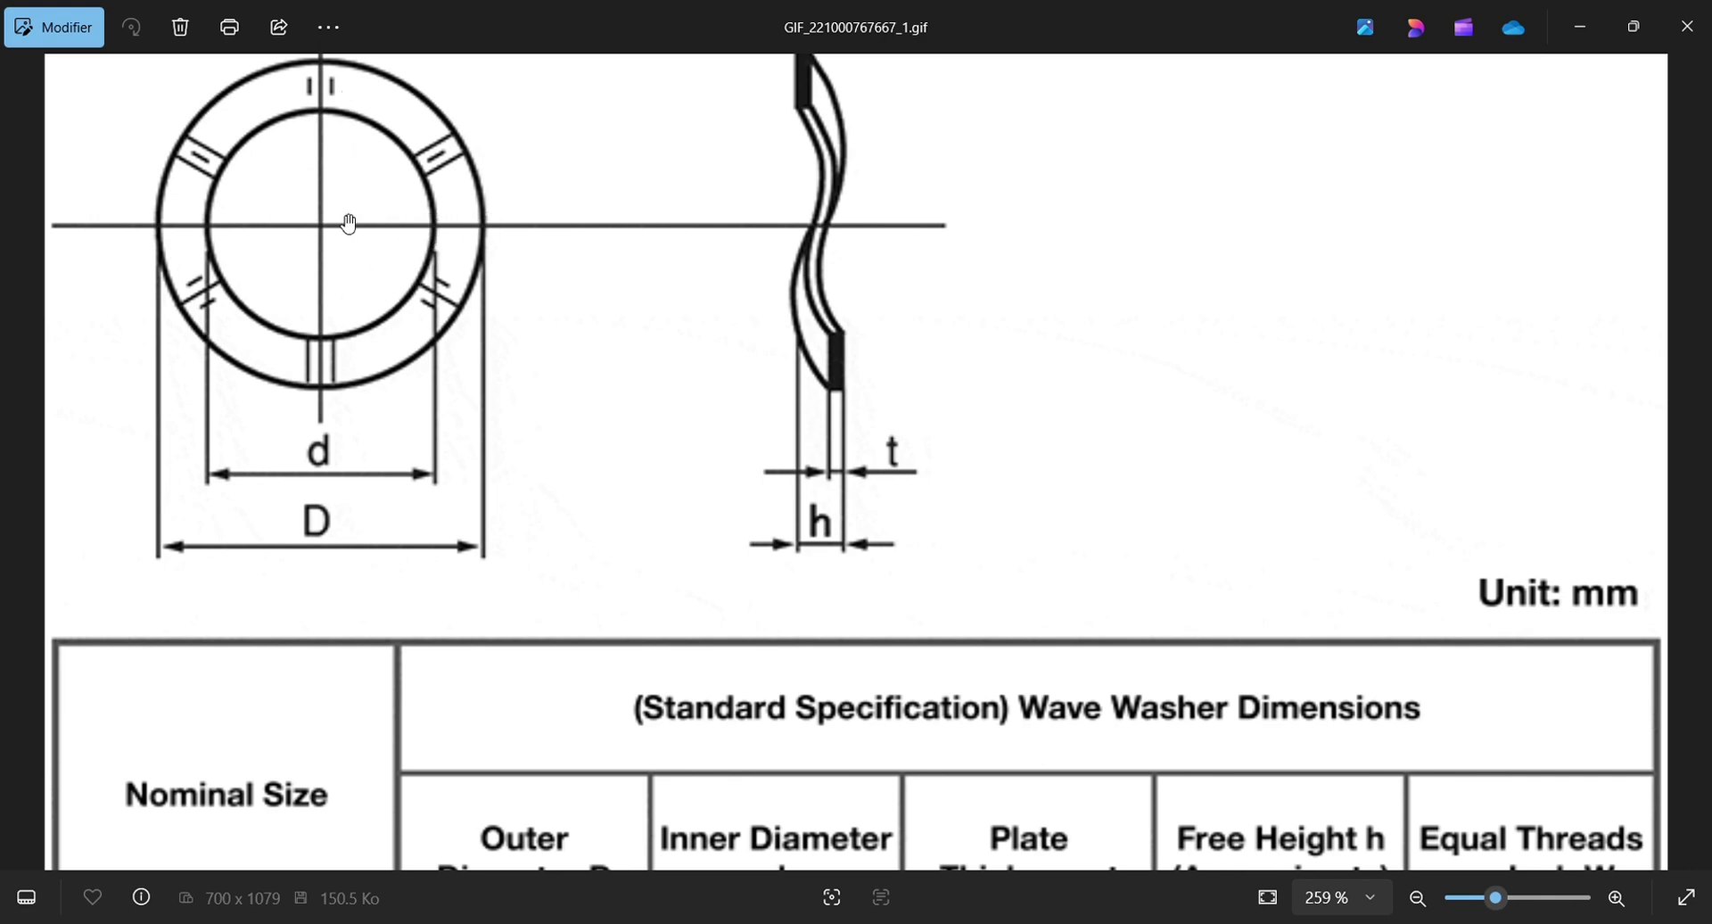
scroll(1356, 282, down, 6)
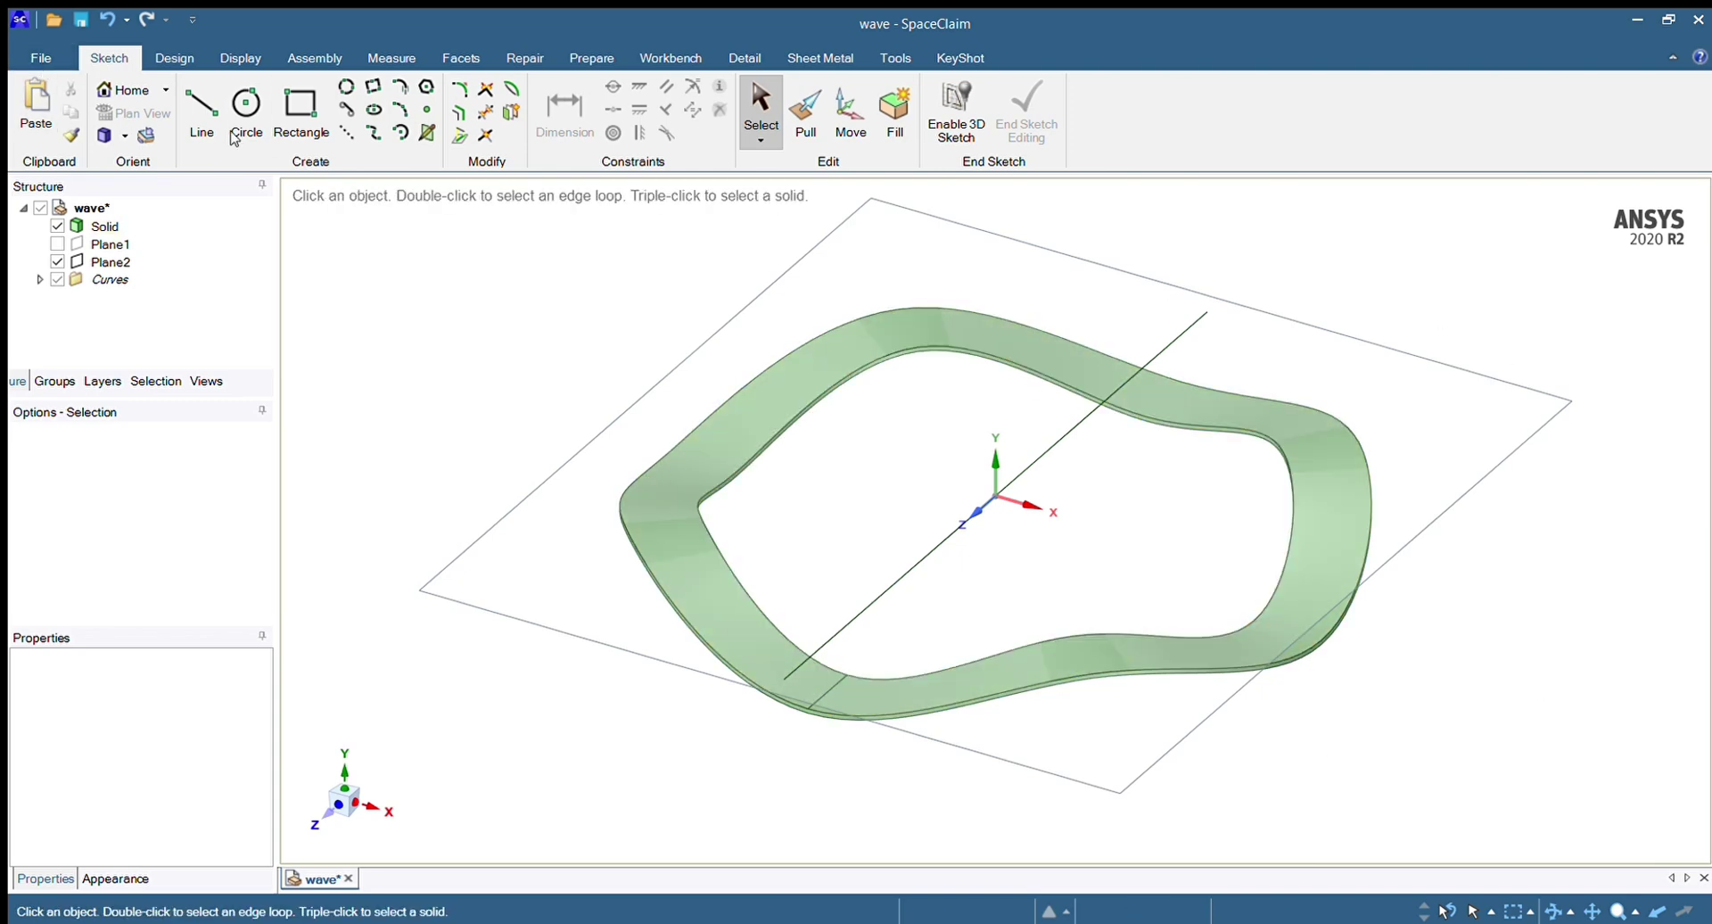
Insert a reference plane through the origin on the XZ sketch grid of the new SpaceClaim design
click(345, 774)
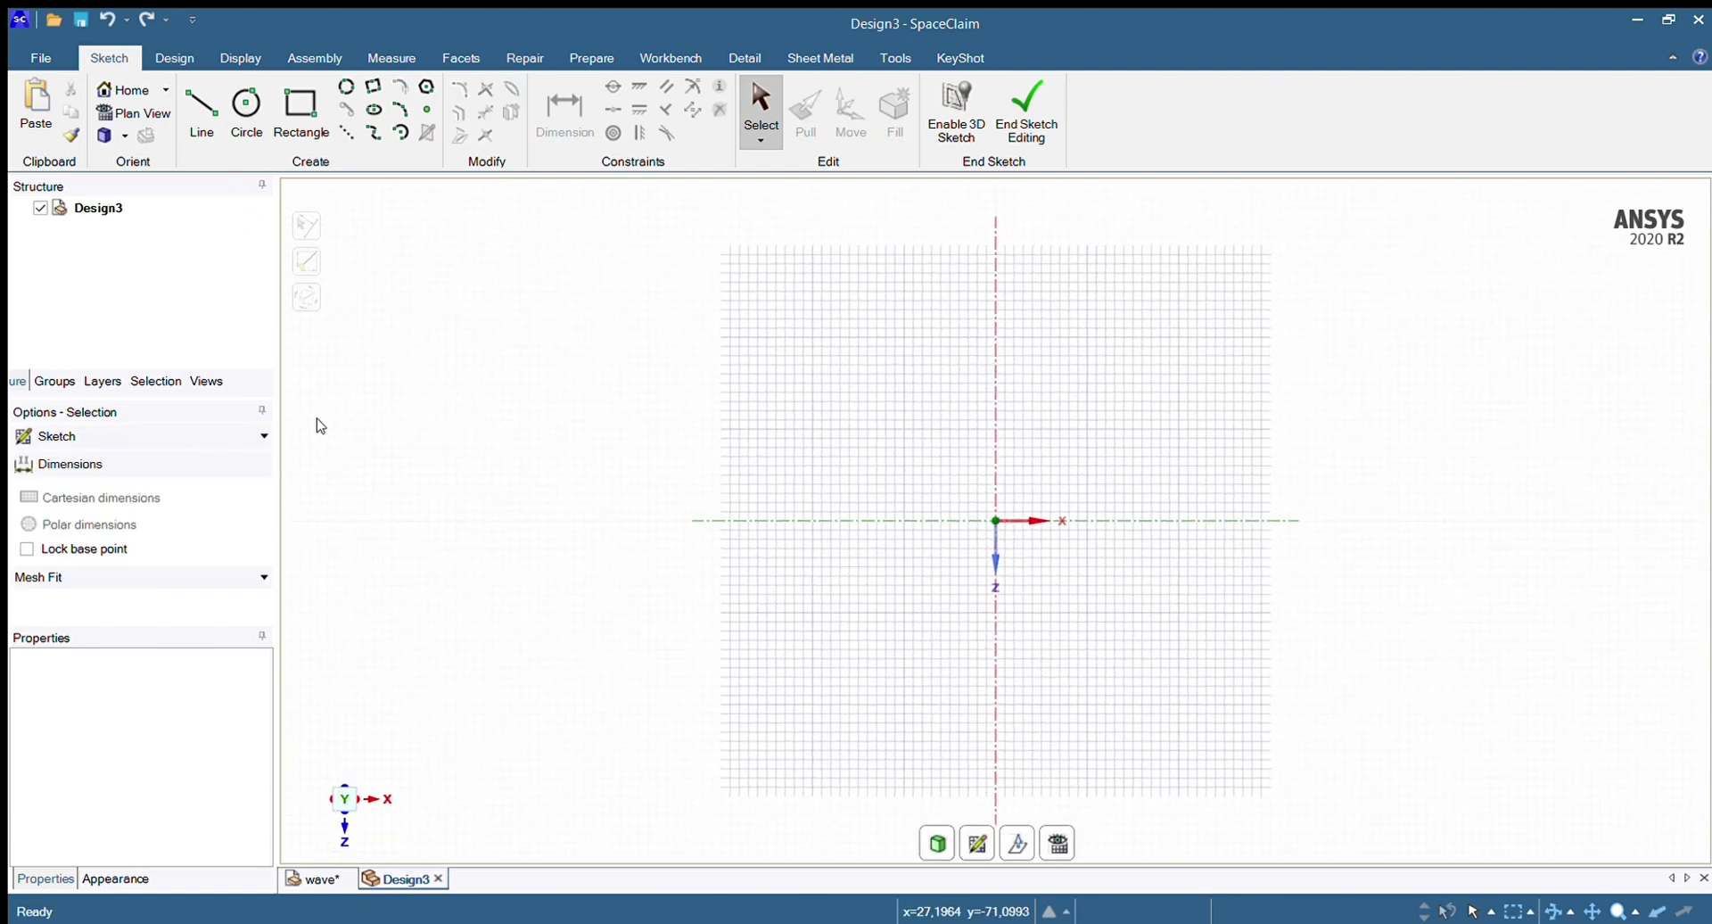
click(190, 56)
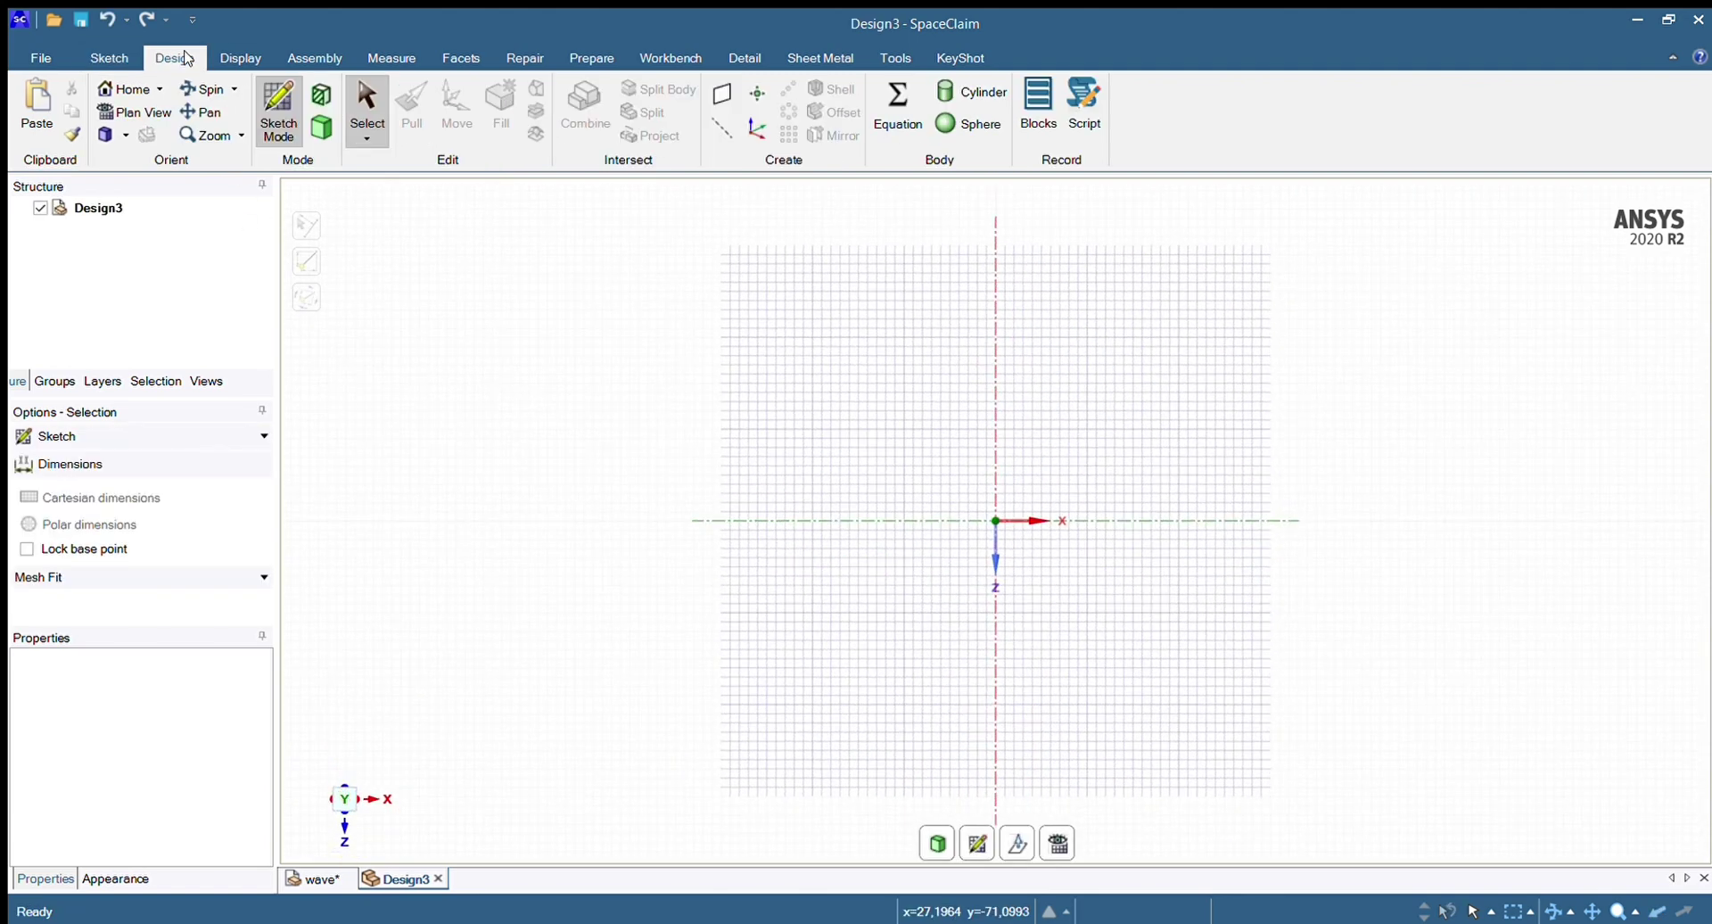
click(711, 93)
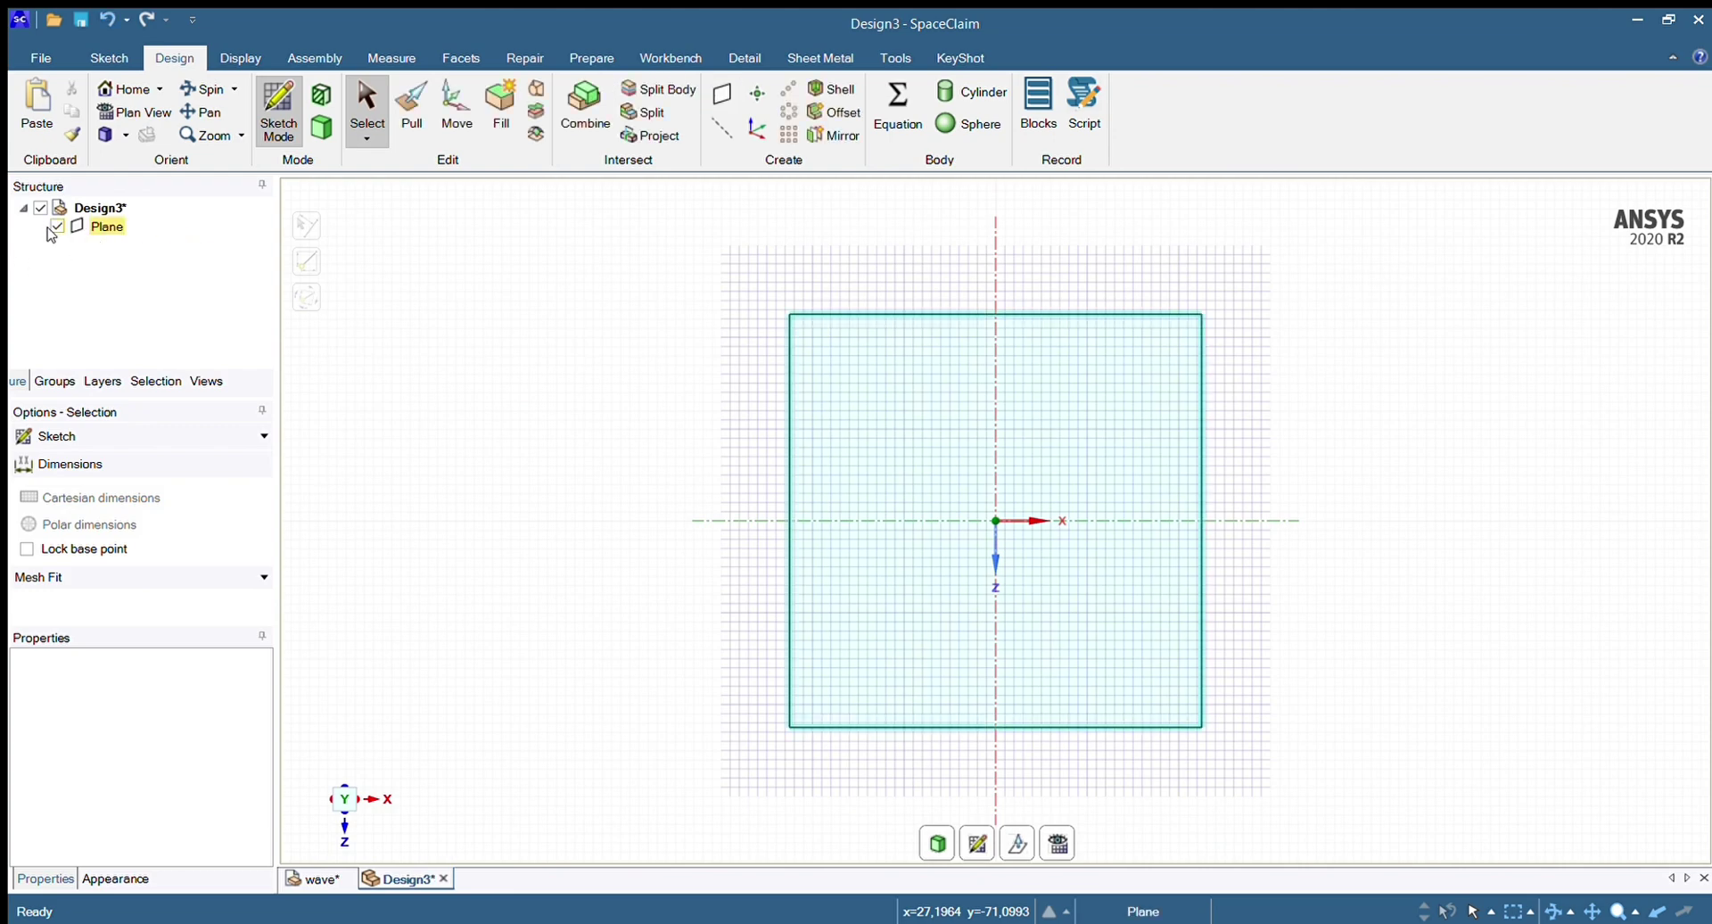
click(270, 116)
Sketch a circle centred on the origin with a diameter of 78.2 mm
click(247, 111)
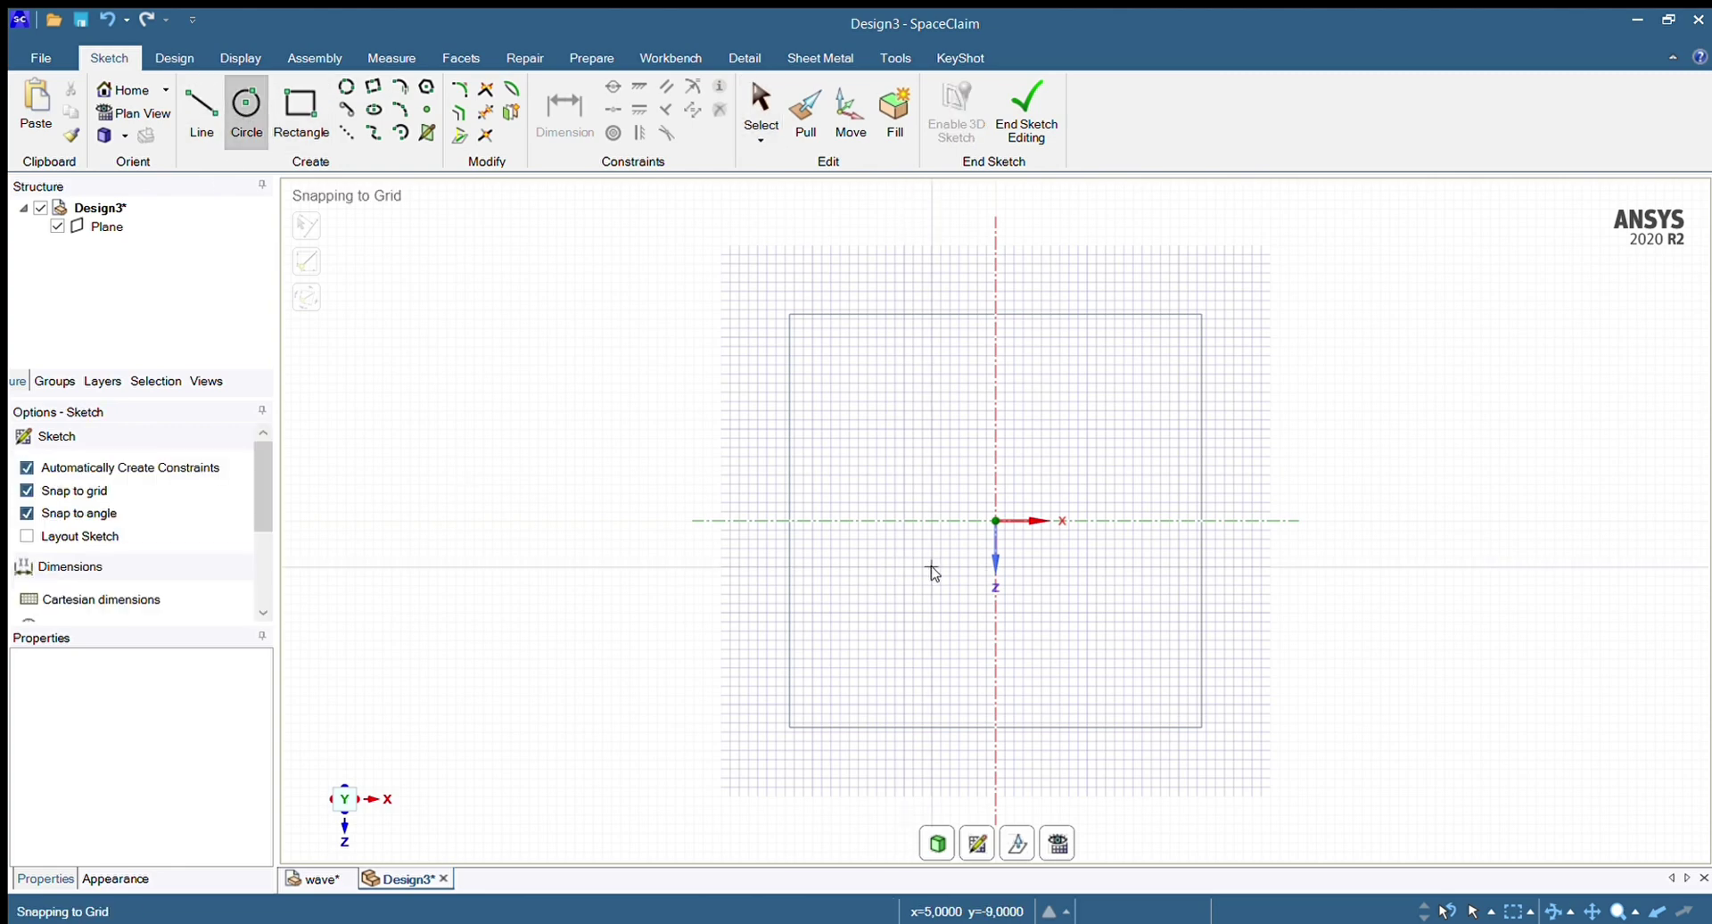
scroll(997, 523, down, 2)
scroll(999, 523, up, 6)
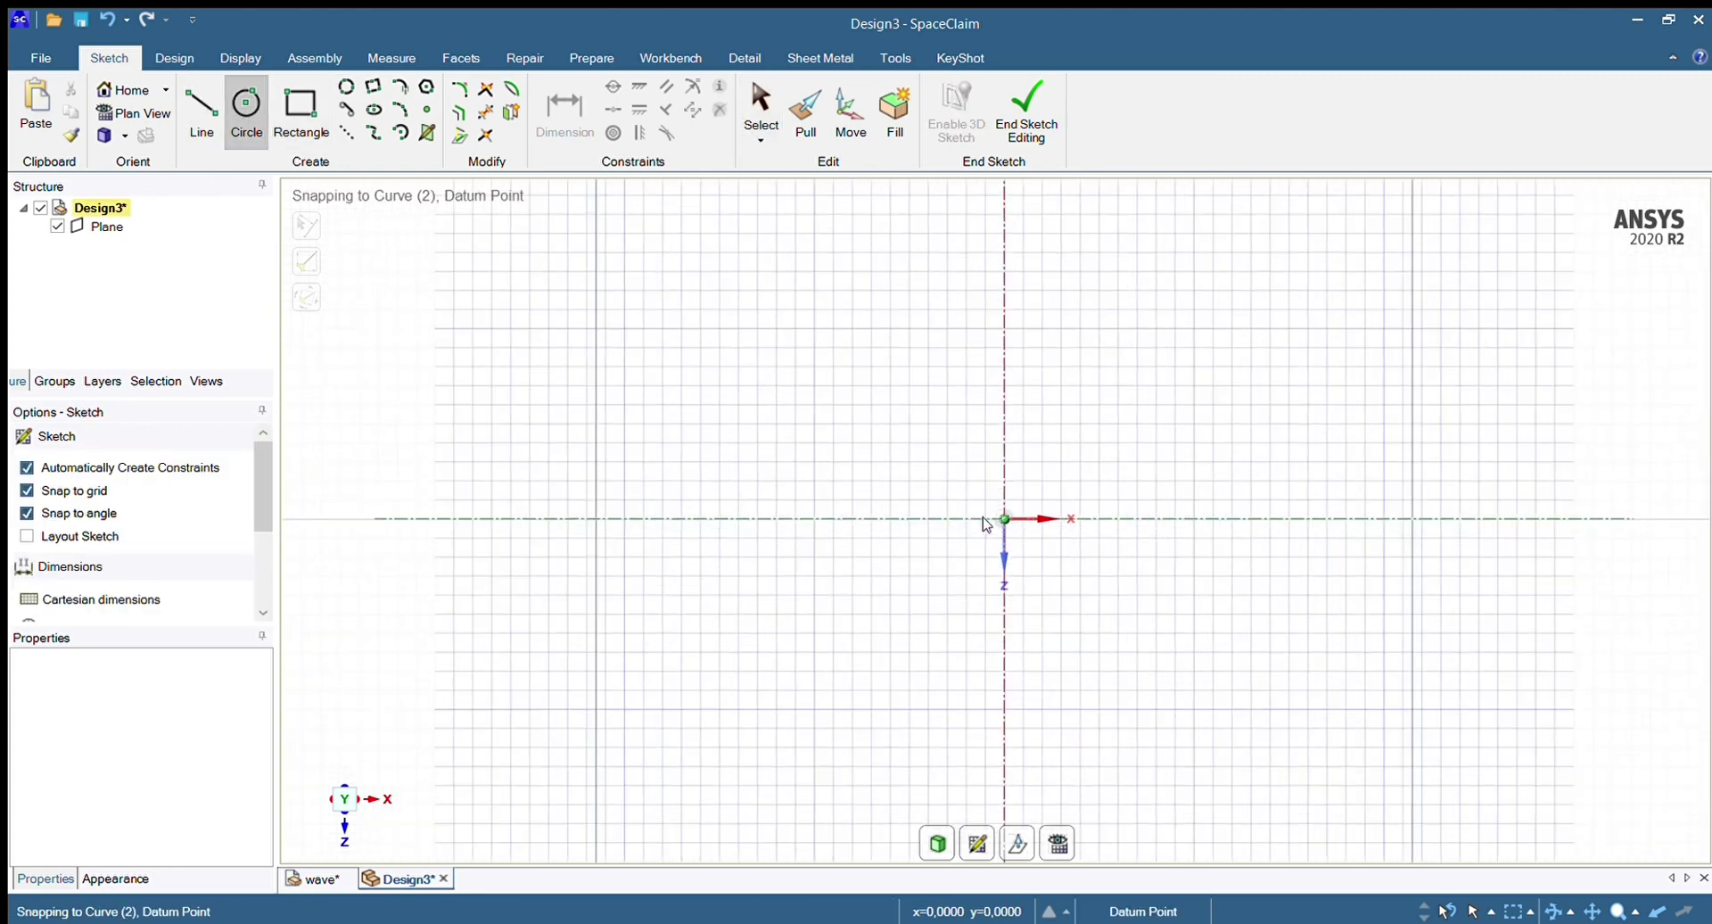
click(1006, 519)
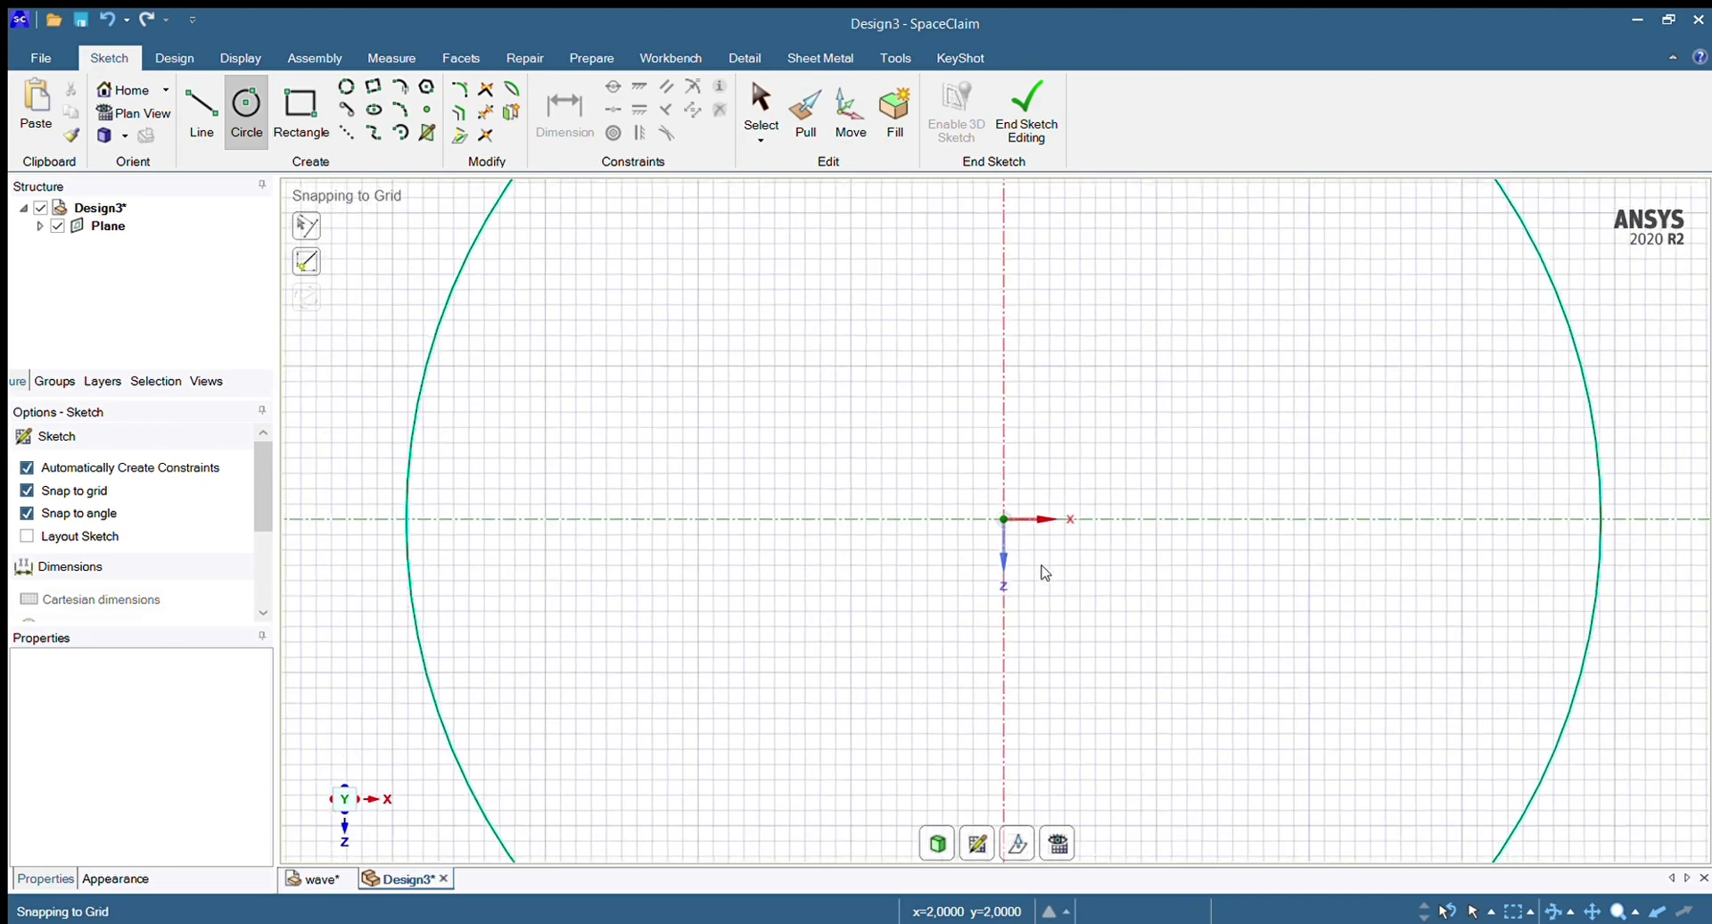
click(1253, 780)
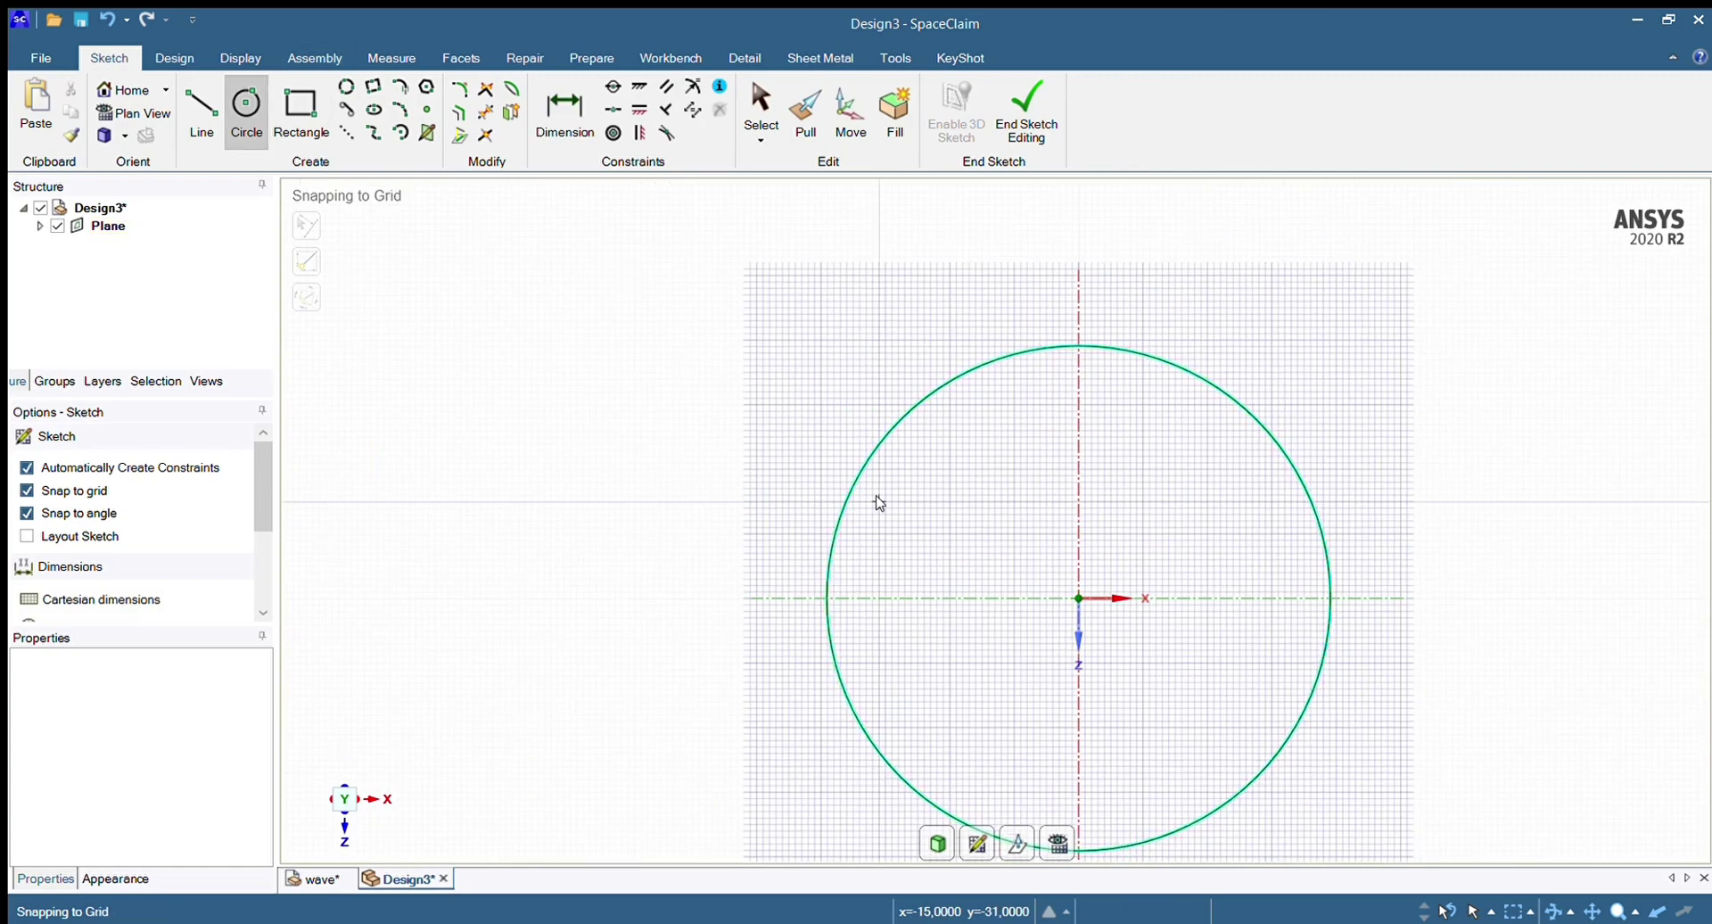
scroll(978, 527, up, 1)
scroll(1100, 604, down, 2)
scroll(1315, 760, up, 1)
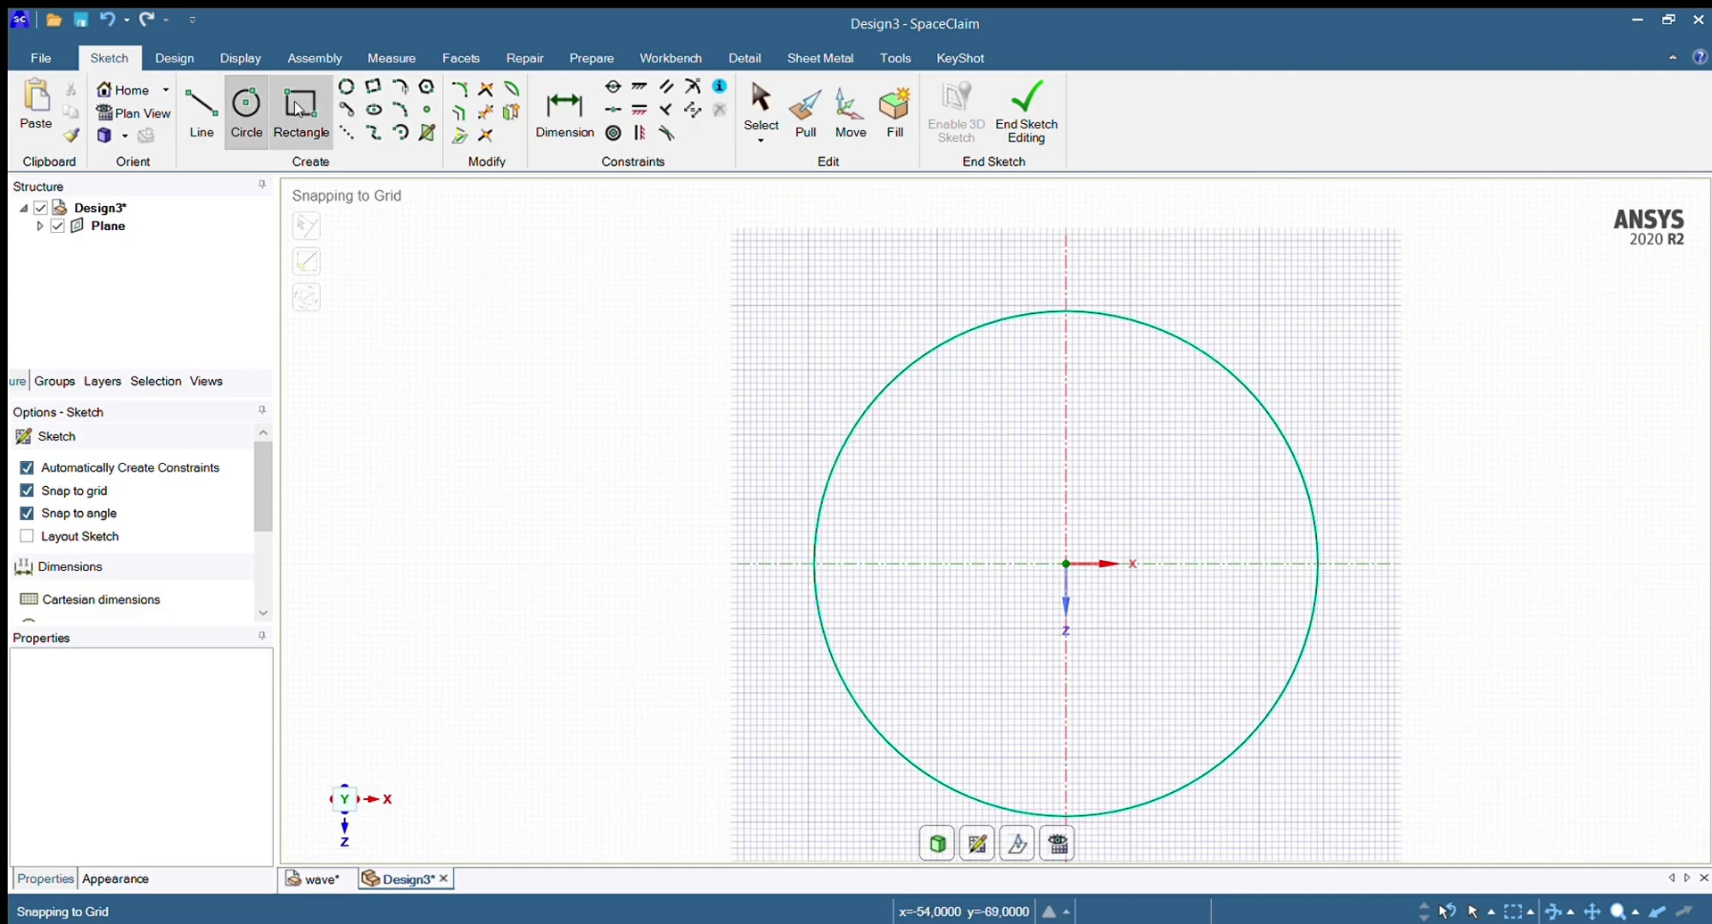
Enclose the circle with two three-point rectangles sharing its horizontal diameter and reaching its upper and lower cardinal points
click(373, 90)
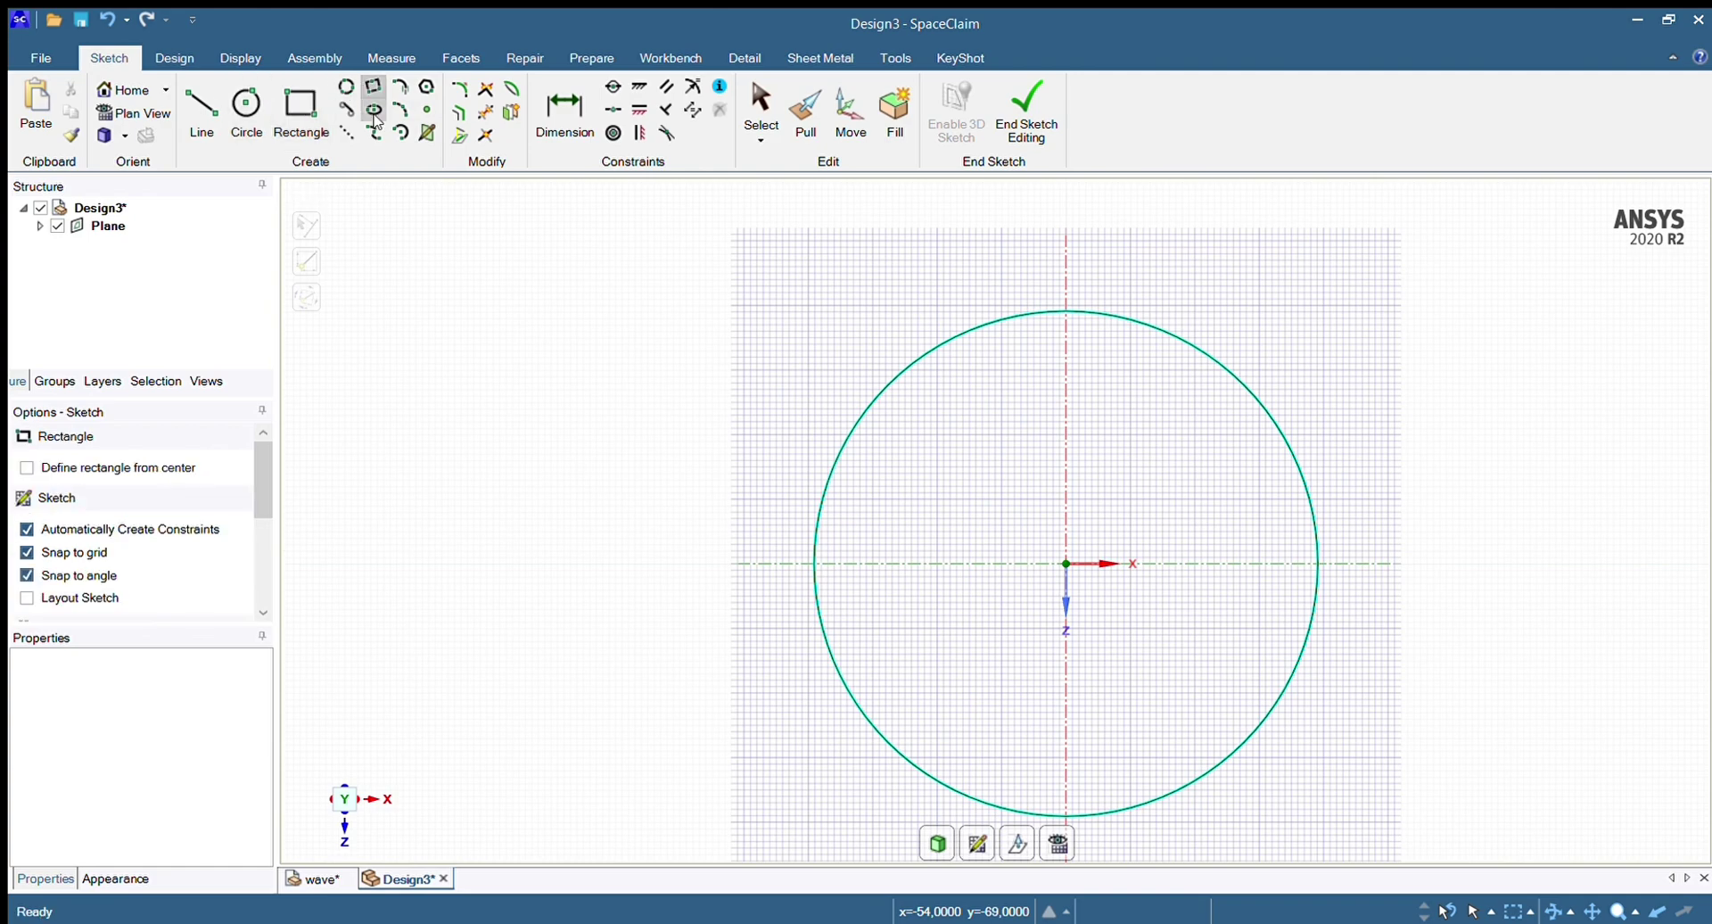
click(812, 565)
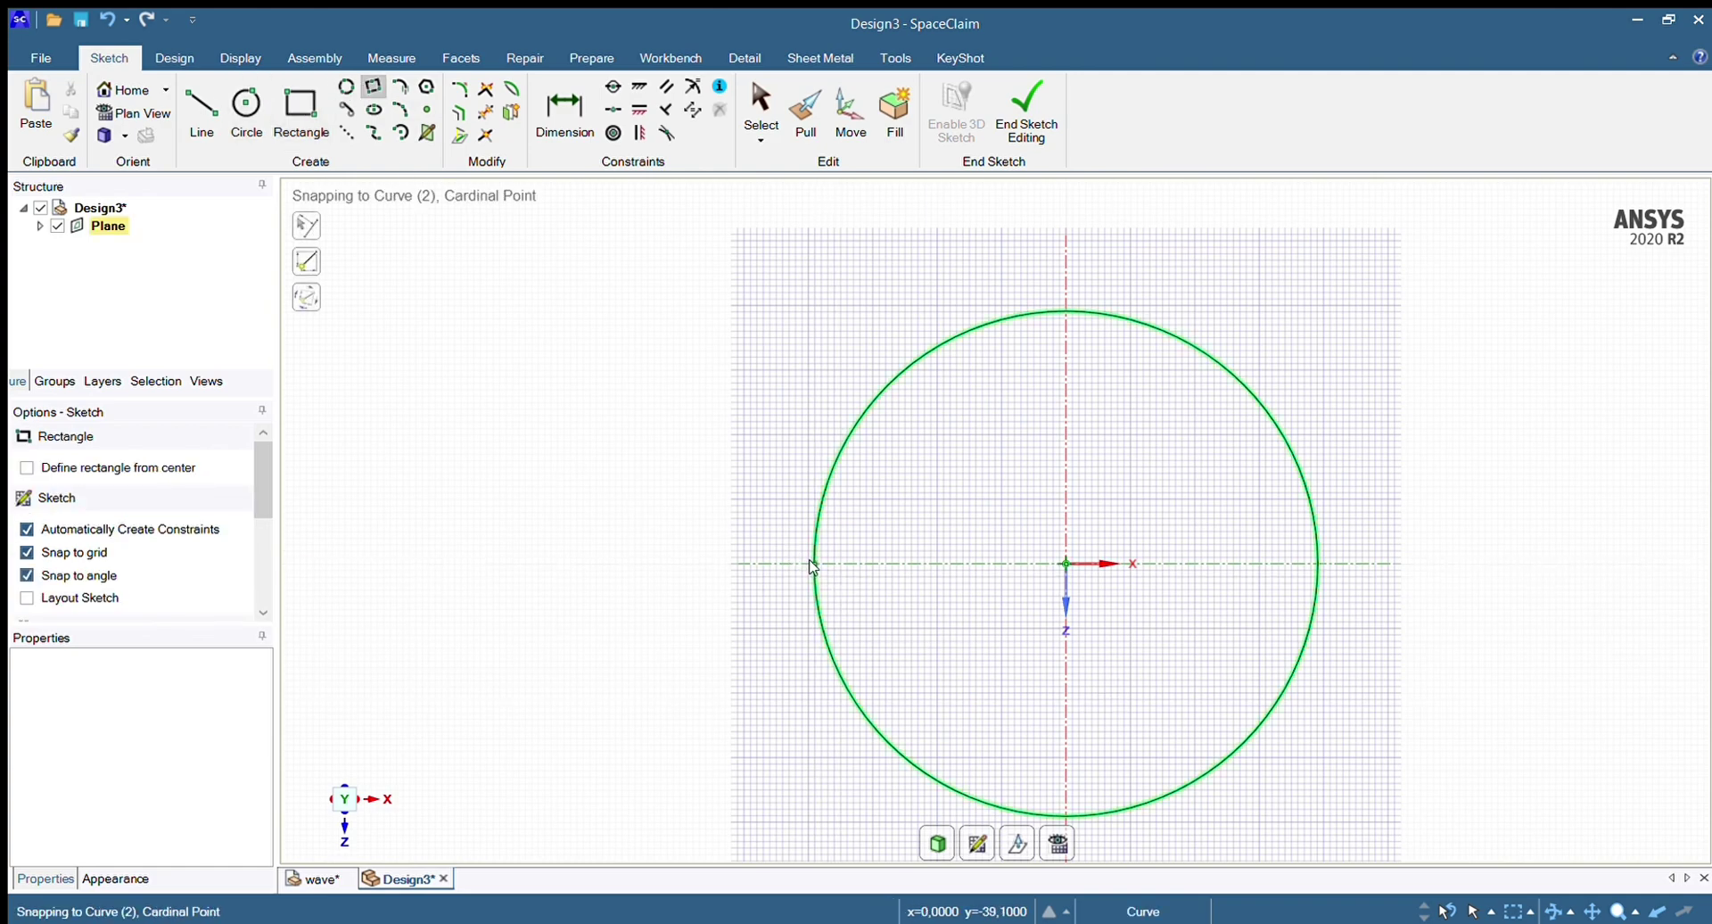
click(1318, 564)
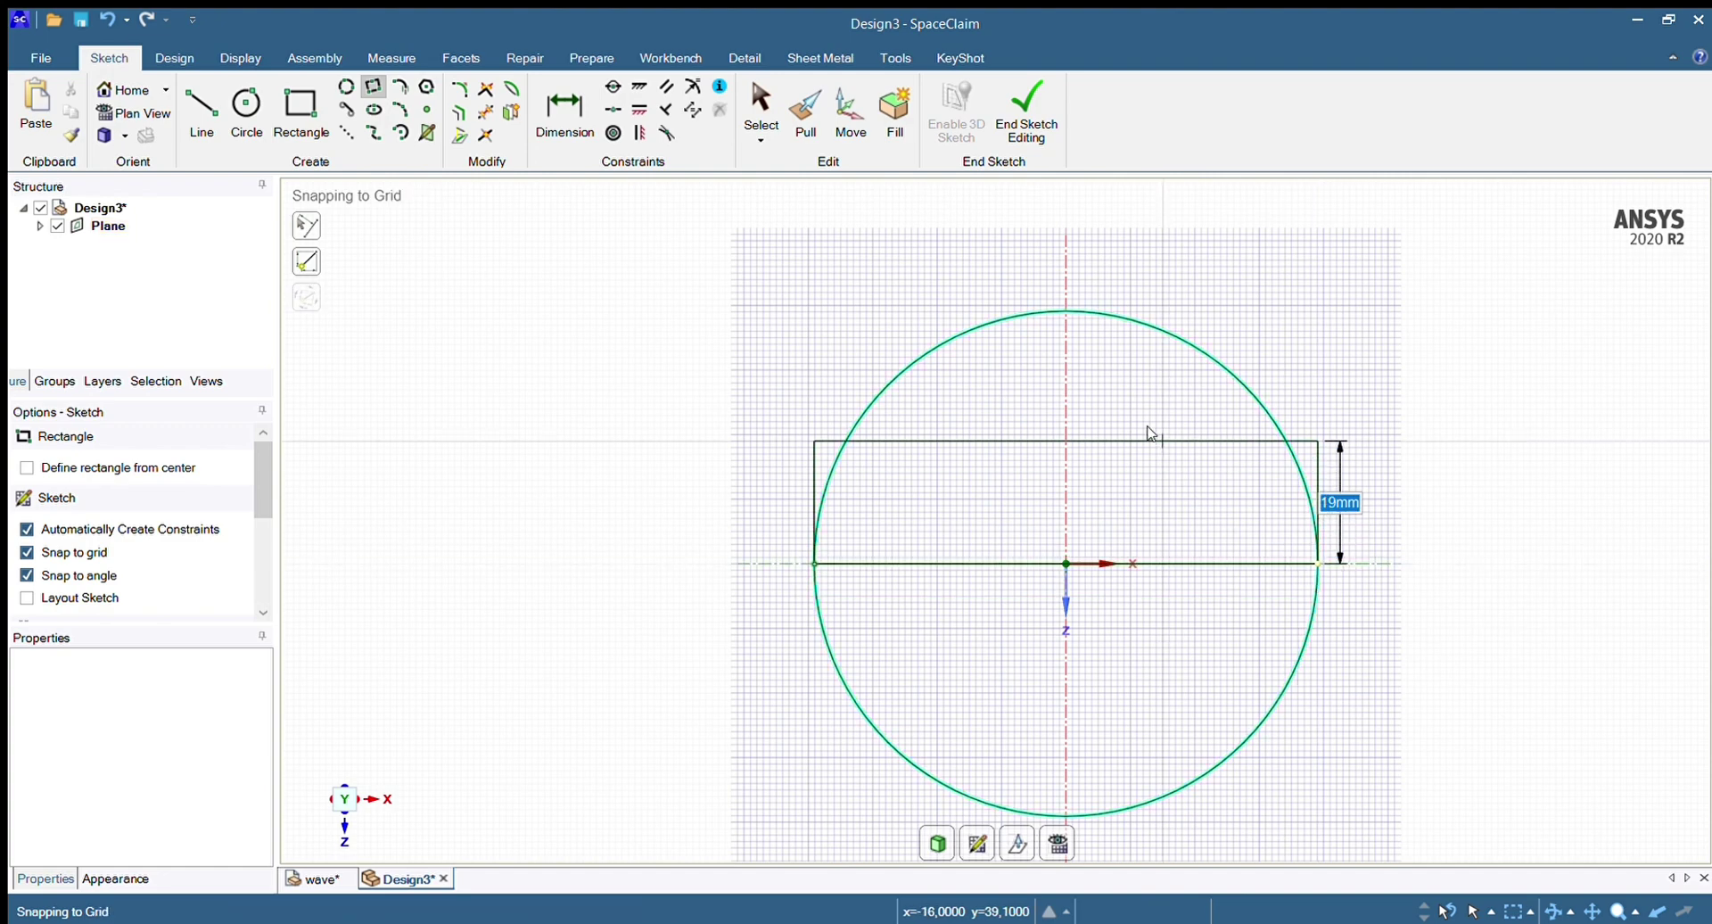
click(1065, 314)
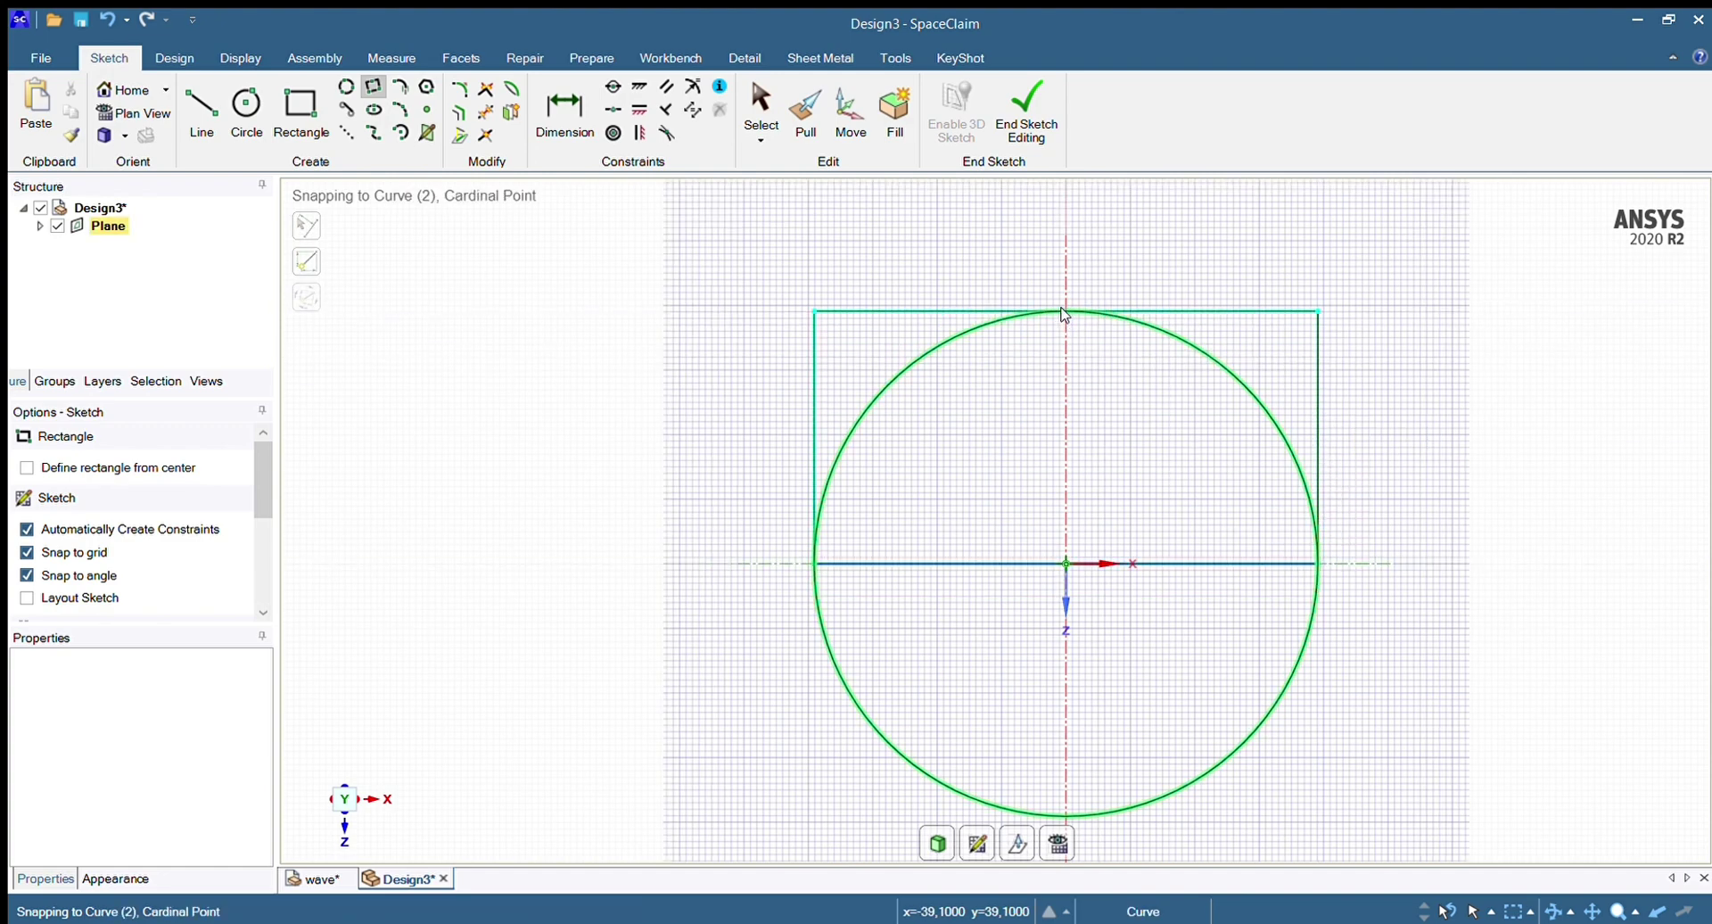
click(814, 564)
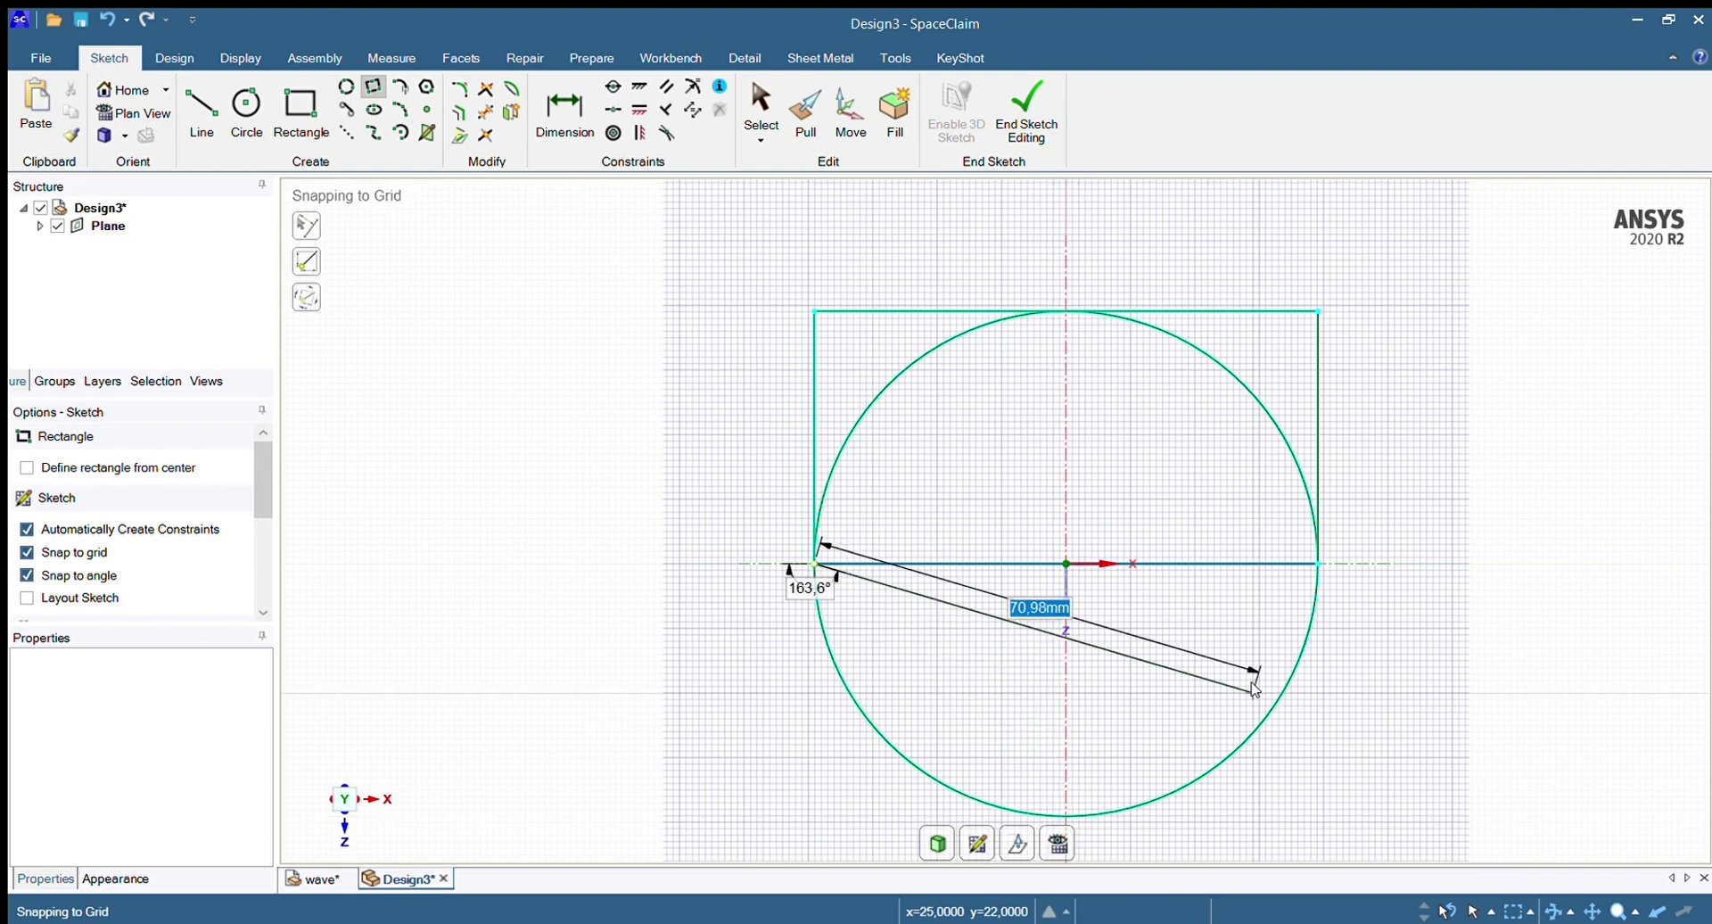
click(1317, 564)
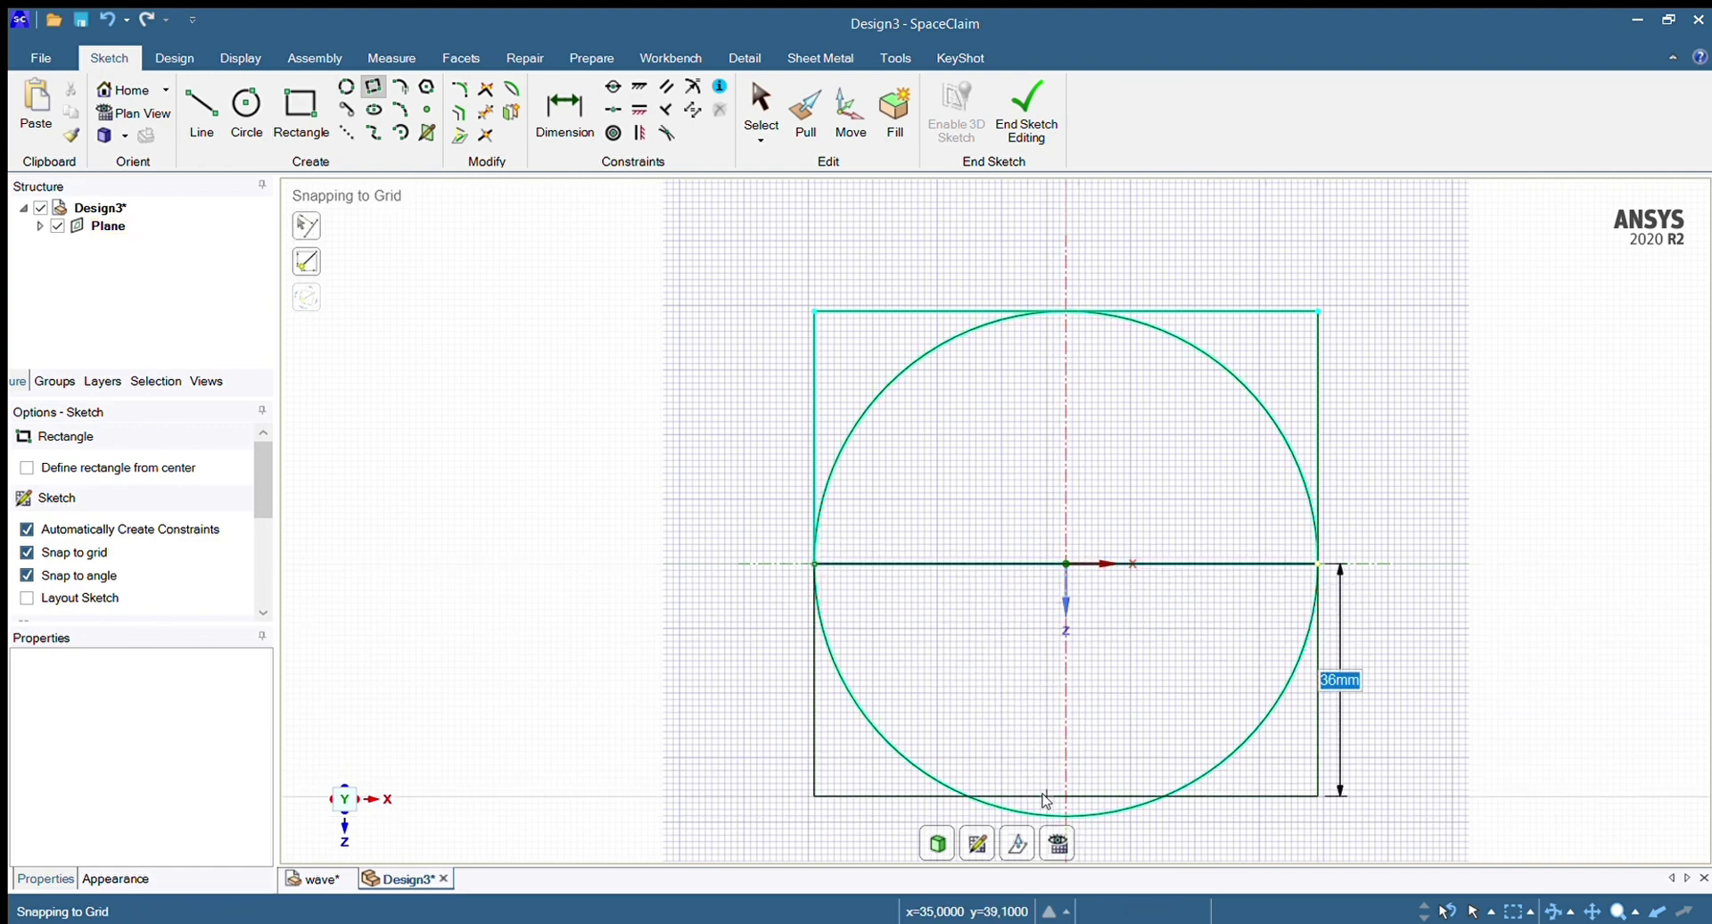
click(1068, 817)
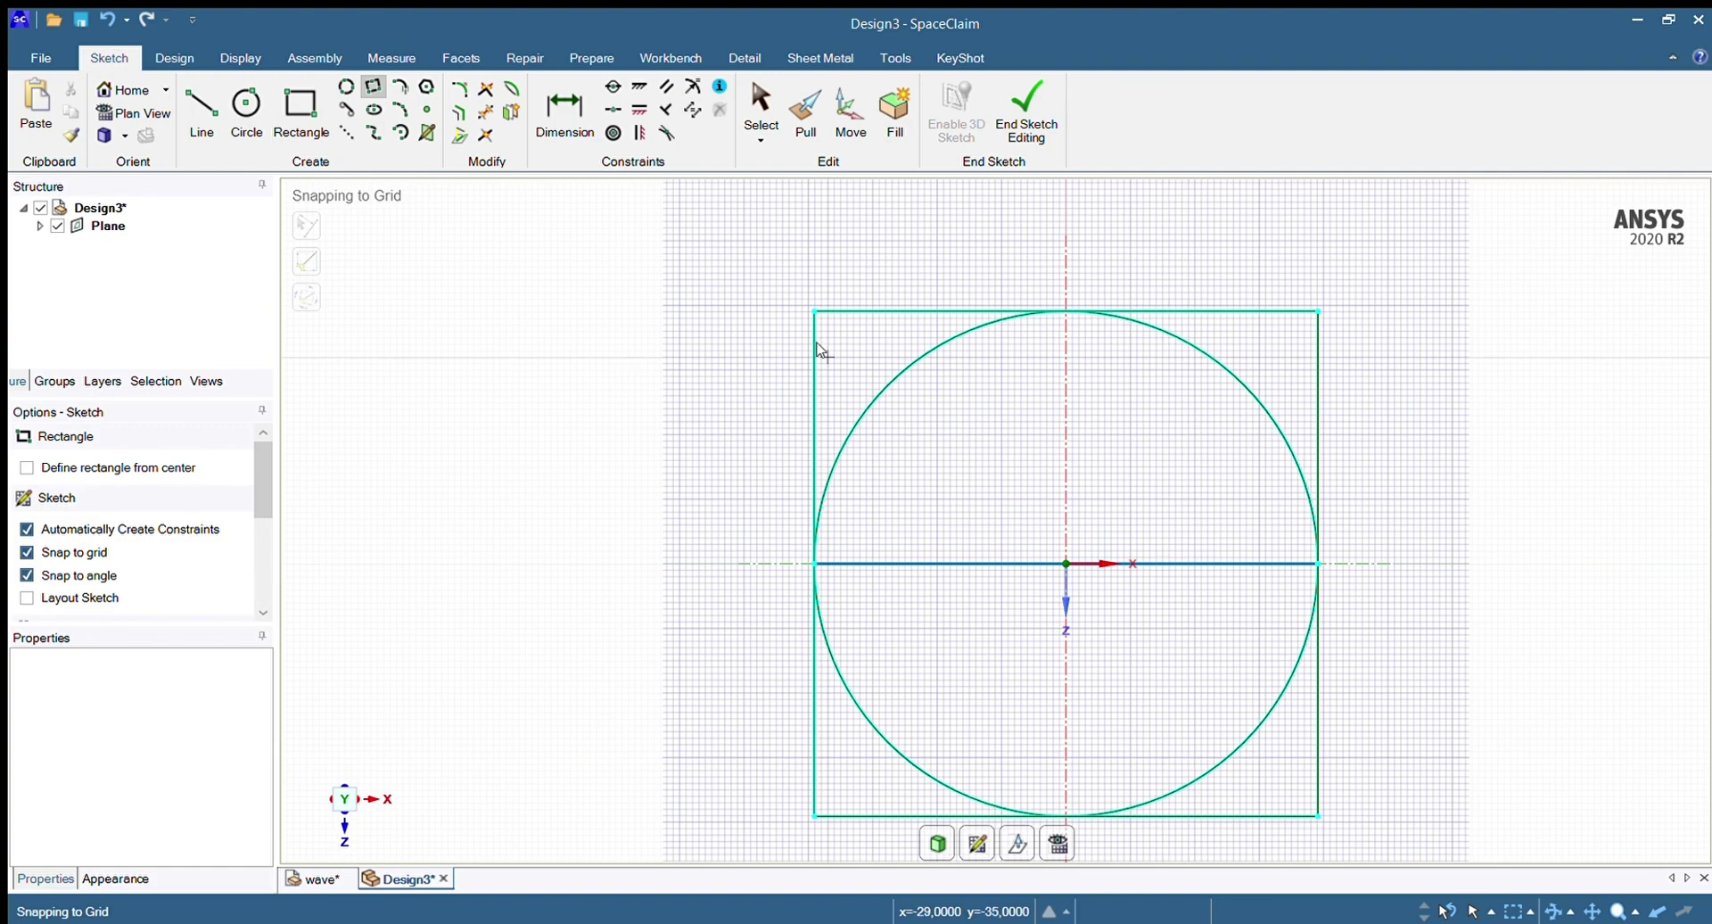
Draw two diagonal lines between the opposite corners of the enclosing square, crossing at the origin
click(196, 114)
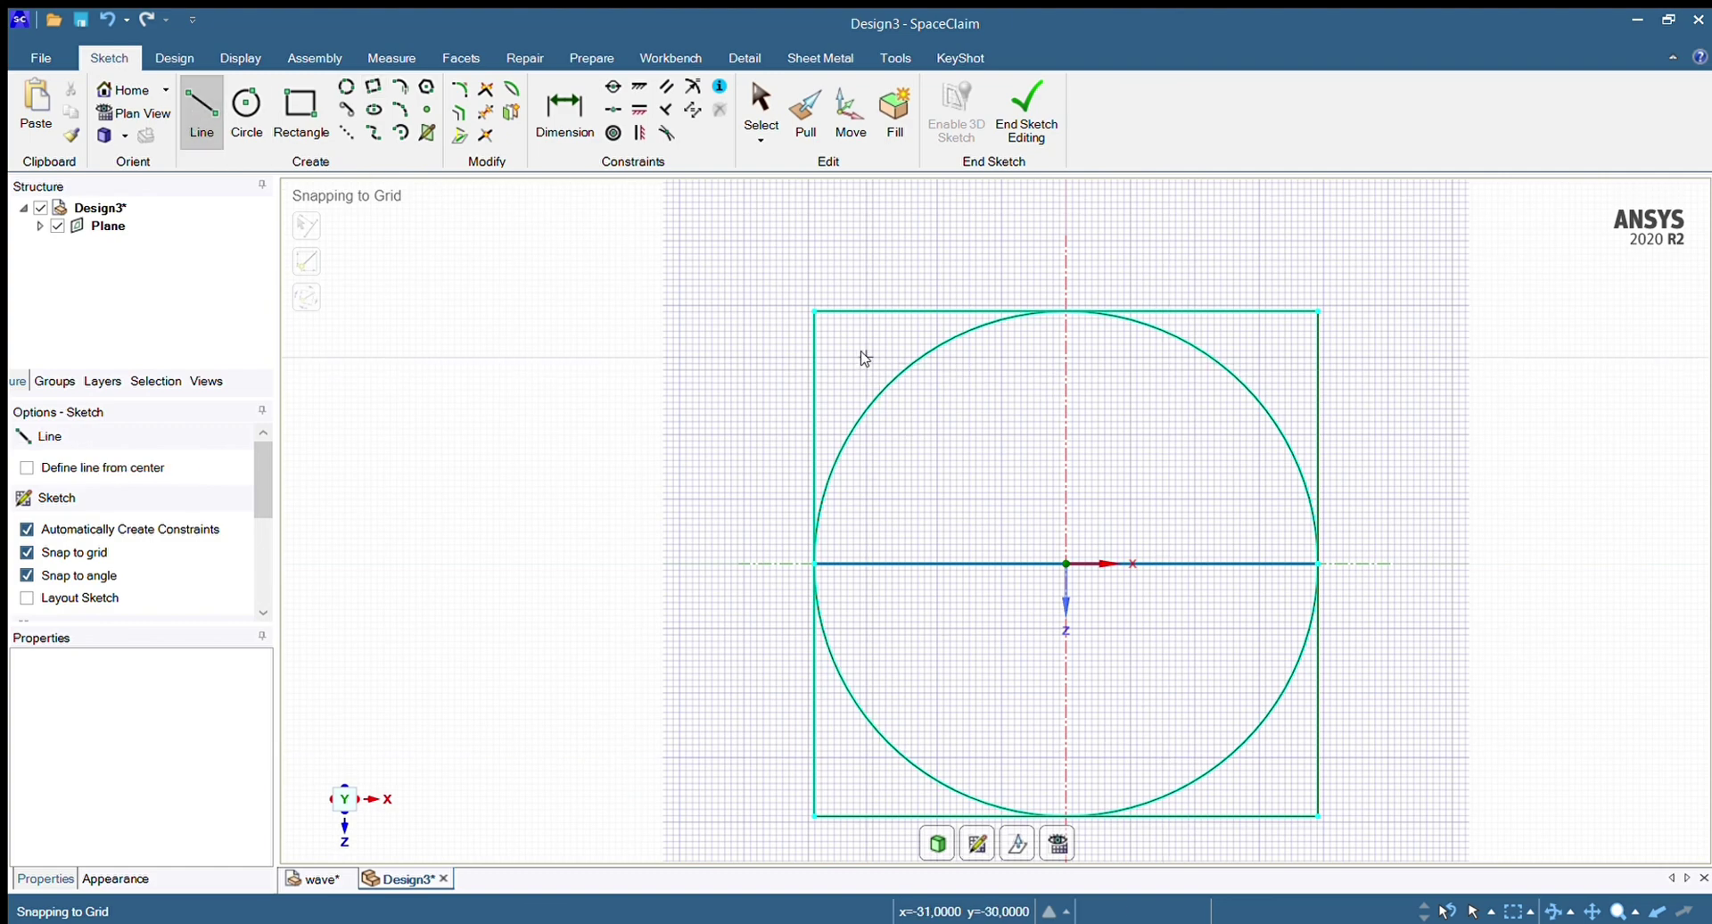
click(814, 311)
click(1318, 815)
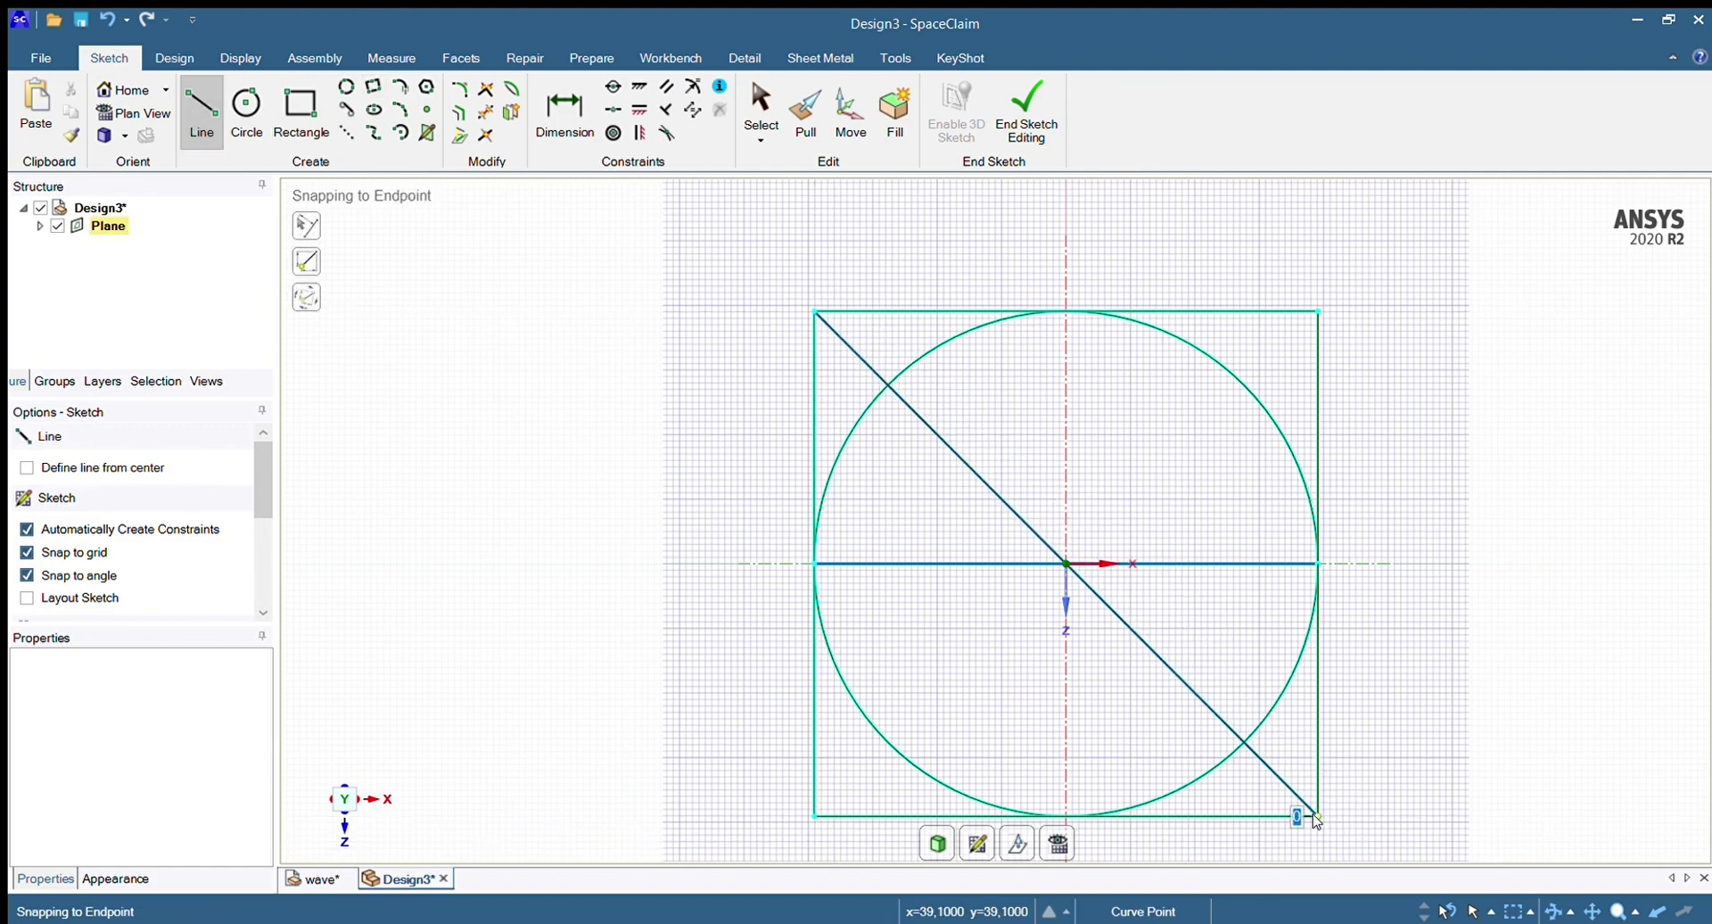
key(Escape)
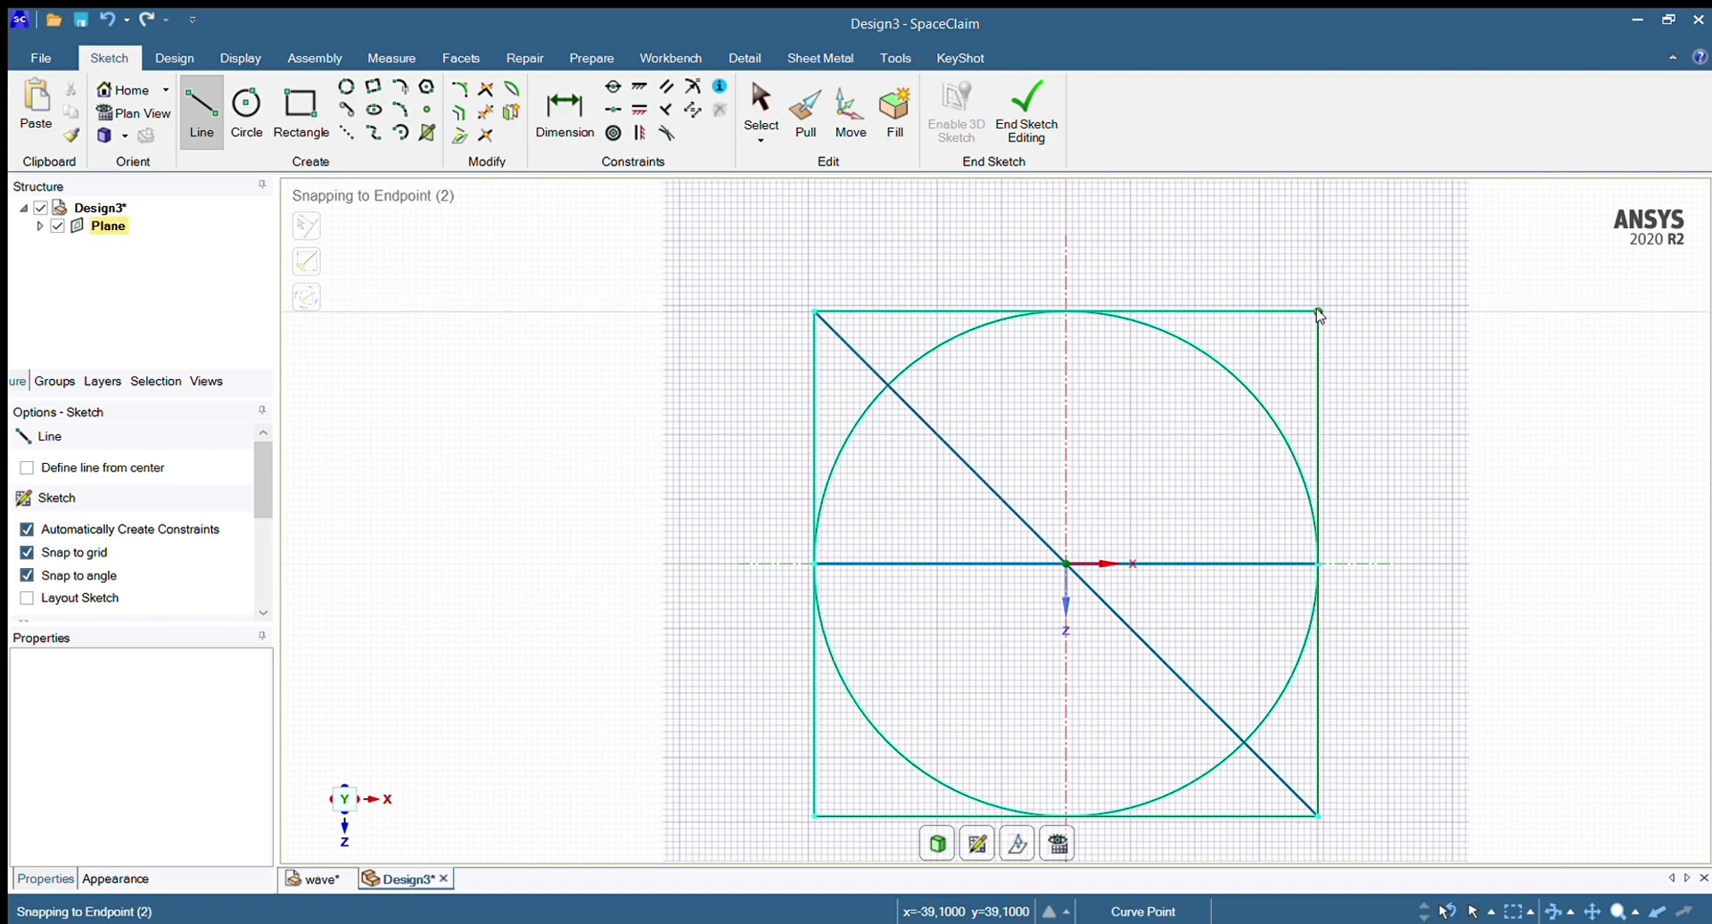
click(1318, 311)
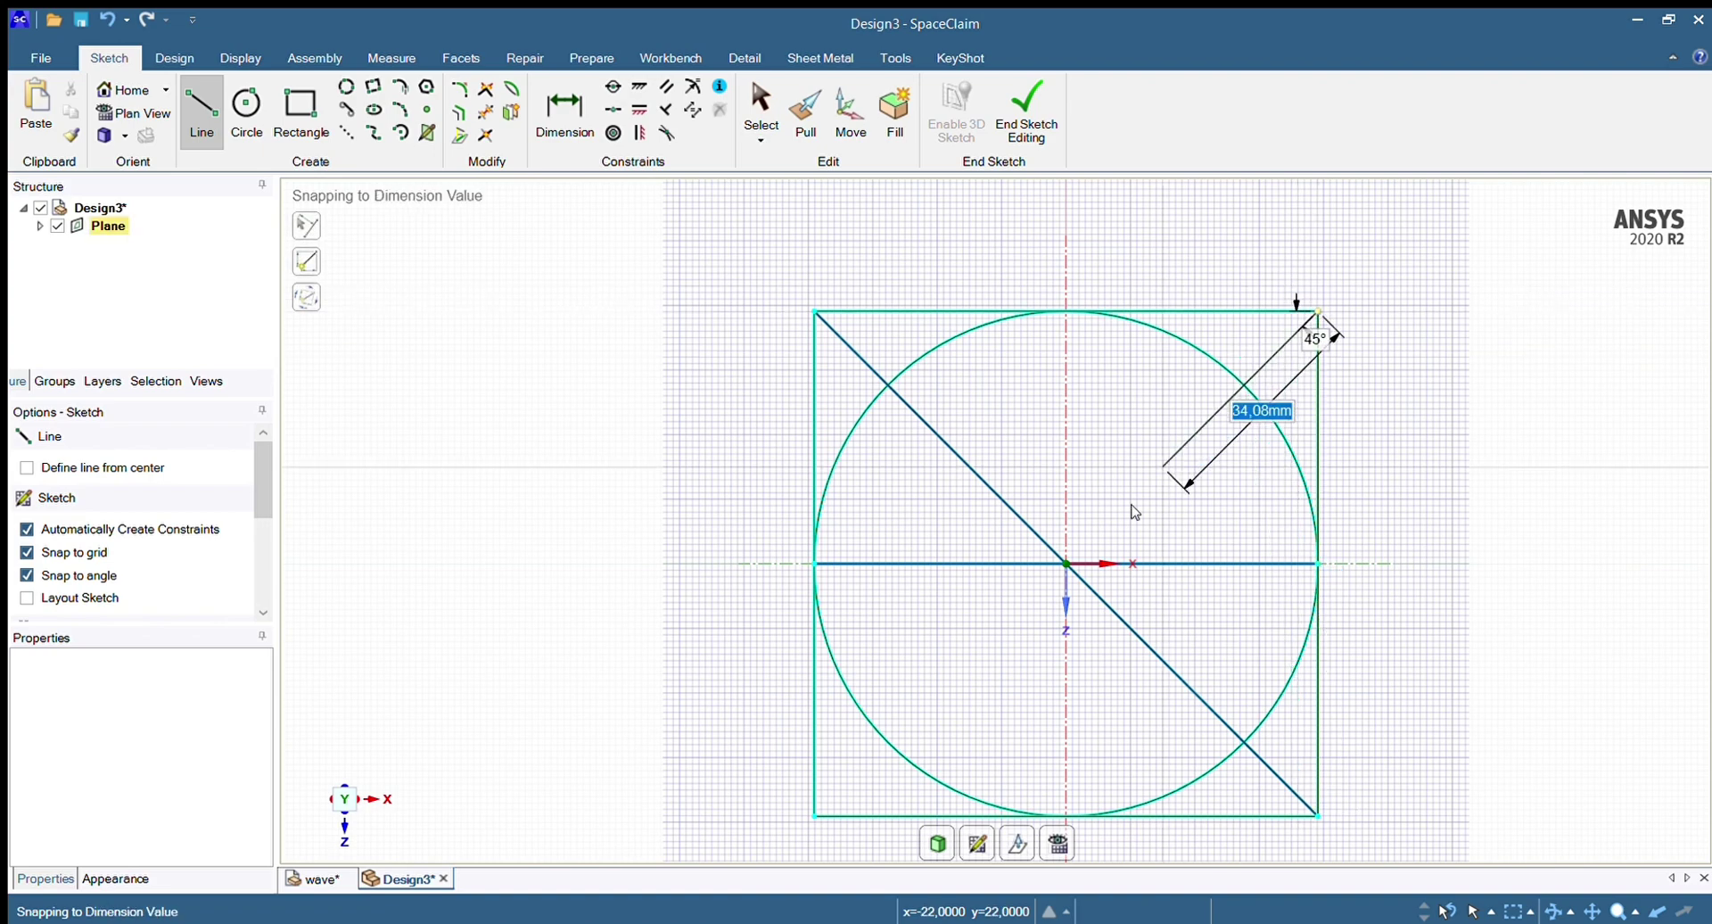
click(815, 815)
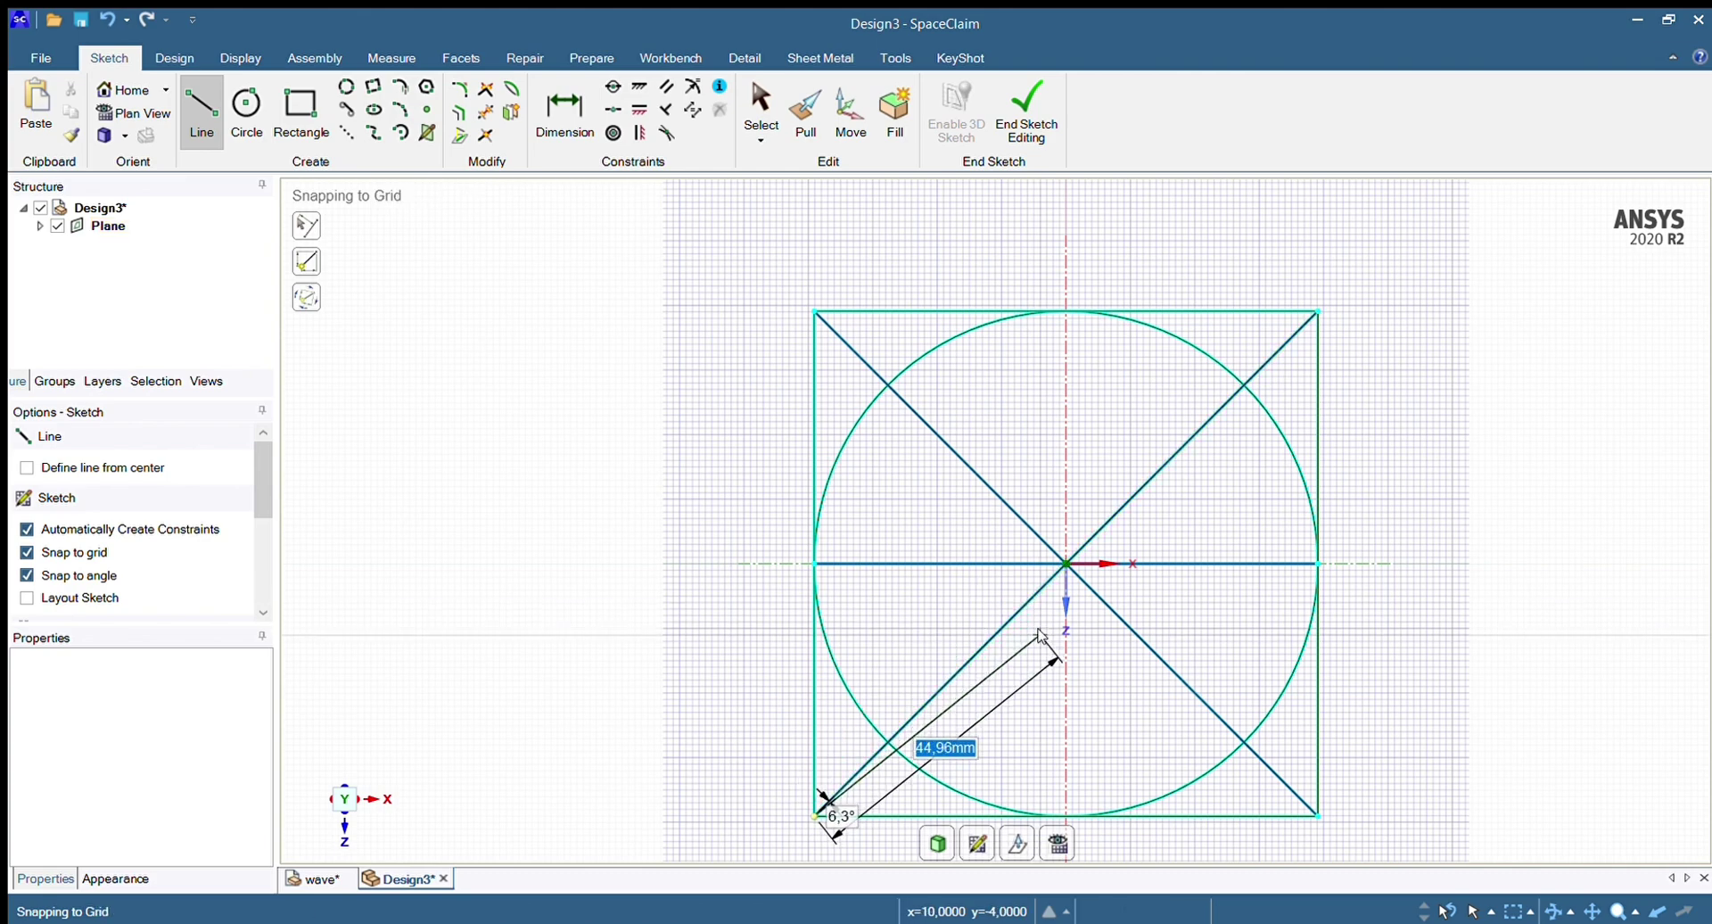
Place a sketch point at the circle's uppermost point, where it touches the enclosing square
click(428, 107)
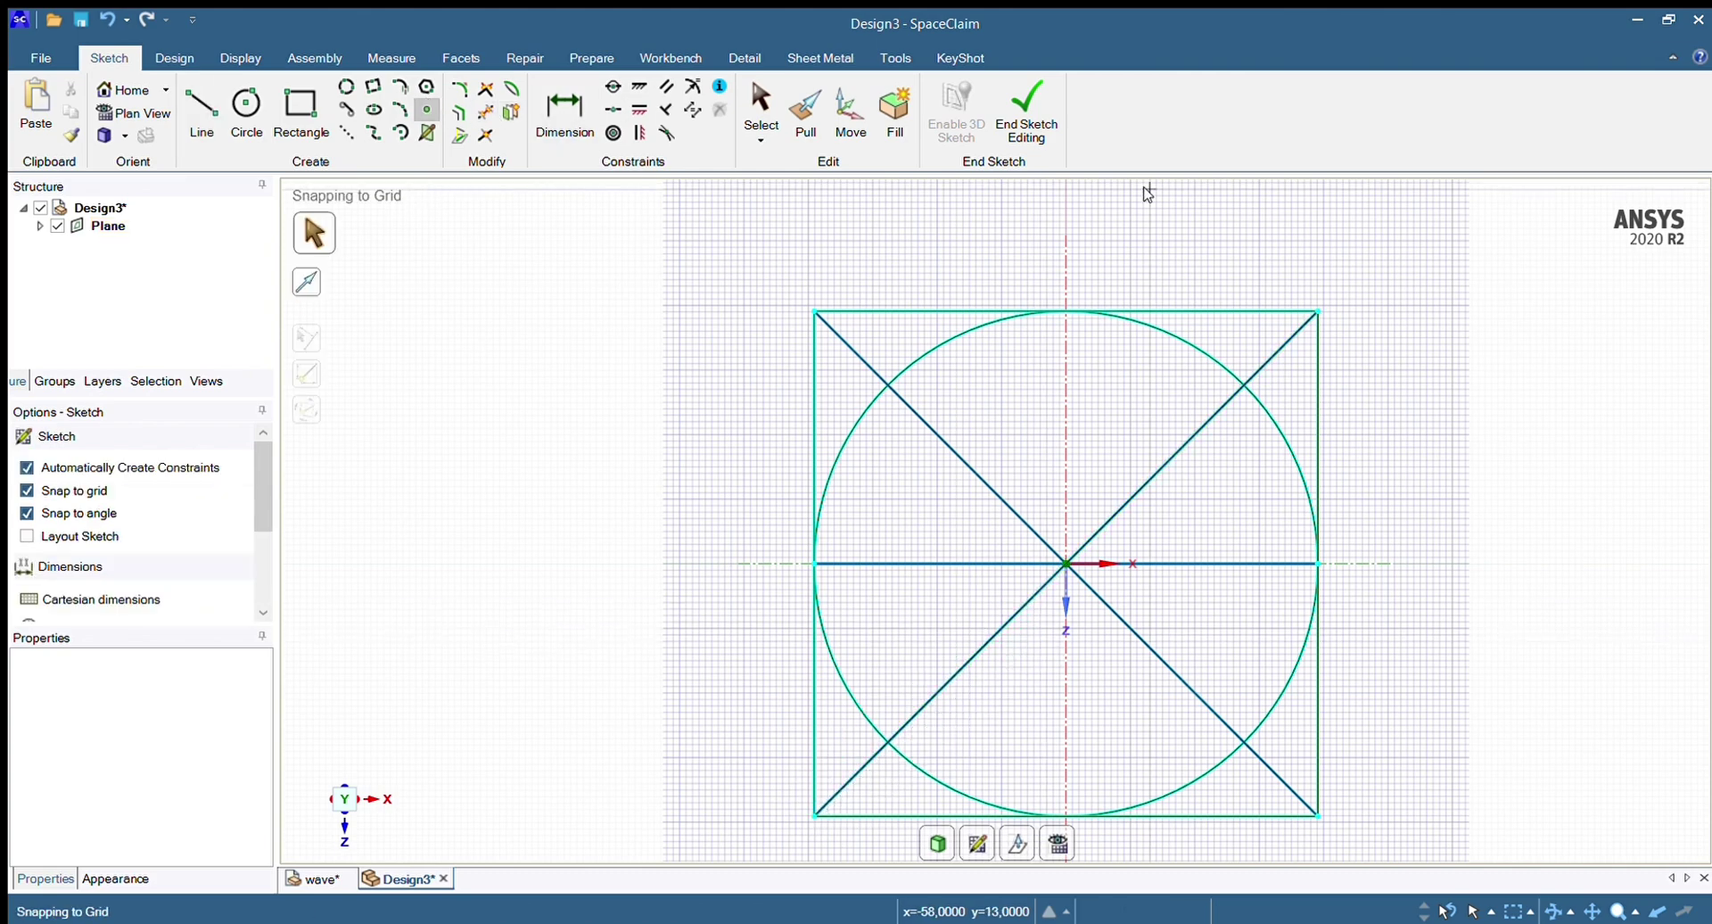
scroll(1099, 258, up, 6)
scroll(1001, 386, up, 3)
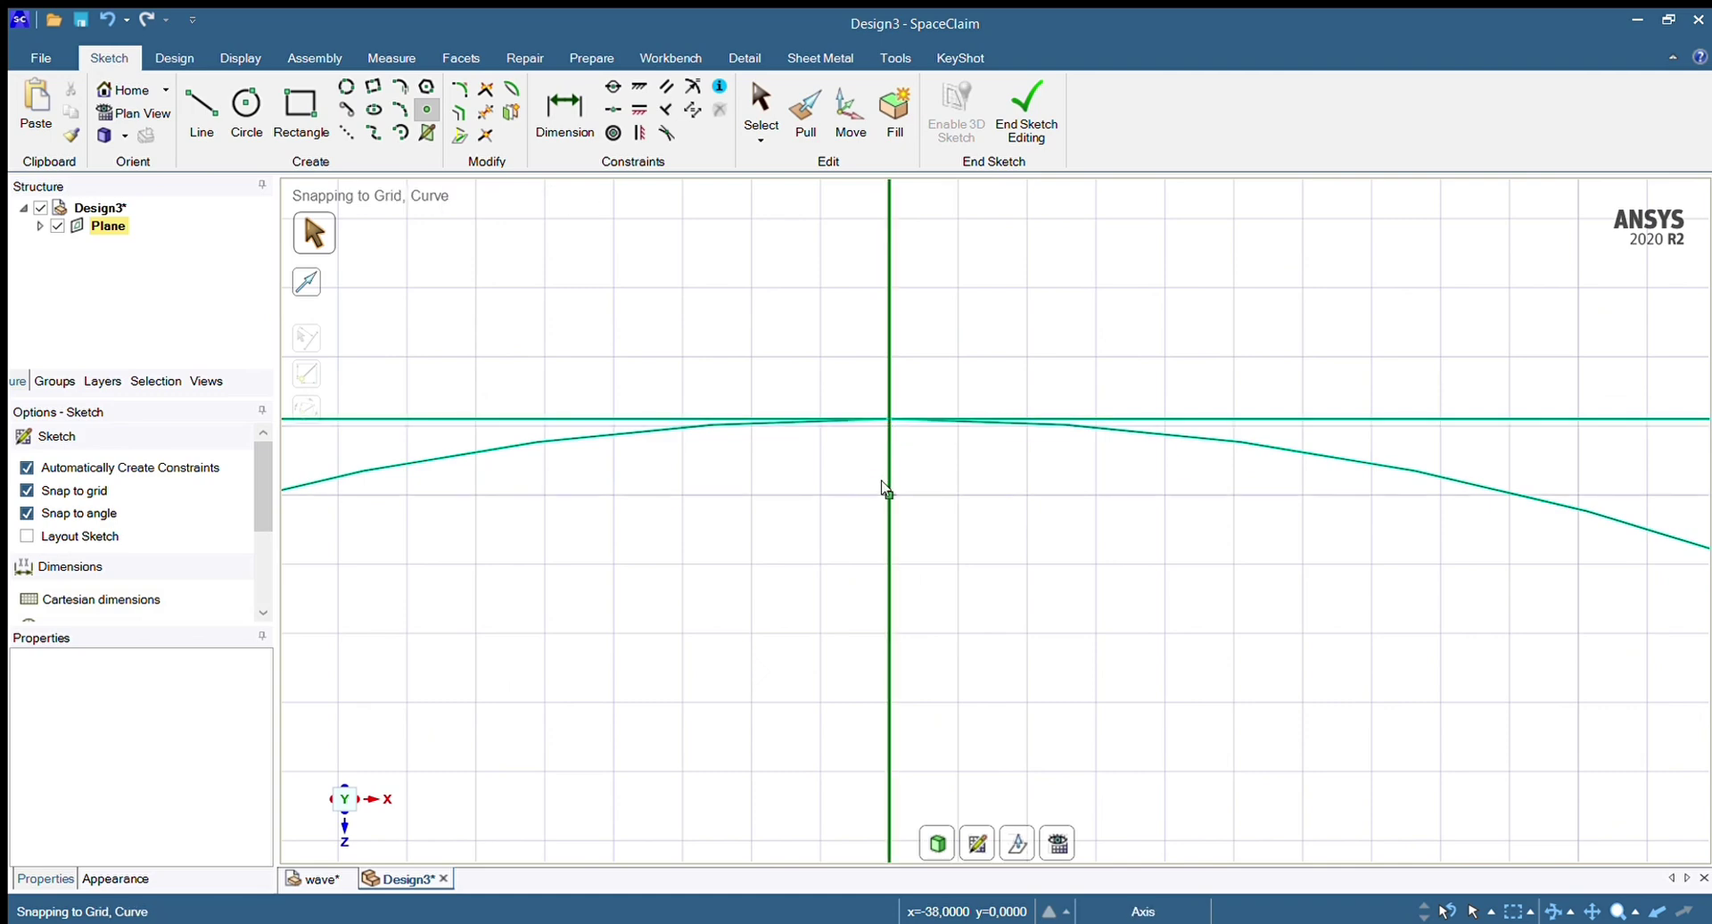
scroll(888, 503, down, 4)
scroll(1056, 550, down, 7)
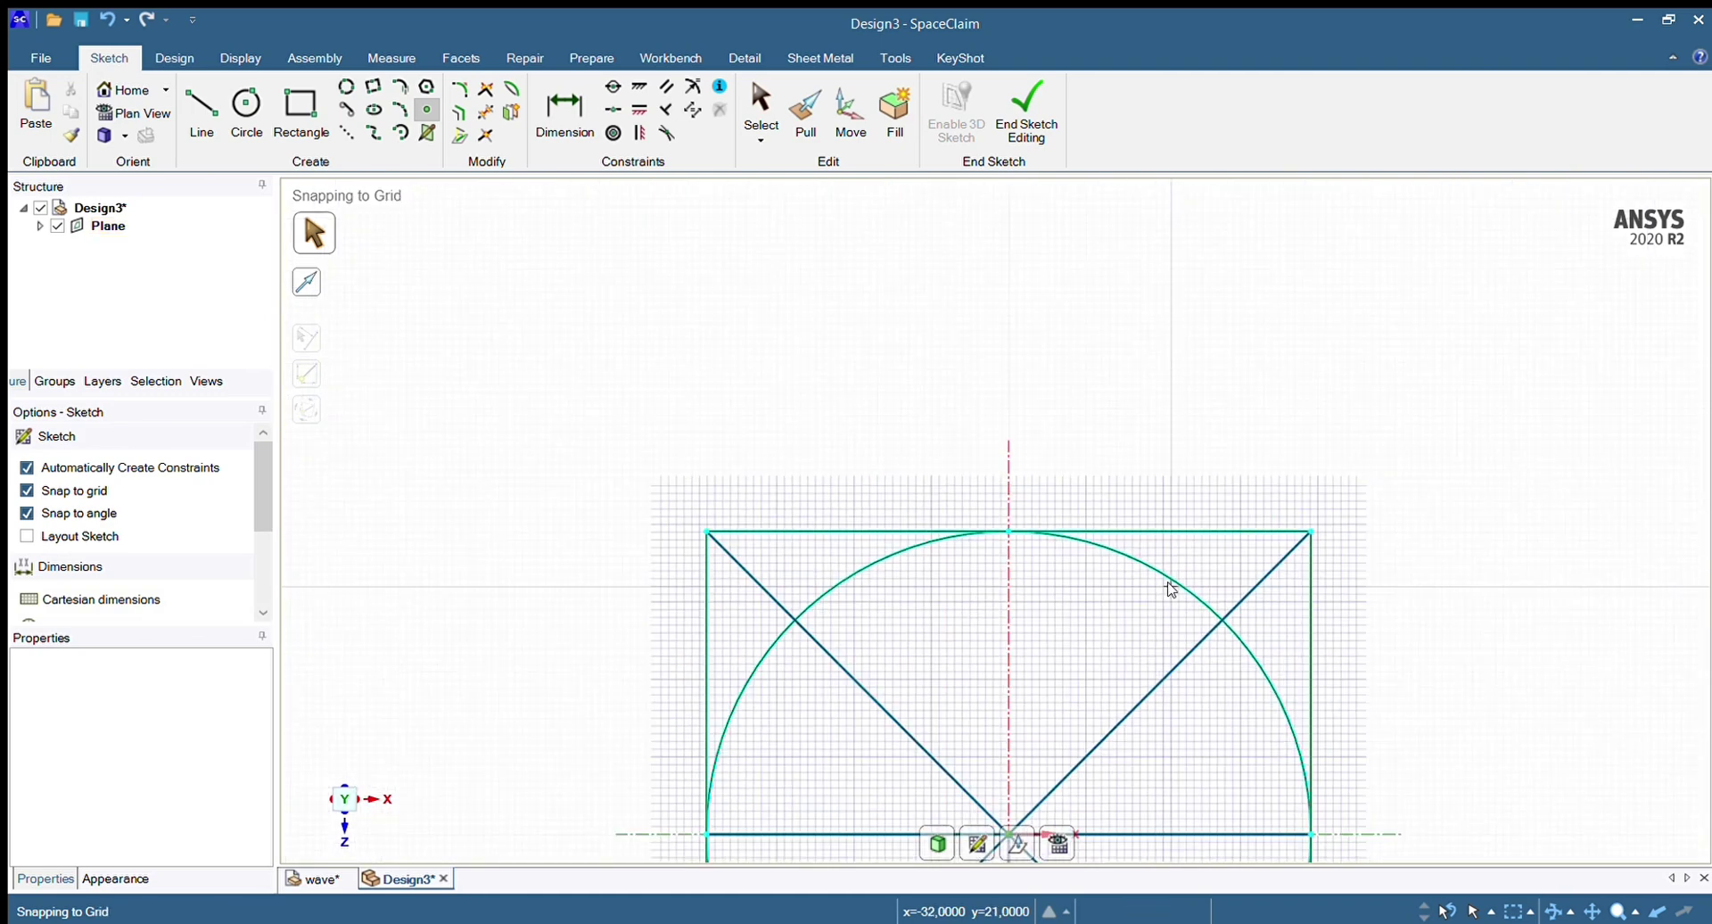
Place a sketch point where the circle crosses the diagonal in its upper-right quadrant
scroll(1253, 719, down, 4)
scroll(1293, 599, up, 3)
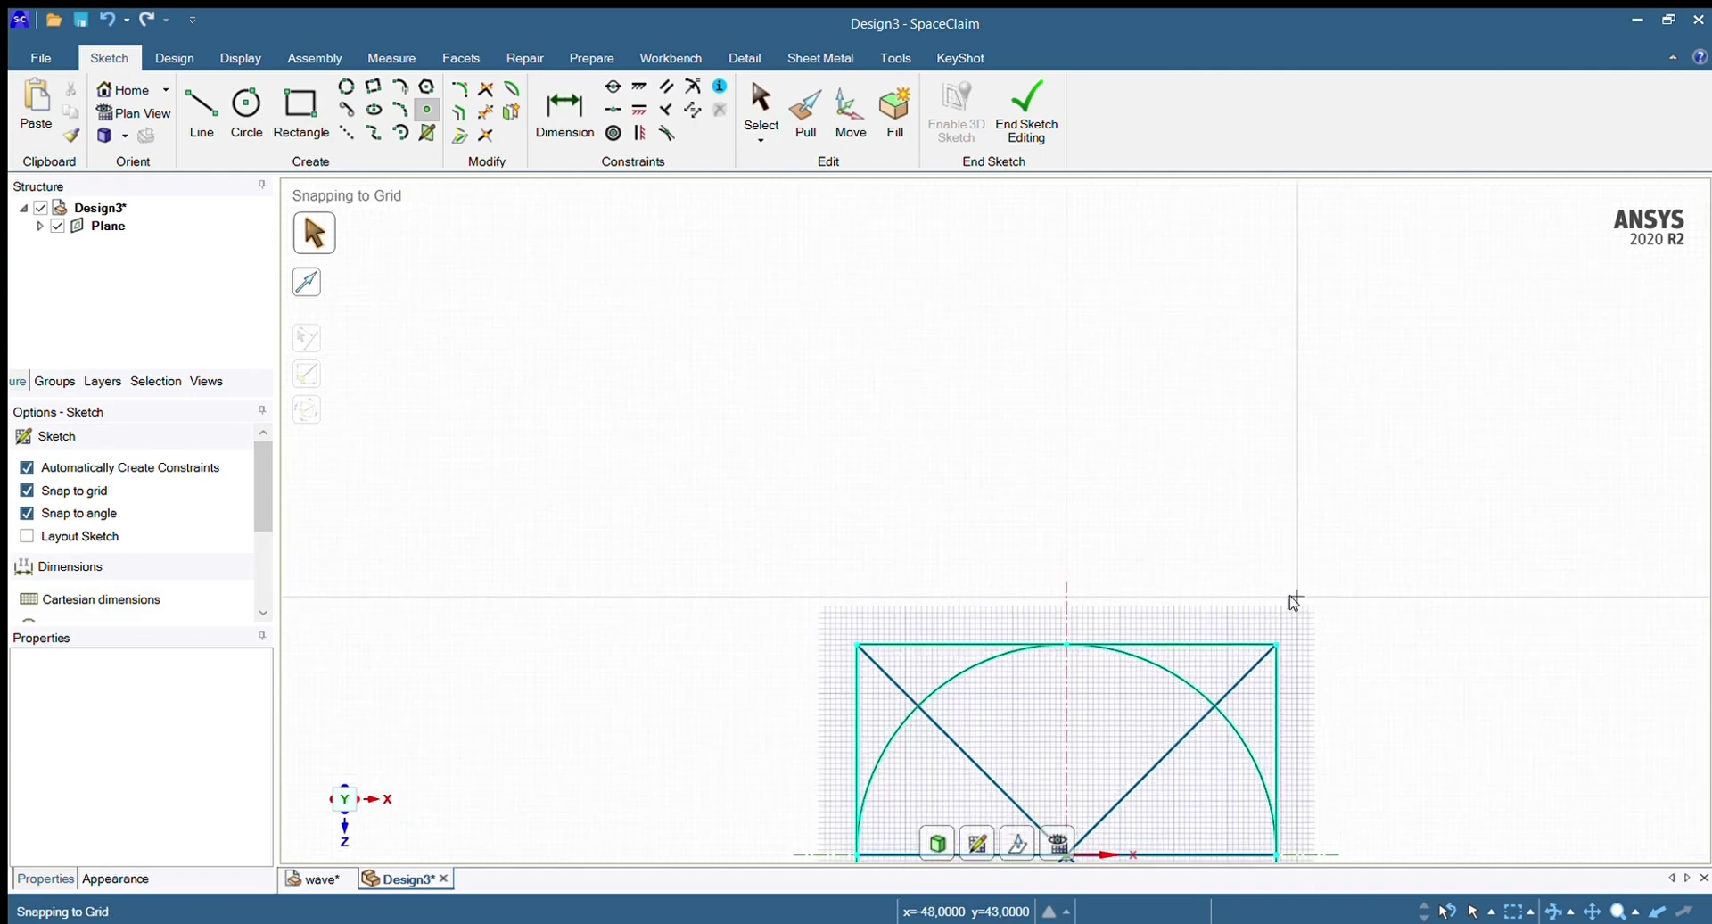
scroll(1200, 730, up, 2)
scroll(1199, 730, up, 3)
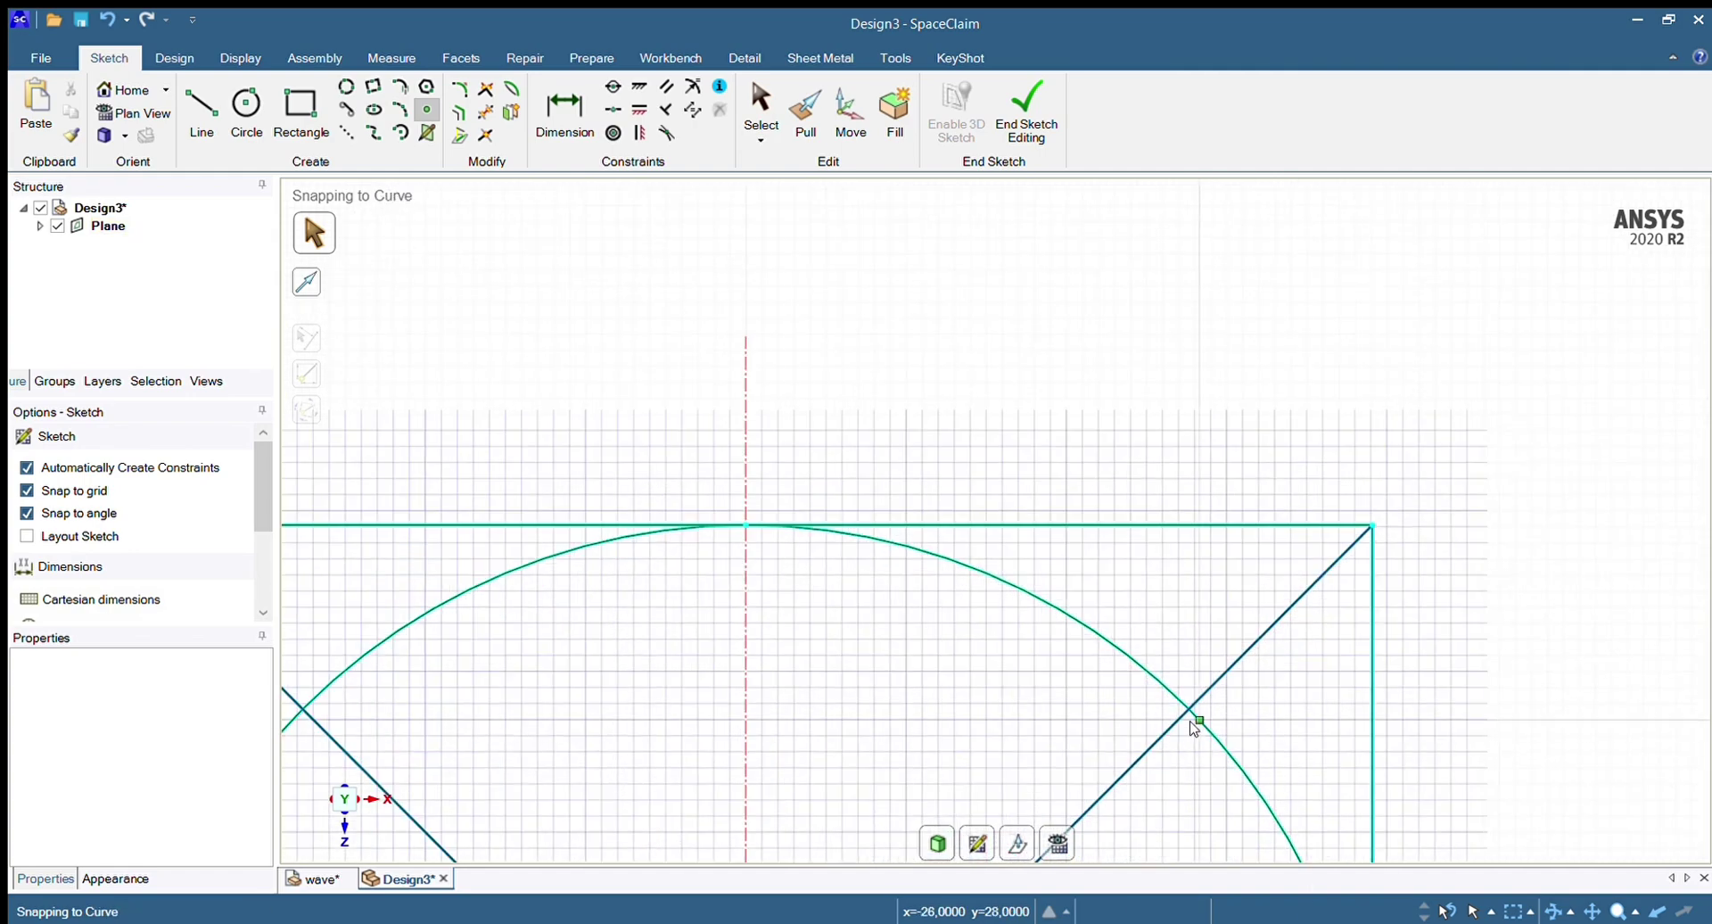
scroll(1183, 714, up, 2)
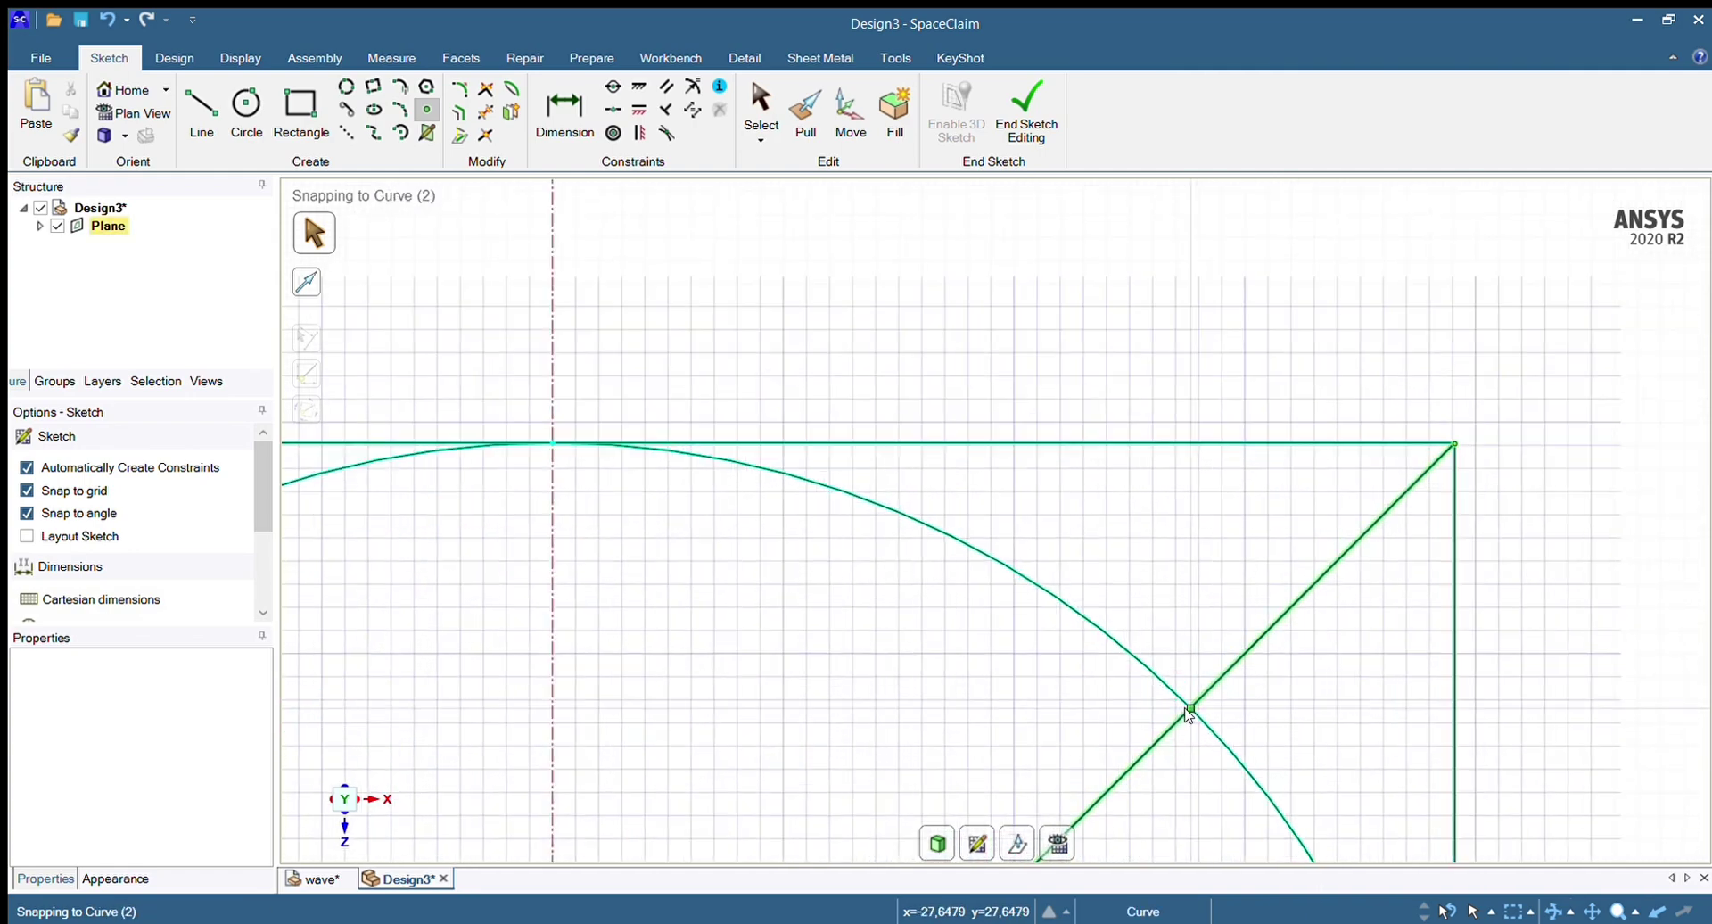
Place sketch points at the circle's rightmost and lowest points and at its two lower crossings with the diagonals
scroll(1191, 713, down, 1)
scroll(990, 734, down, 4)
scroll(1171, 681, down, 2)
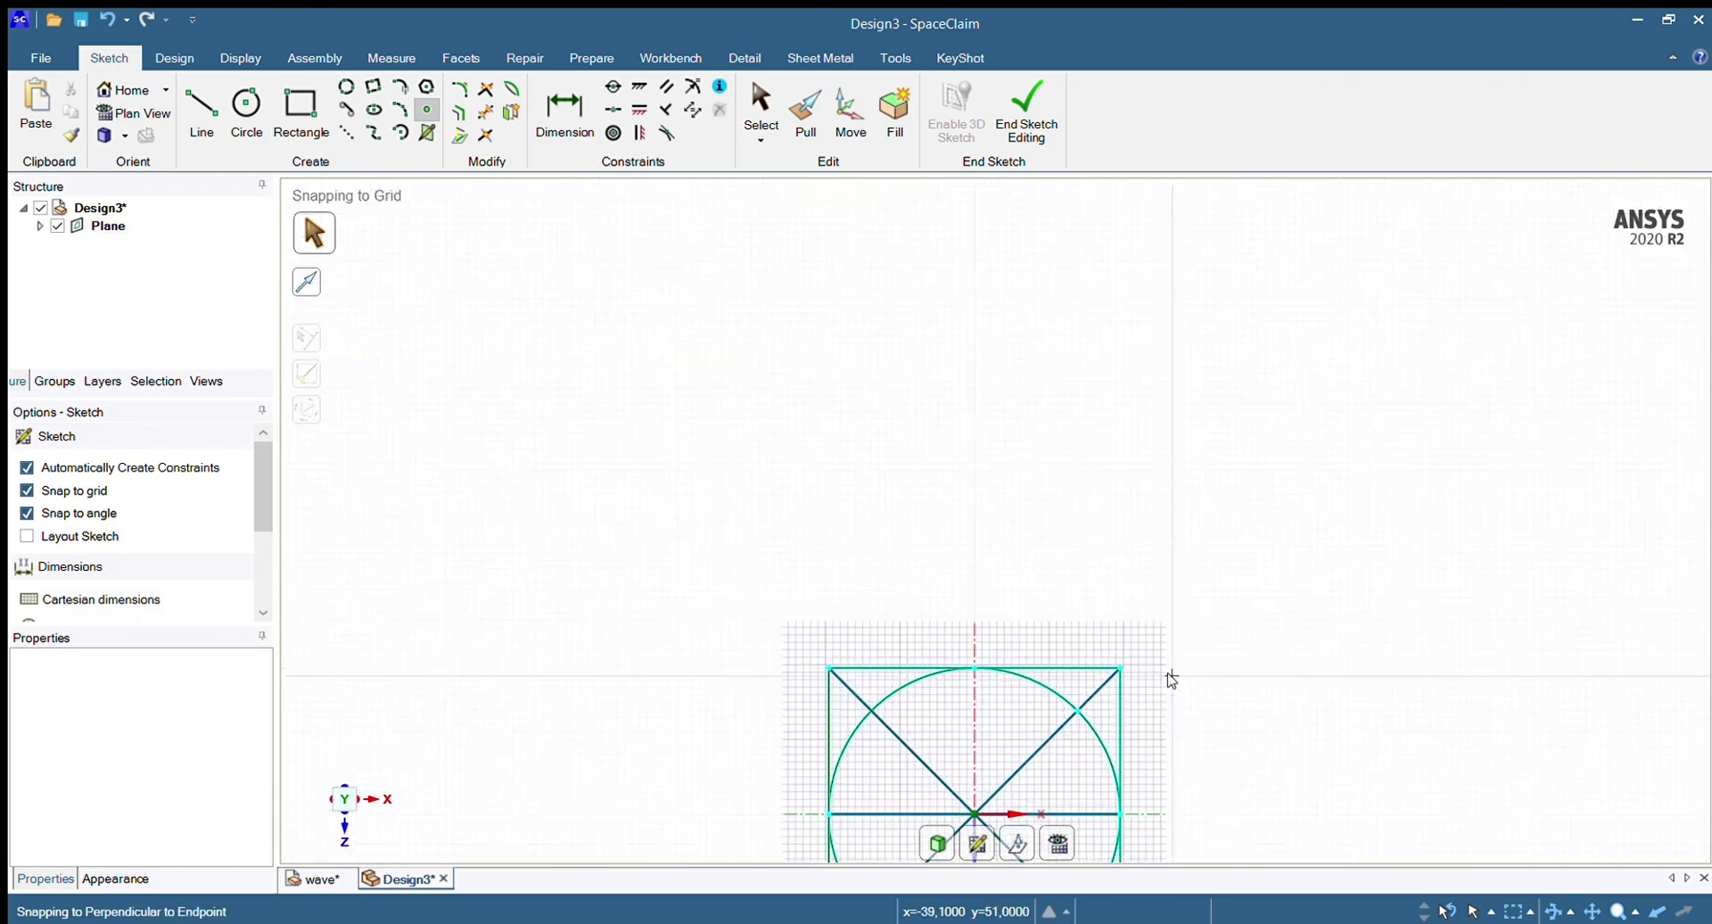
scroll(1212, 802, down, 3)
scroll(1233, 855, down, 1)
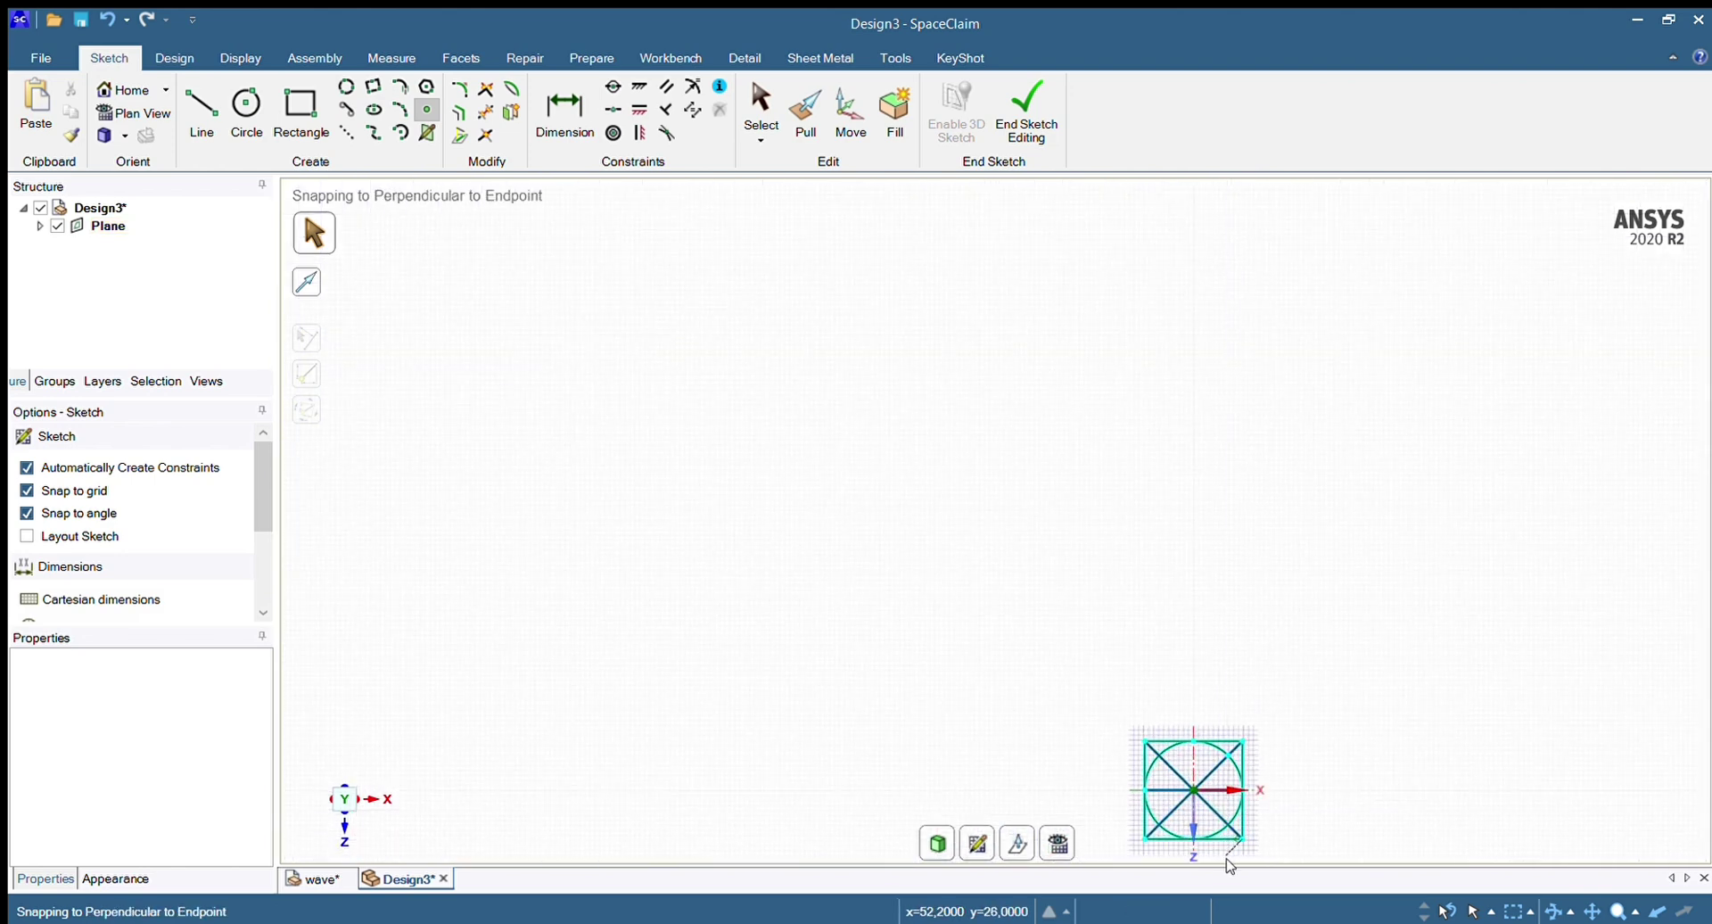
scroll(1235, 852, up, 6)
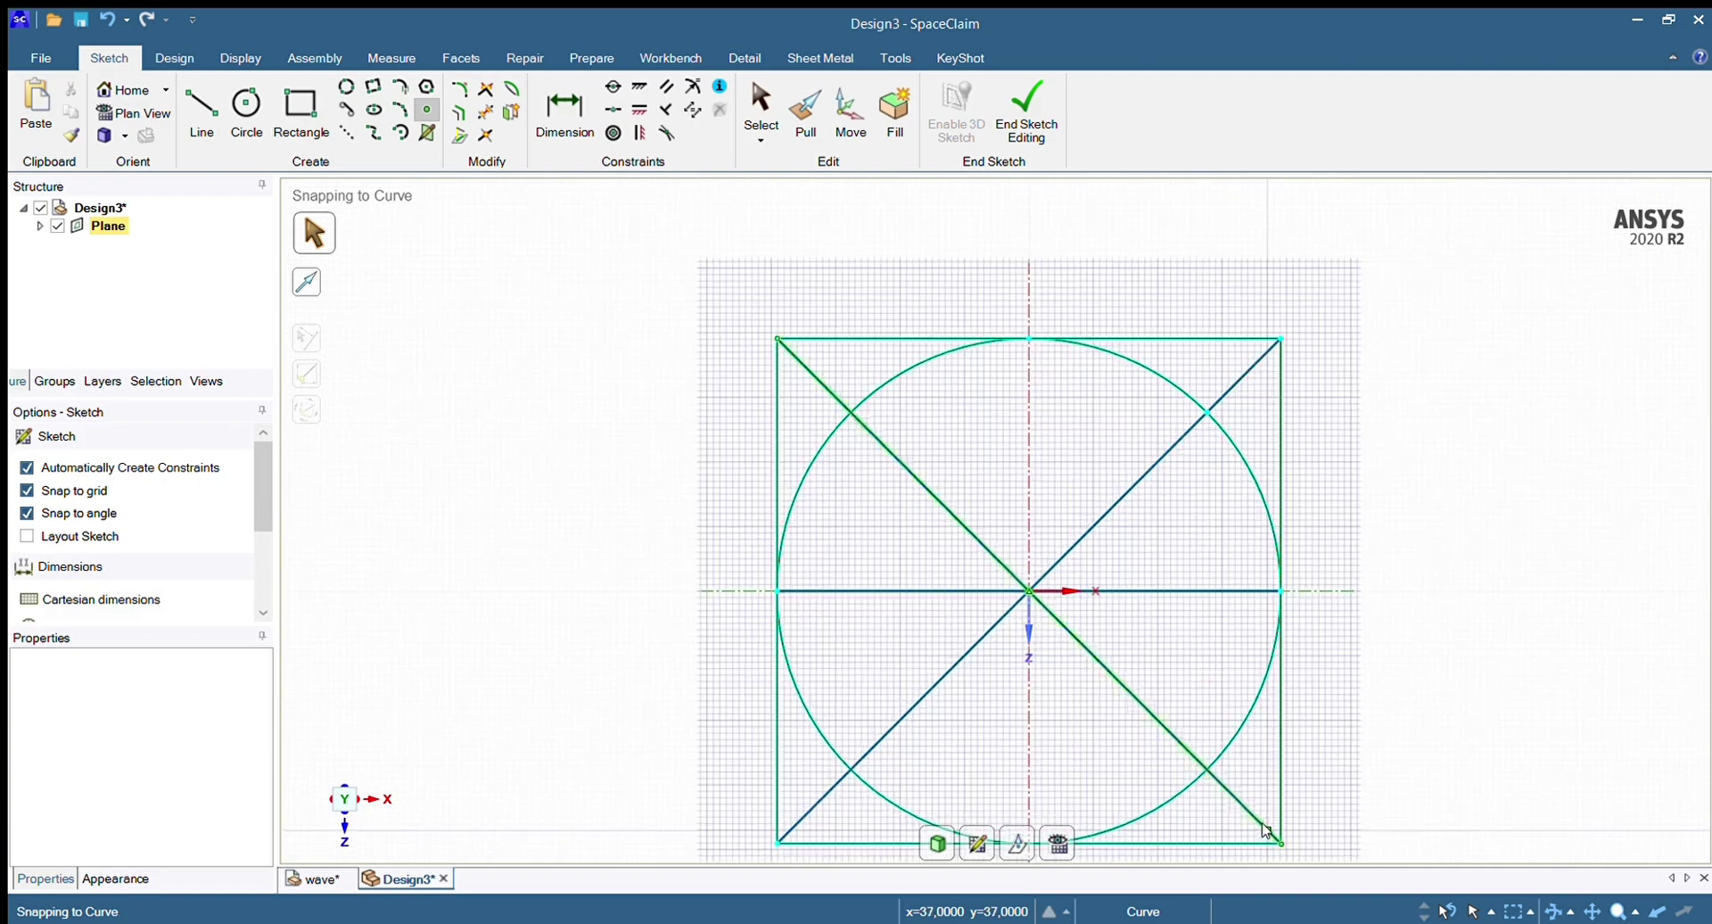
scroll(1275, 767, up, 2)
scroll(1342, 352, up, 3)
scroll(1327, 325, down, 2)
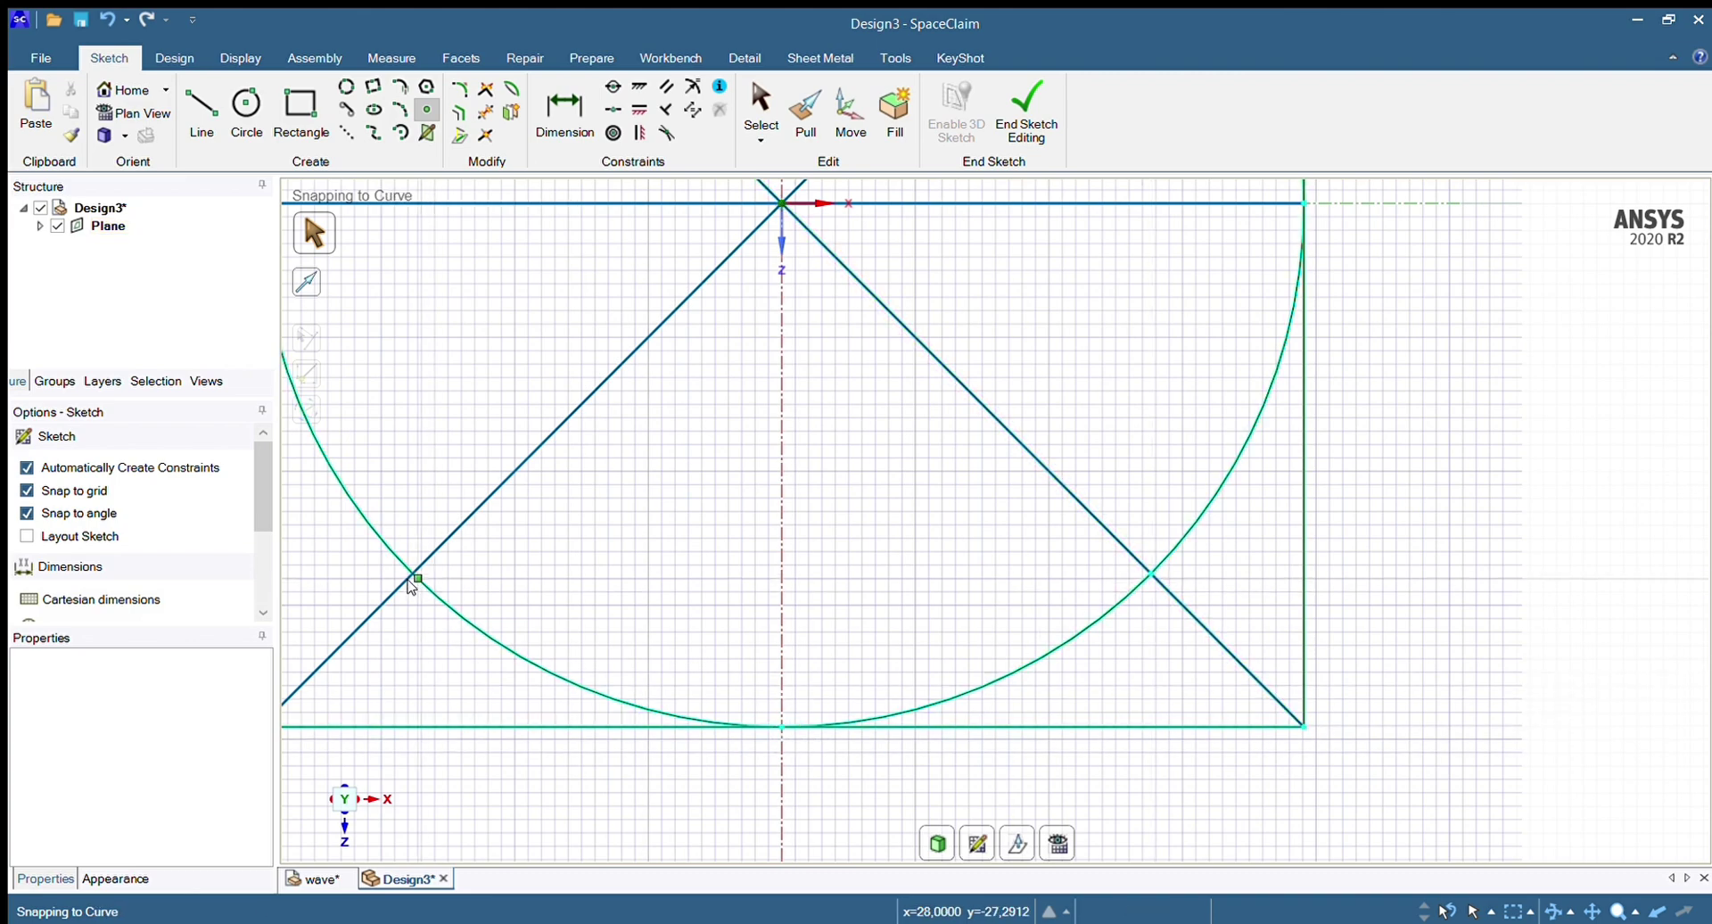
scroll(464, 603, down, 3)
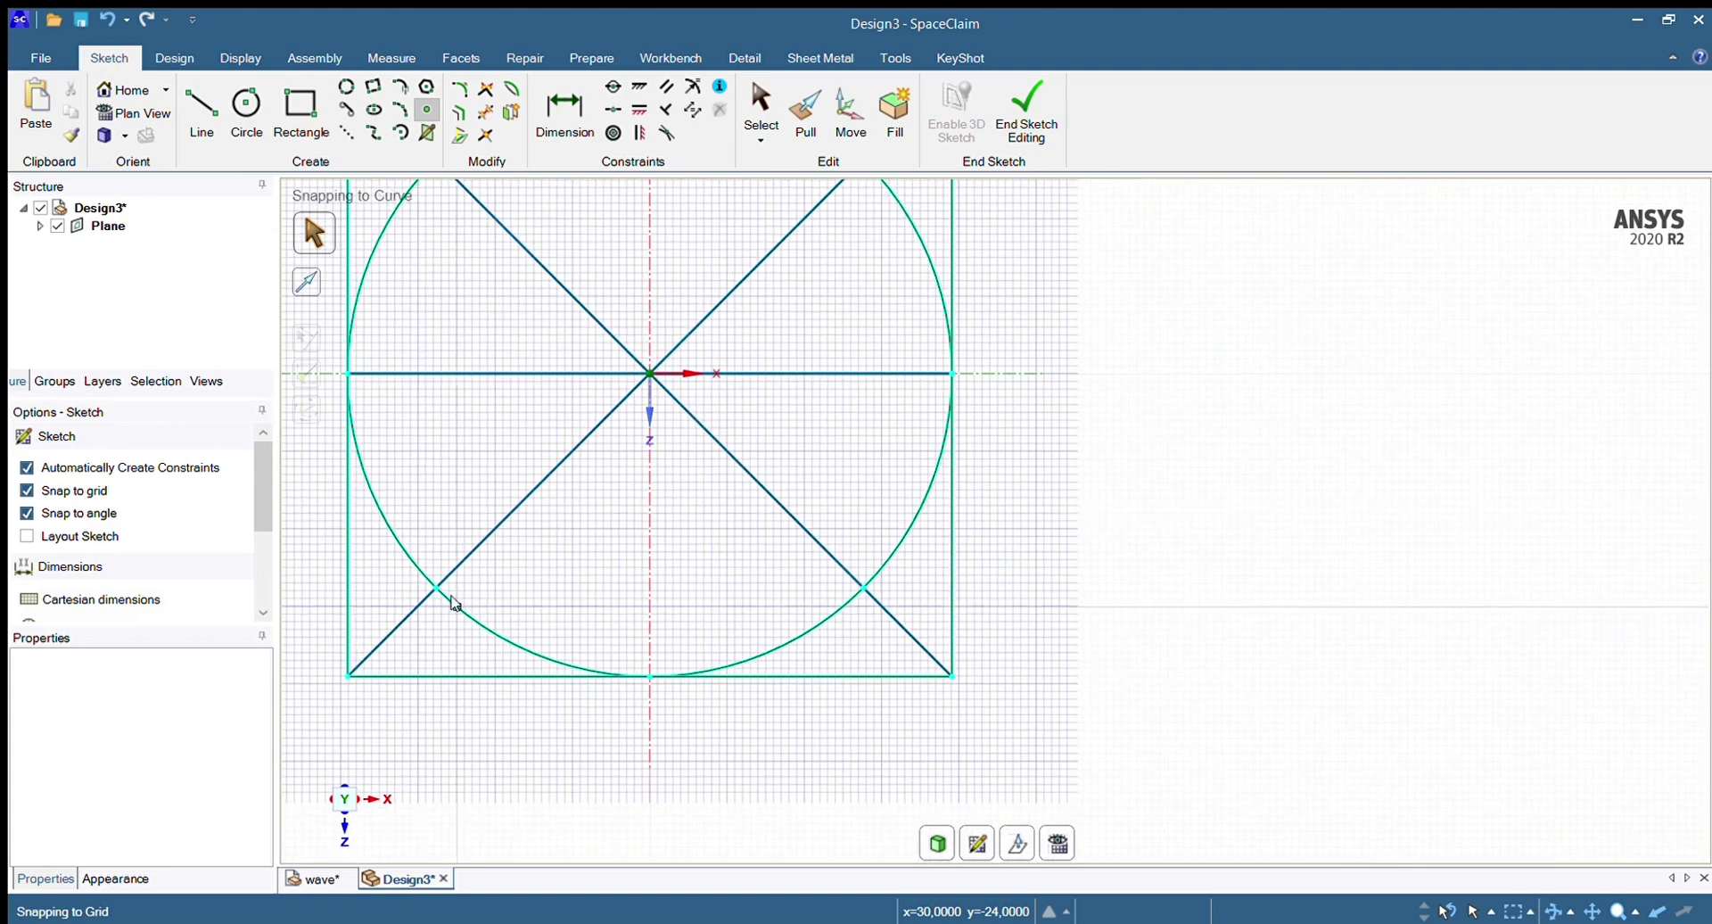
Place the remaining sketch points at the circle's leftmost point and its upper-left crossing with the diagonal
scroll(346, 339, up, 5)
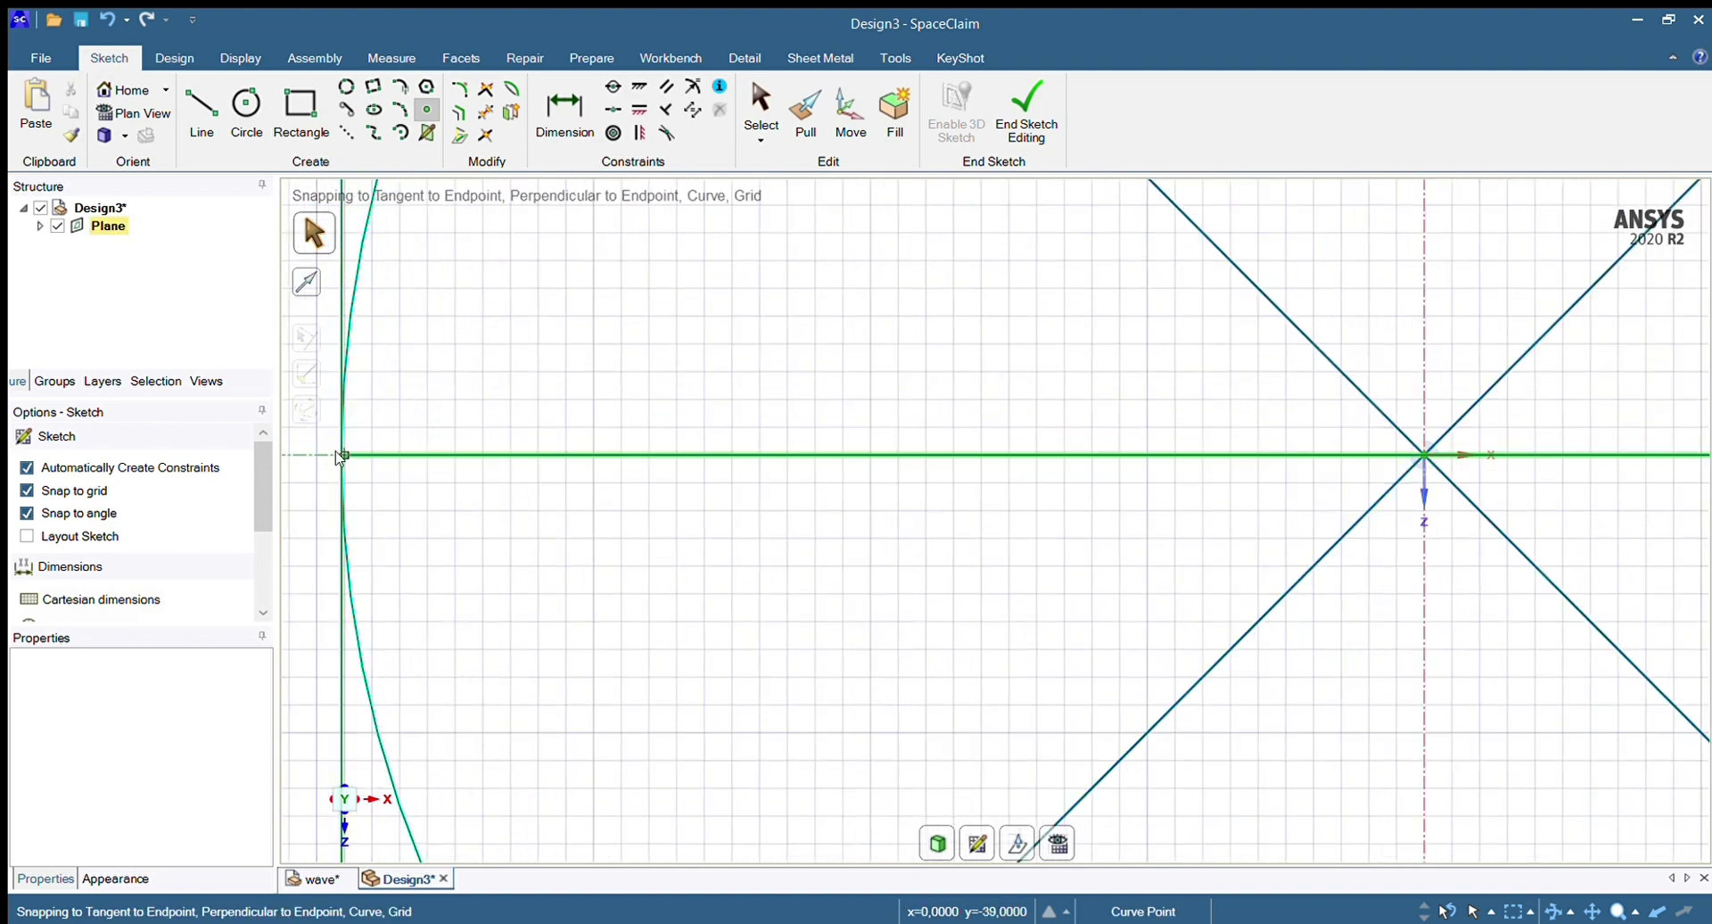
scroll(342, 455, down, 5)
scroll(341, 458, up, 8)
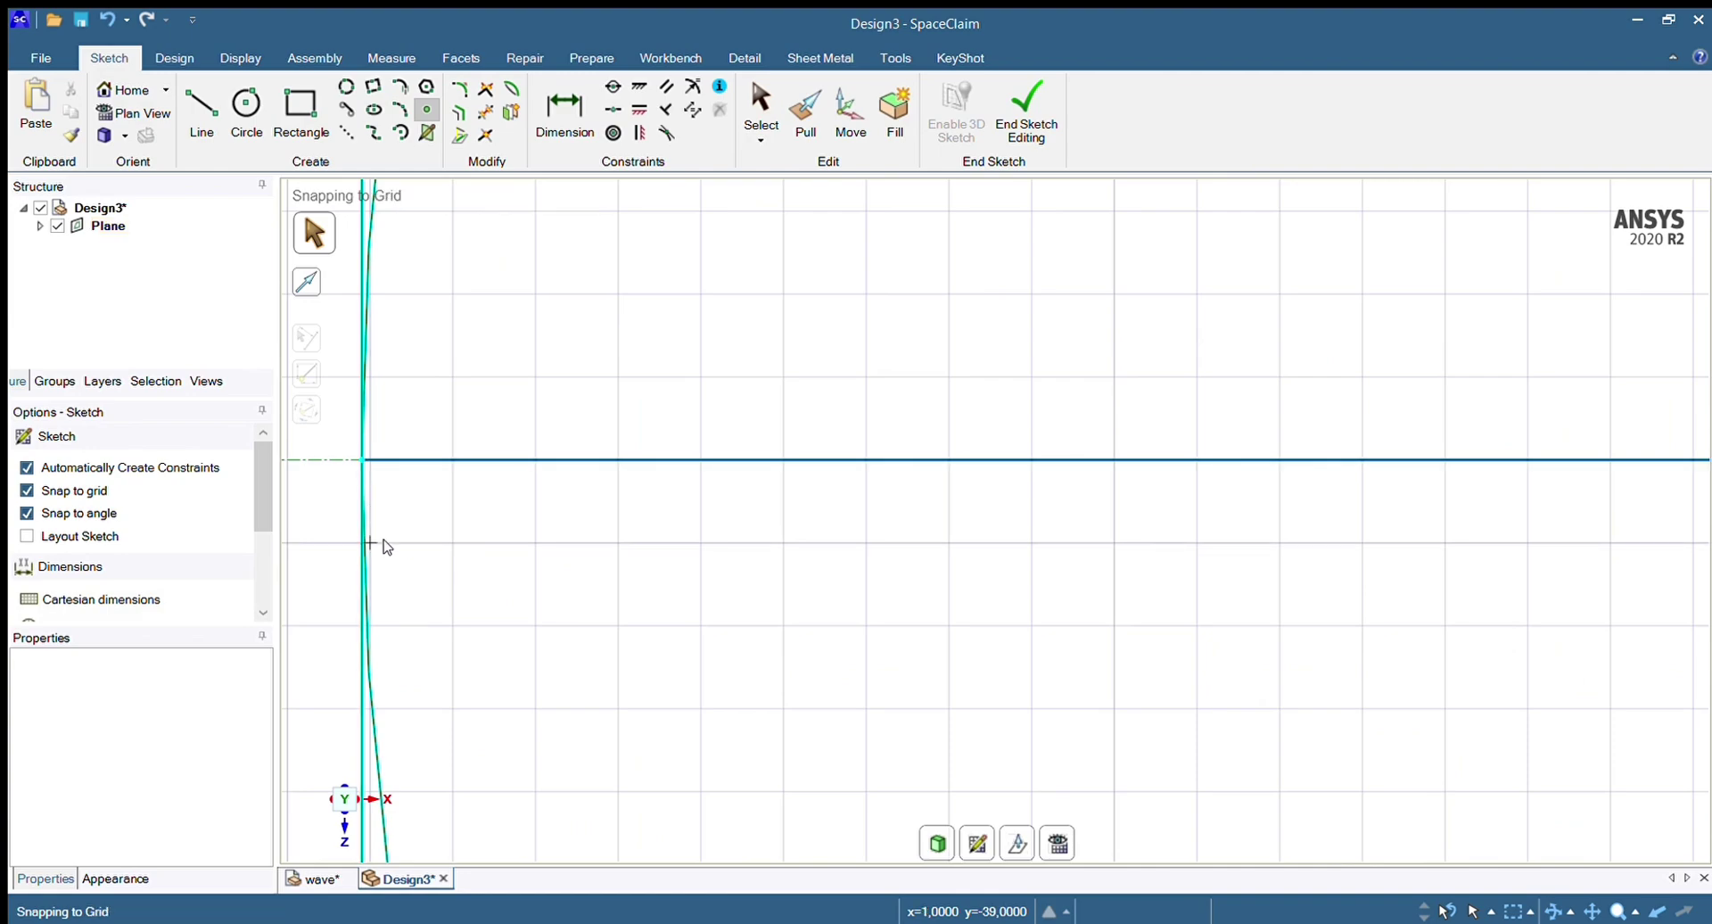
scroll(386, 547, down, 6)
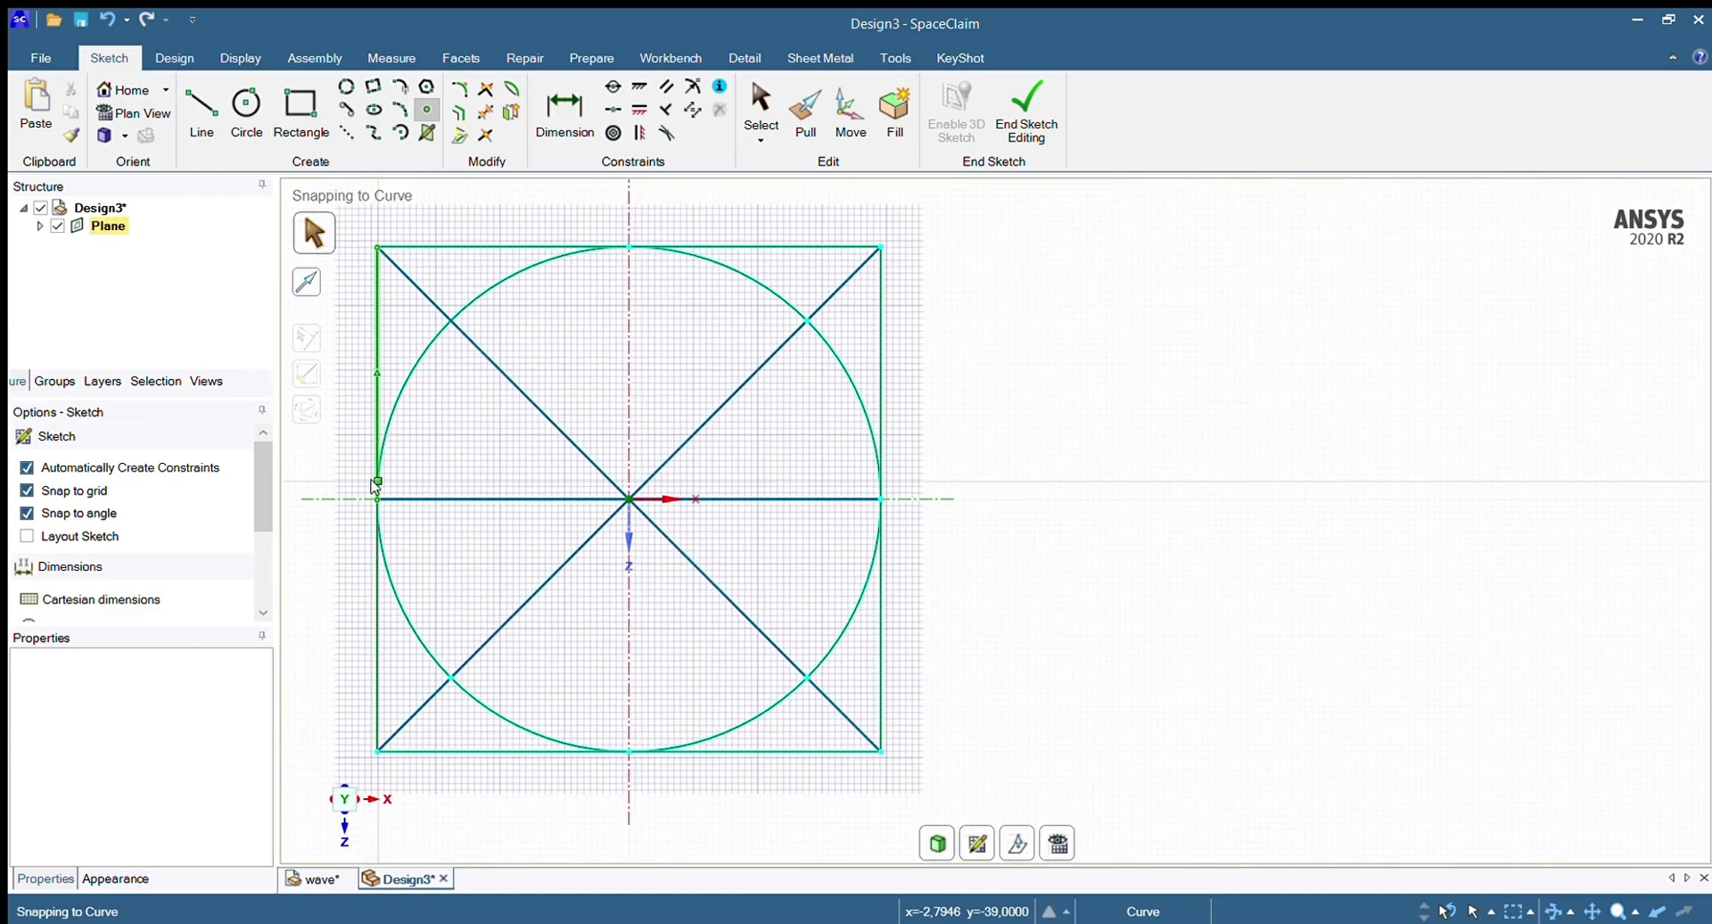
scroll(376, 484, down, 1)
scroll(428, 340, up, 6)
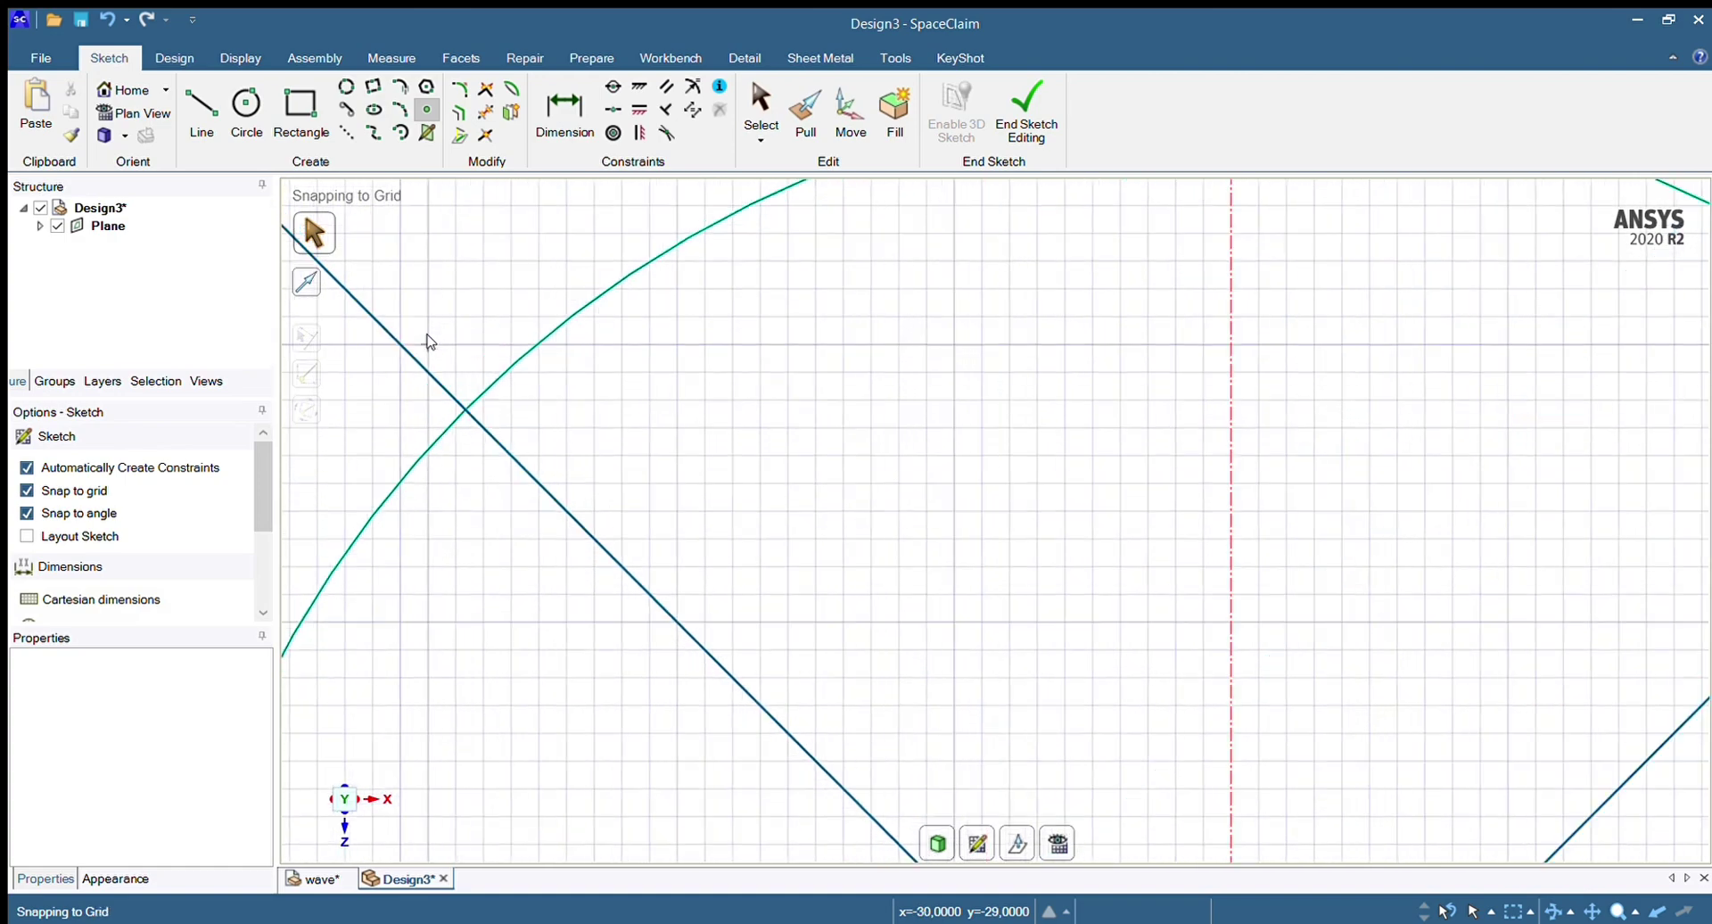
key(s)
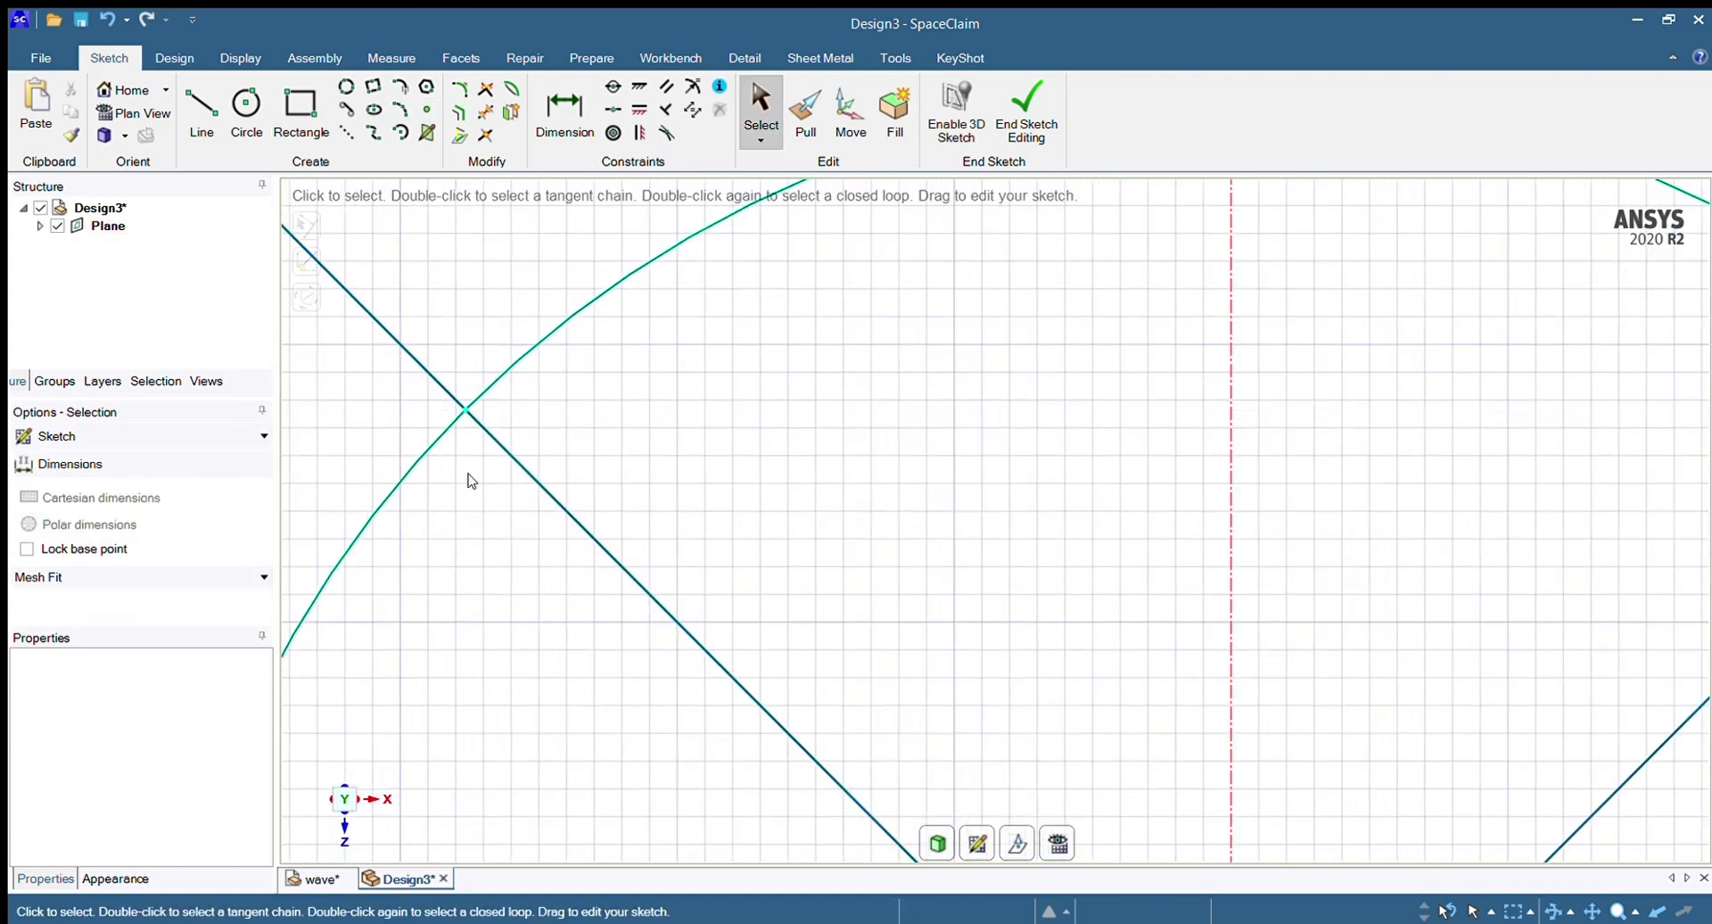
Delete both diagonal construction lines while keeping the circle's sketch points
scroll(517, 482, down, 8)
scroll(624, 535, down, 3)
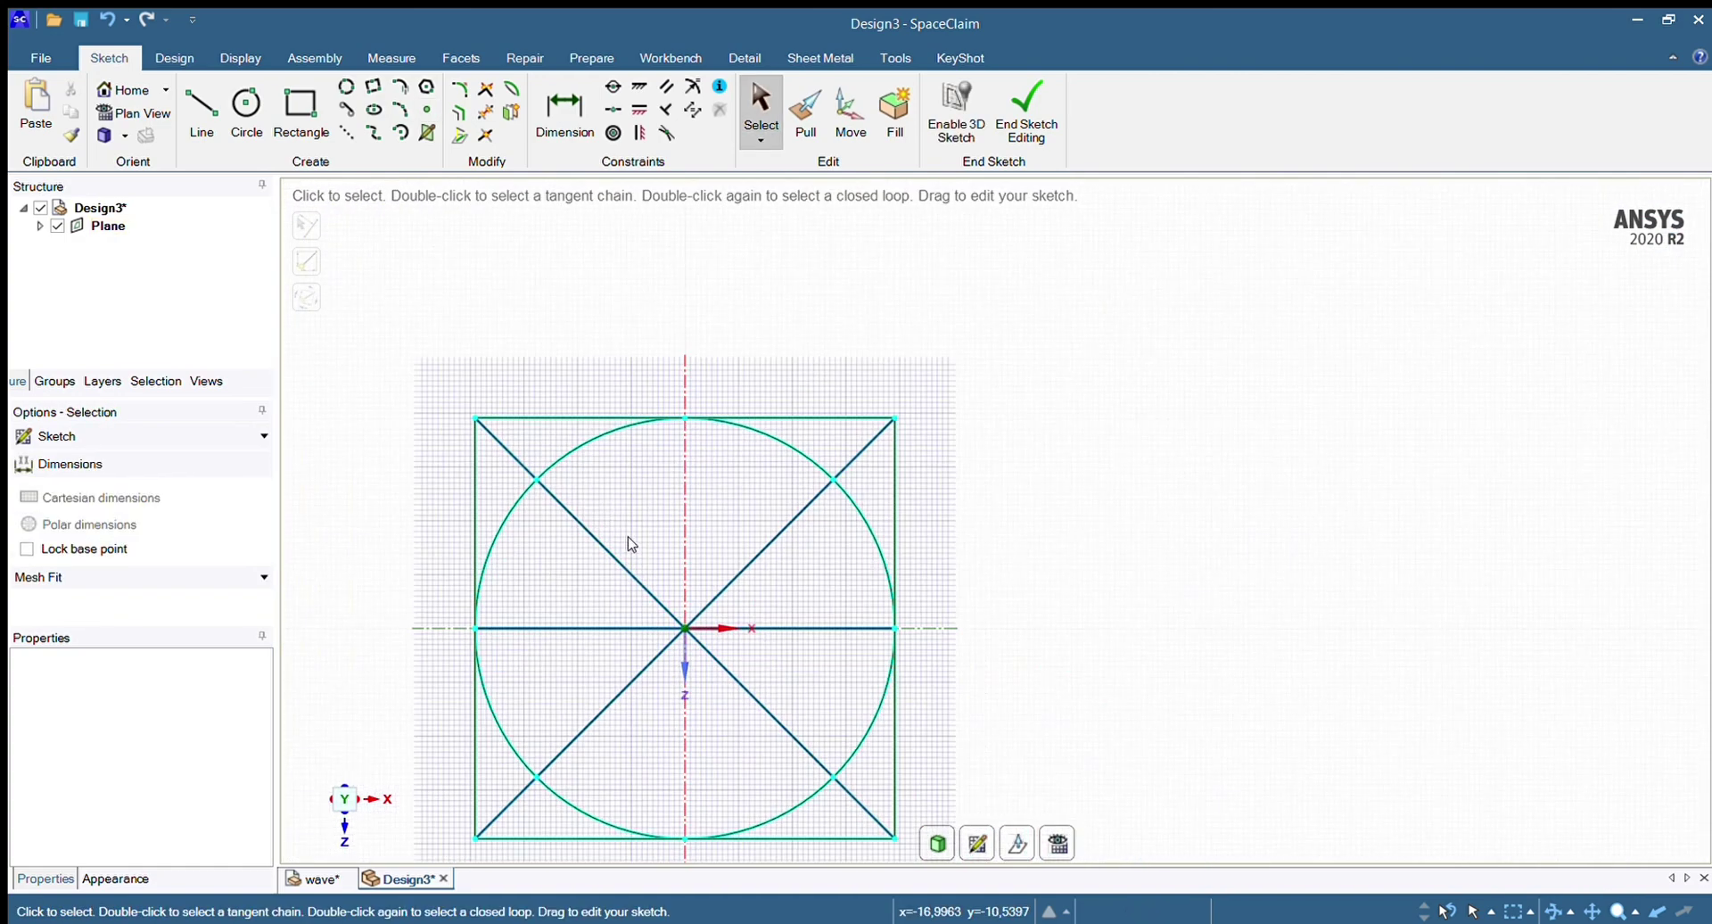
click(649, 590)
key(Delete)
click(712, 585)
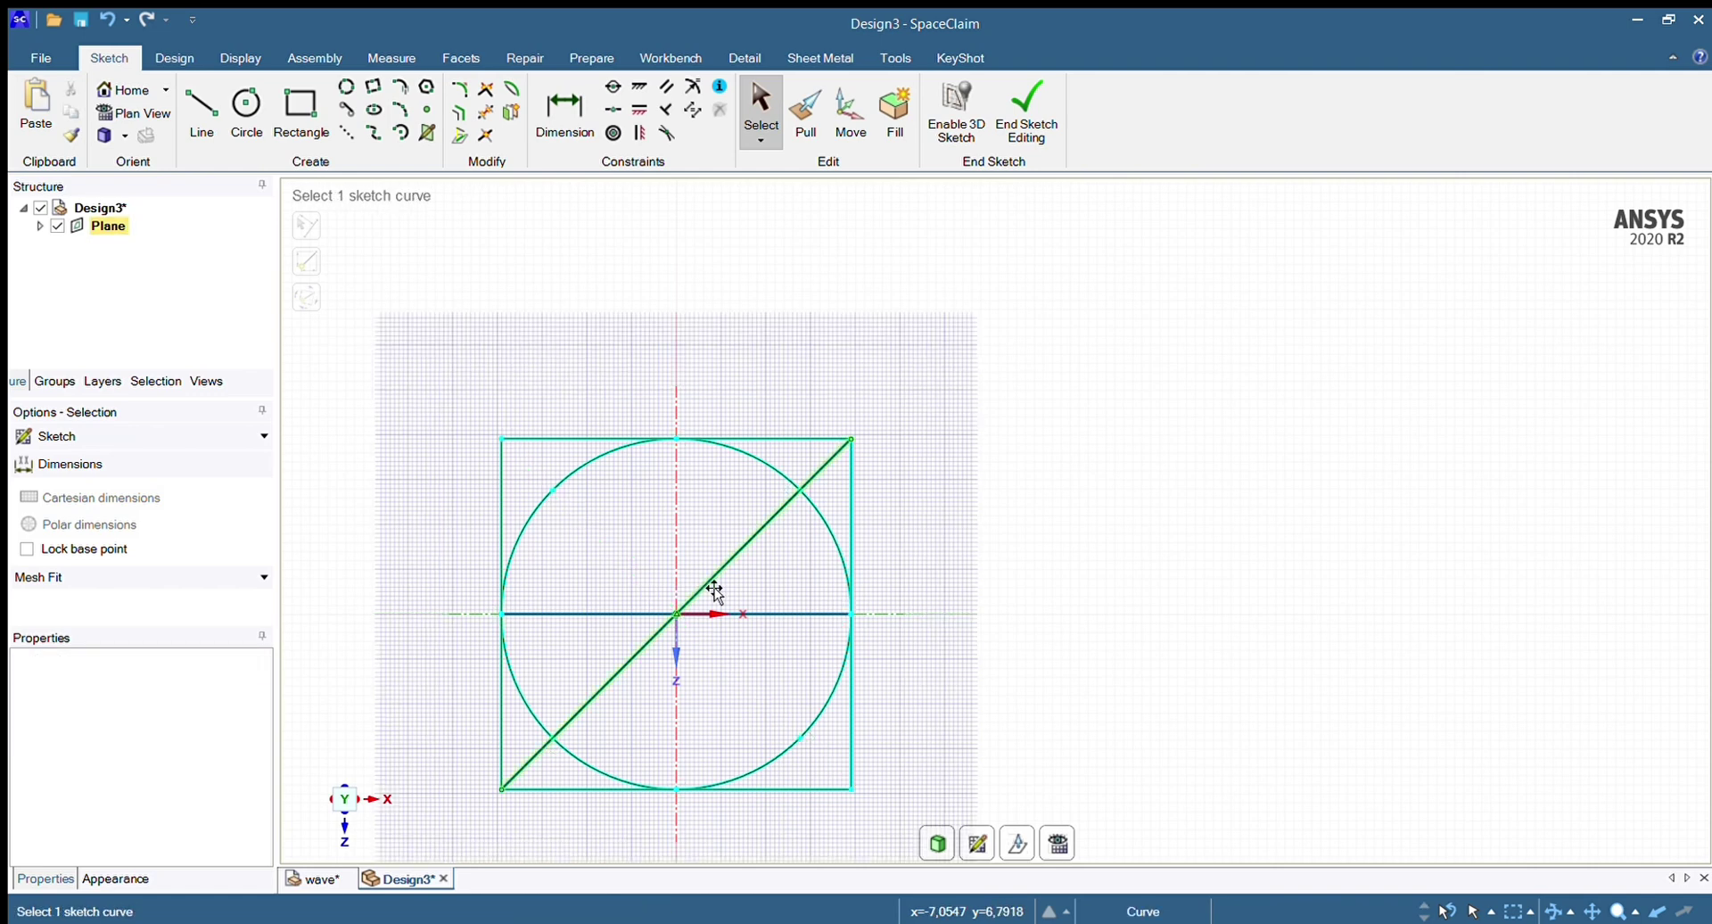
key(Delete)
Delete the upper, right-hand and lower sides of the square around the circle
click(744, 615)
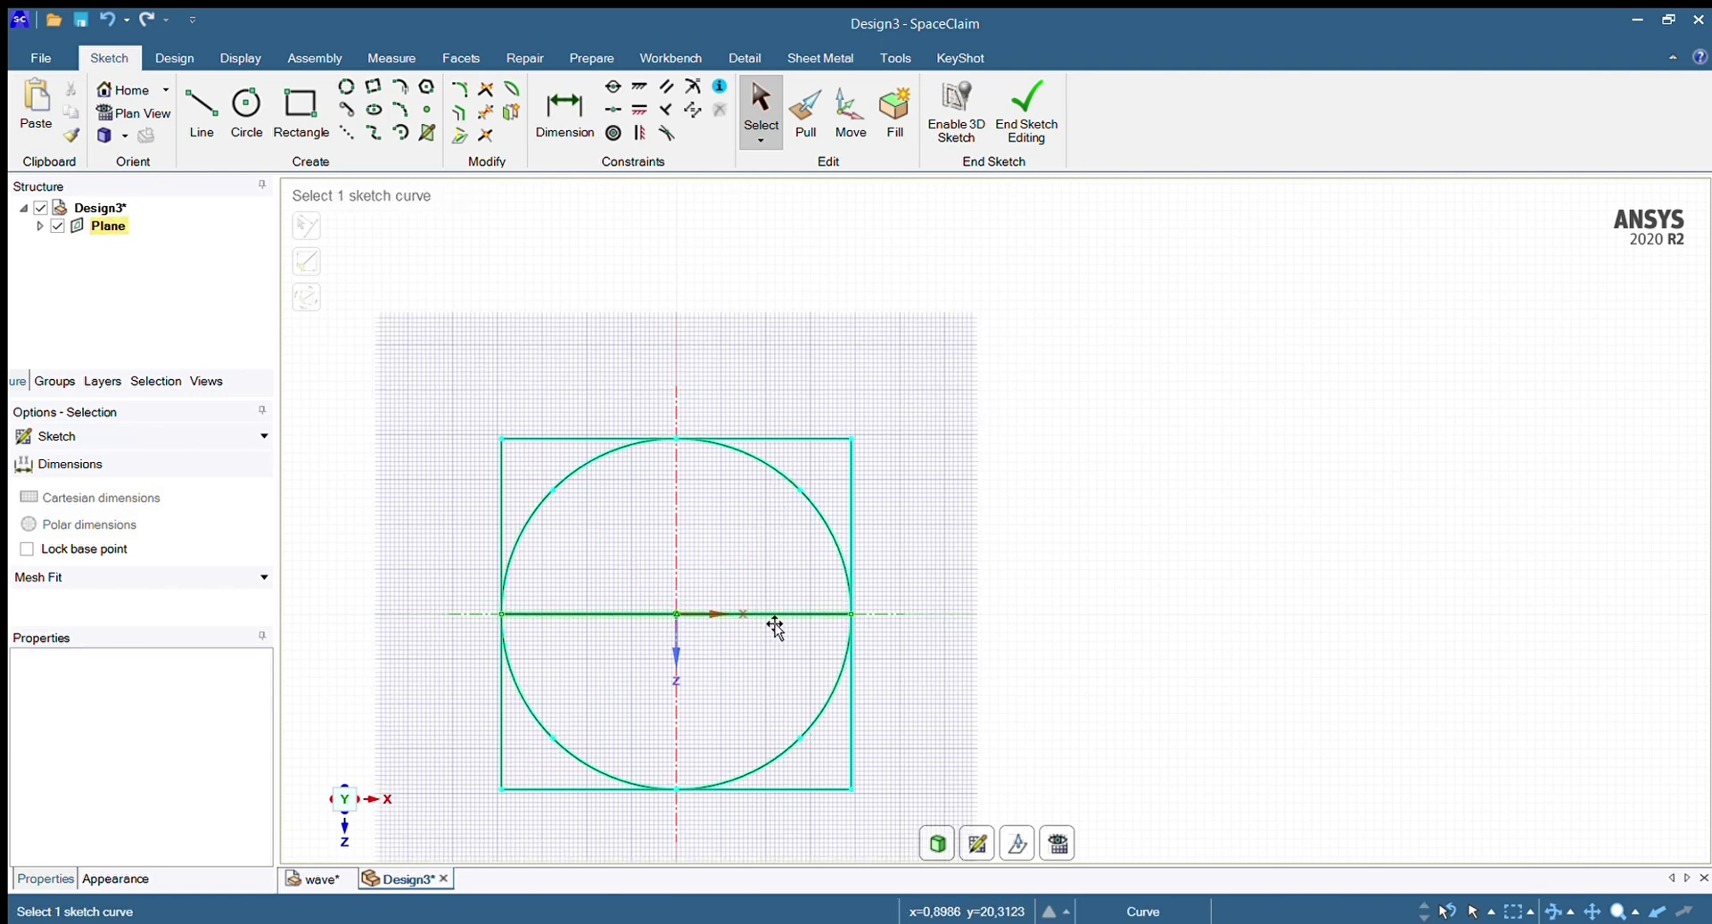
click(798, 440)
key(Delete)
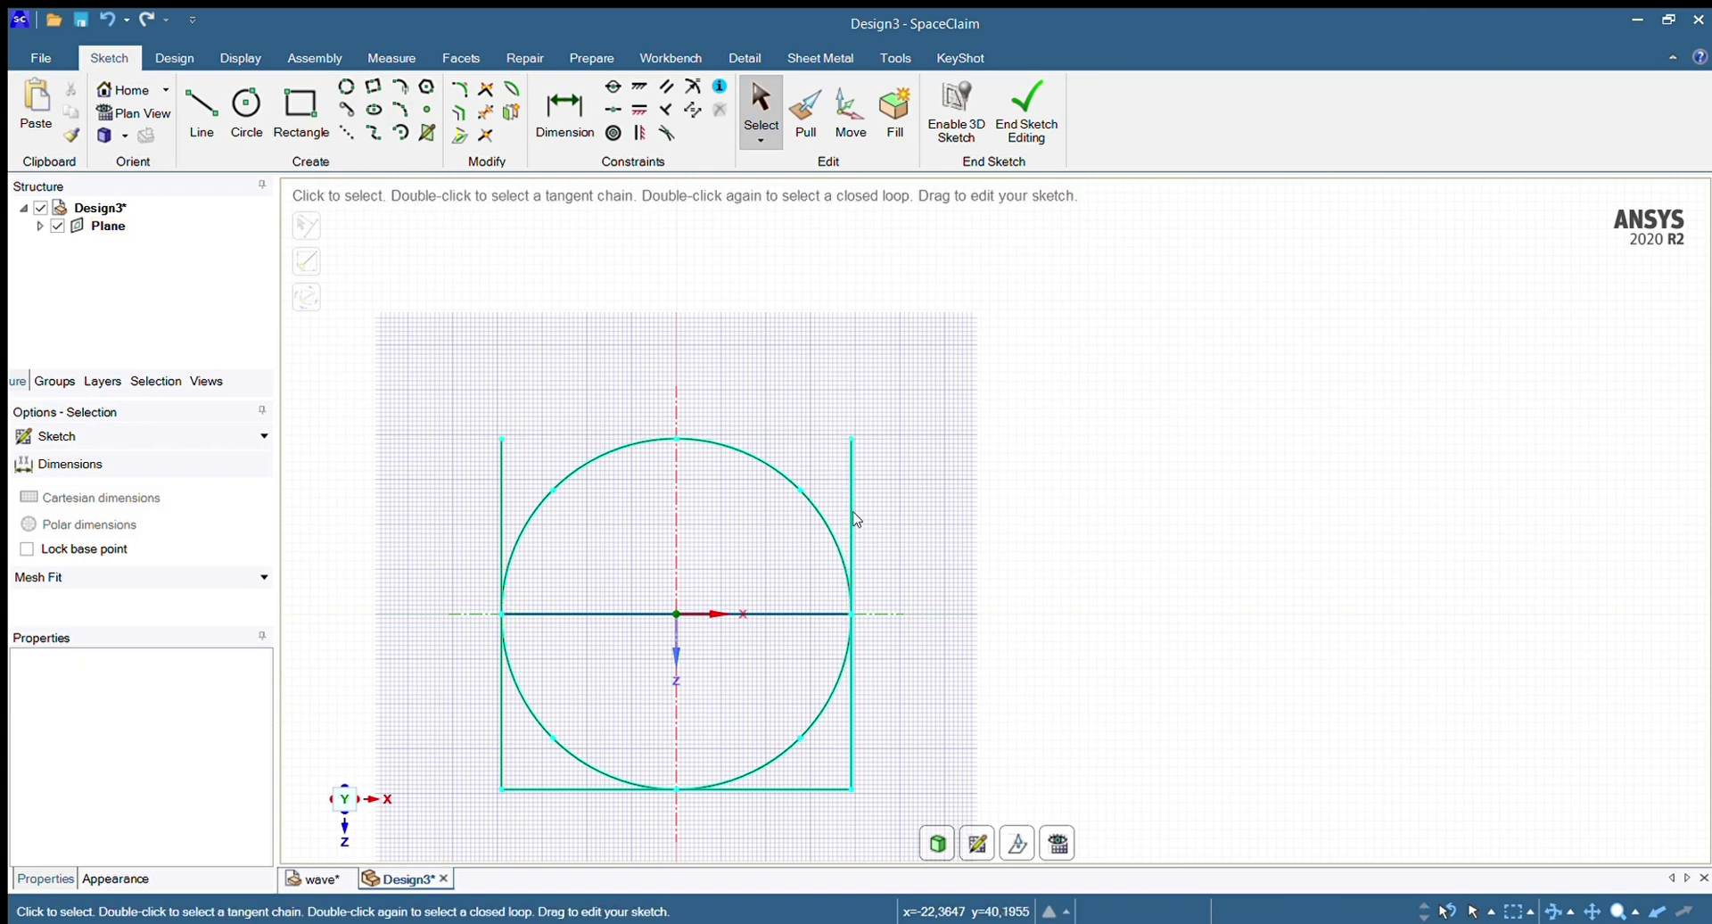
click(853, 526)
key(Delete)
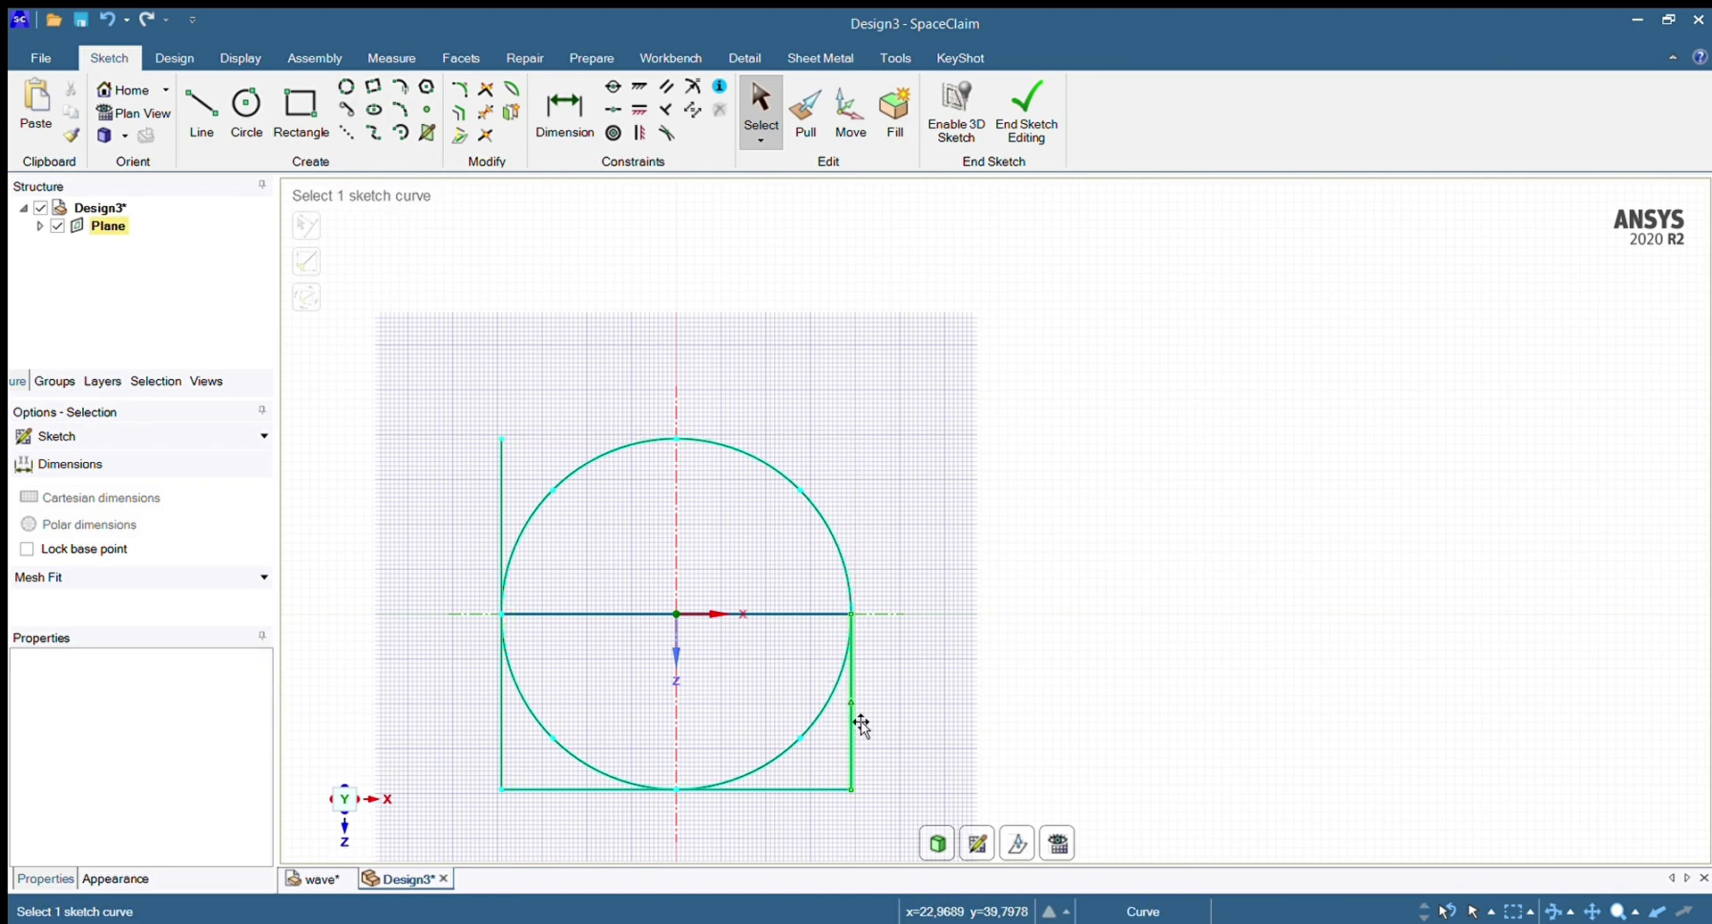
click(853, 724)
key(Delete)
click(816, 789)
key(Delete)
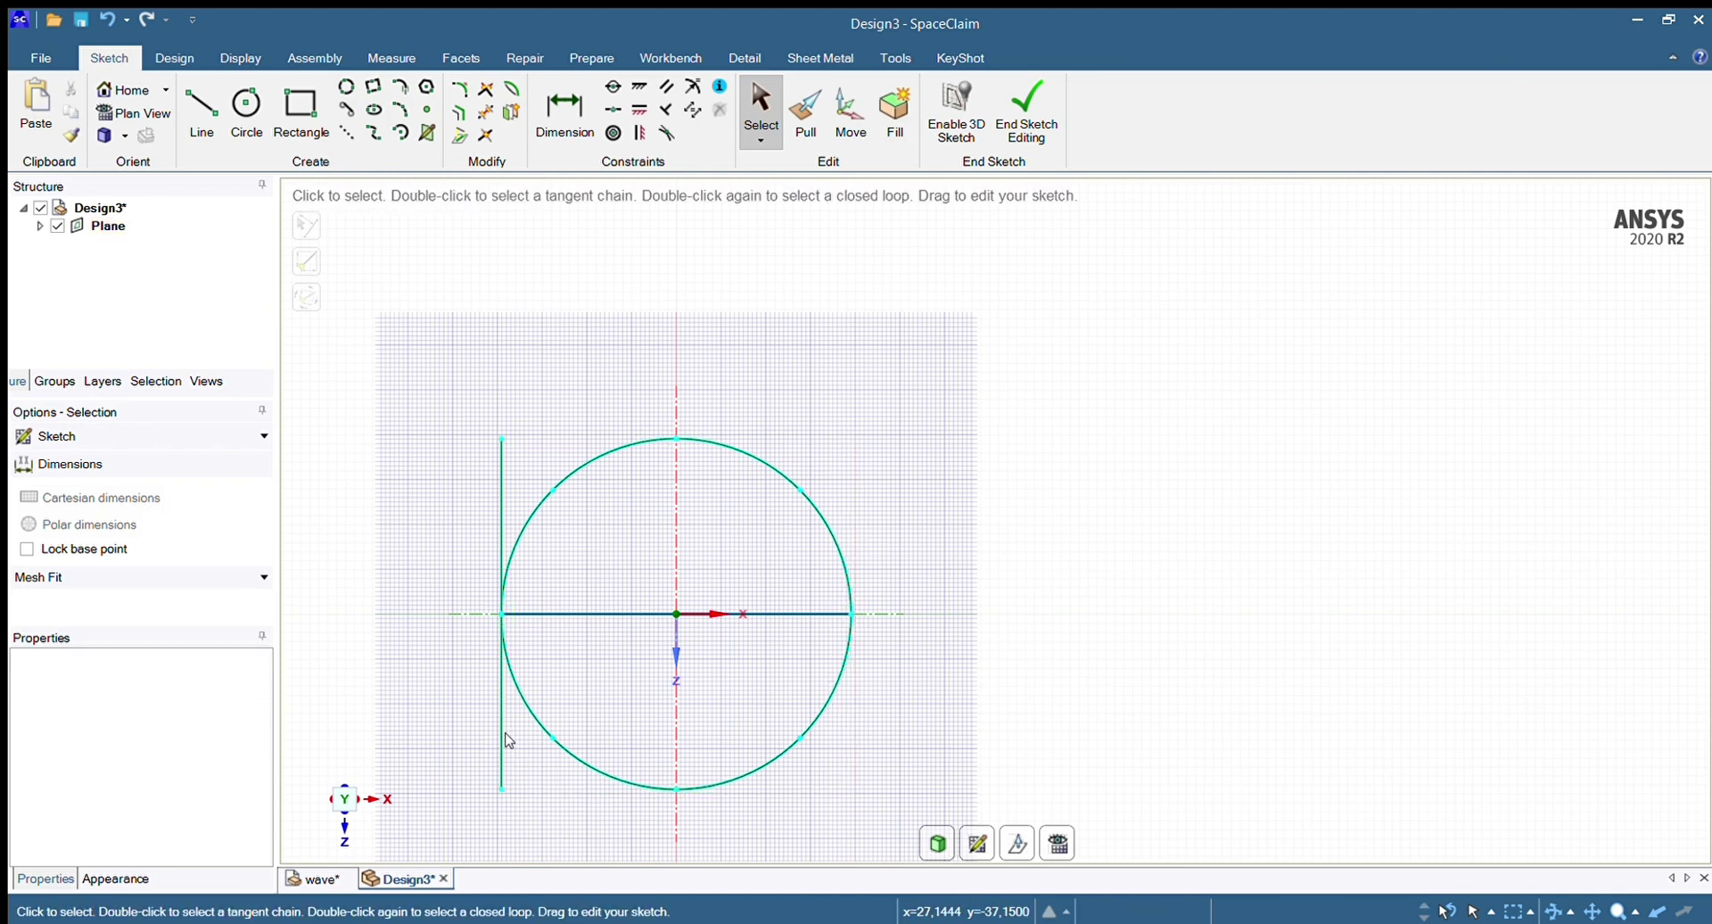
Delete the left-hand sides of the former square and the horizontal line through the circle's centre
click(504, 643)
key(Delete)
click(506, 546)
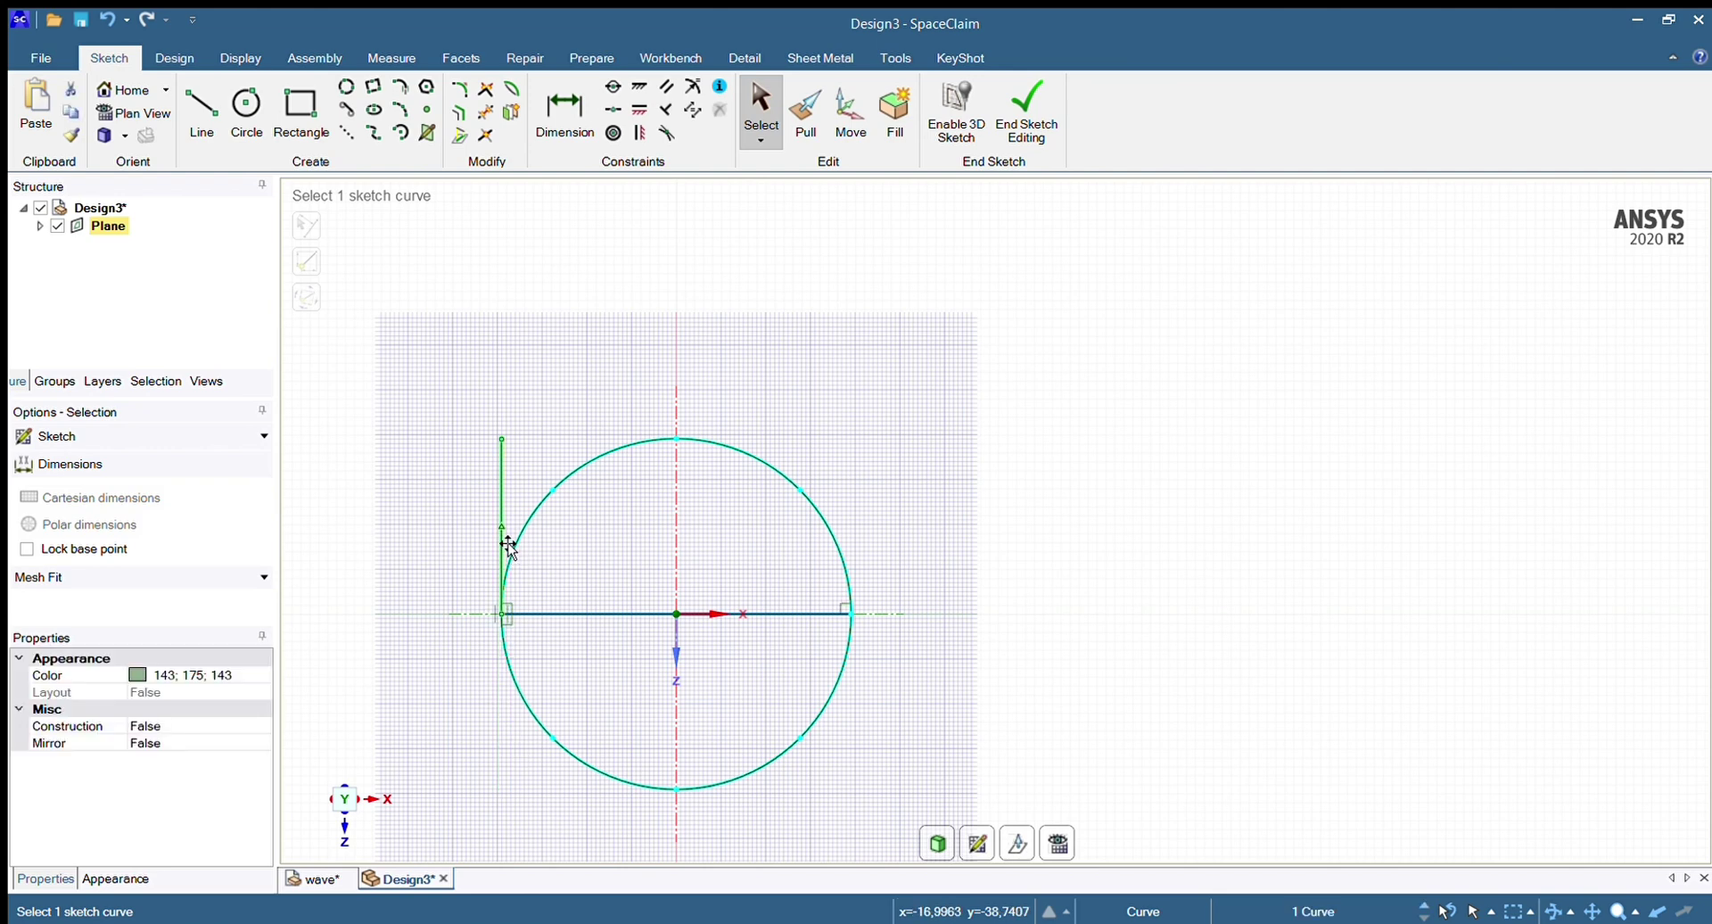
key(Delete)
click(658, 622)
key(Delete)
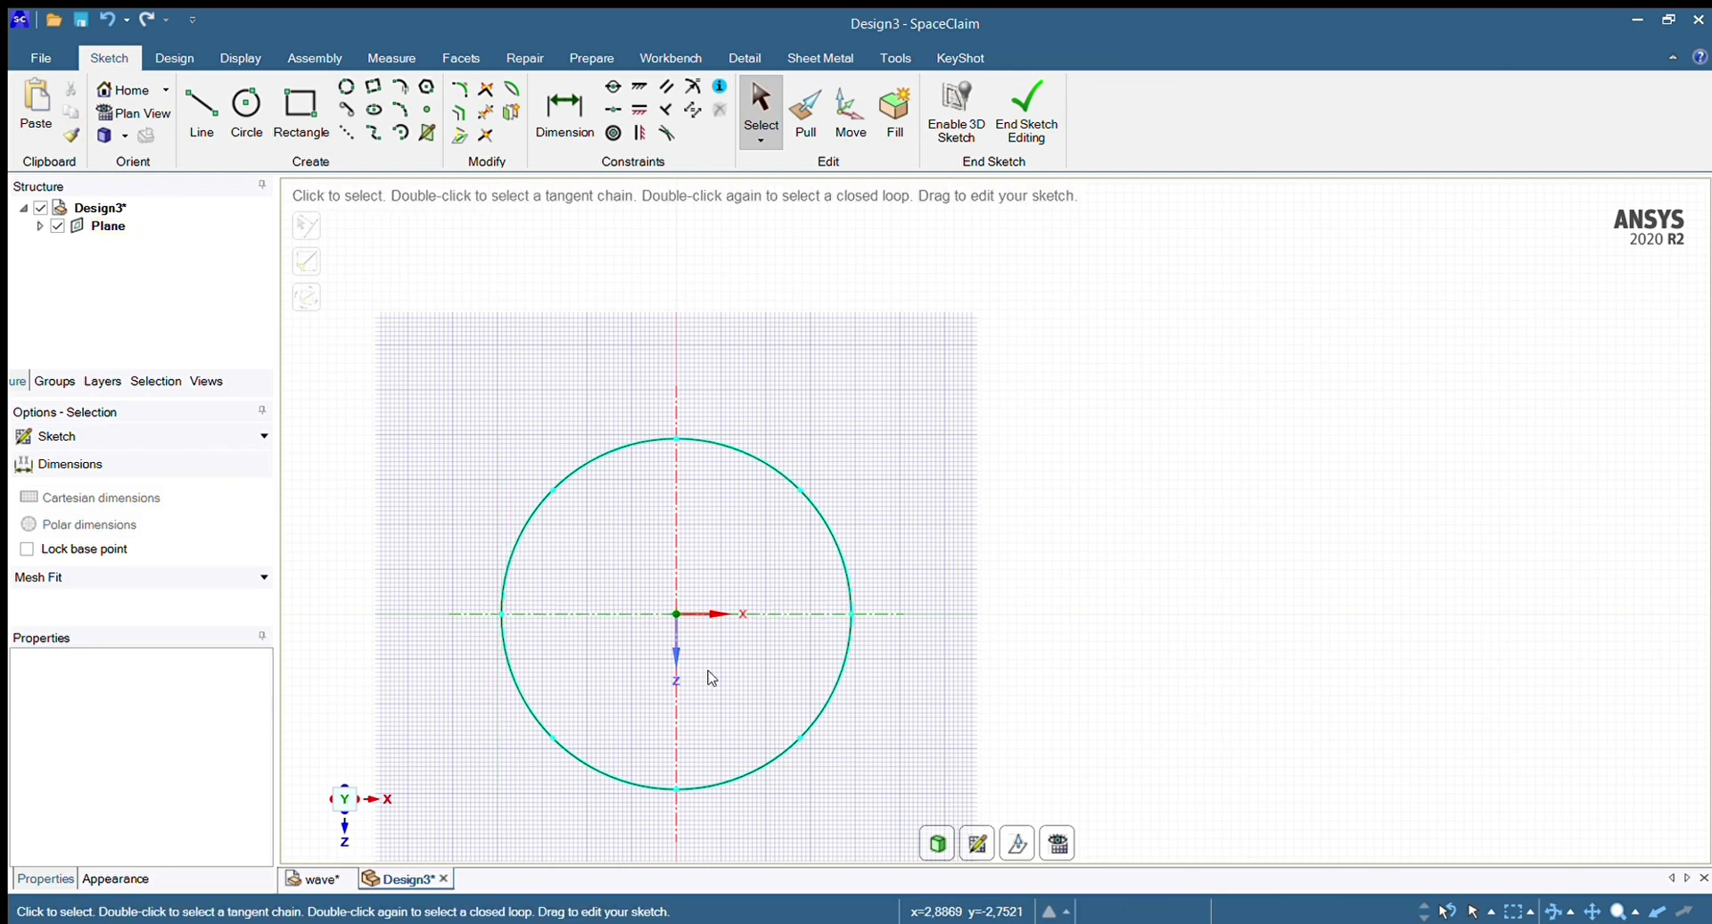
Turn the circle sketch into 3D geometry and pull its circular edge upward along Y into a cylindrical wall surface
scroll(603, 618, up, 1)
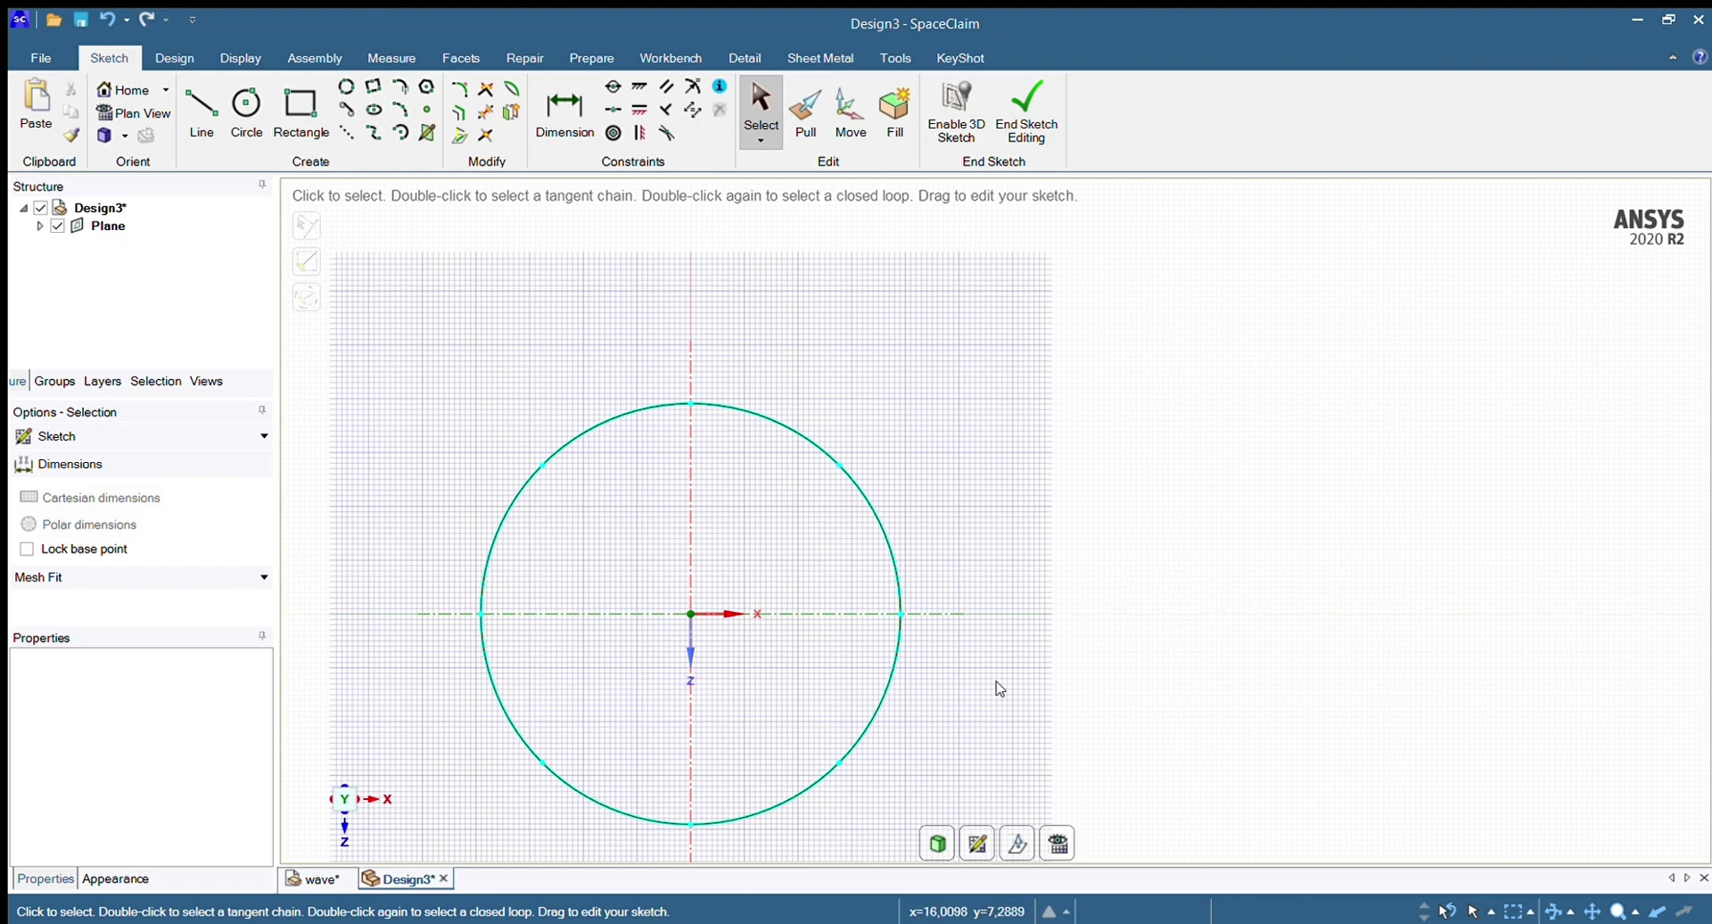
scroll(999, 689, up, 1)
scroll(998, 691, down, 4)
scroll(741, 848, up, 3)
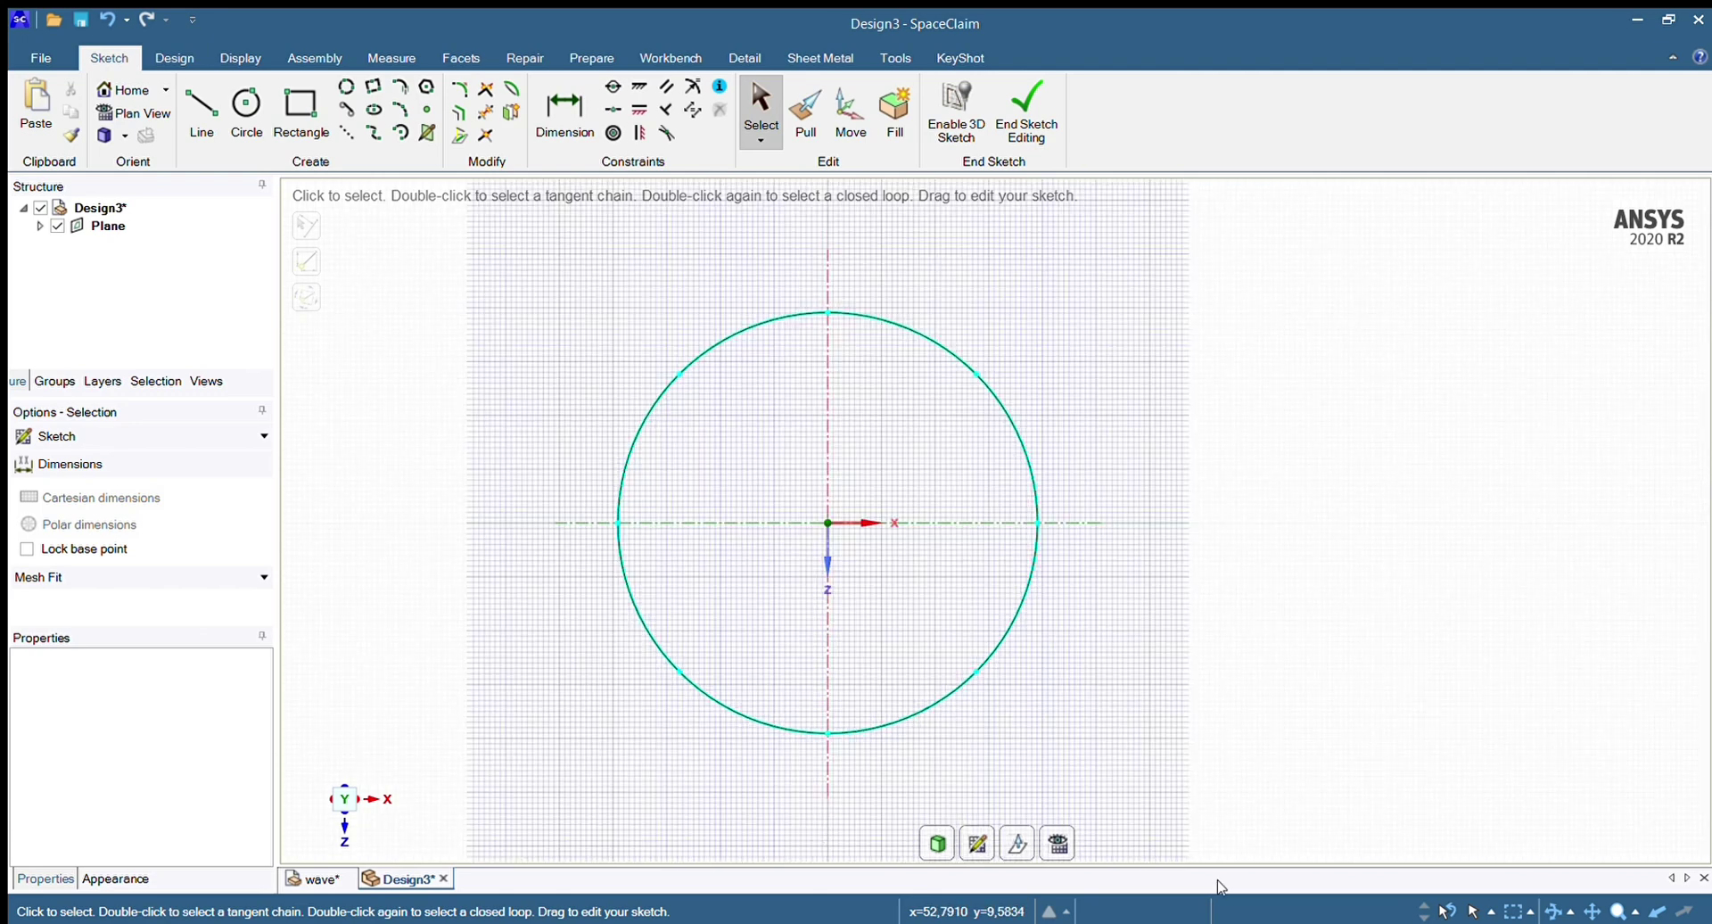
click(803, 127)
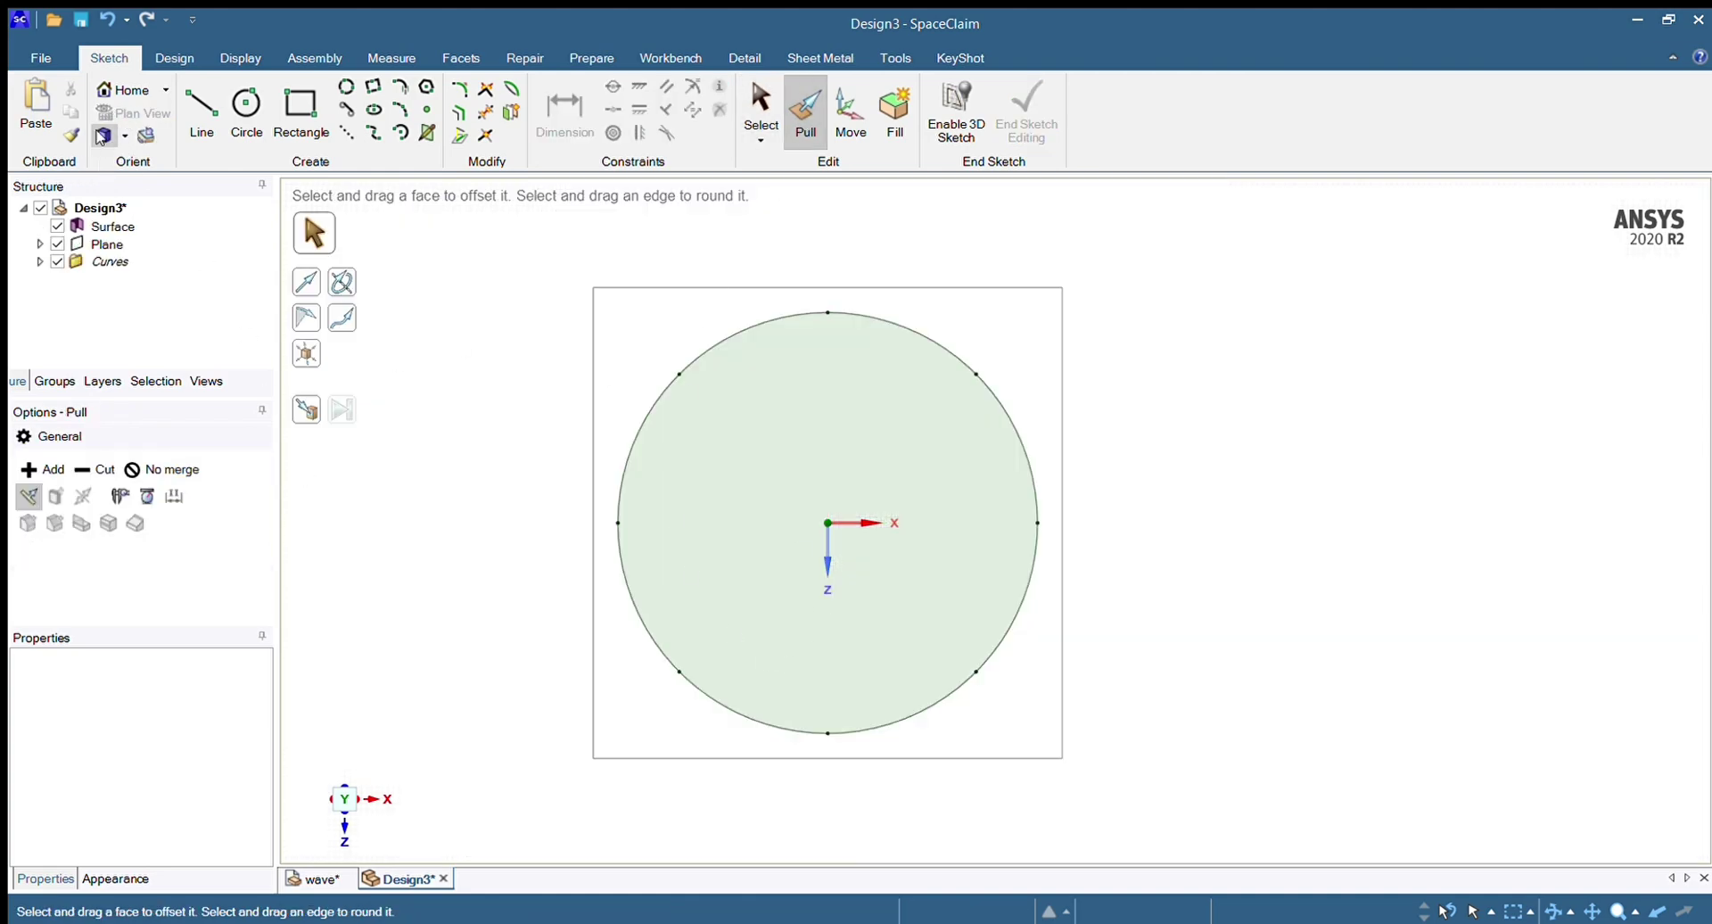
click(102, 136)
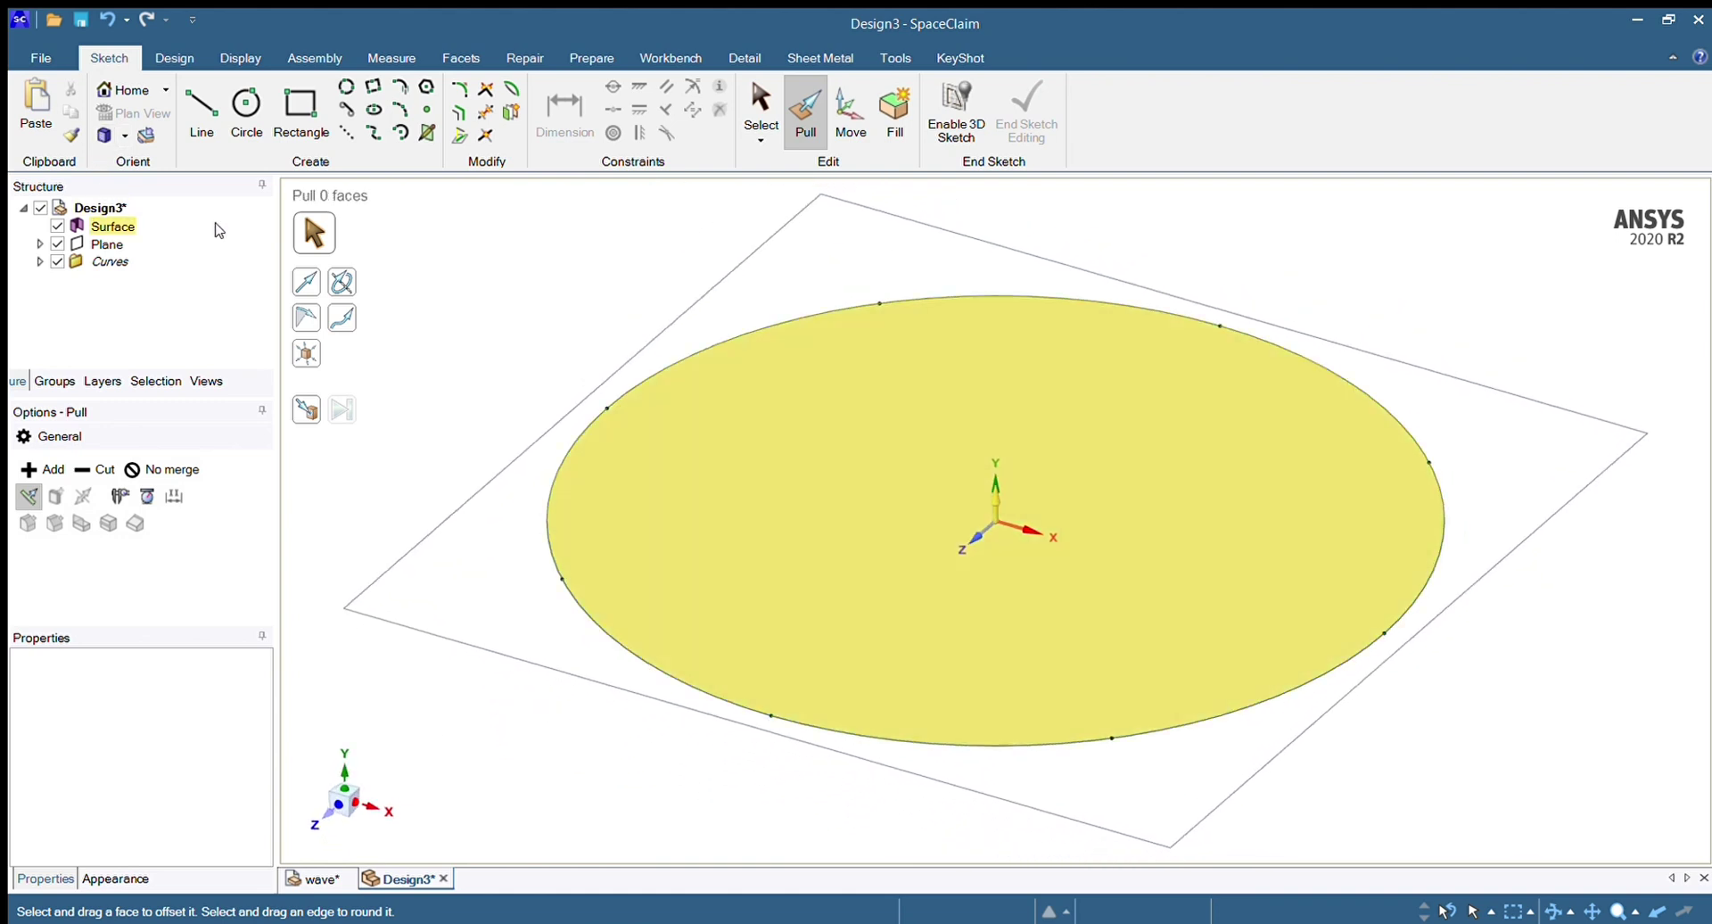
click(303, 287)
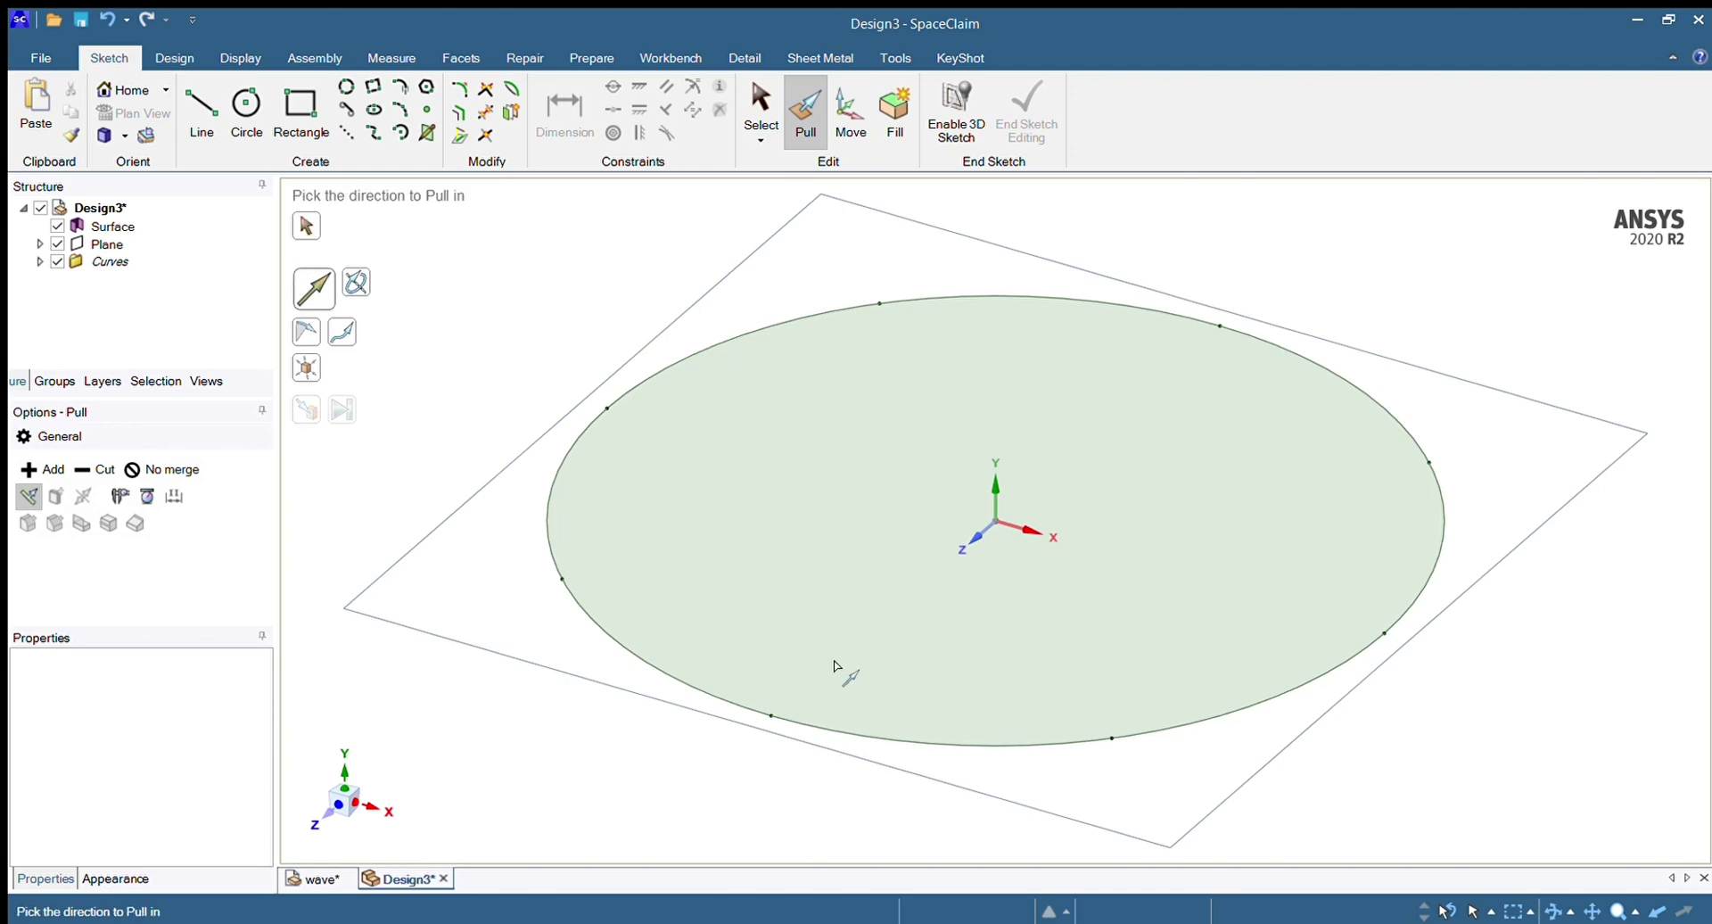
click(894, 739)
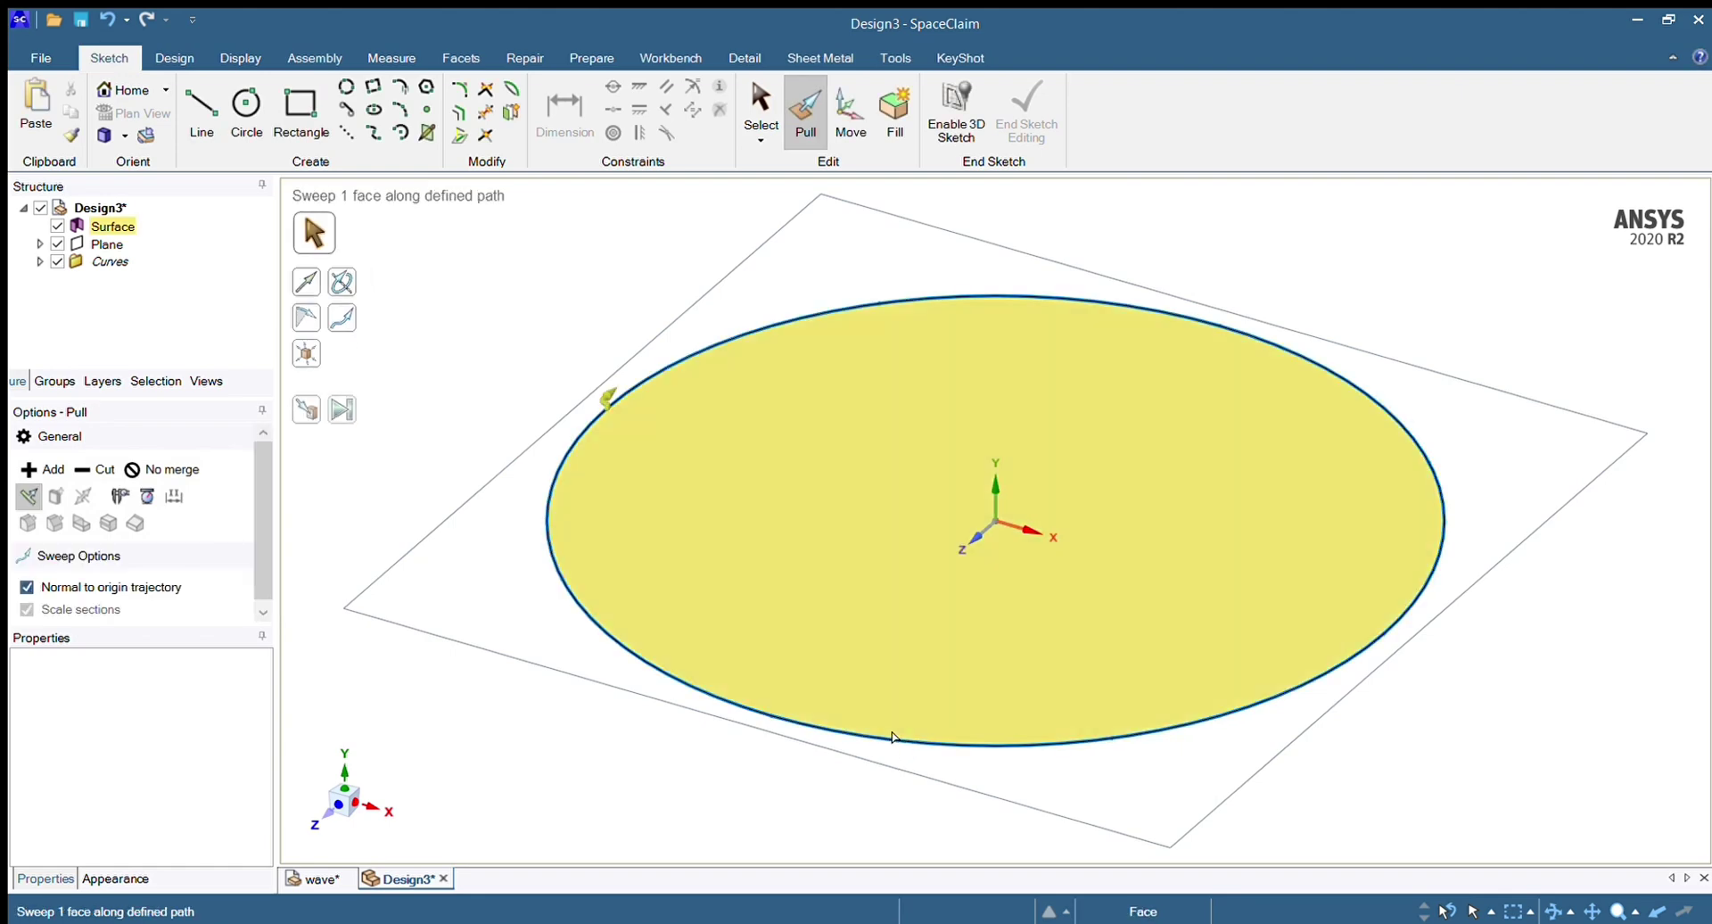
click(932, 744)
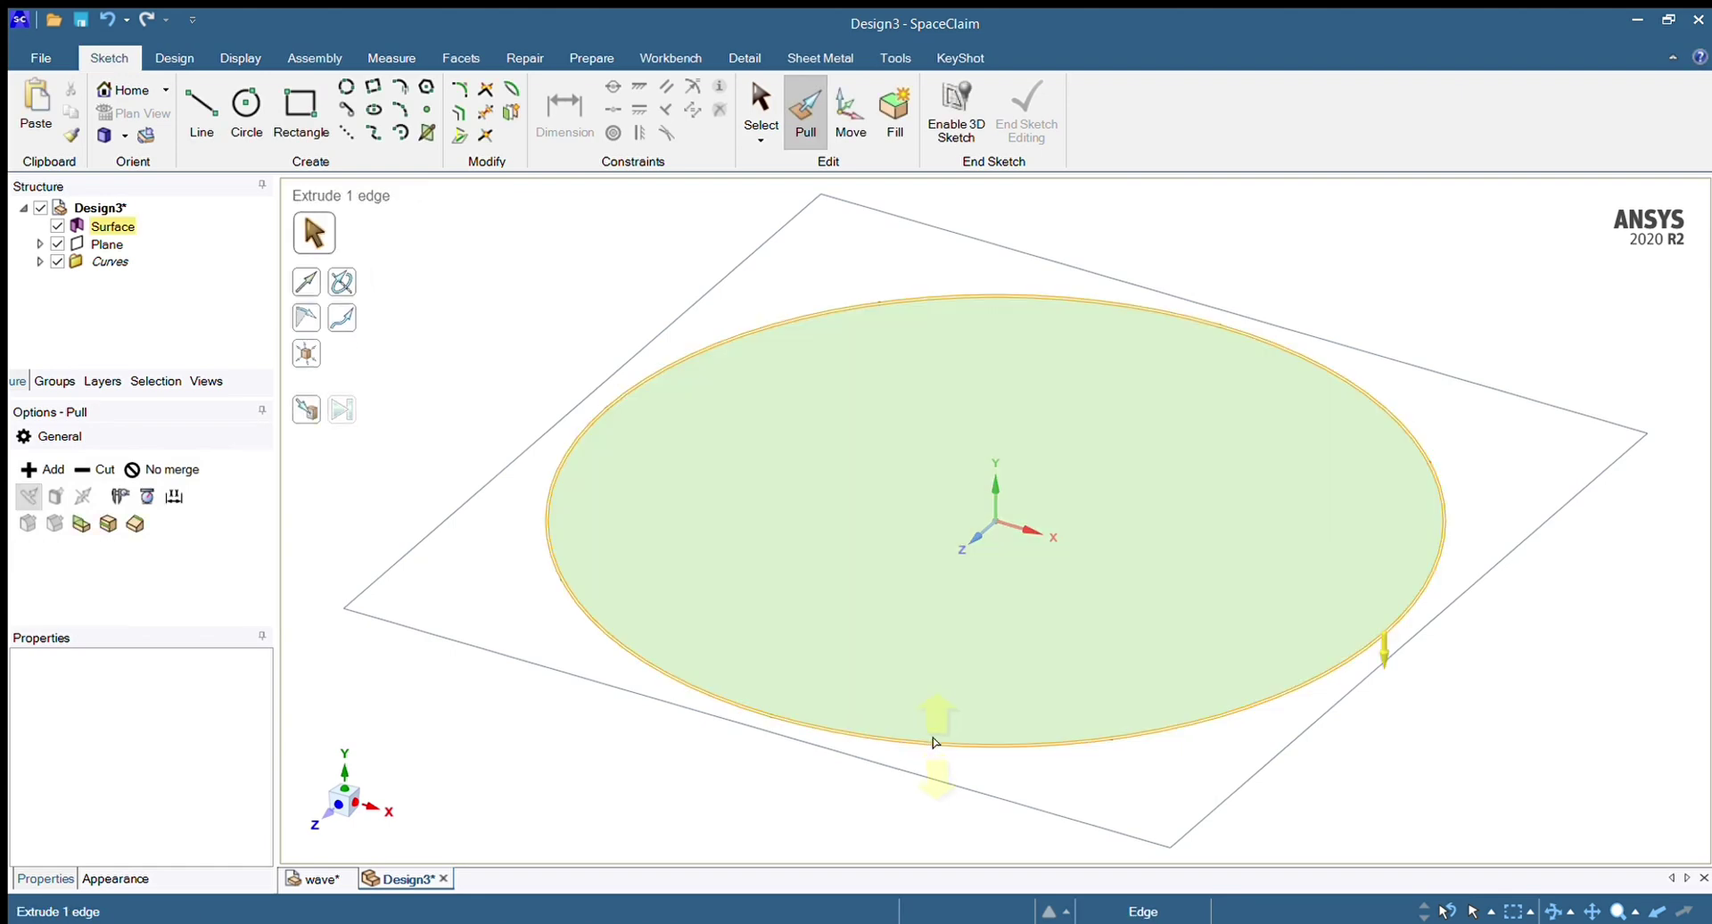
drag(934, 742, 931, 701)
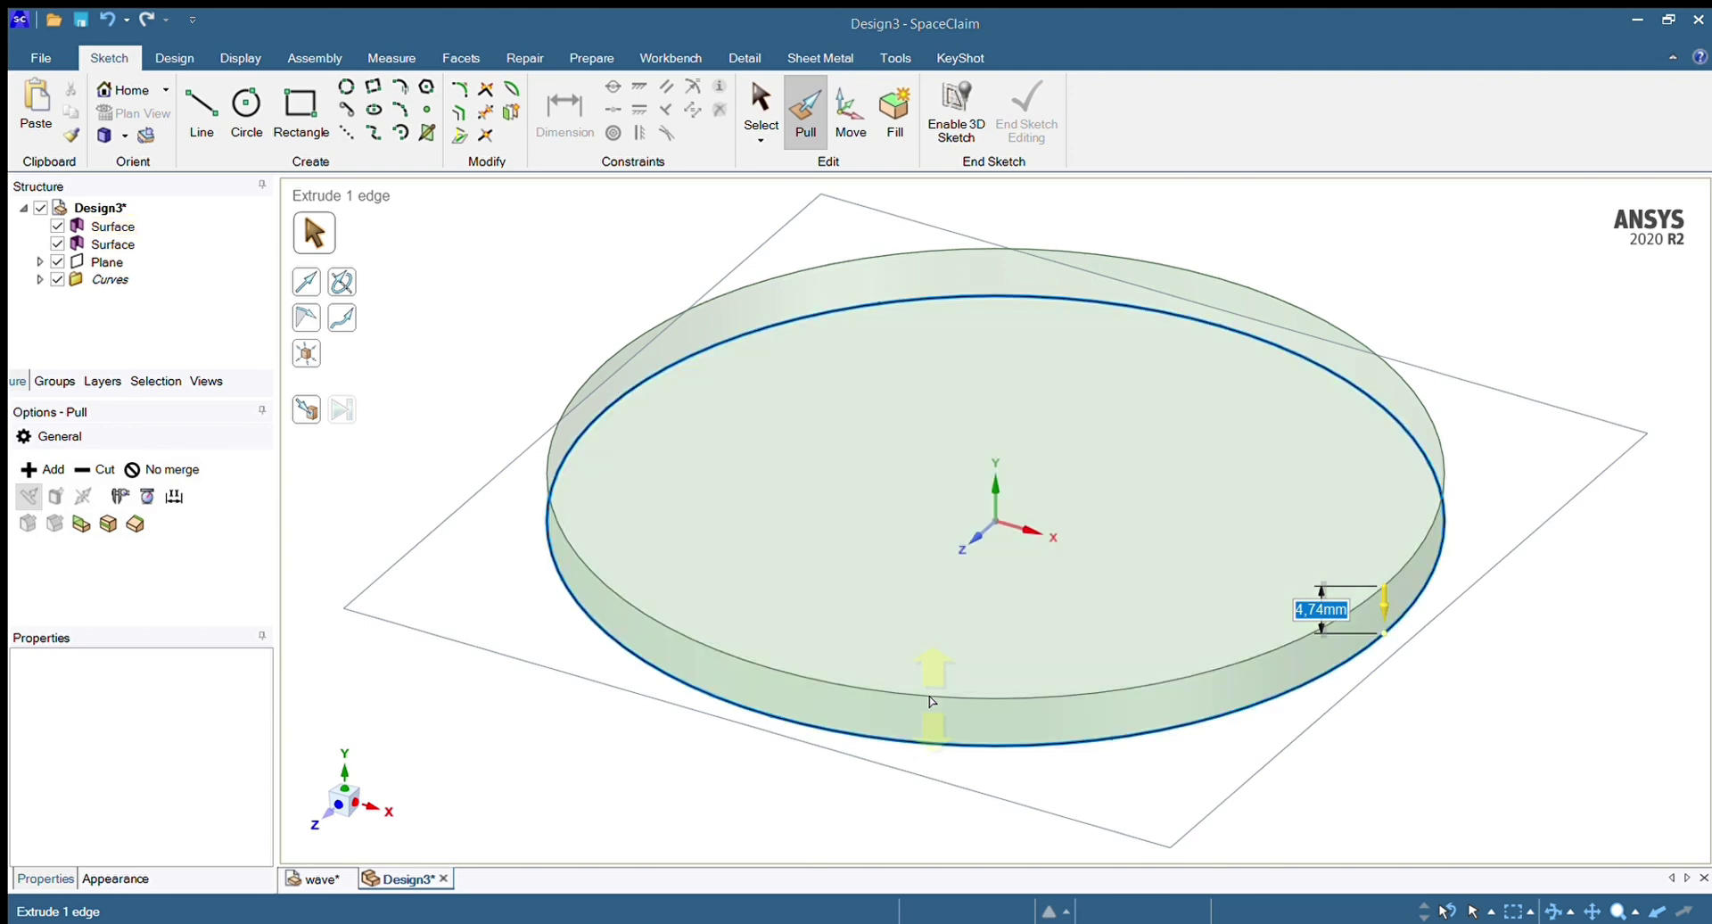
key(ctrl+z)
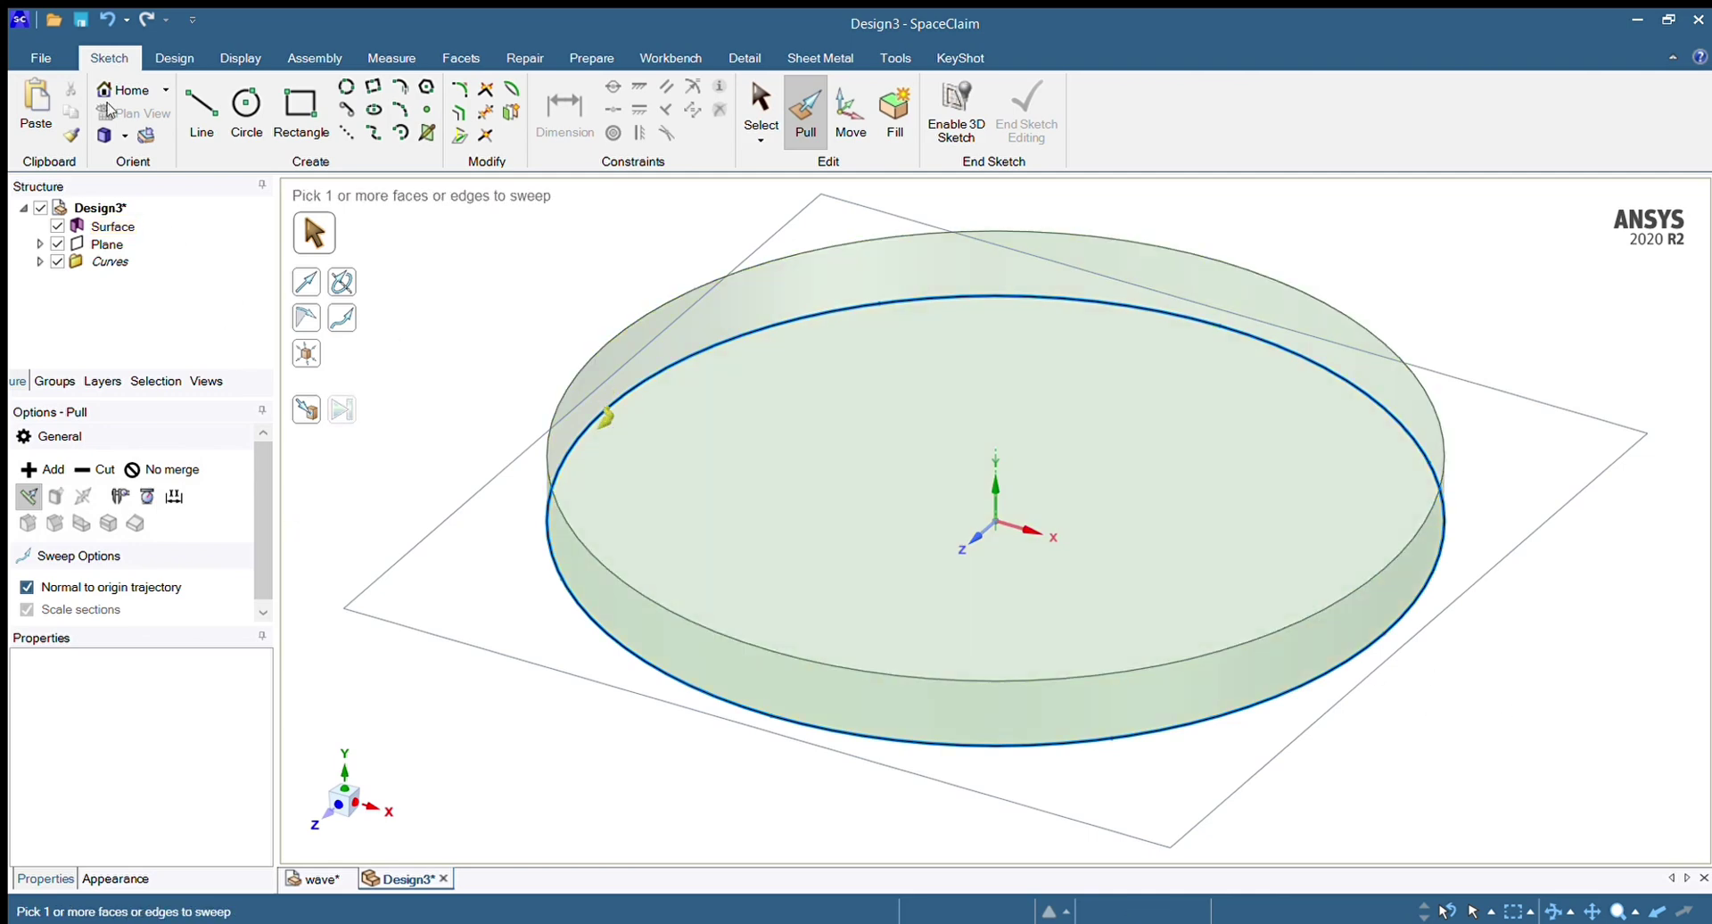
click(103, 134)
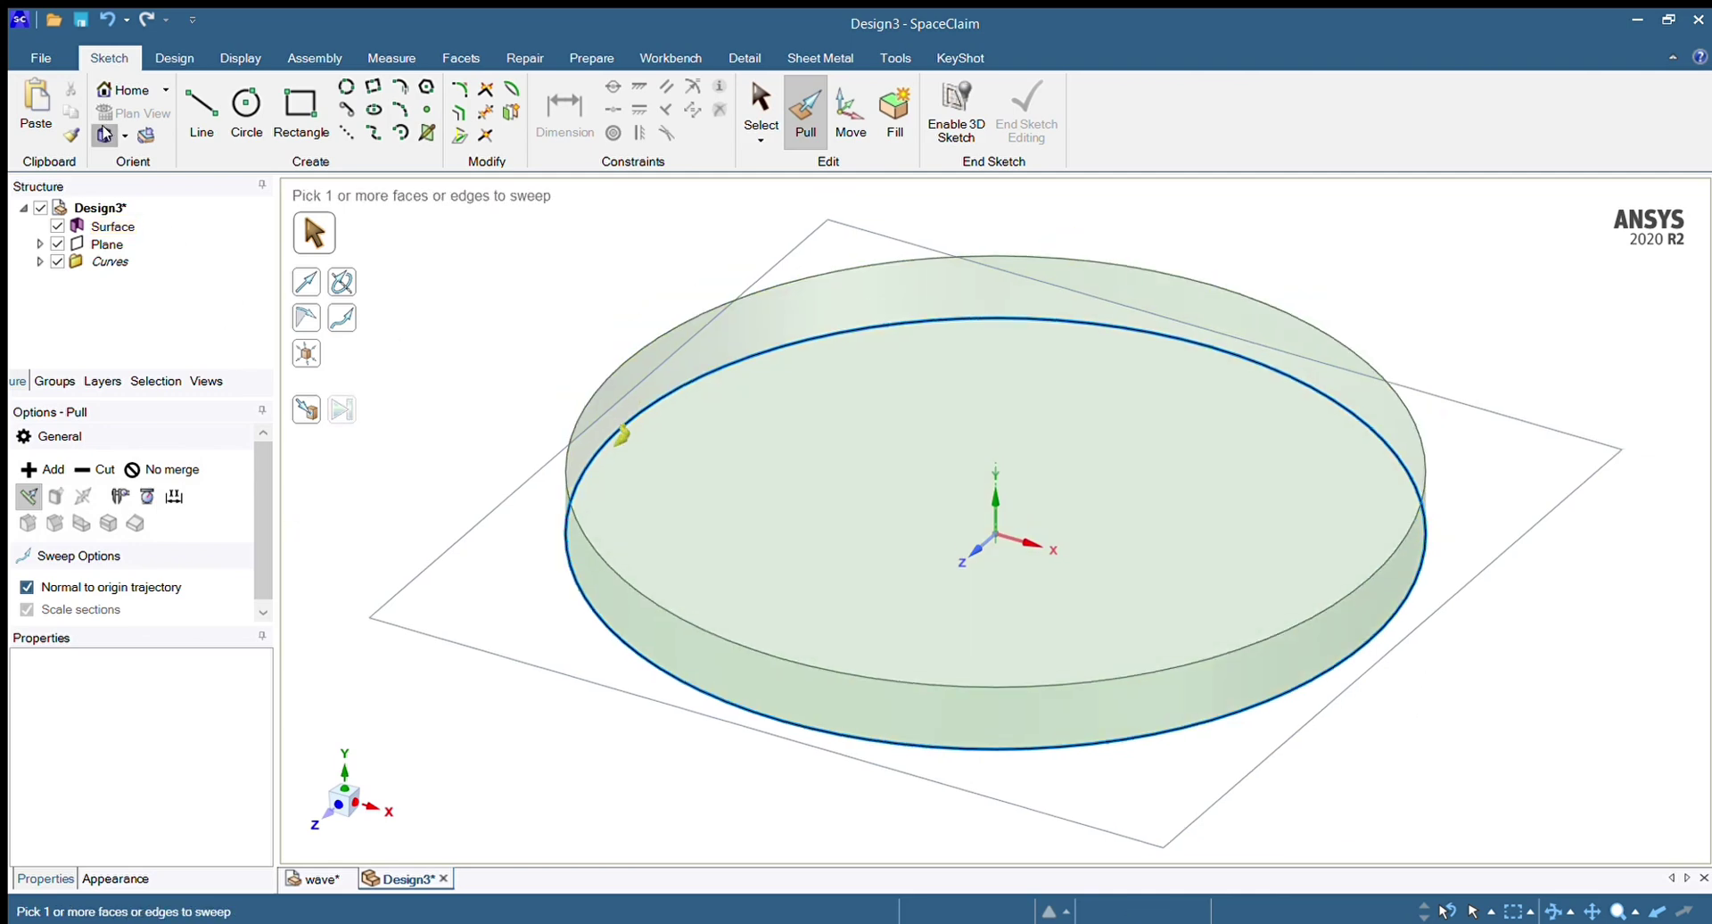
click(1550, 911)
drag(1509, 789, 1492, 760)
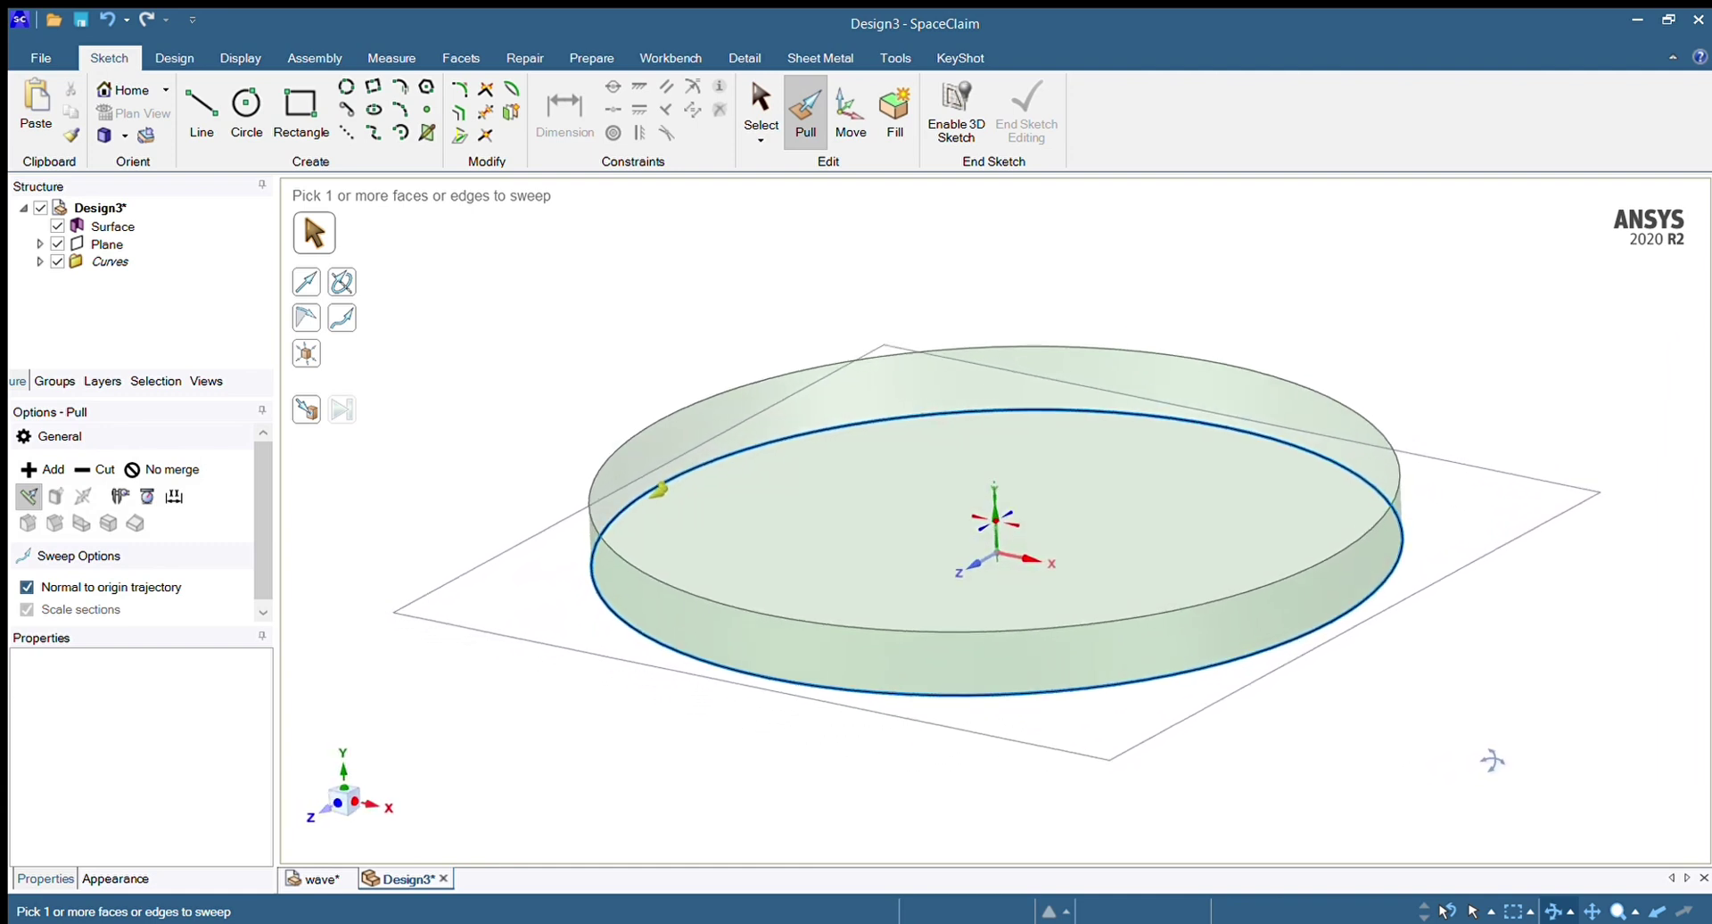
Create a plane on the upper circular edge of the cylindrical surface and start a sketch at that edge
click(103, 135)
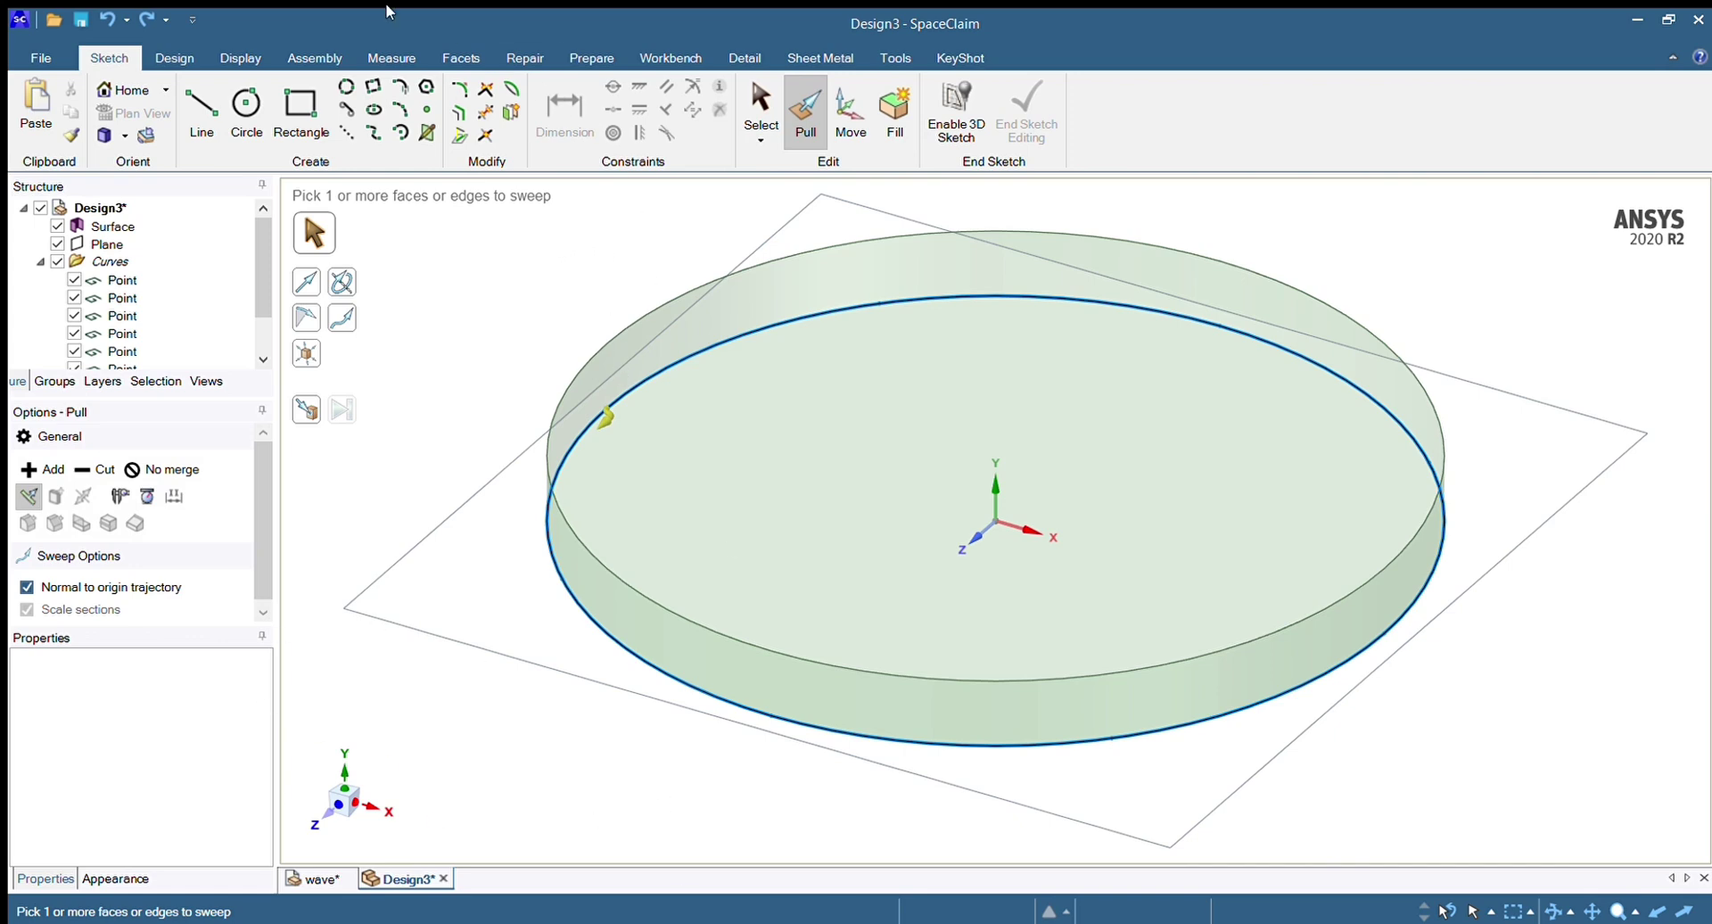
click(172, 60)
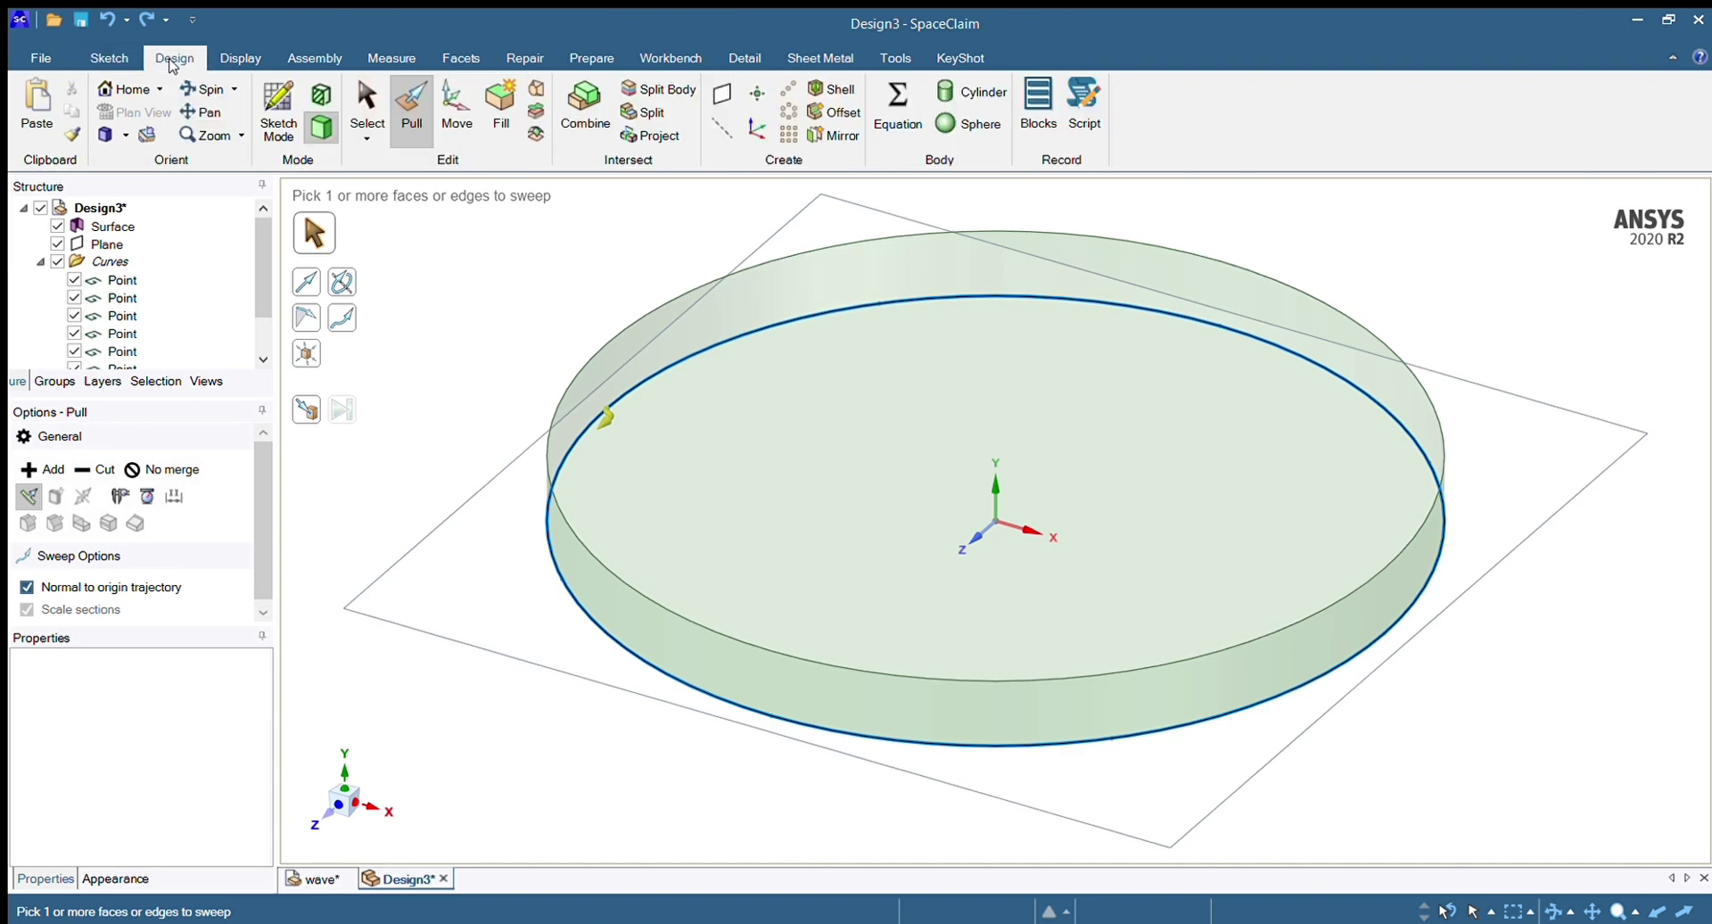
click(278, 100)
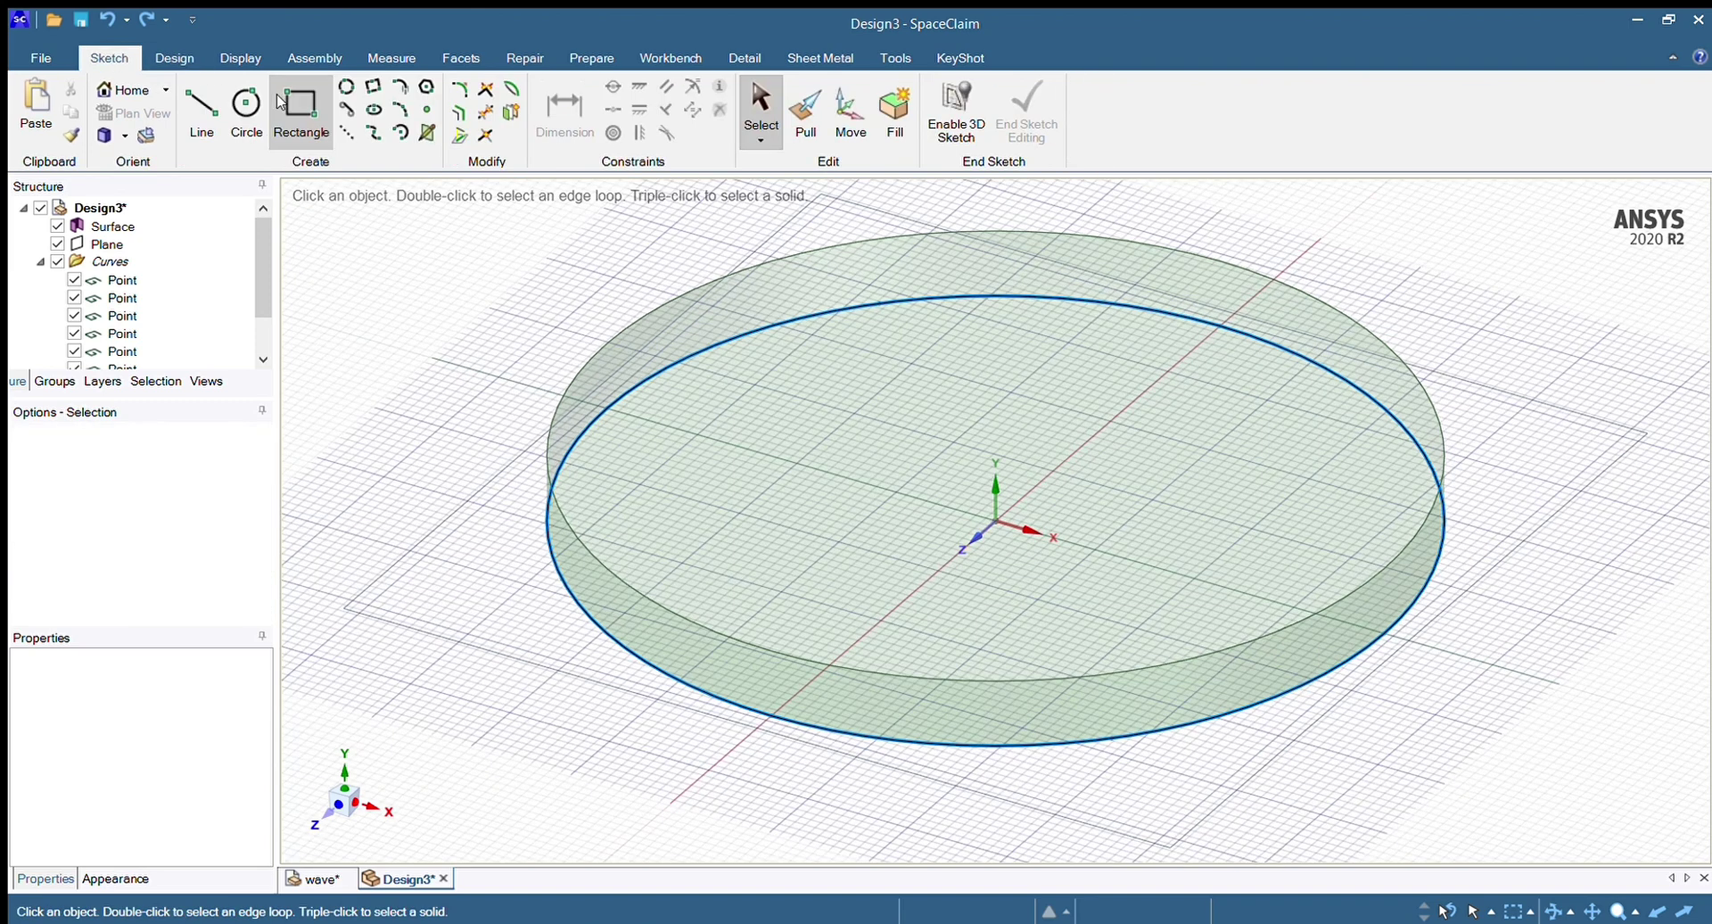
click(174, 58)
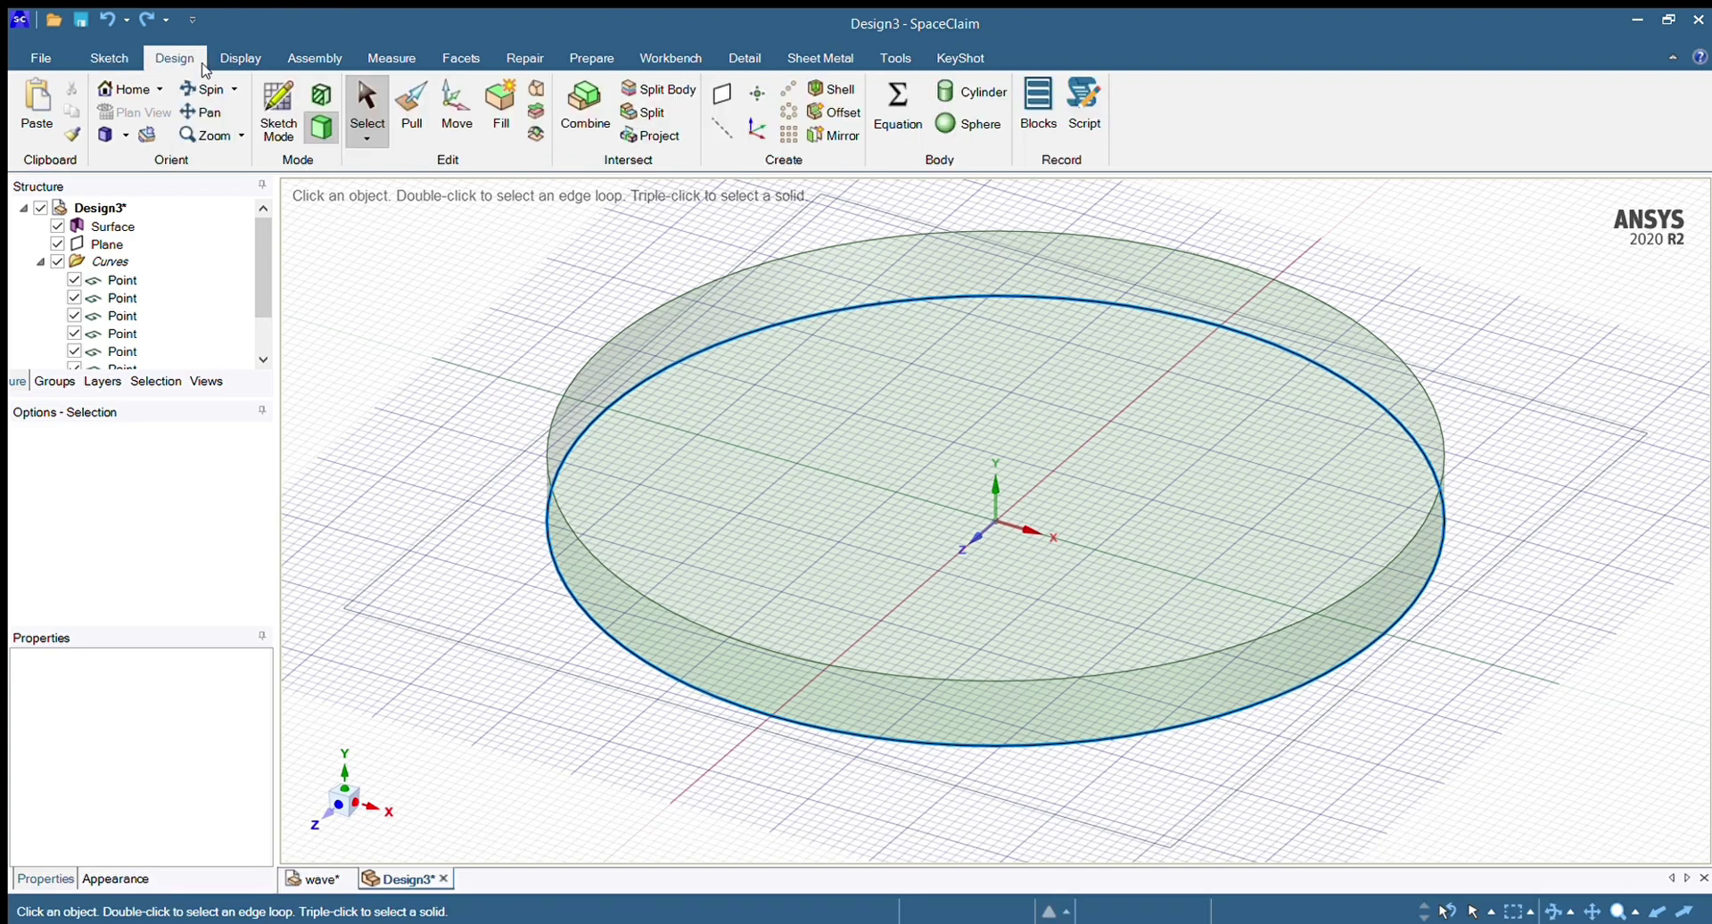
click(720, 94)
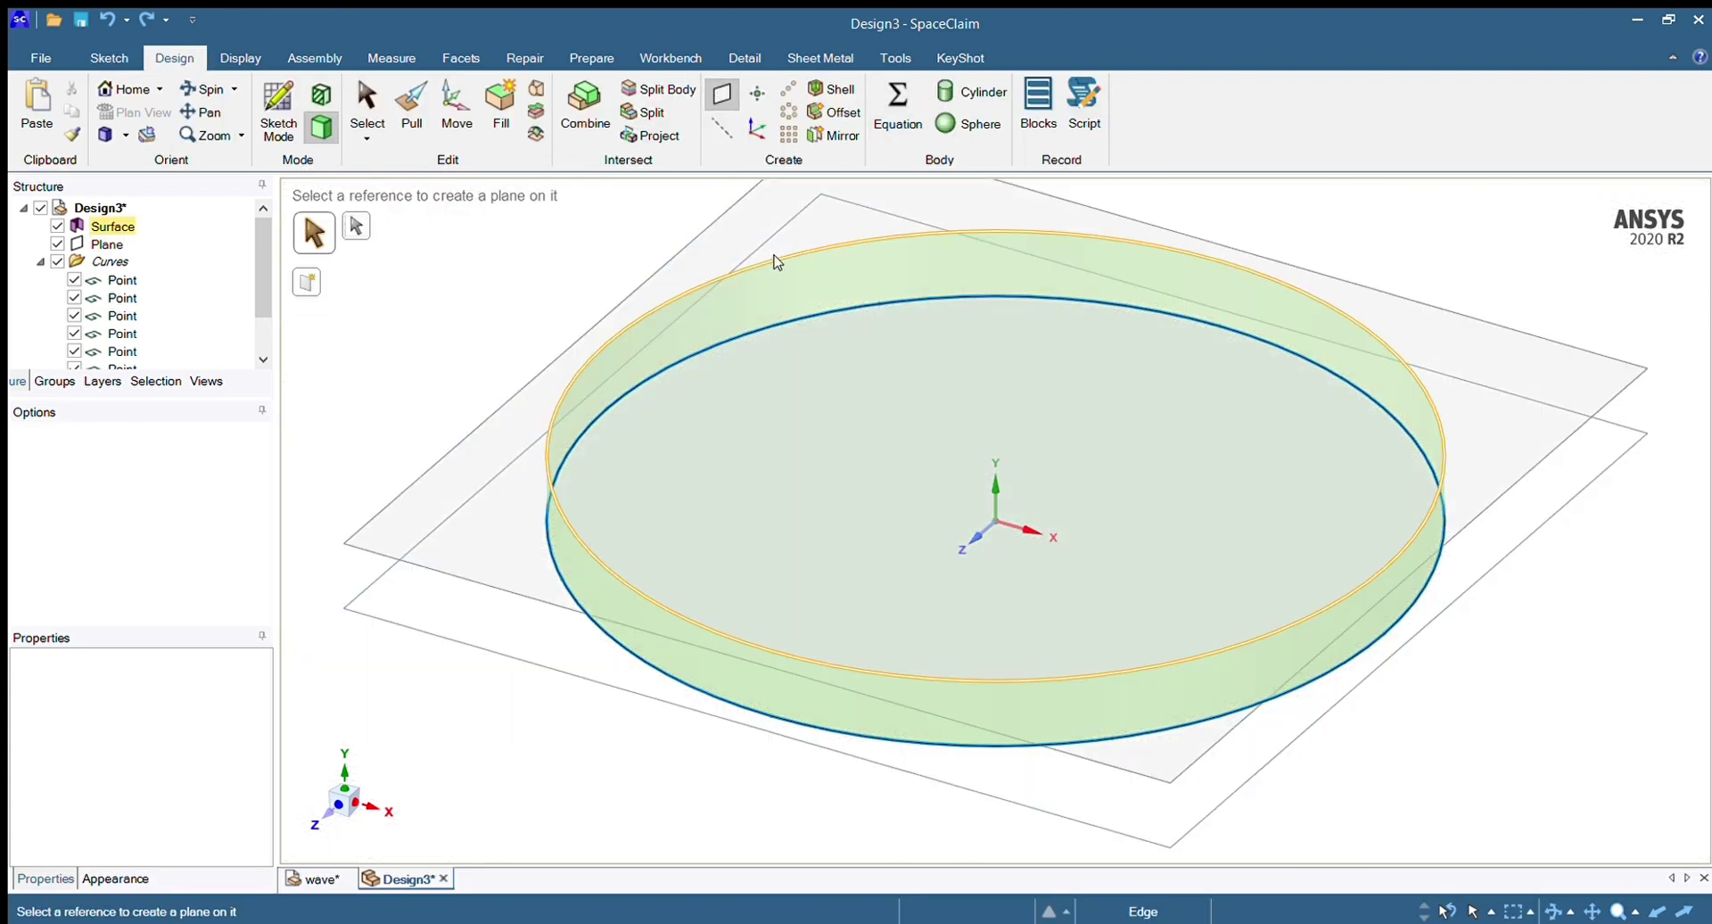
click(776, 263)
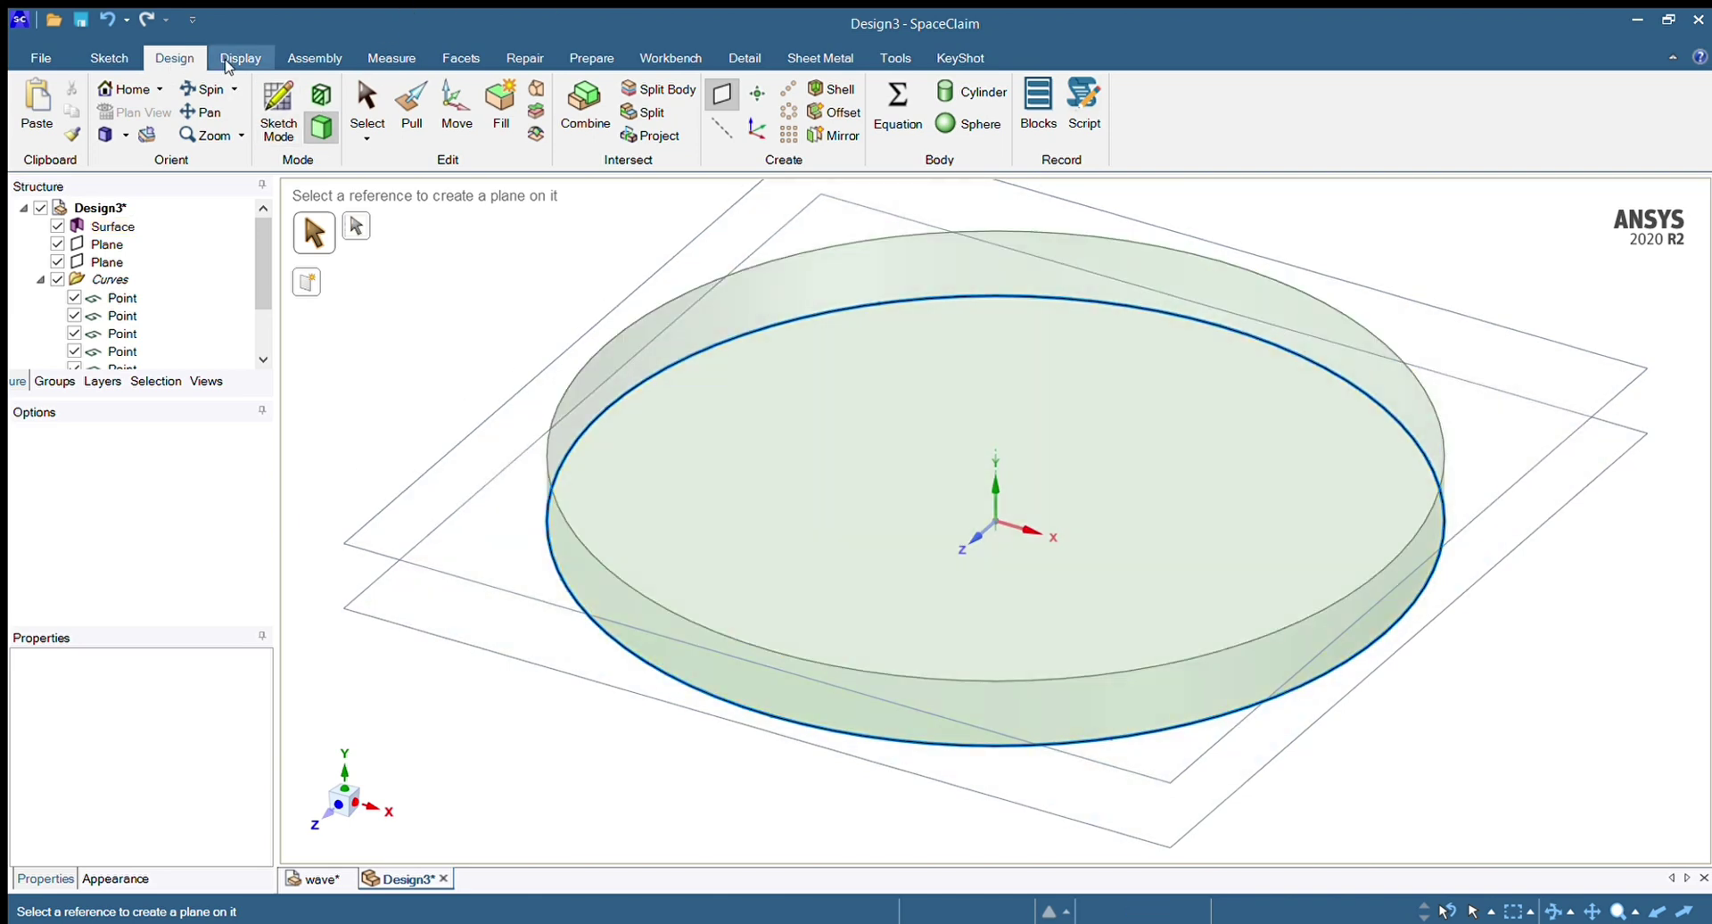
click(278, 111)
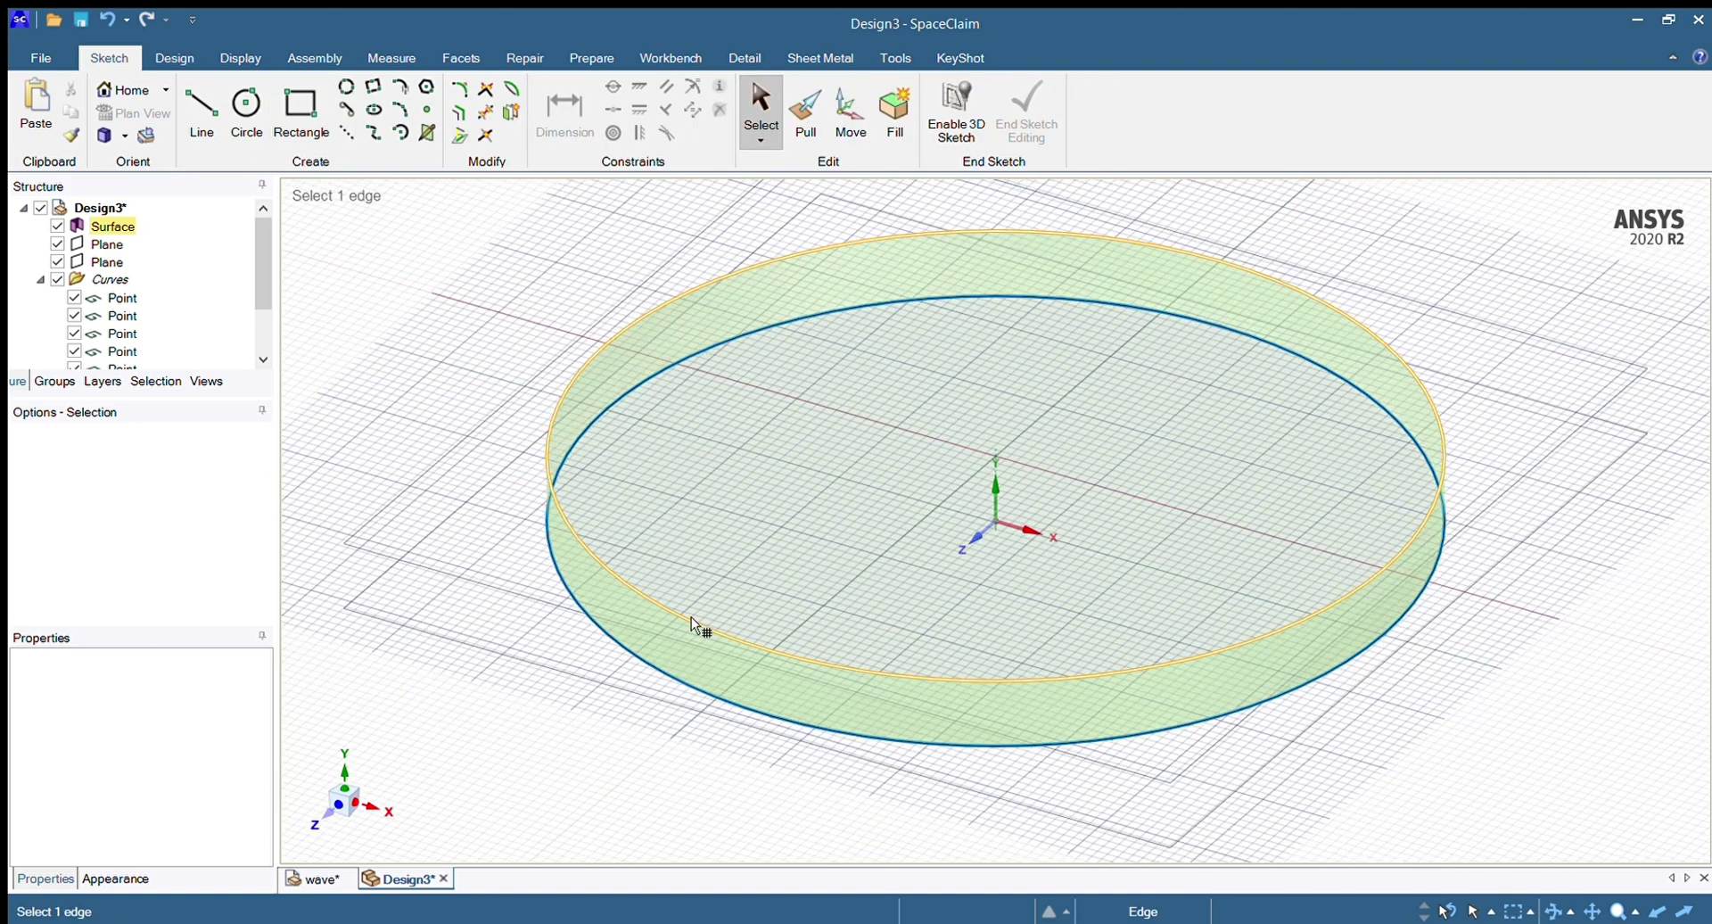
click(693, 624)
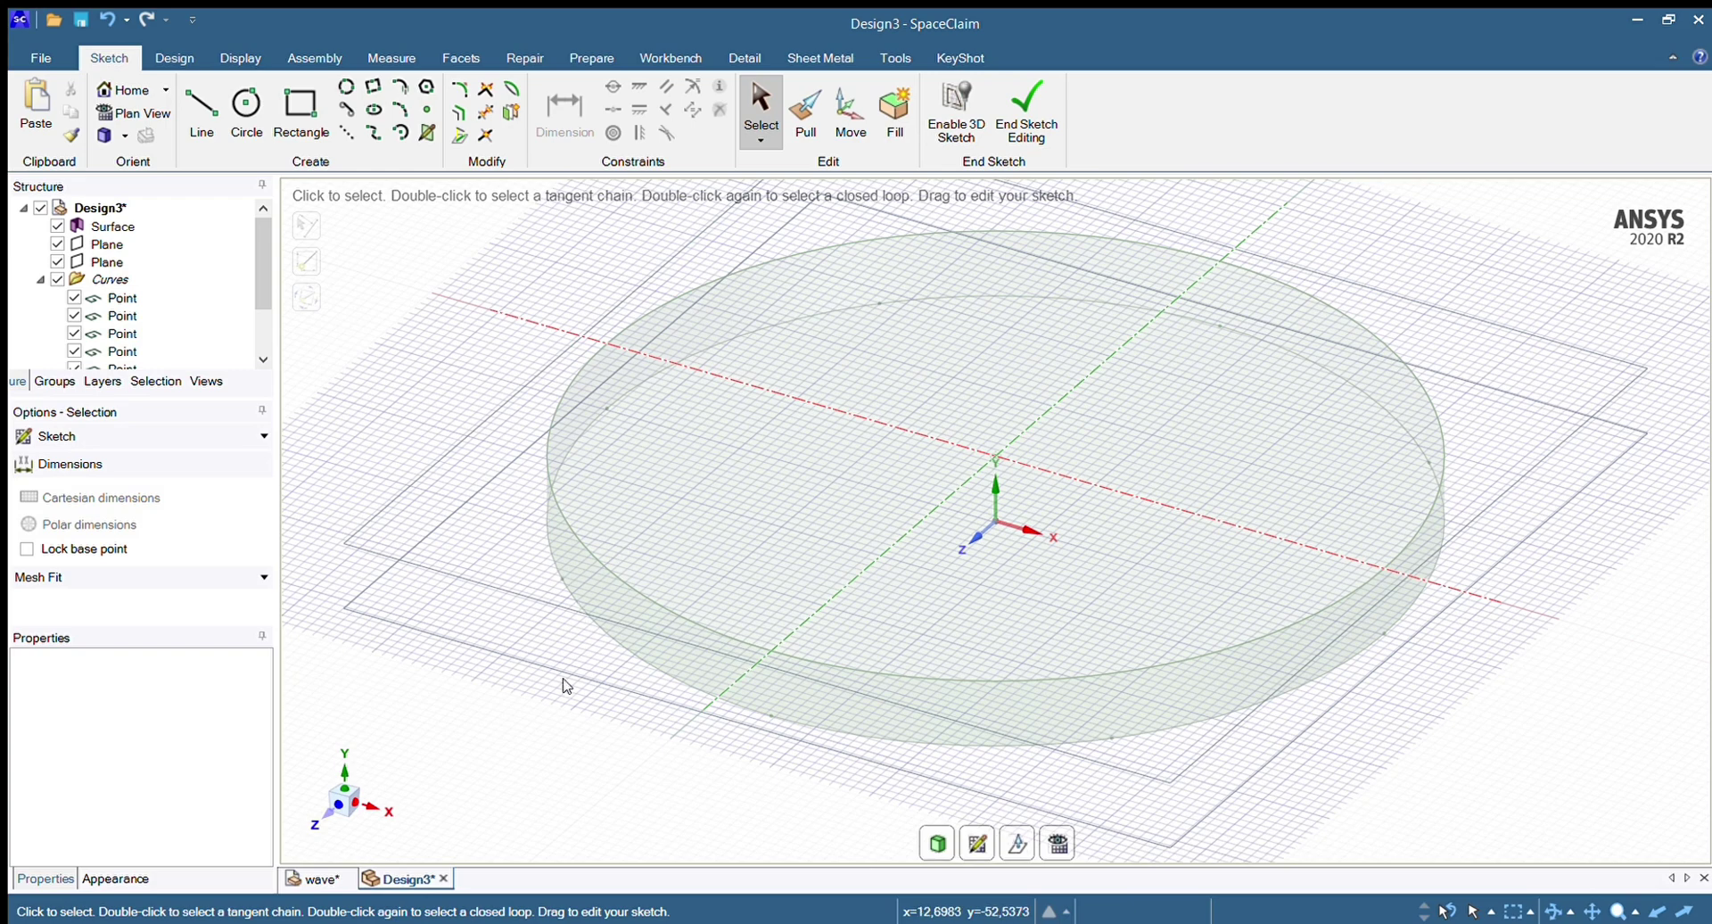
Rename the lower plane to Plane1 and the upper plane to Plane2
click(107, 246)
key(F2)
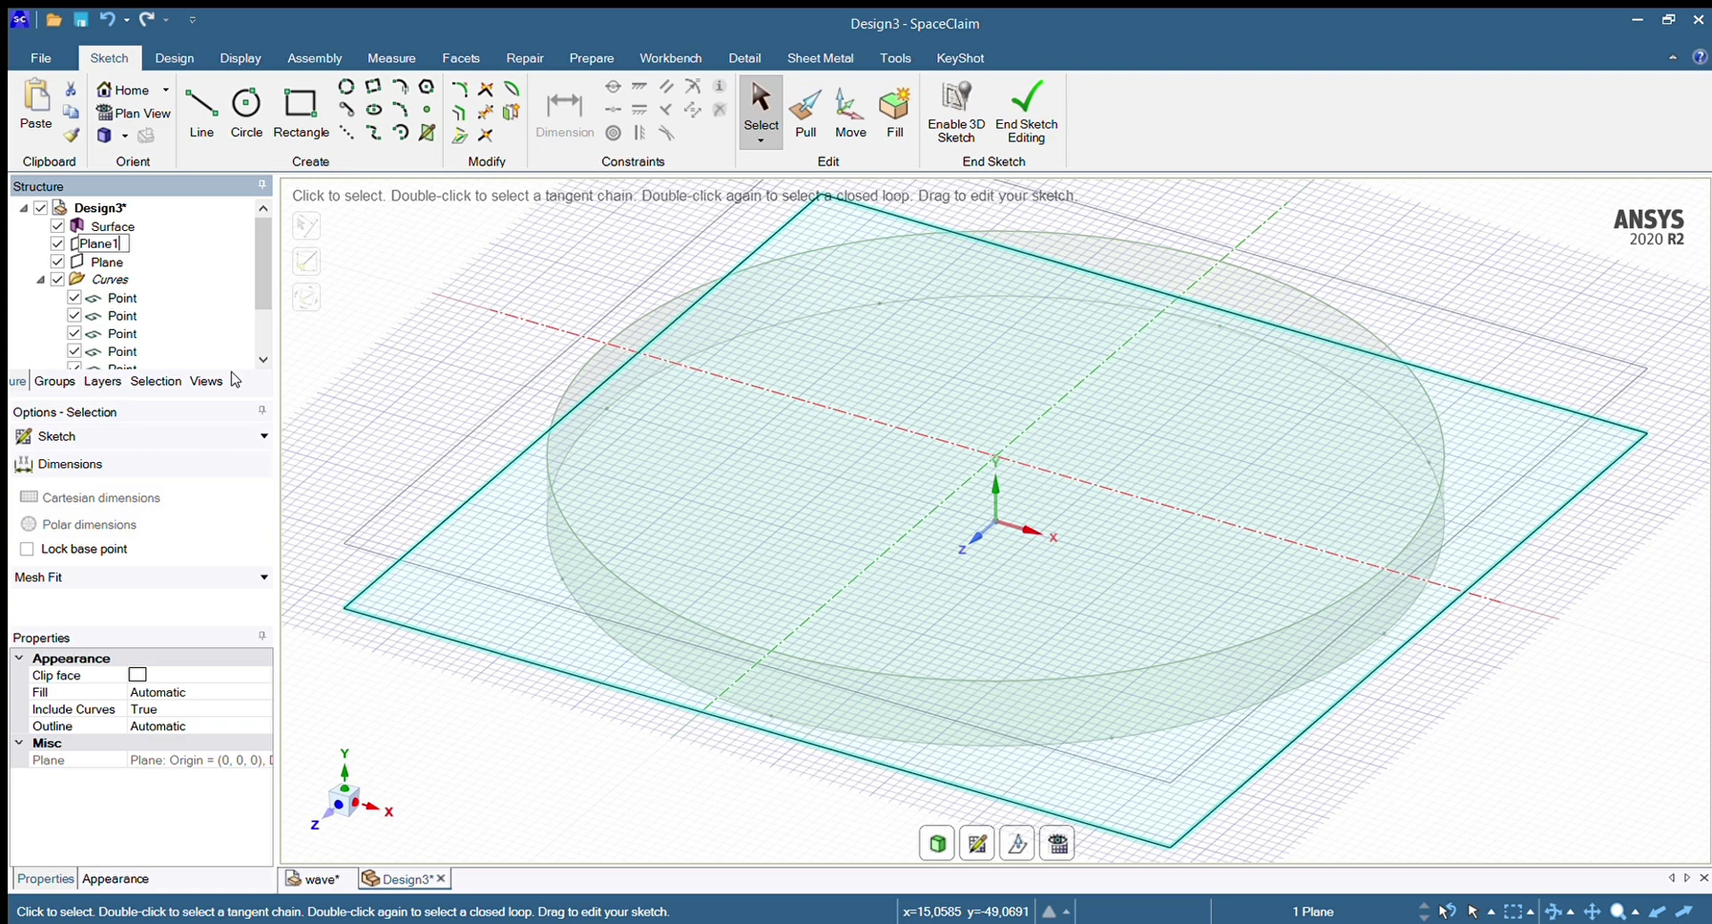
key(Return)
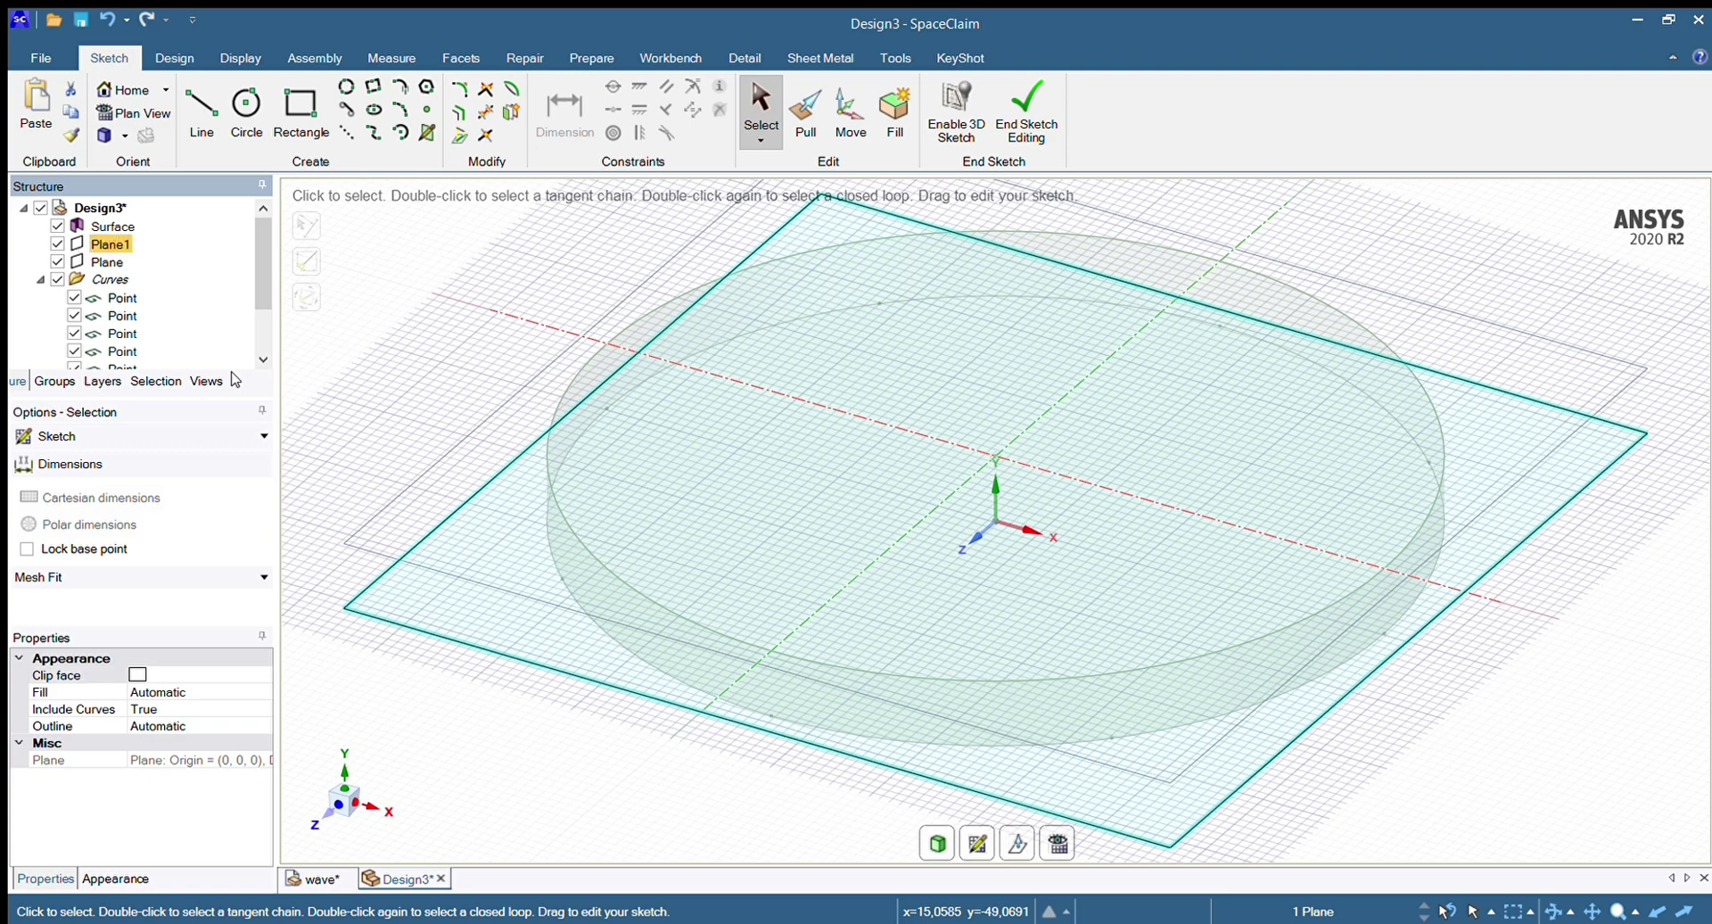
click(121, 262)
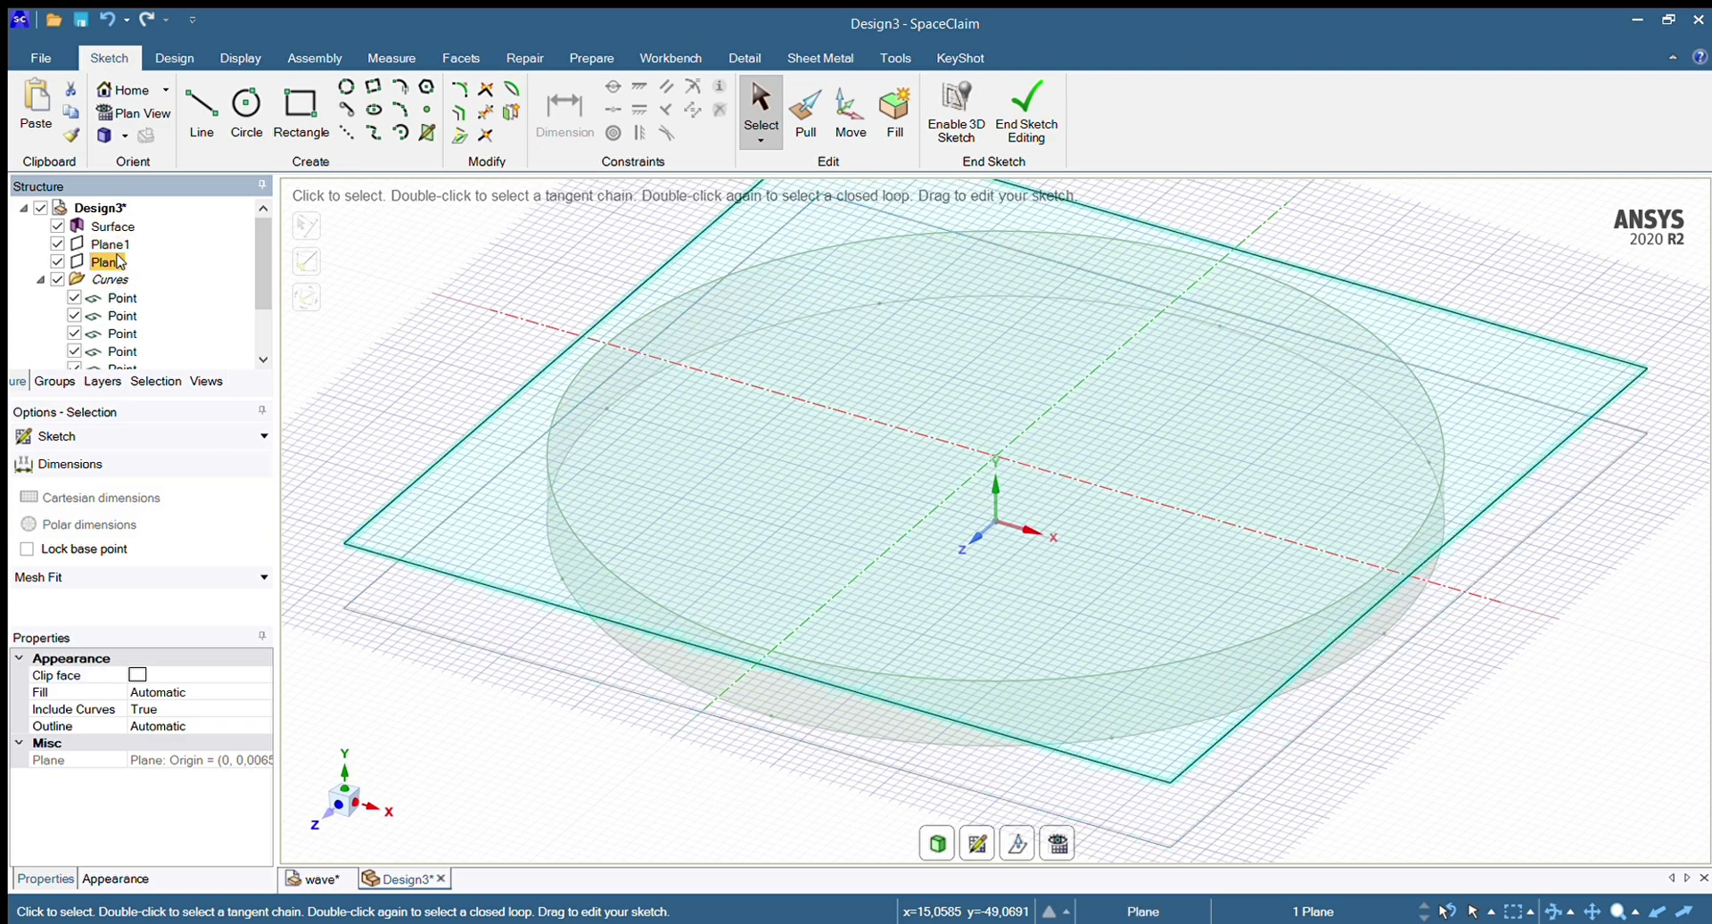
key(F2)
key(Return)
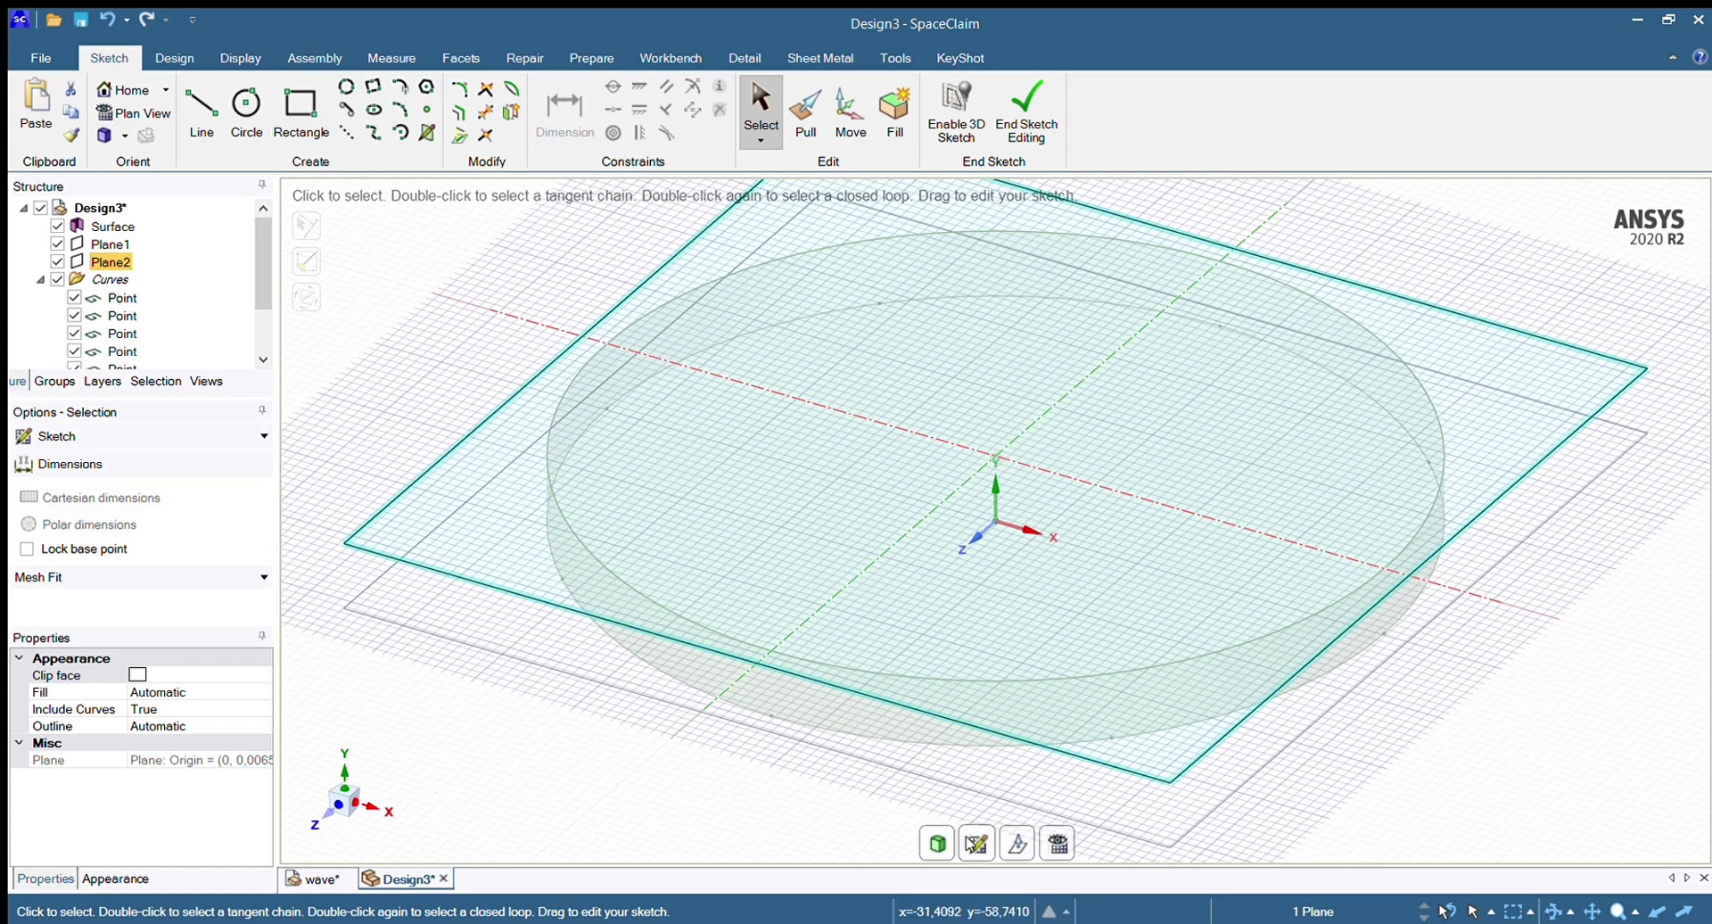
Face the upper sketch plane and sketch two stacked rectangles, each 39.1 mm high, enclosing the circle's upper and lower halves
click(1064, 846)
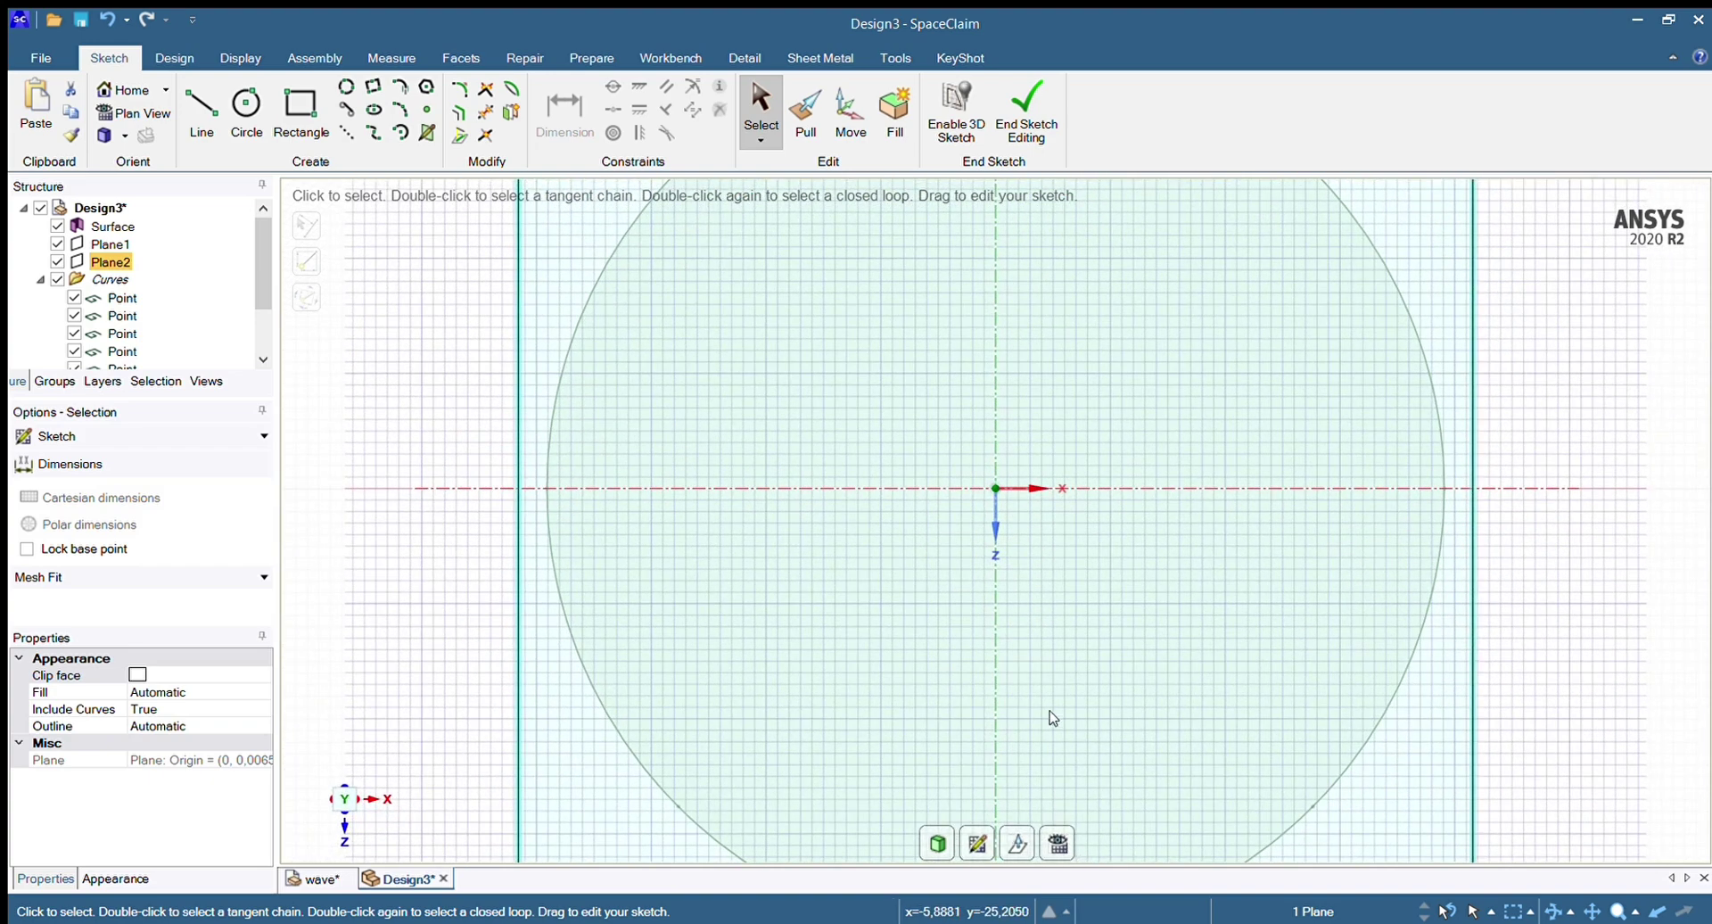
scroll(1034, 685, down, 3)
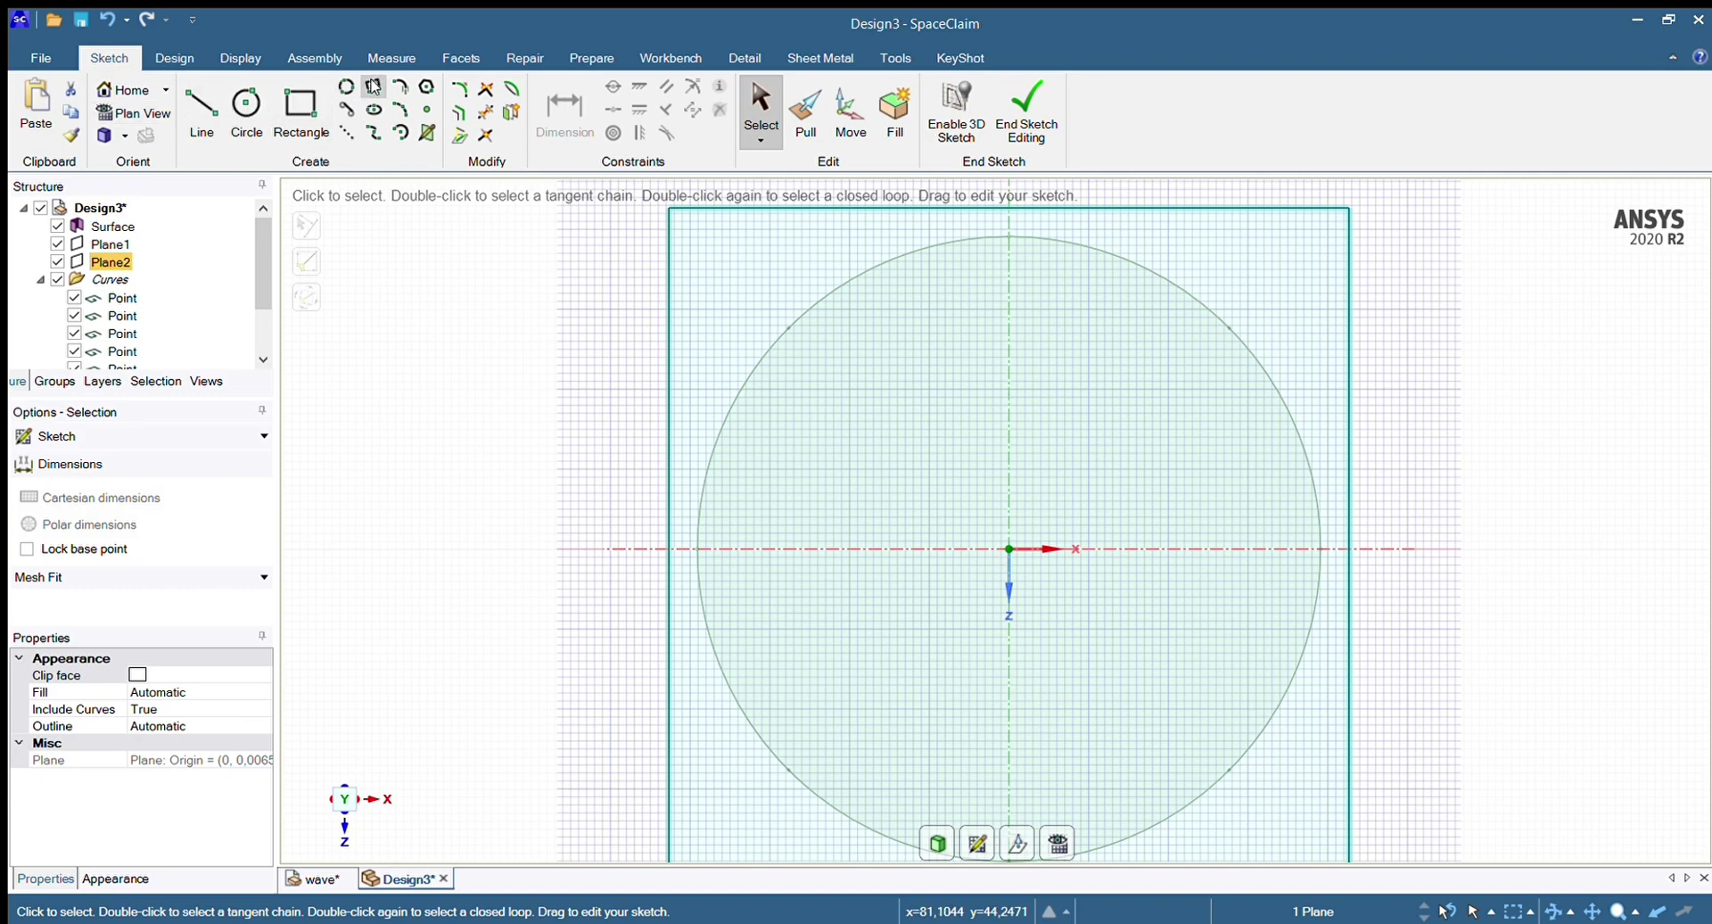
click(697, 550)
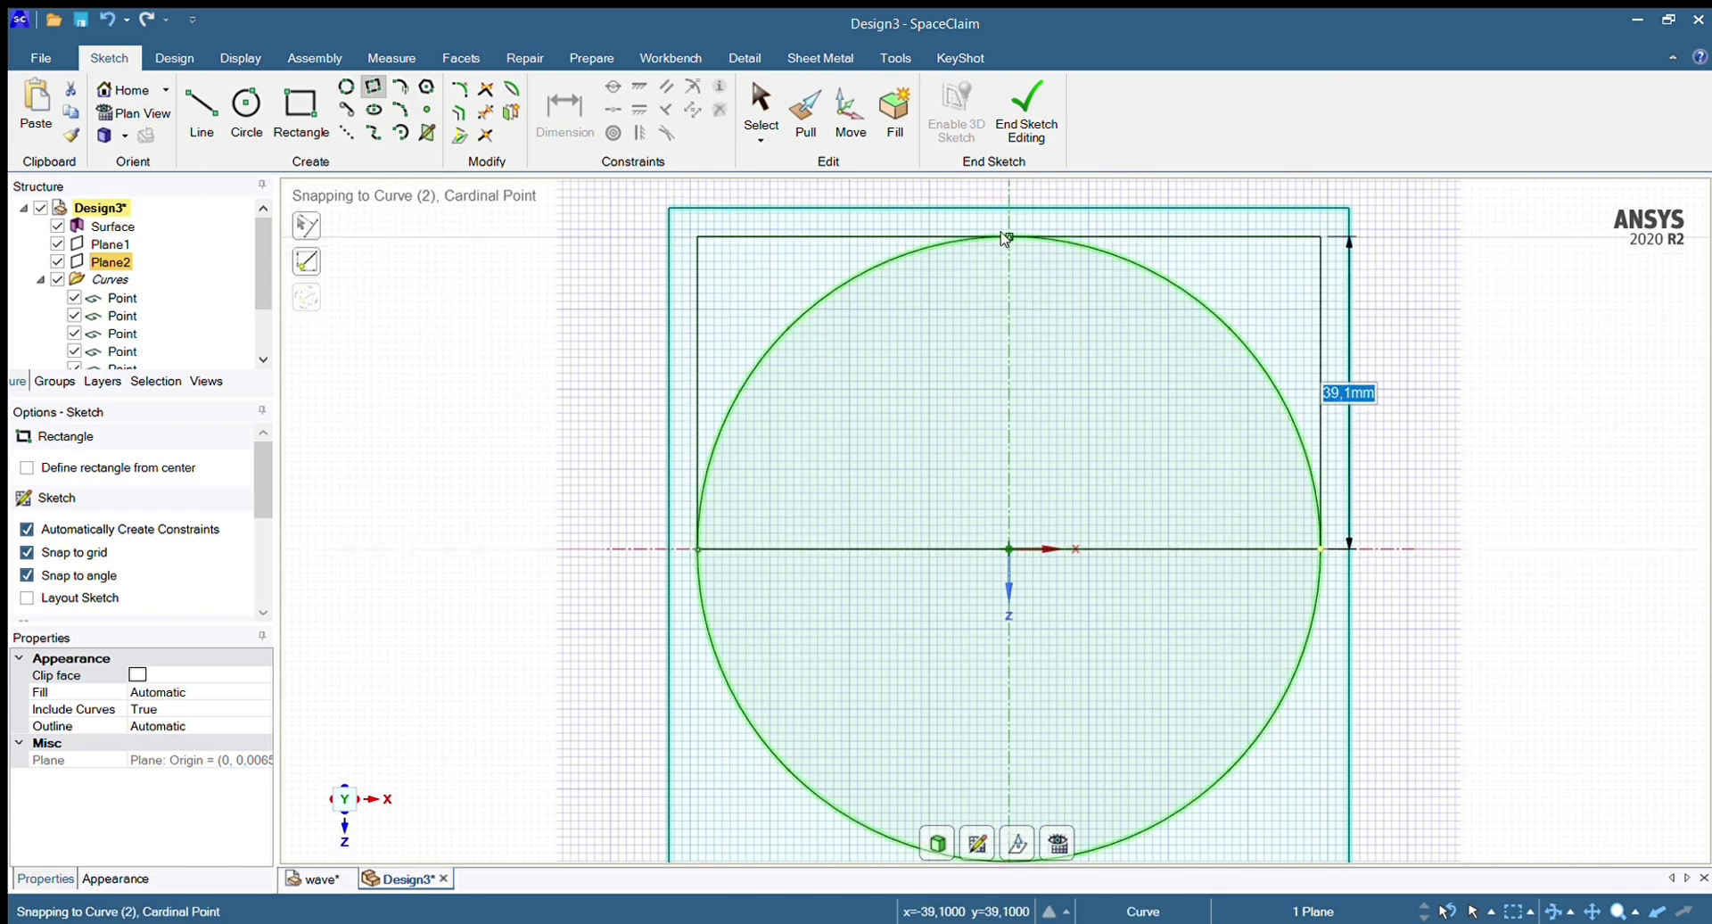
click(1320, 236)
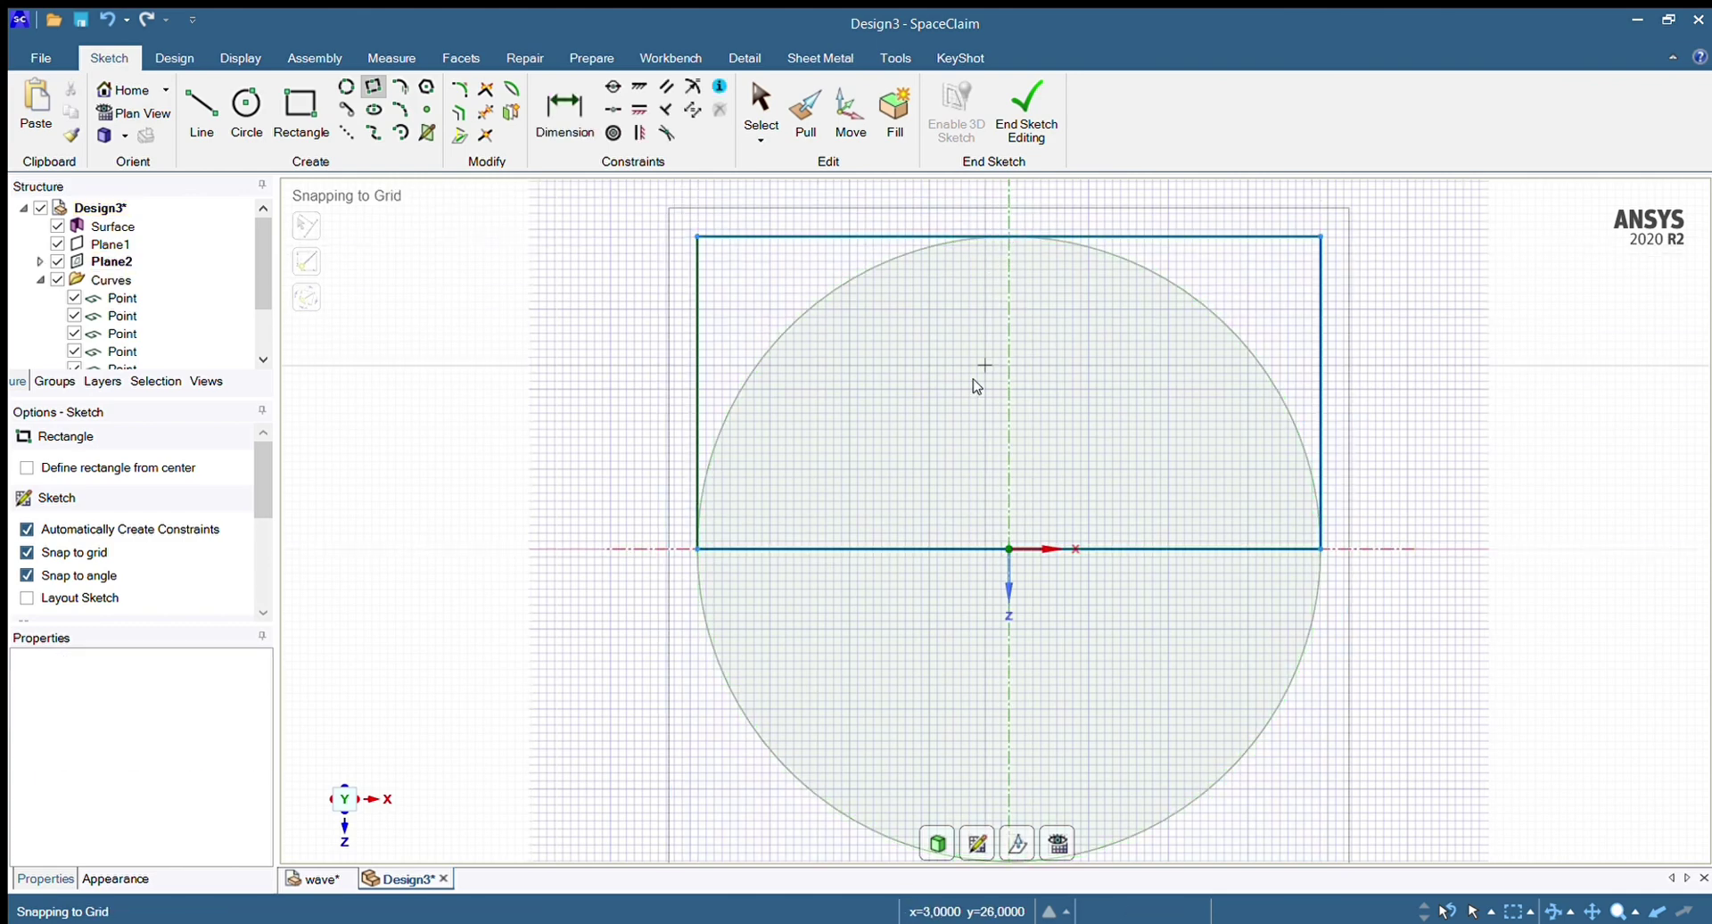
click(698, 550)
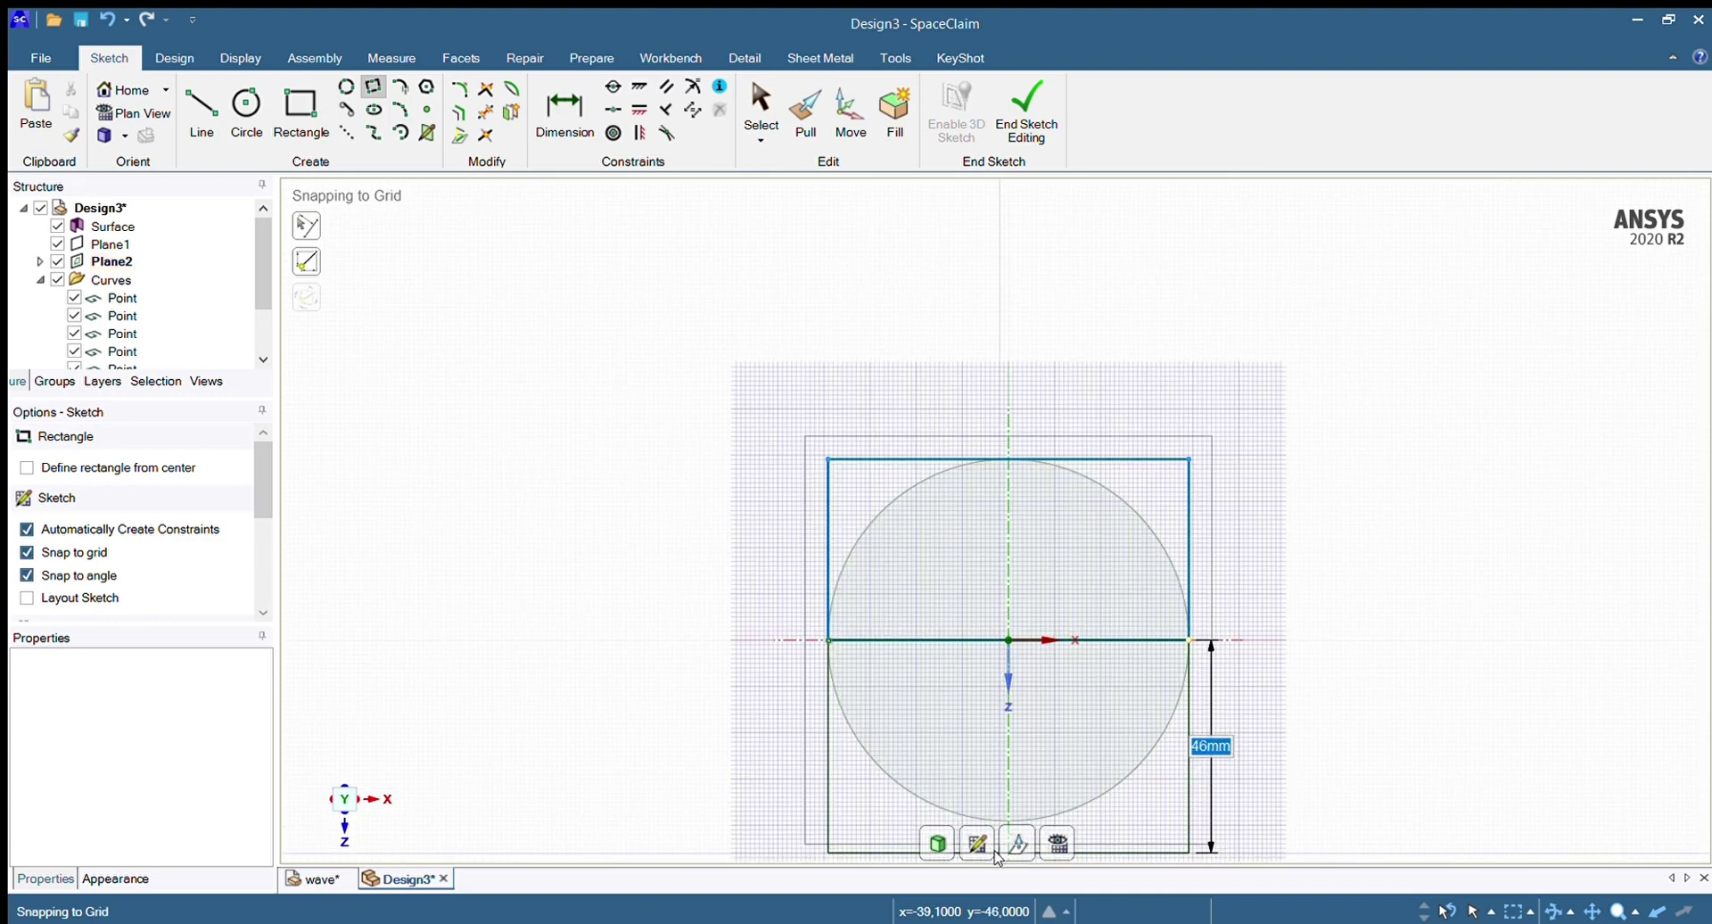
click(1011, 808)
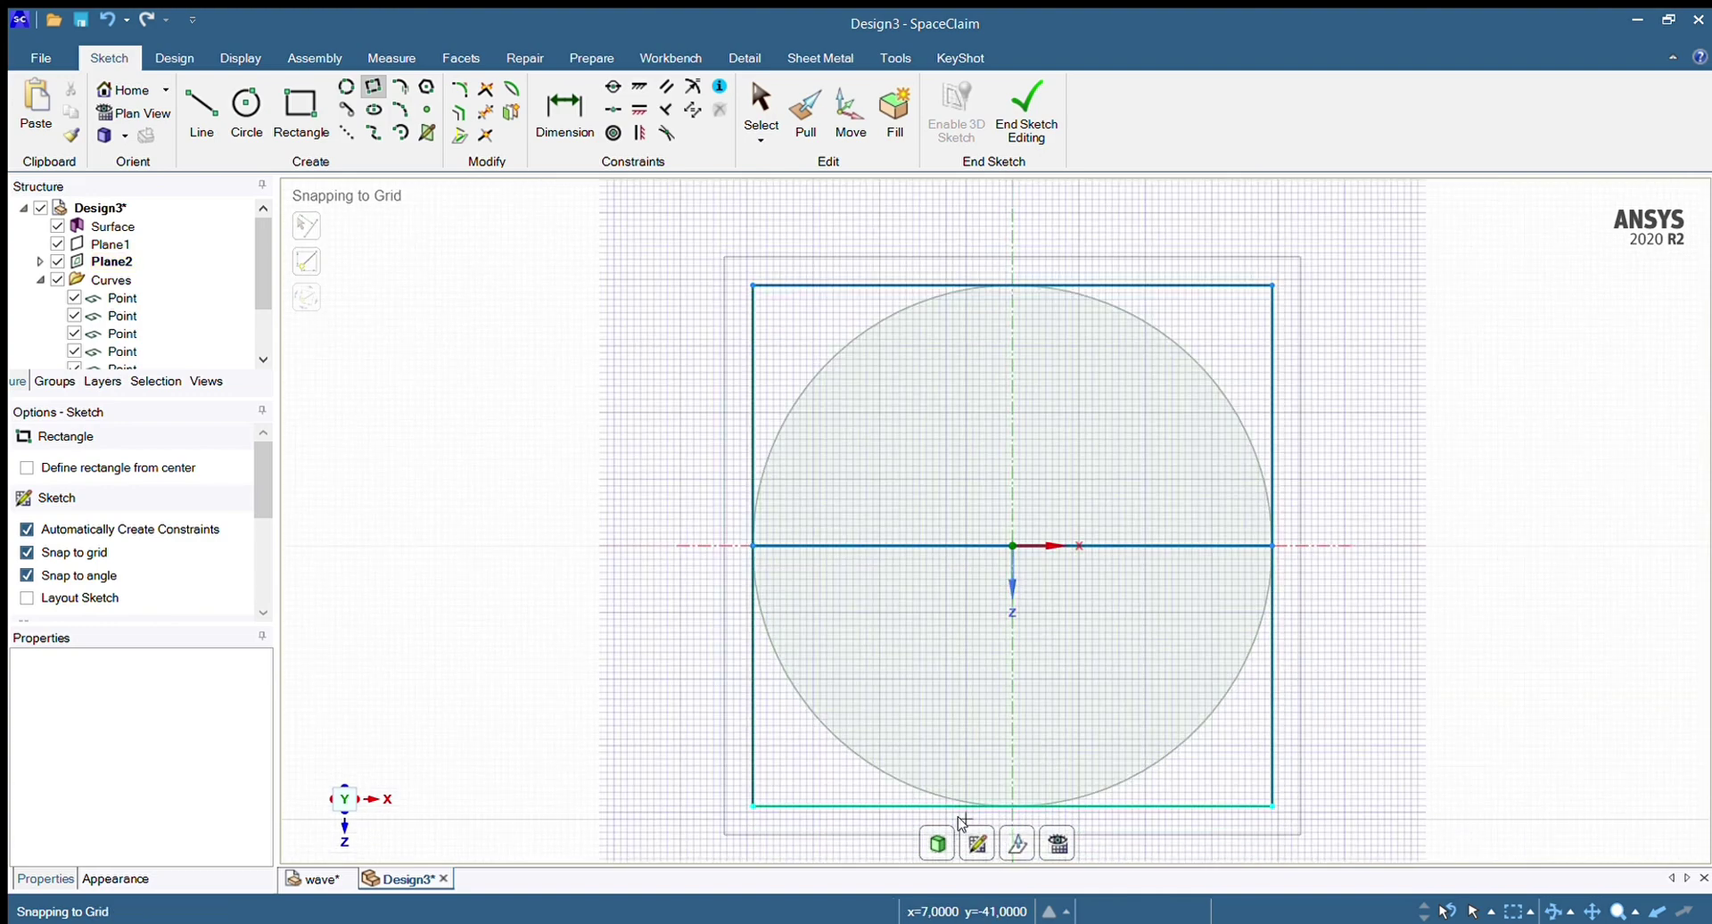
Draw both diagonals of the square around the circle, from corner to opposite corner
click(202, 109)
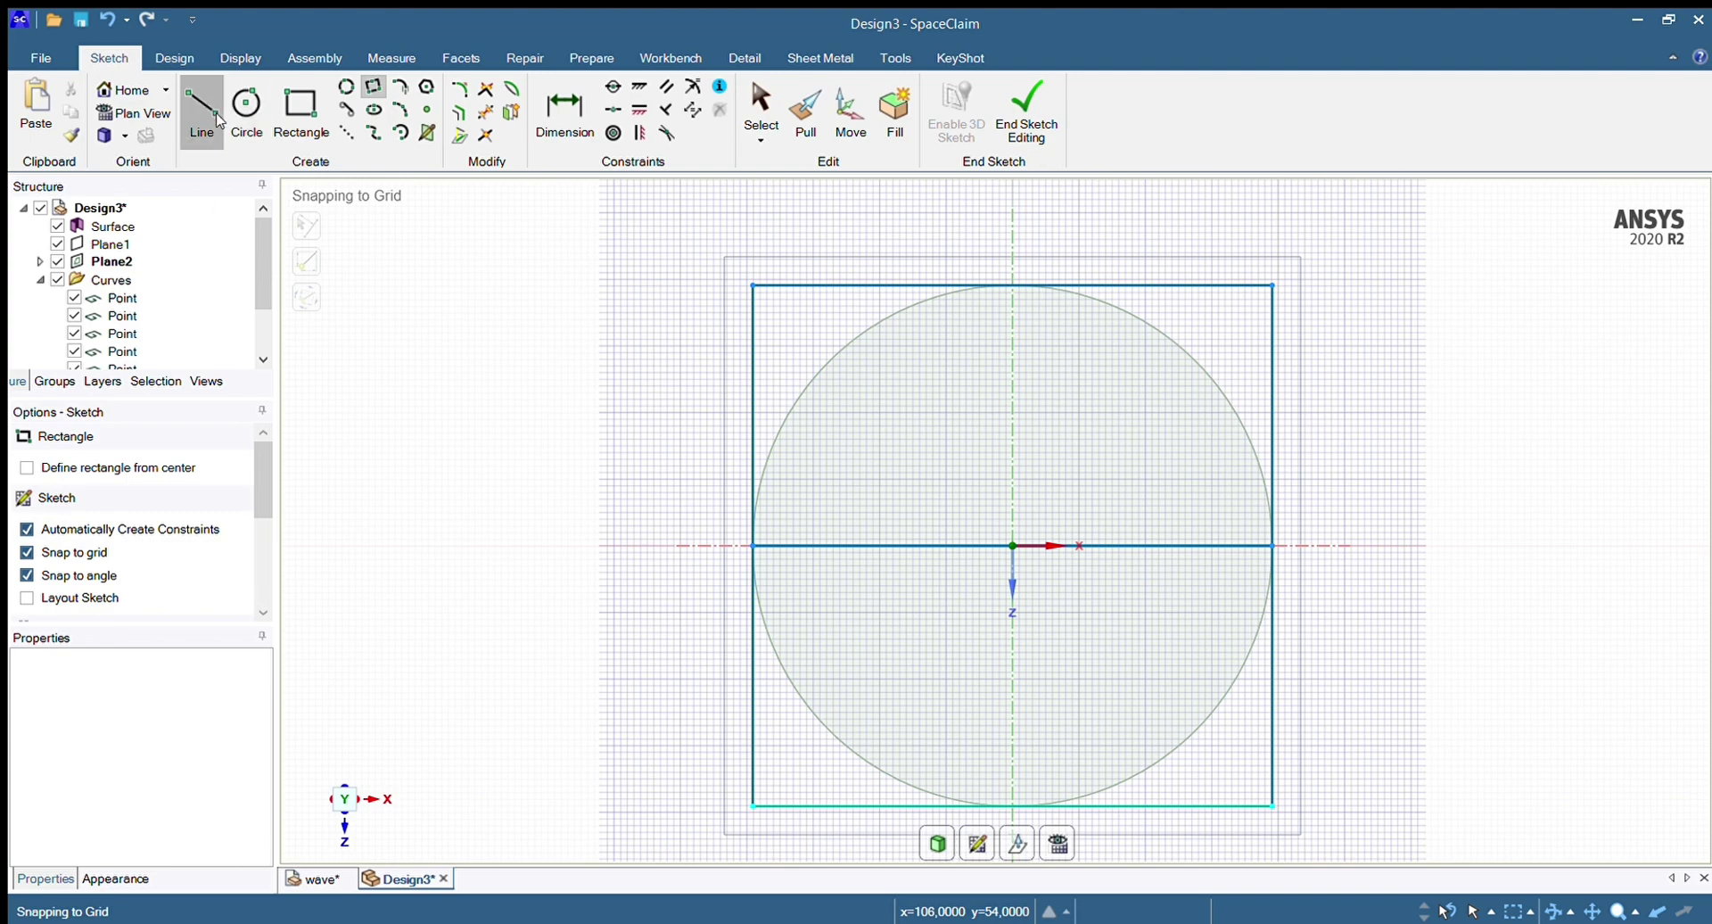
click(753, 286)
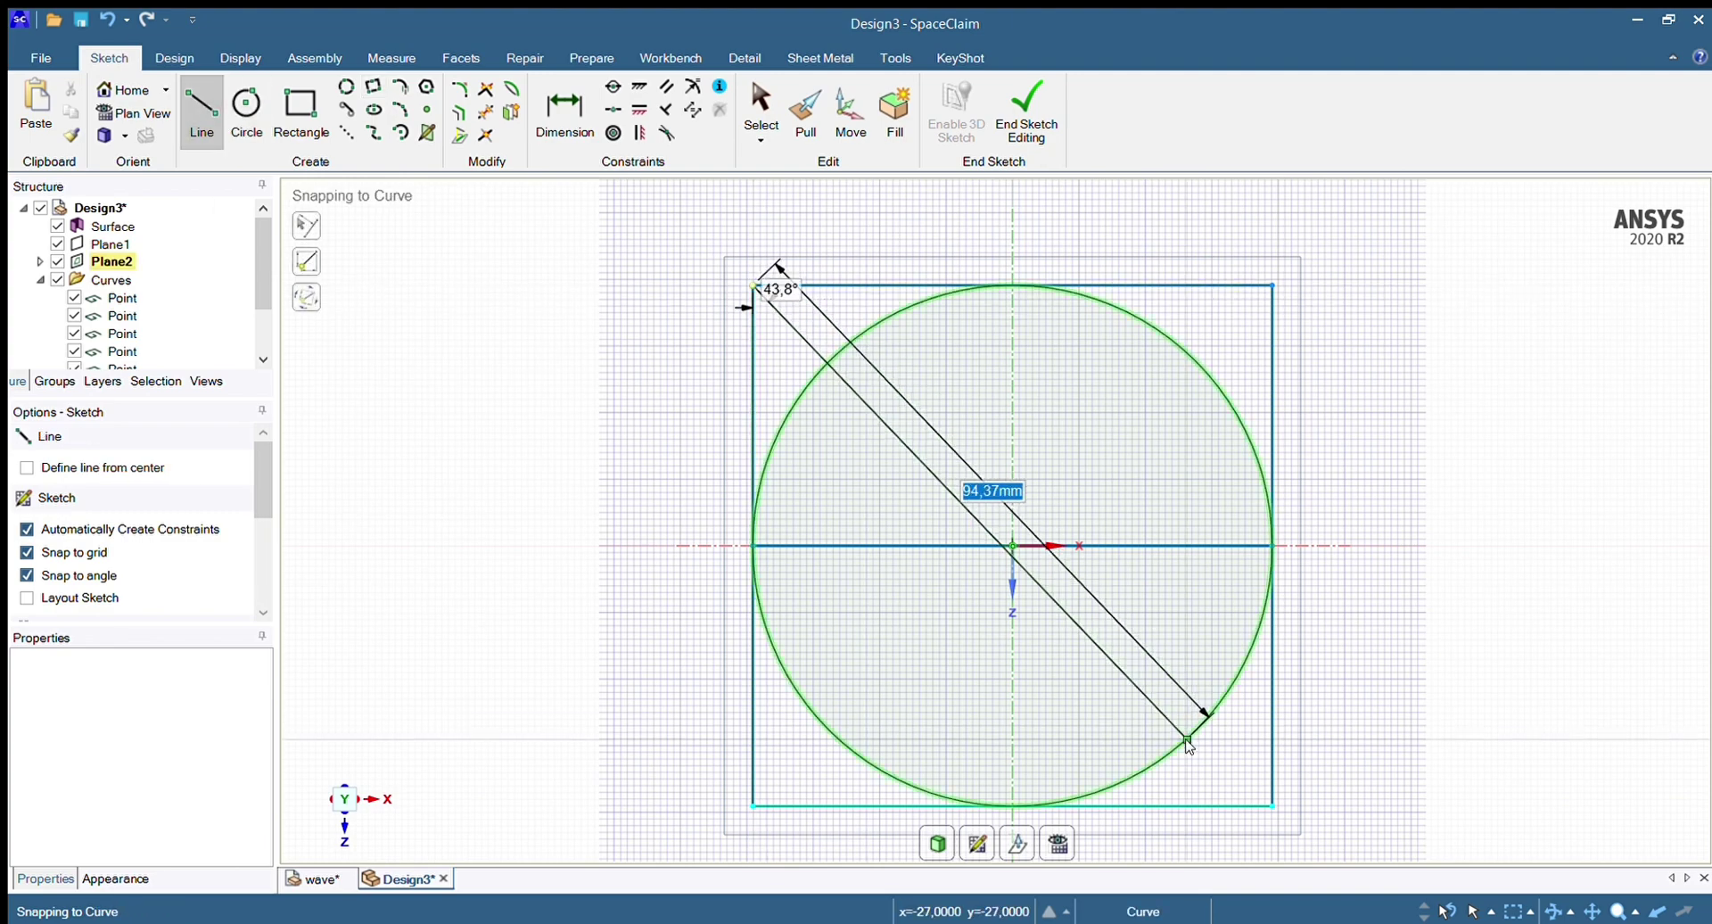
click(1271, 807)
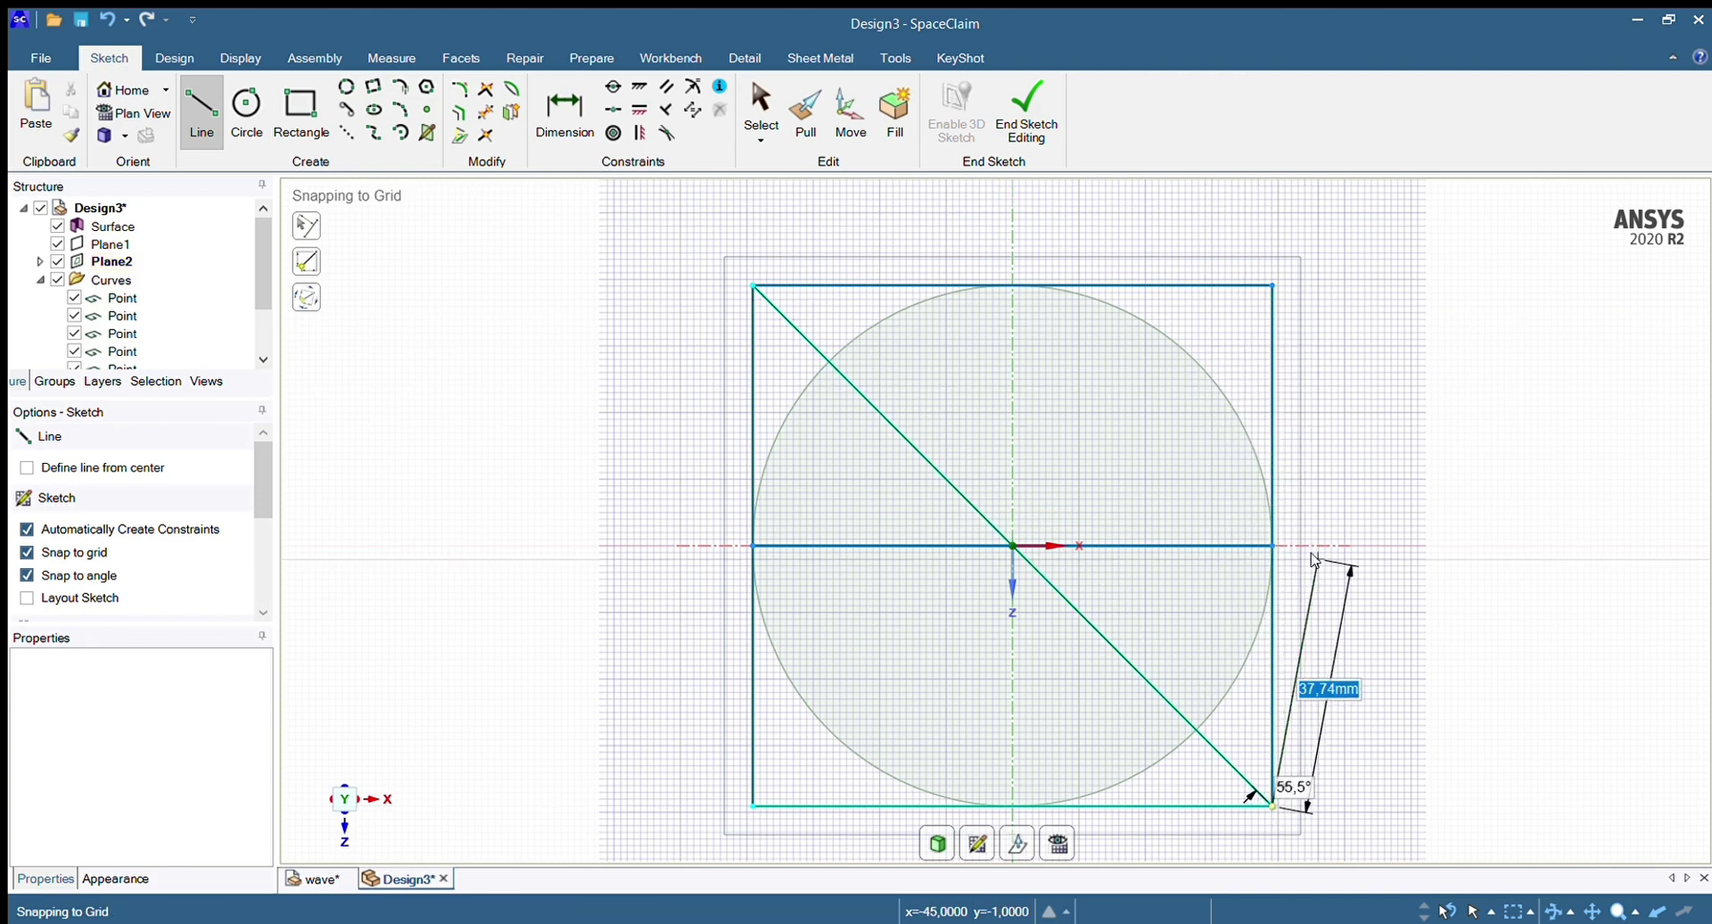
key(Escape)
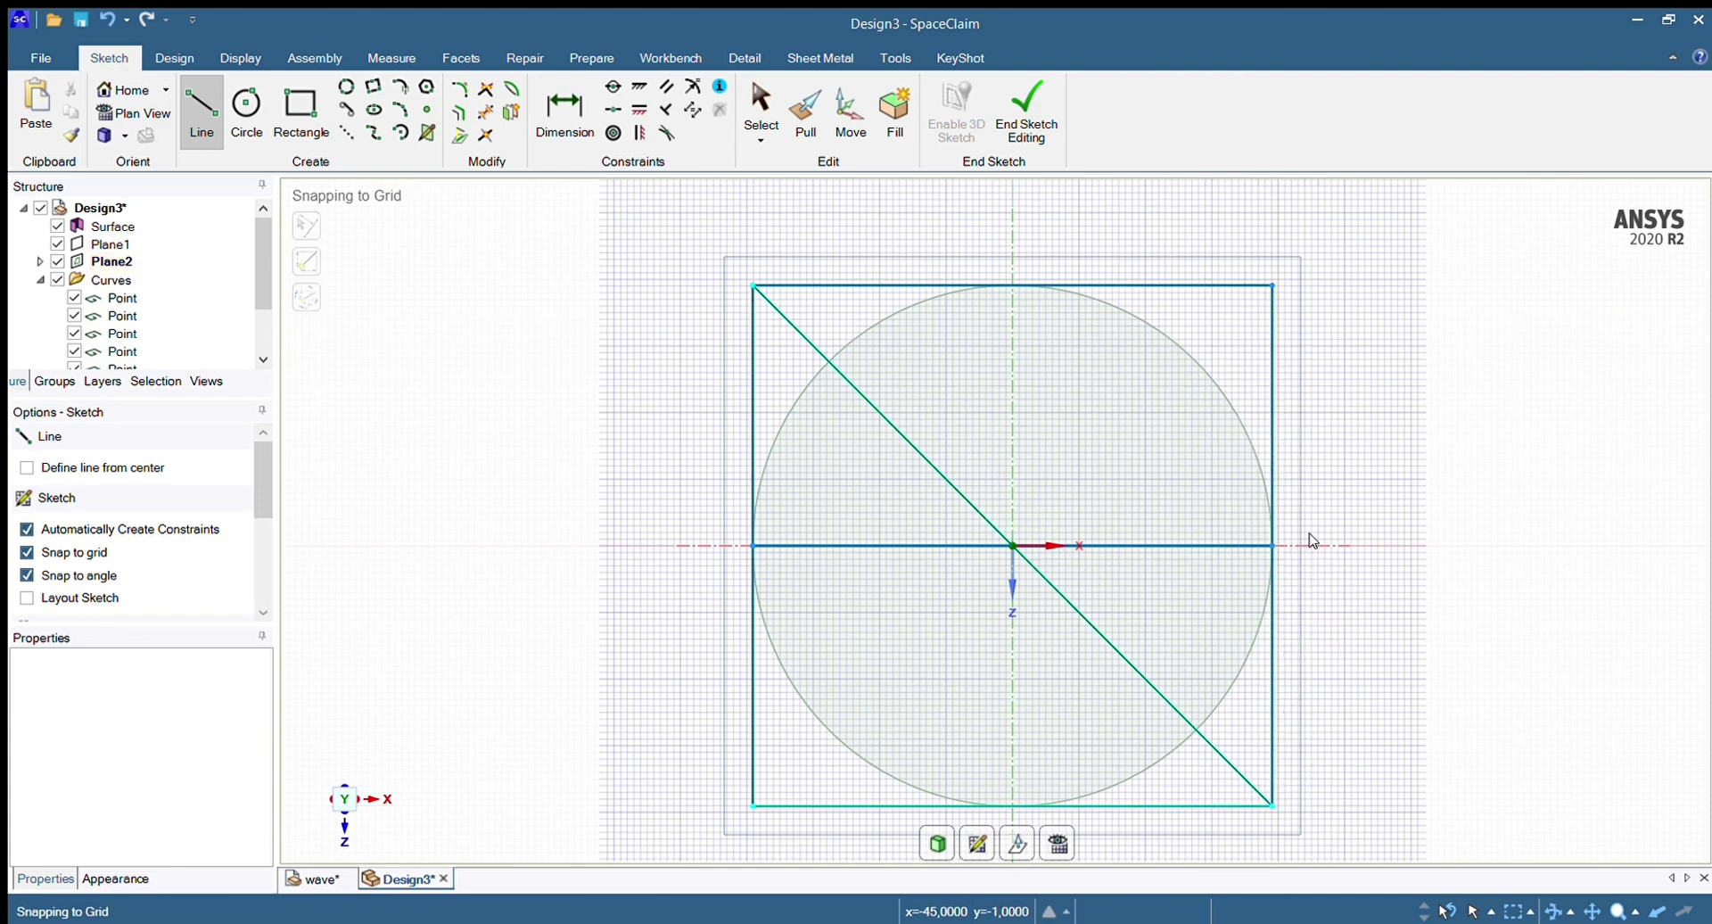
click(1271, 288)
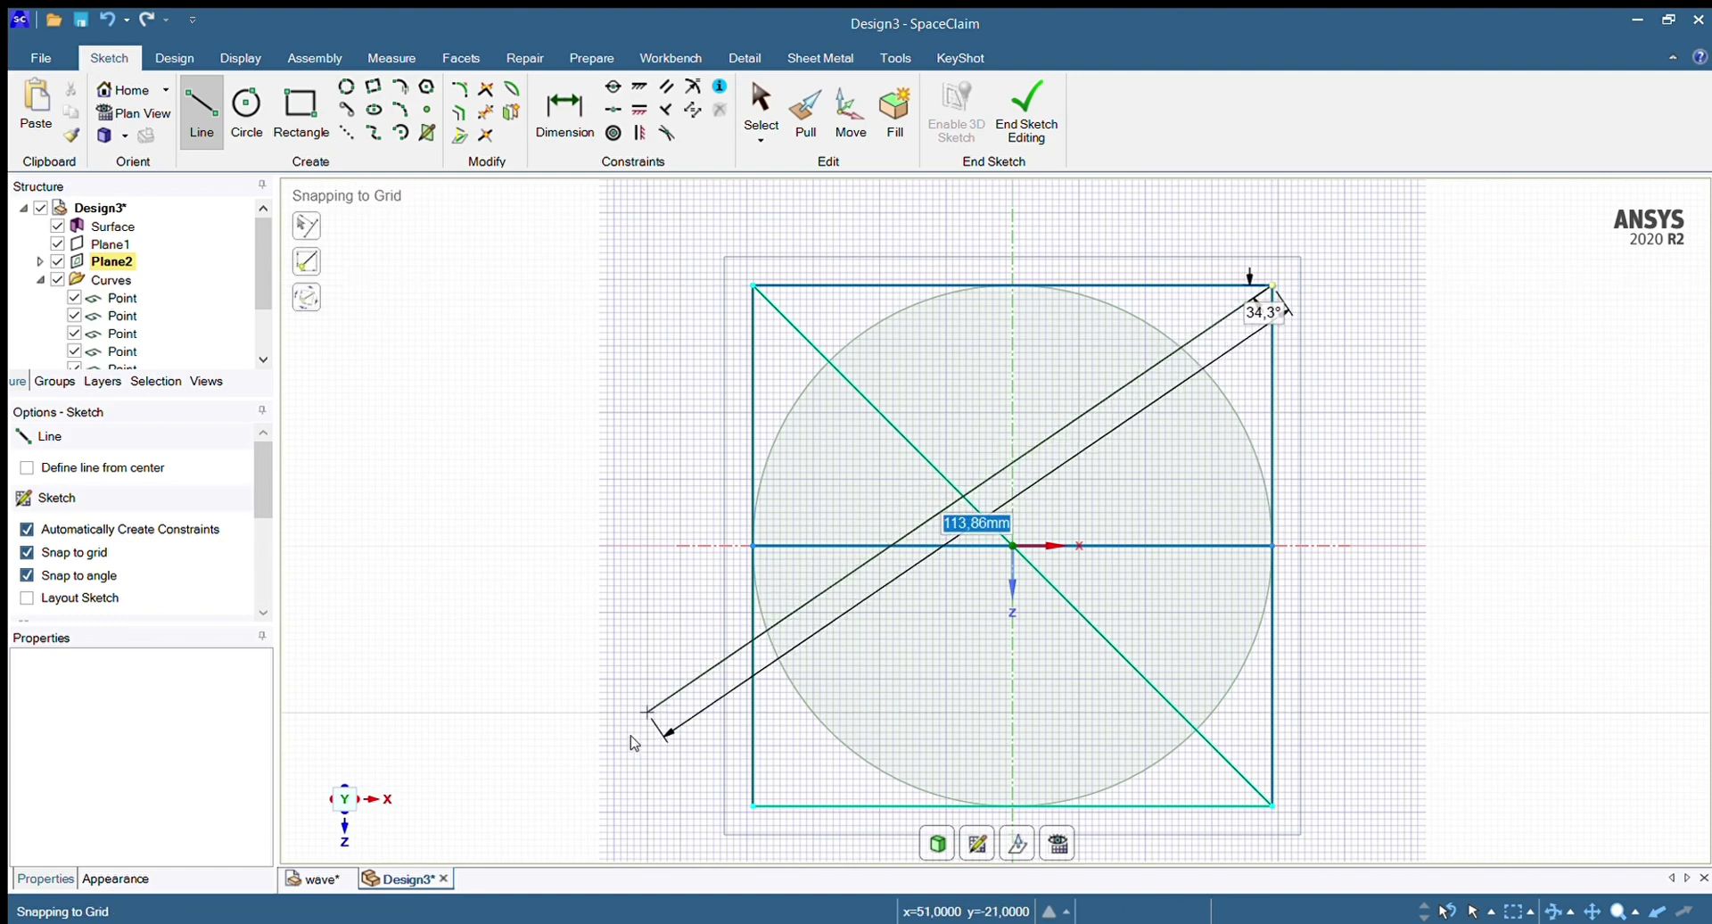
click(751, 805)
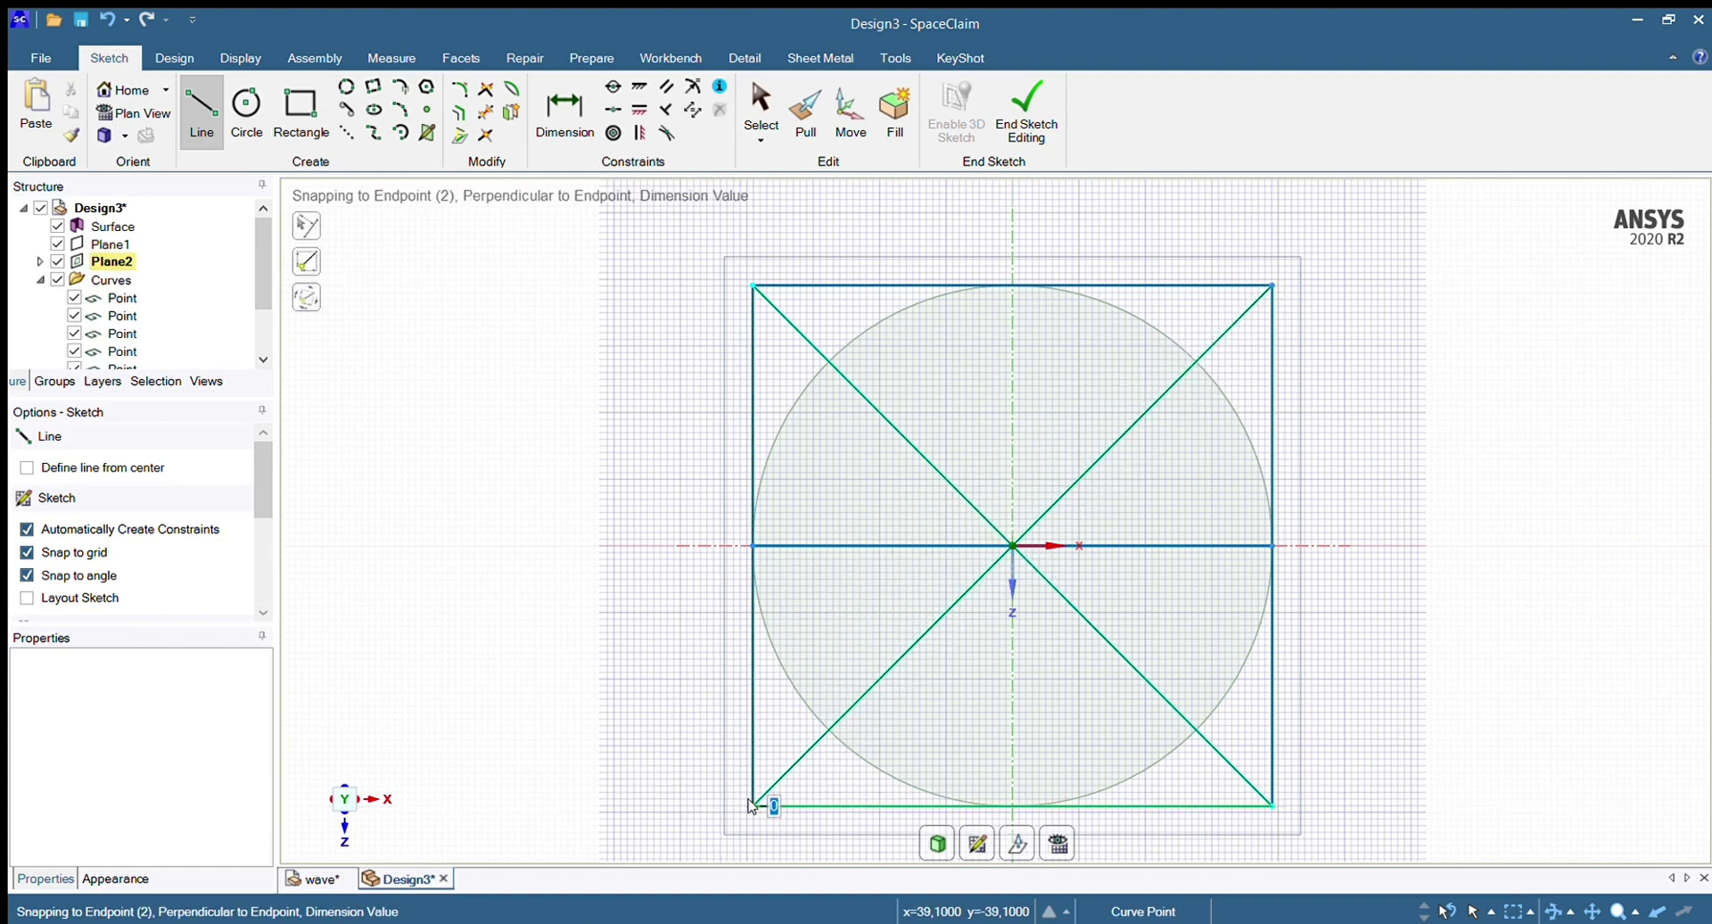
key(Escape)
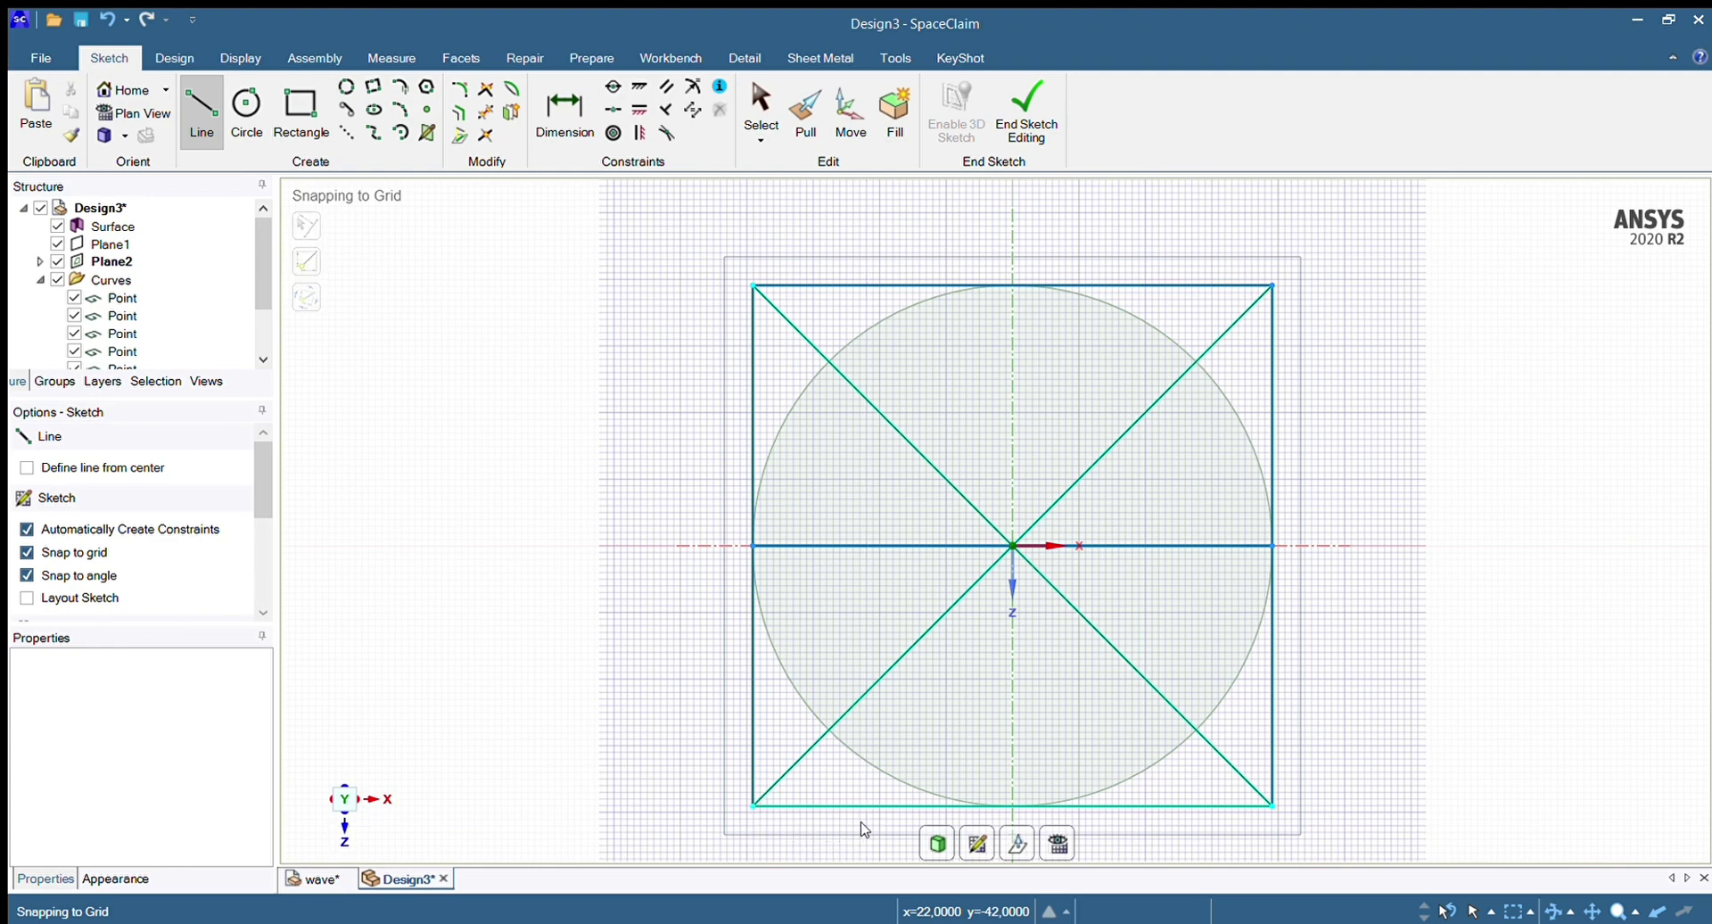
Place sketch points on the circle at its top, at the upper-right diagonal crossing and at its right-hand end
click(428, 112)
scroll(1008, 268, up, 5)
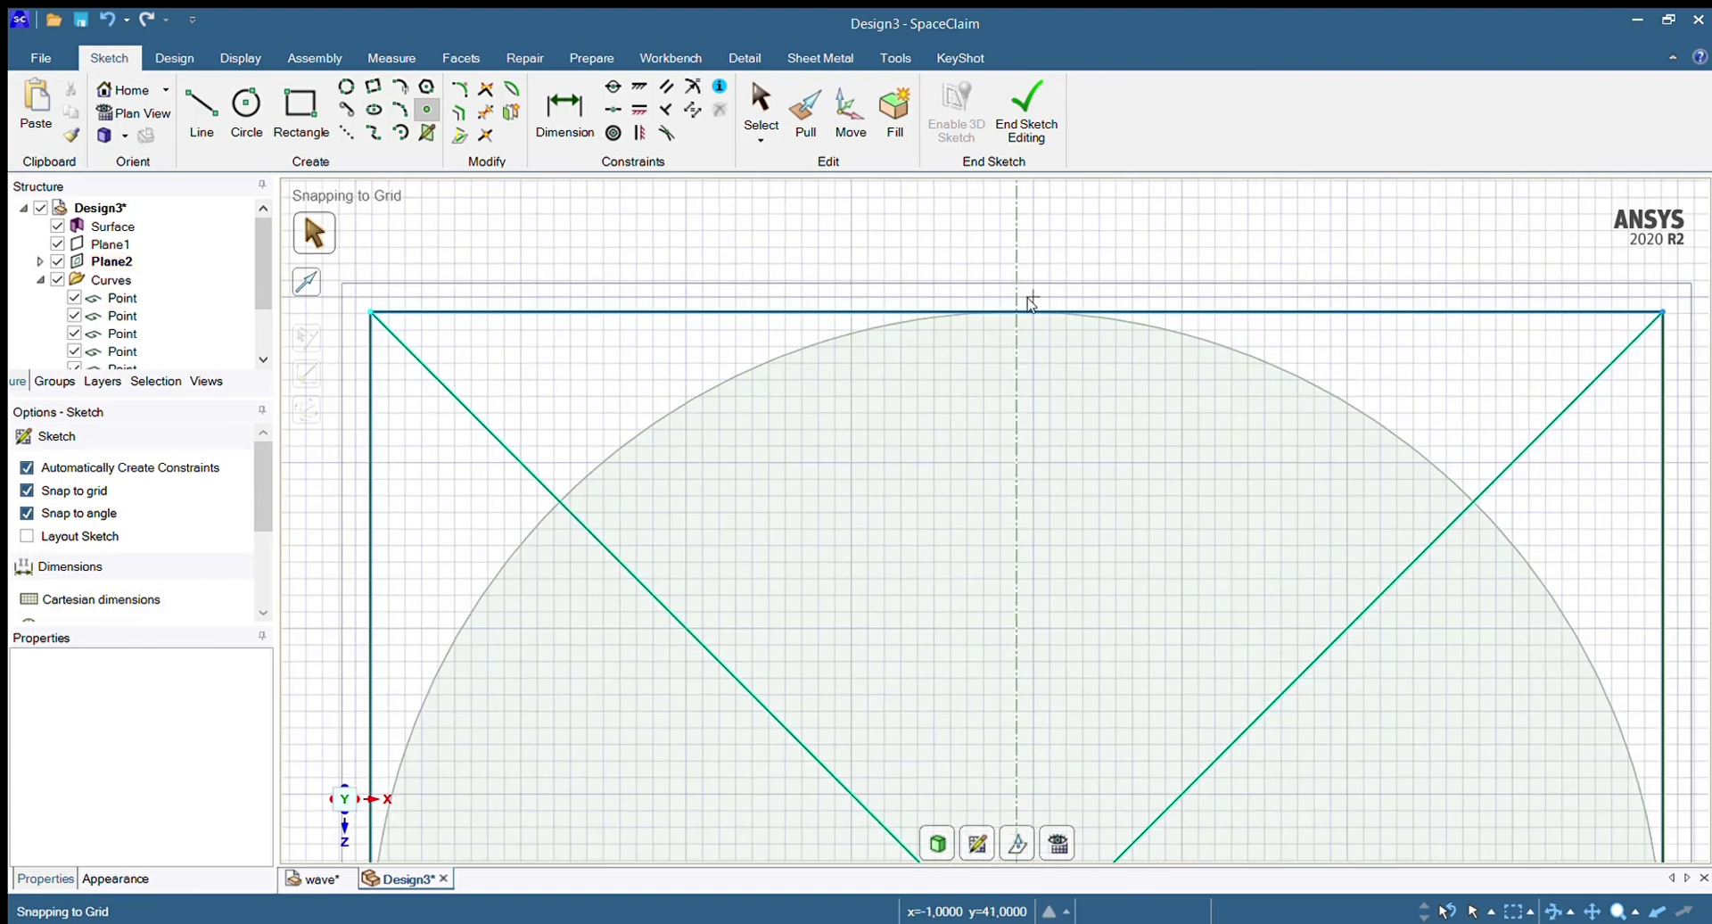
click(1018, 312)
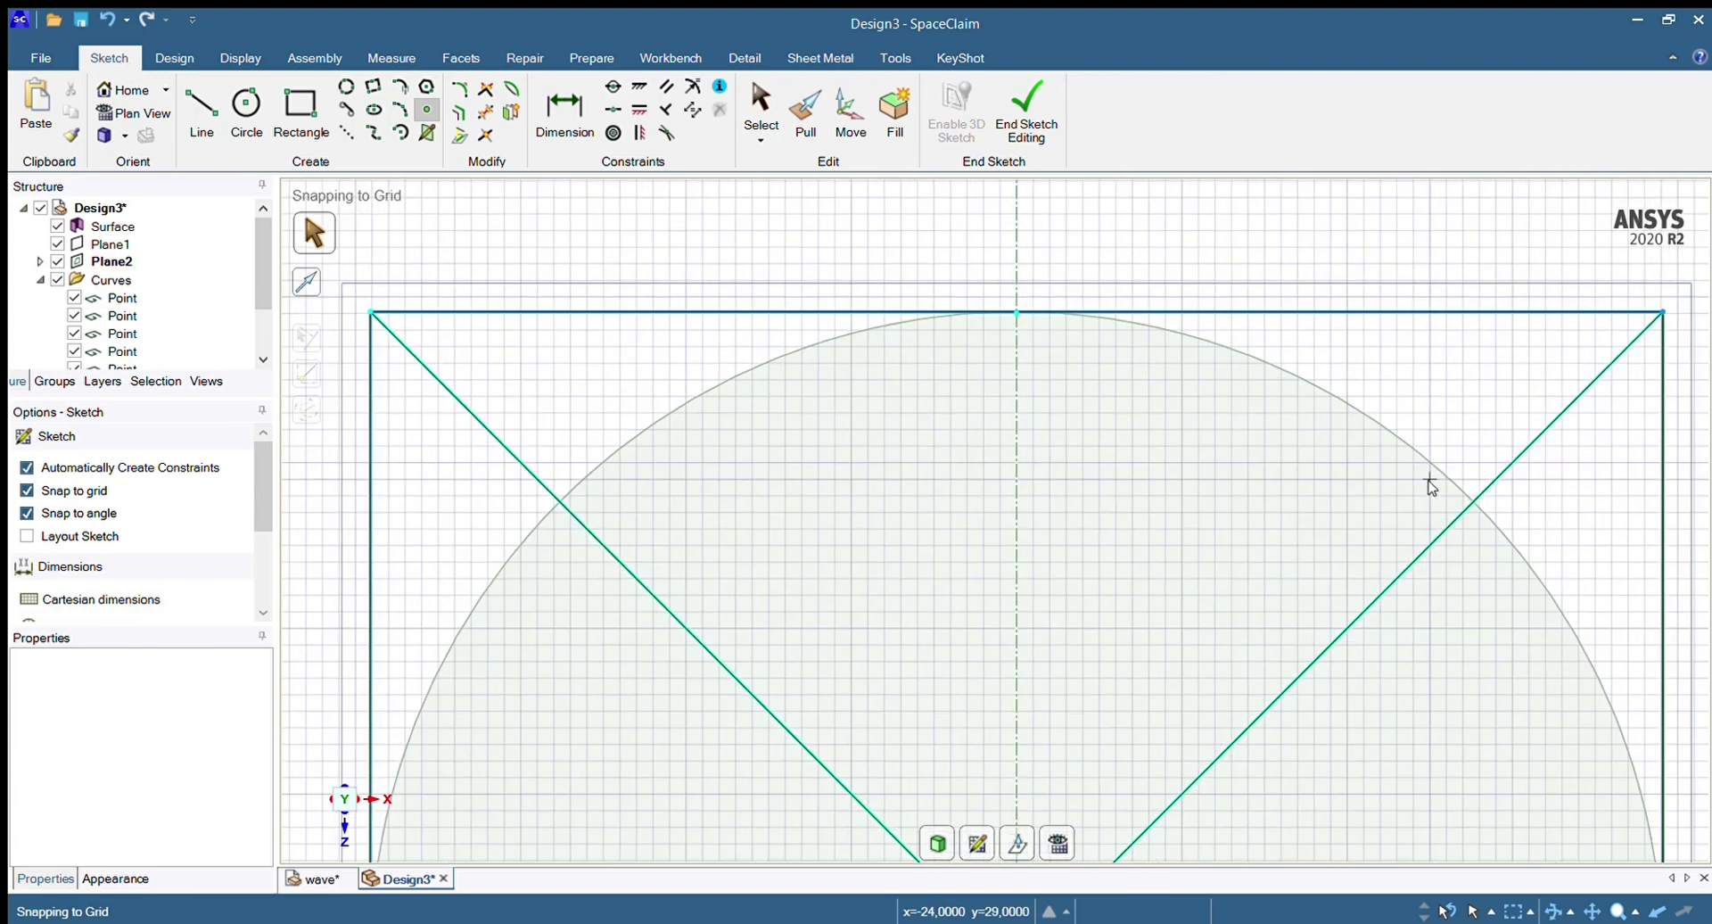
click(1473, 506)
scroll(1303, 581, up, 2)
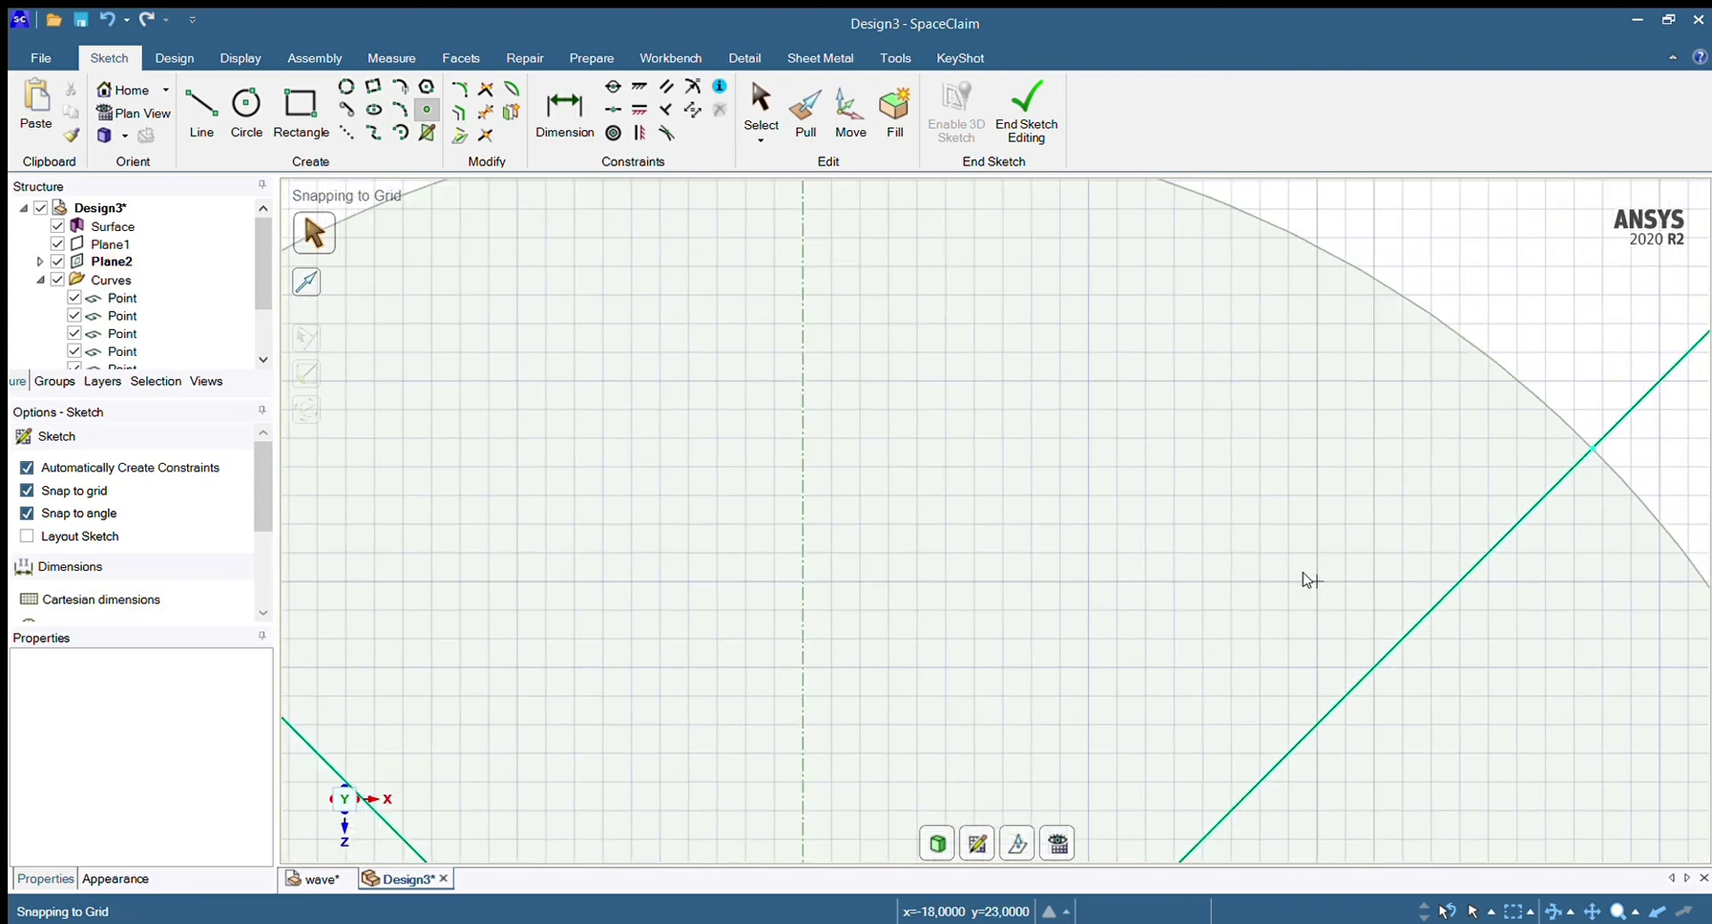
scroll(1249, 573, down, 6)
scroll(1383, 774, up, 3)
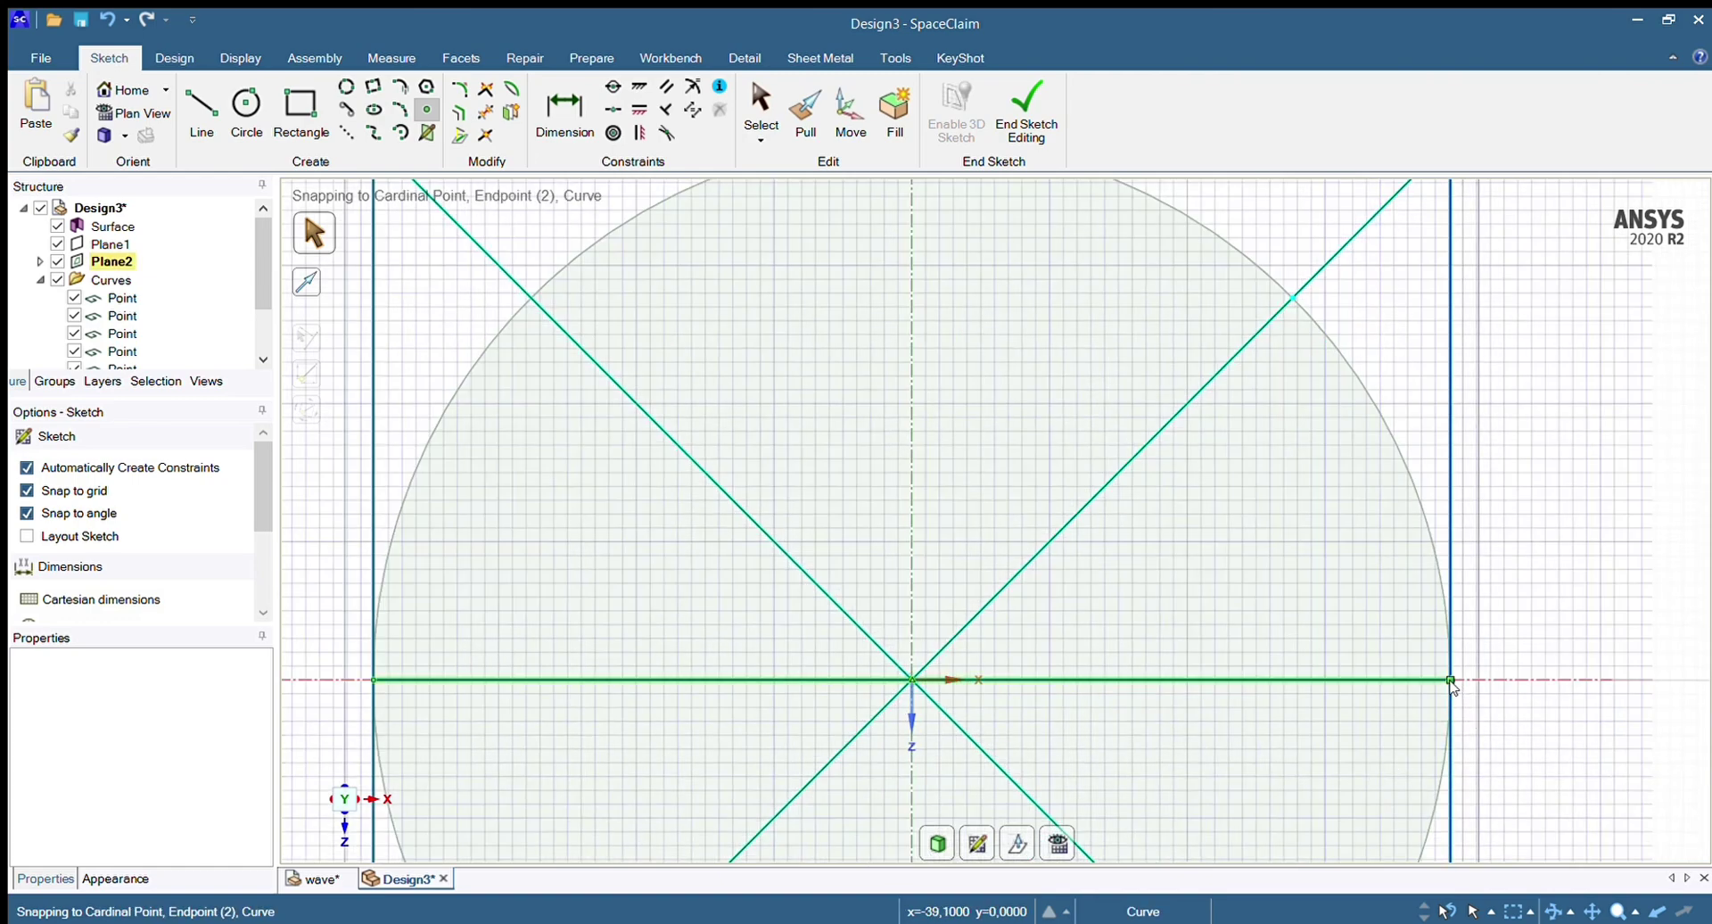
Place the remaining five sketch points on the circle at its lower-right, bottom, lower-left, left-hand and upper-left reference crossings
scroll(1329, 719, down, 5)
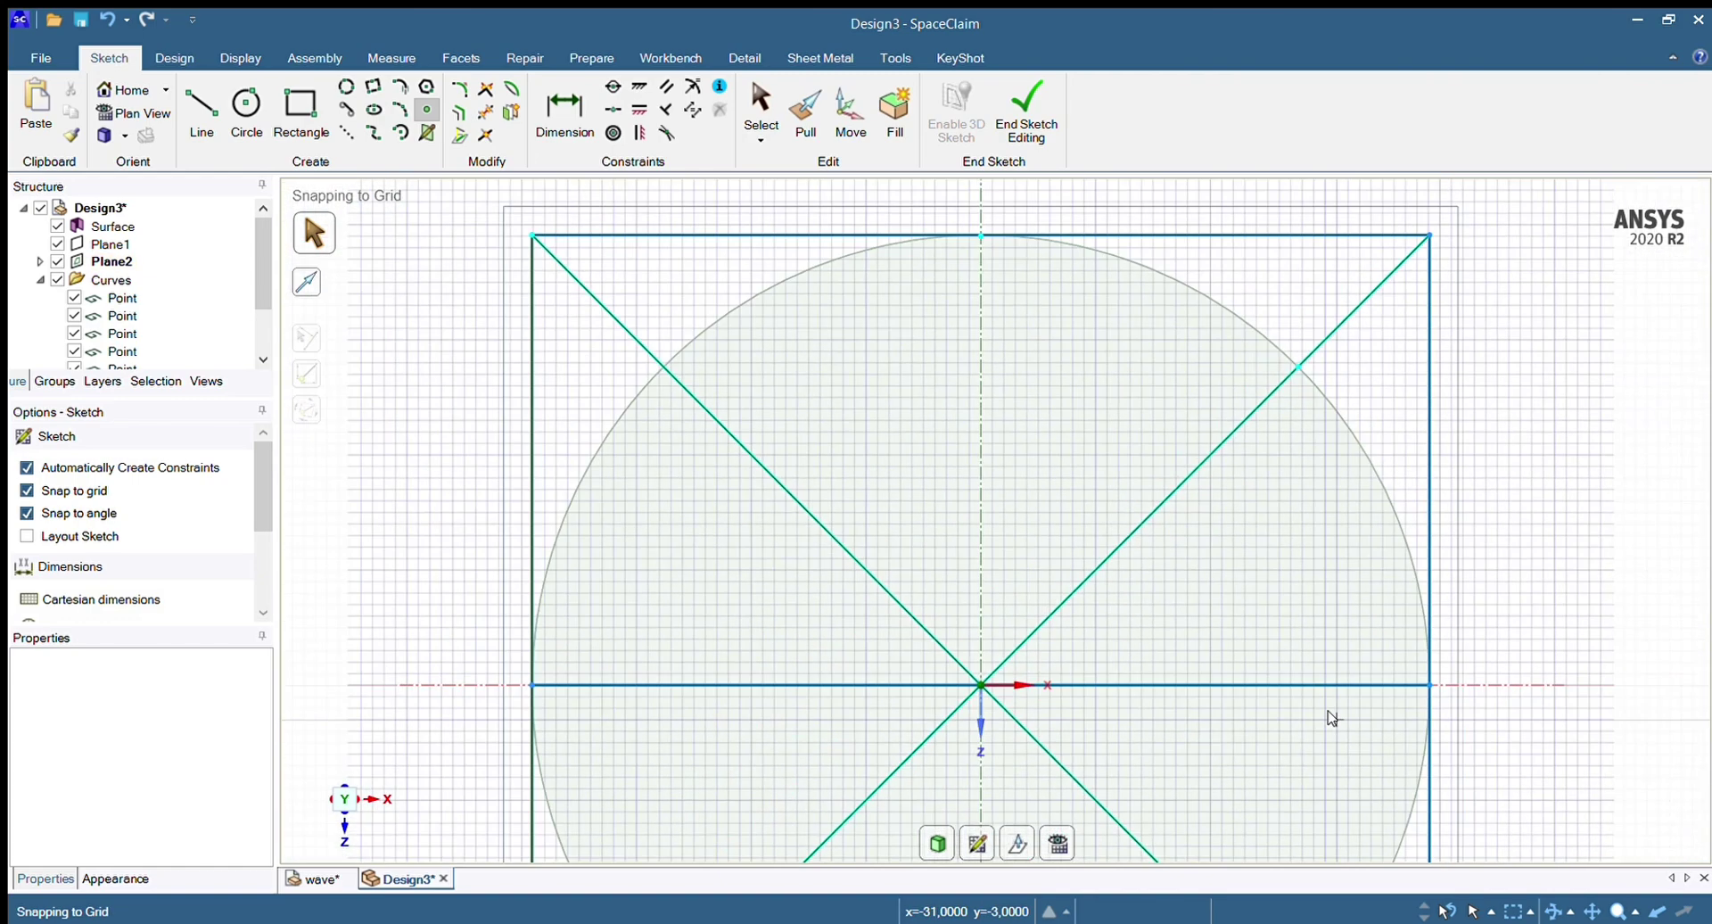
scroll(1319, 856, up, 5)
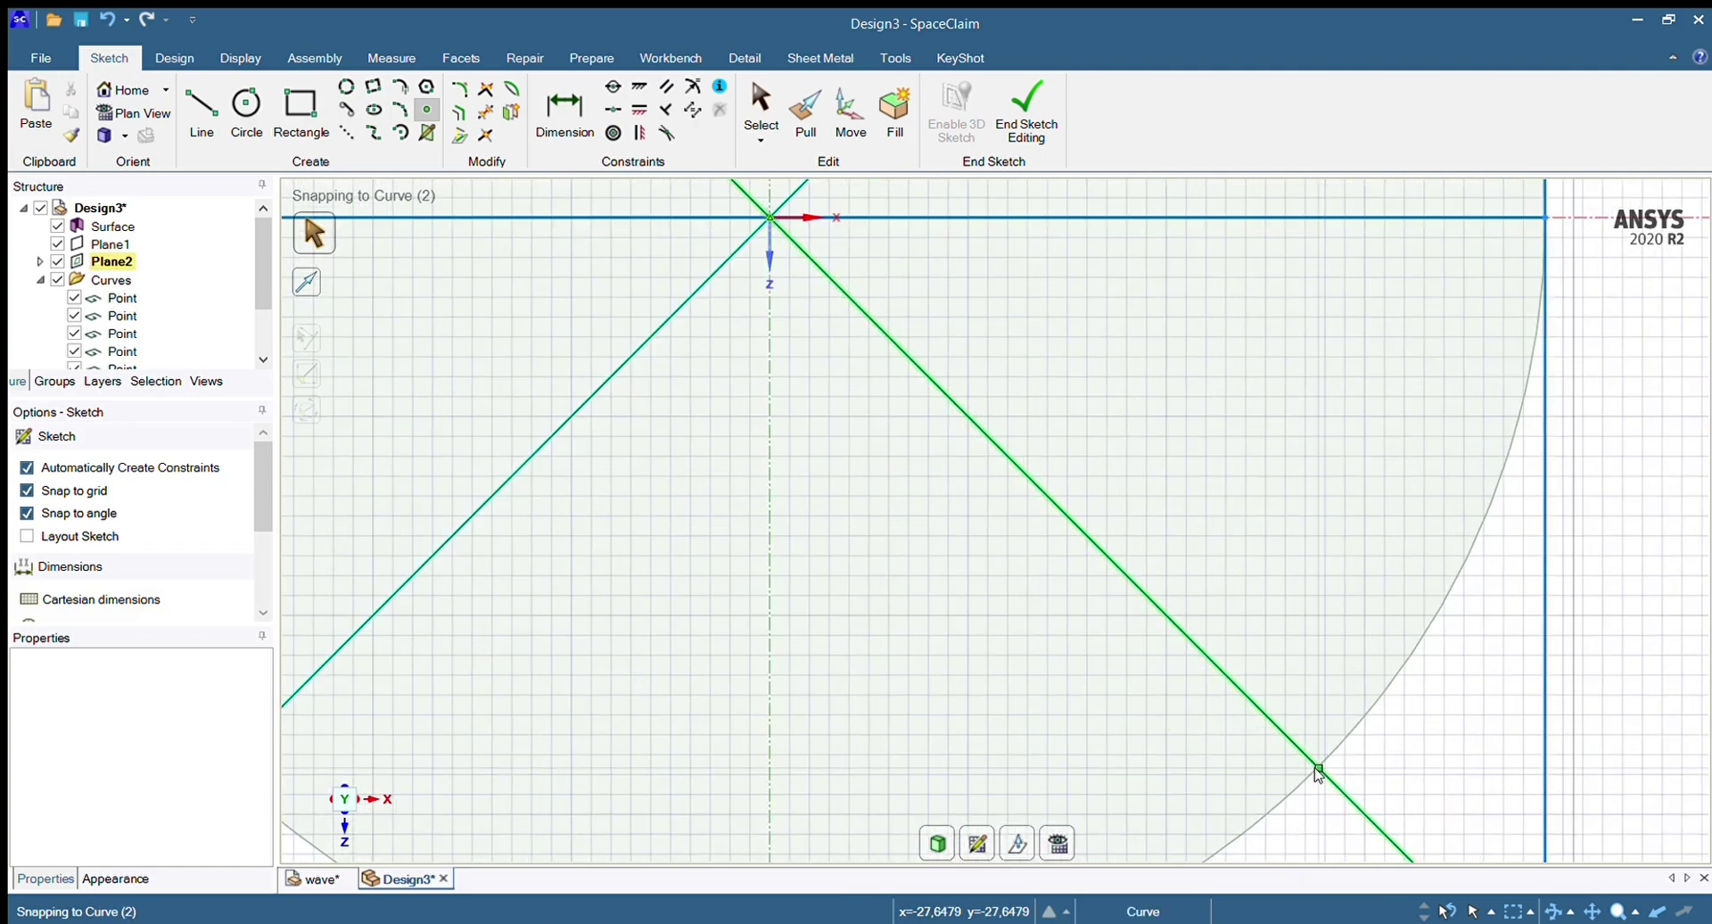
scroll(1050, 763, down, 5)
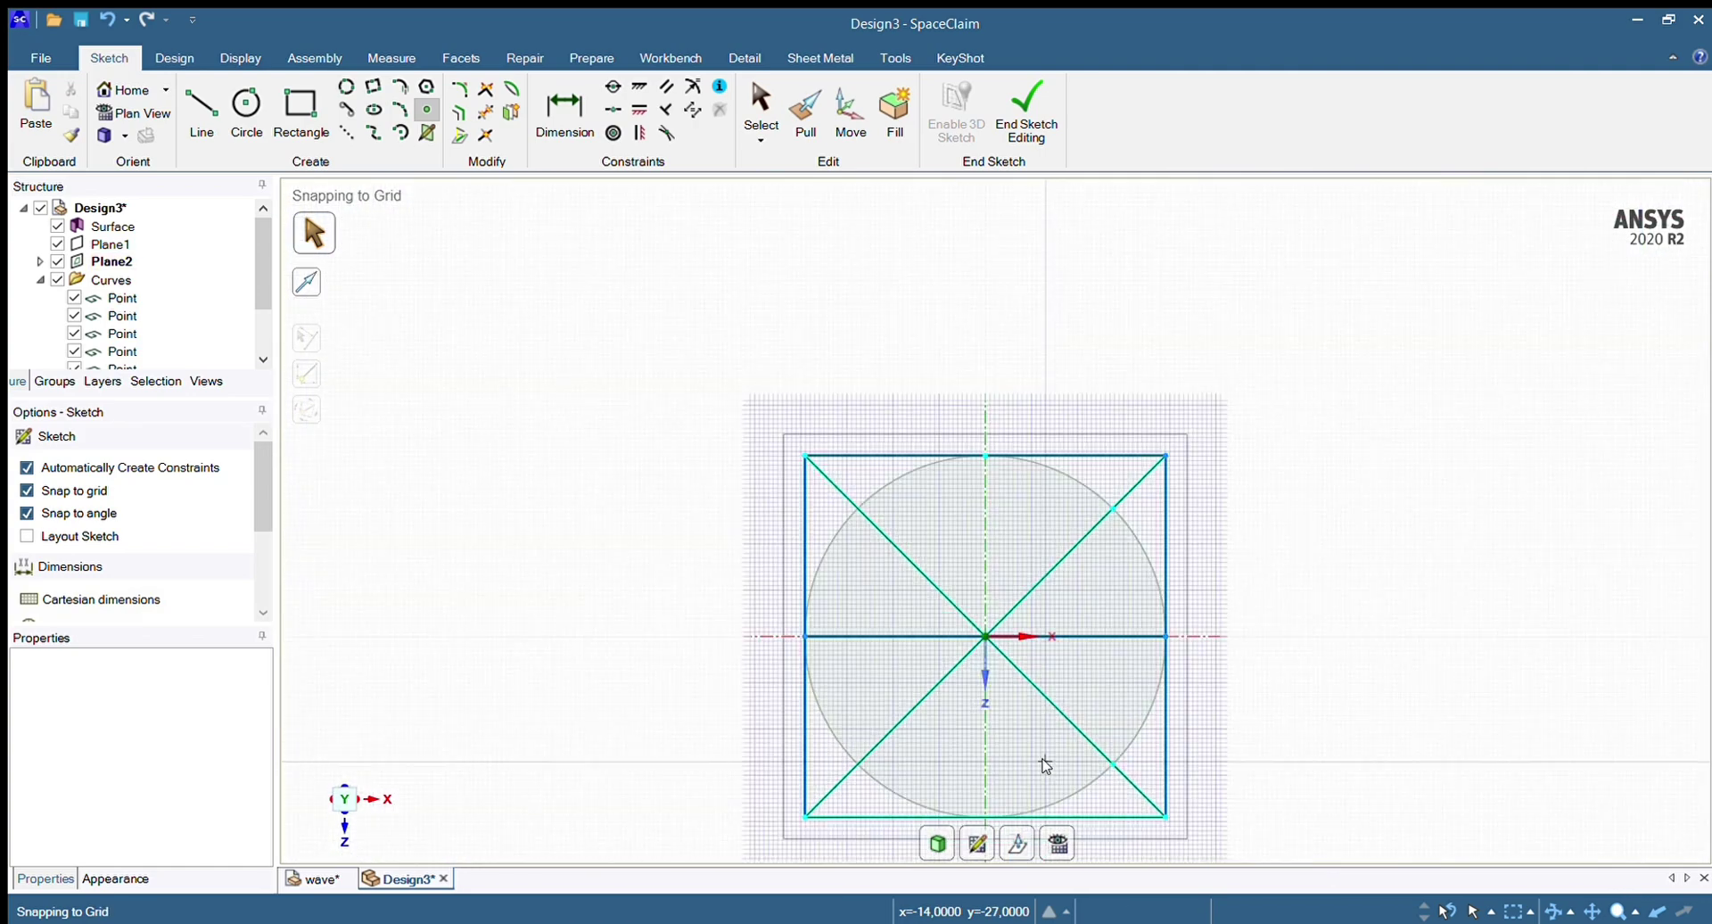
scroll(985, 816, up, 5)
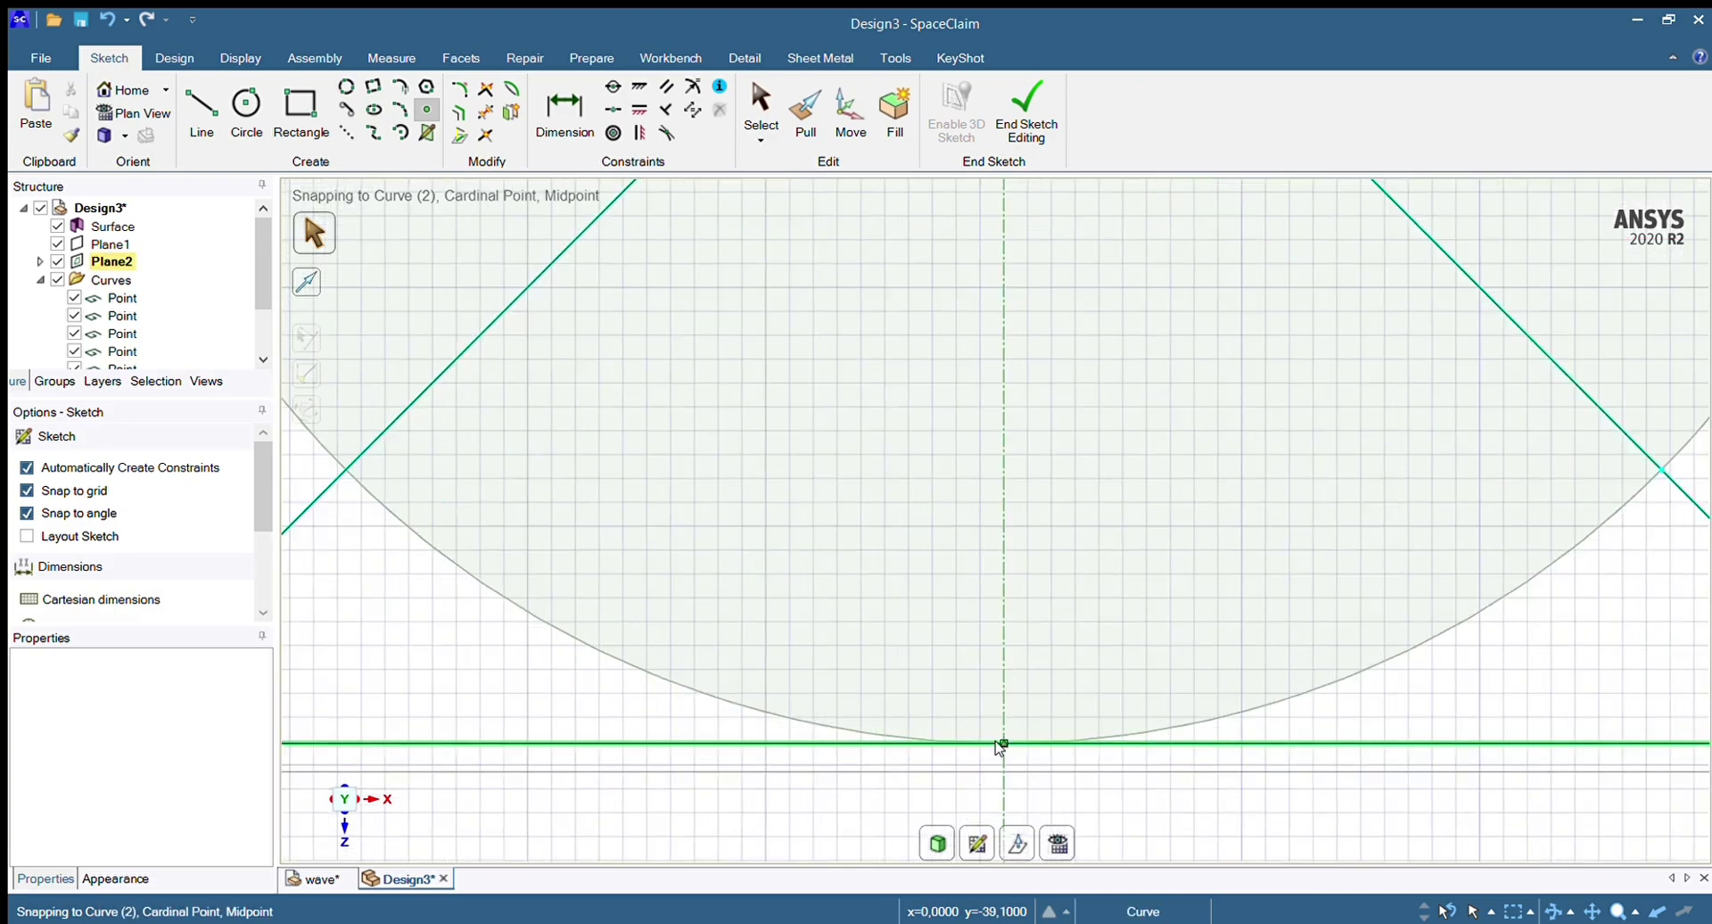
scroll(829, 688, down, 4)
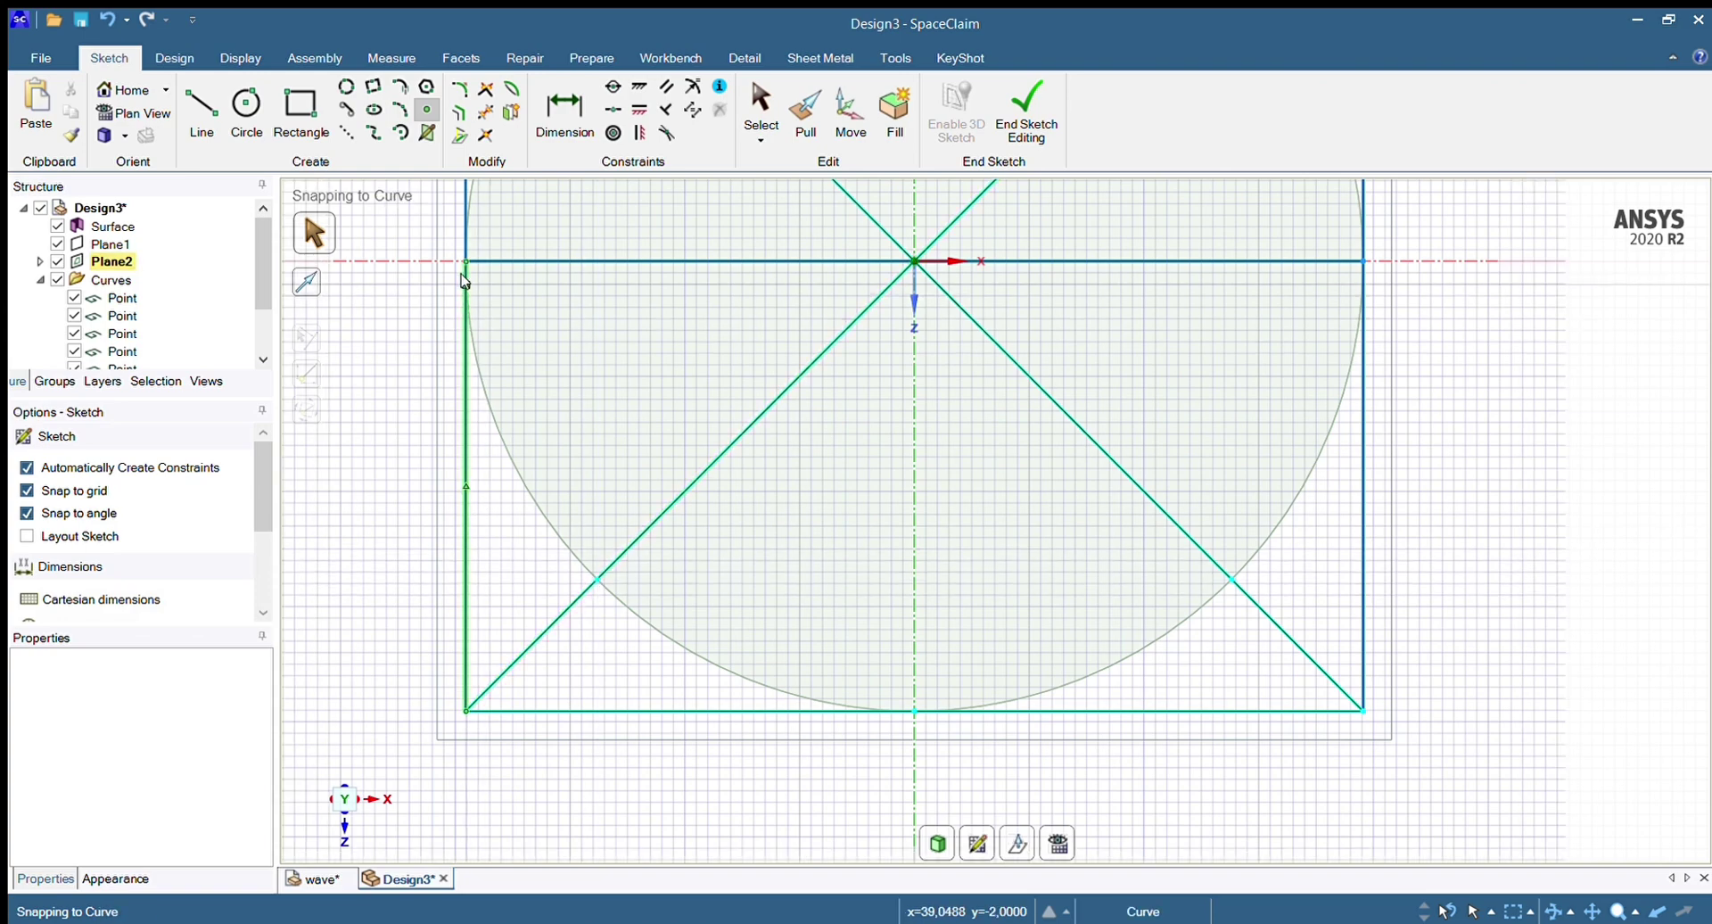
scroll(490, 432, down, 5)
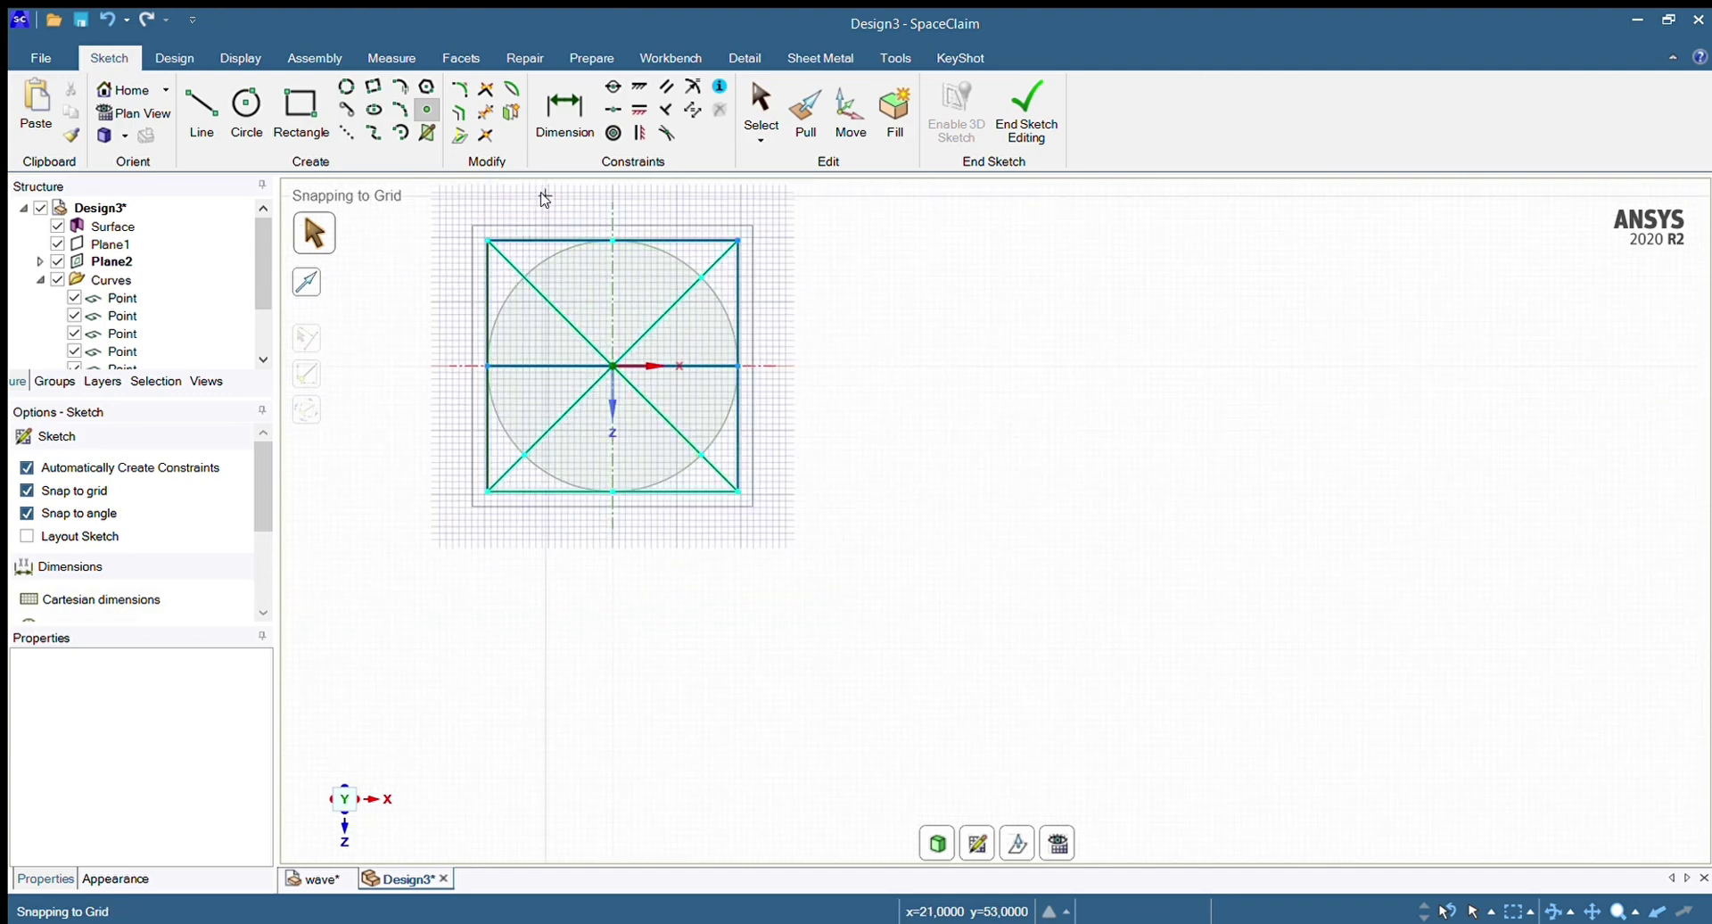
scroll(543, 198, up, 6)
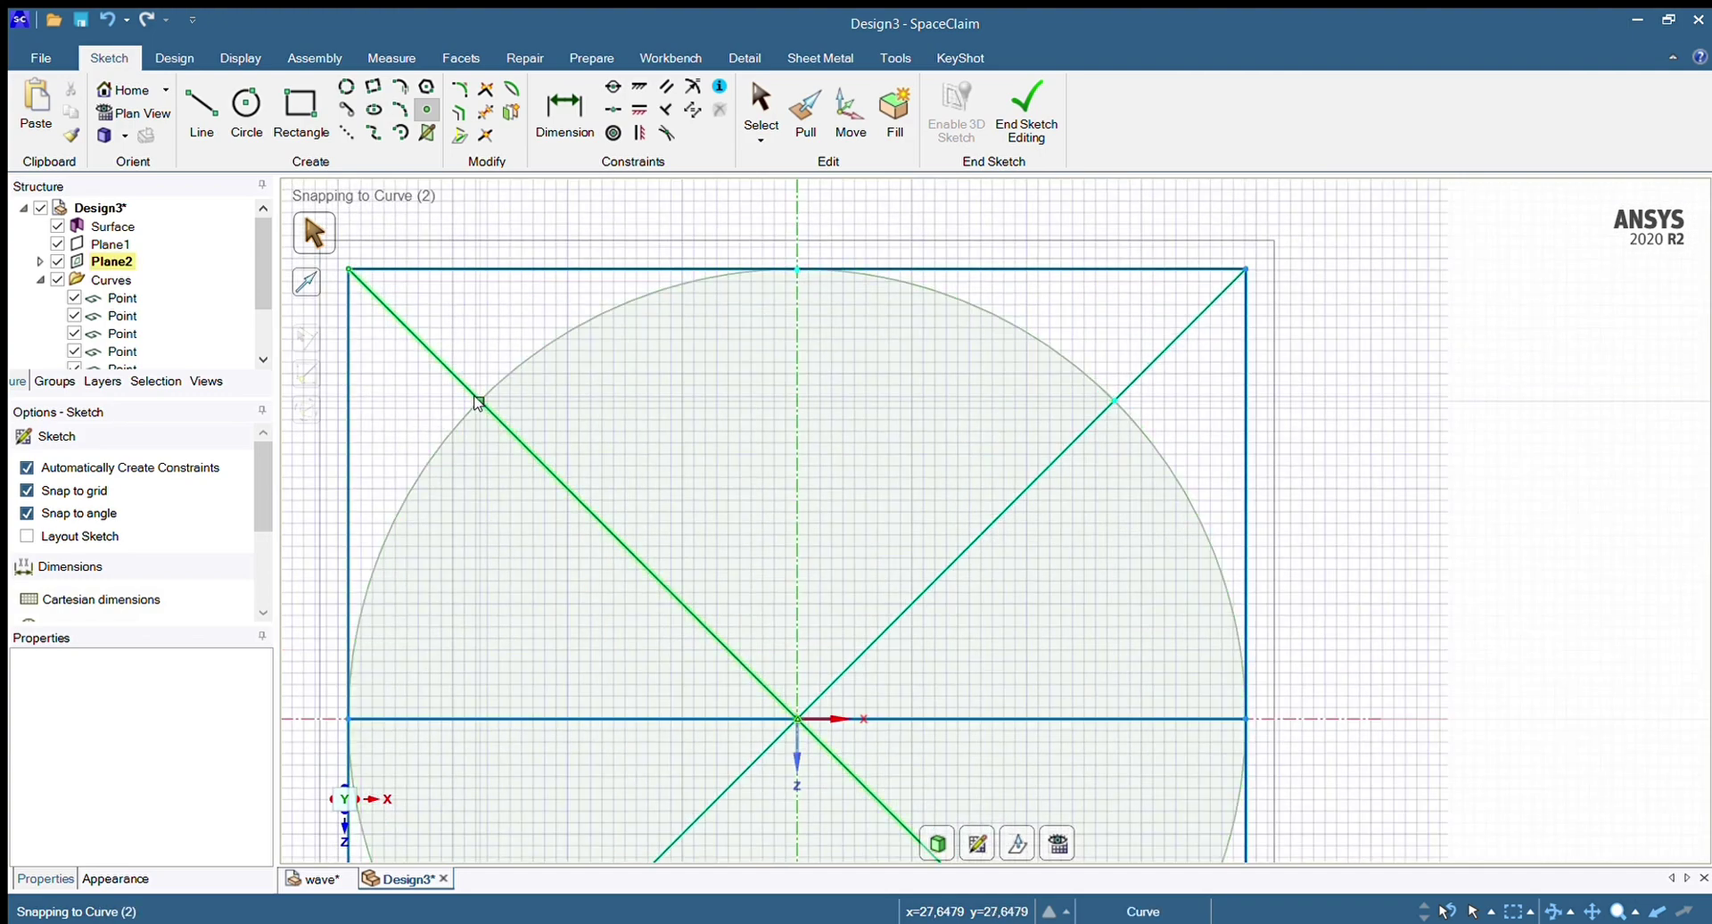
Delete the upper rectangle's top edge and both its side edges together with the two diagonals, keeping the points
key(s)
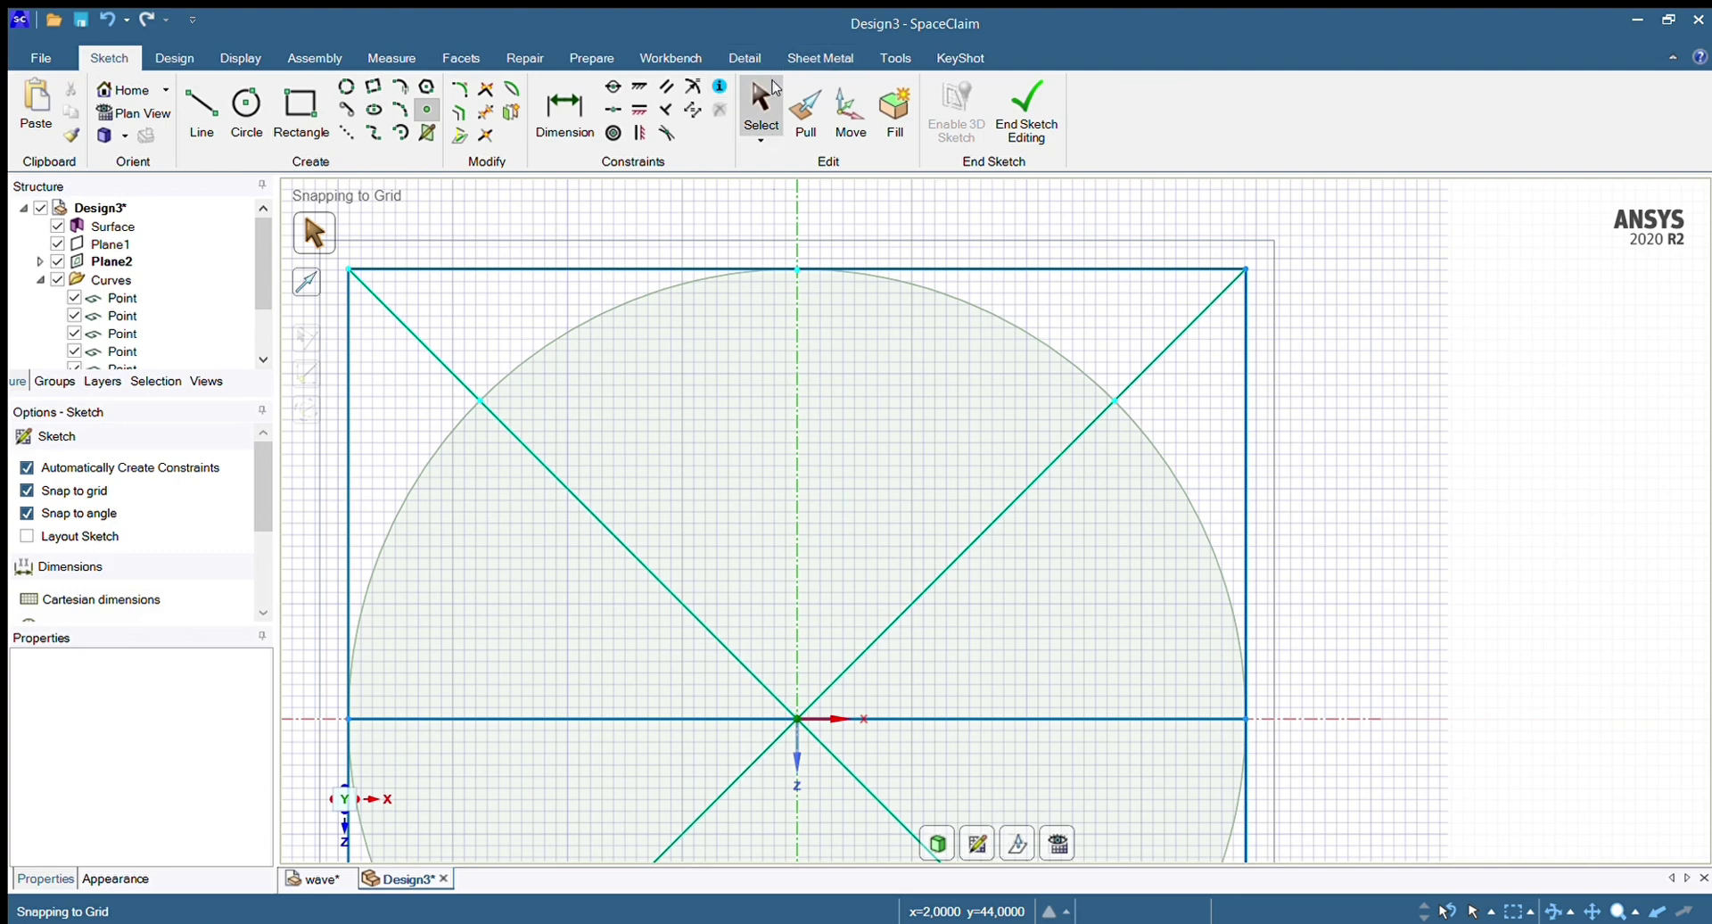
click(630, 270)
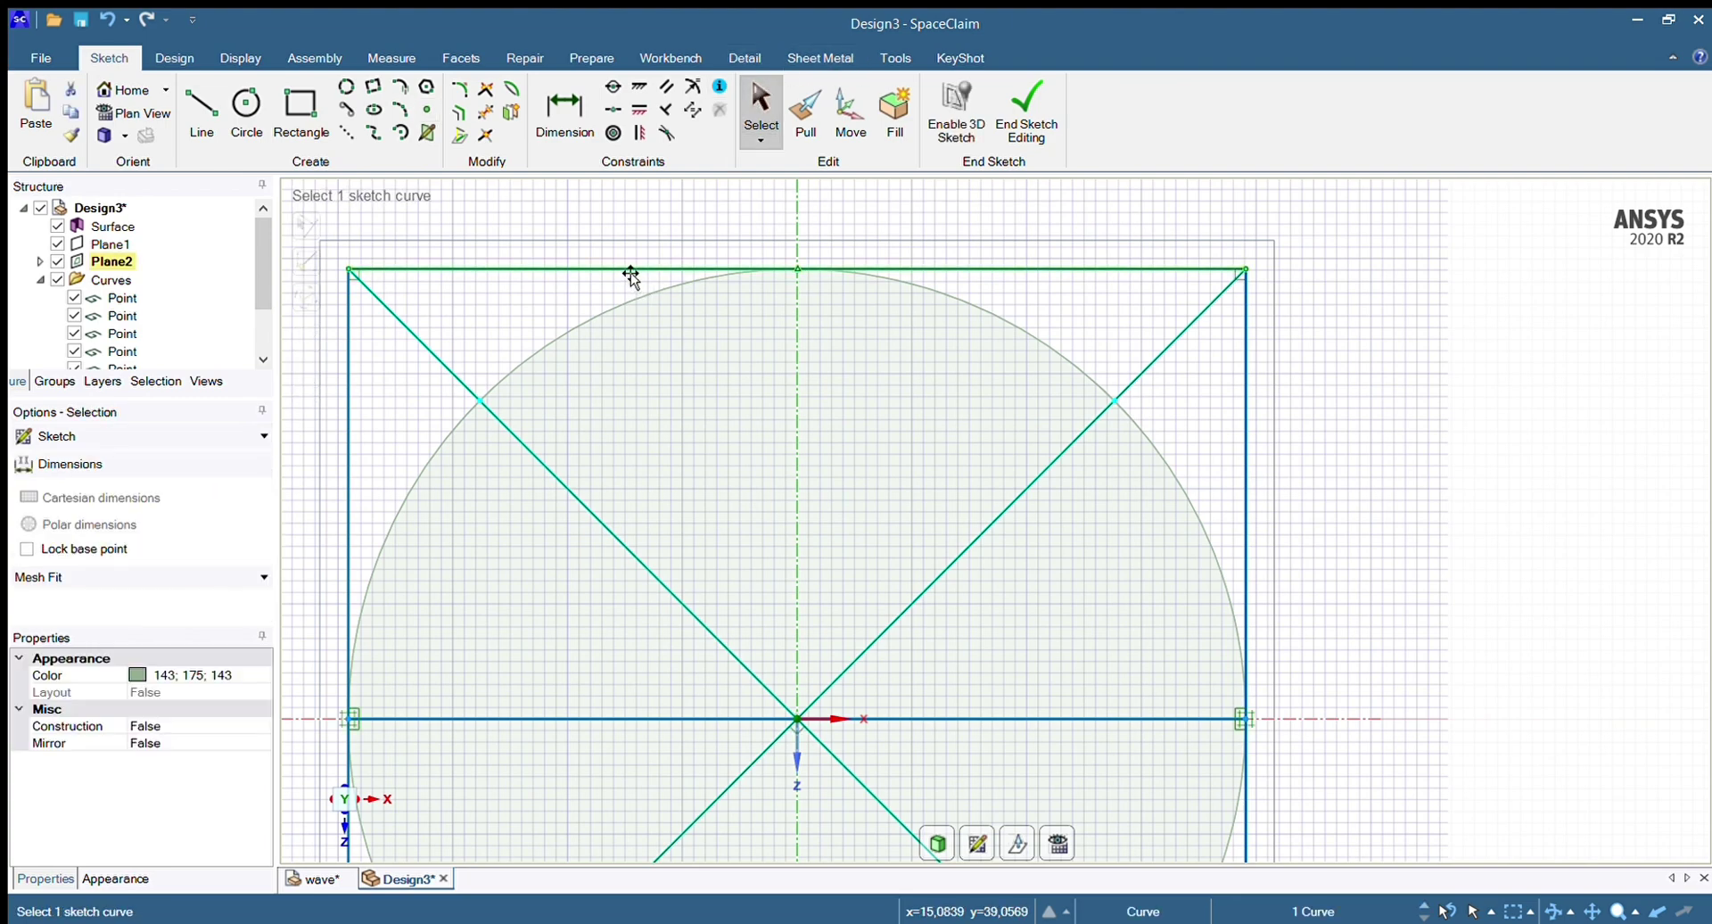
key(Escape)
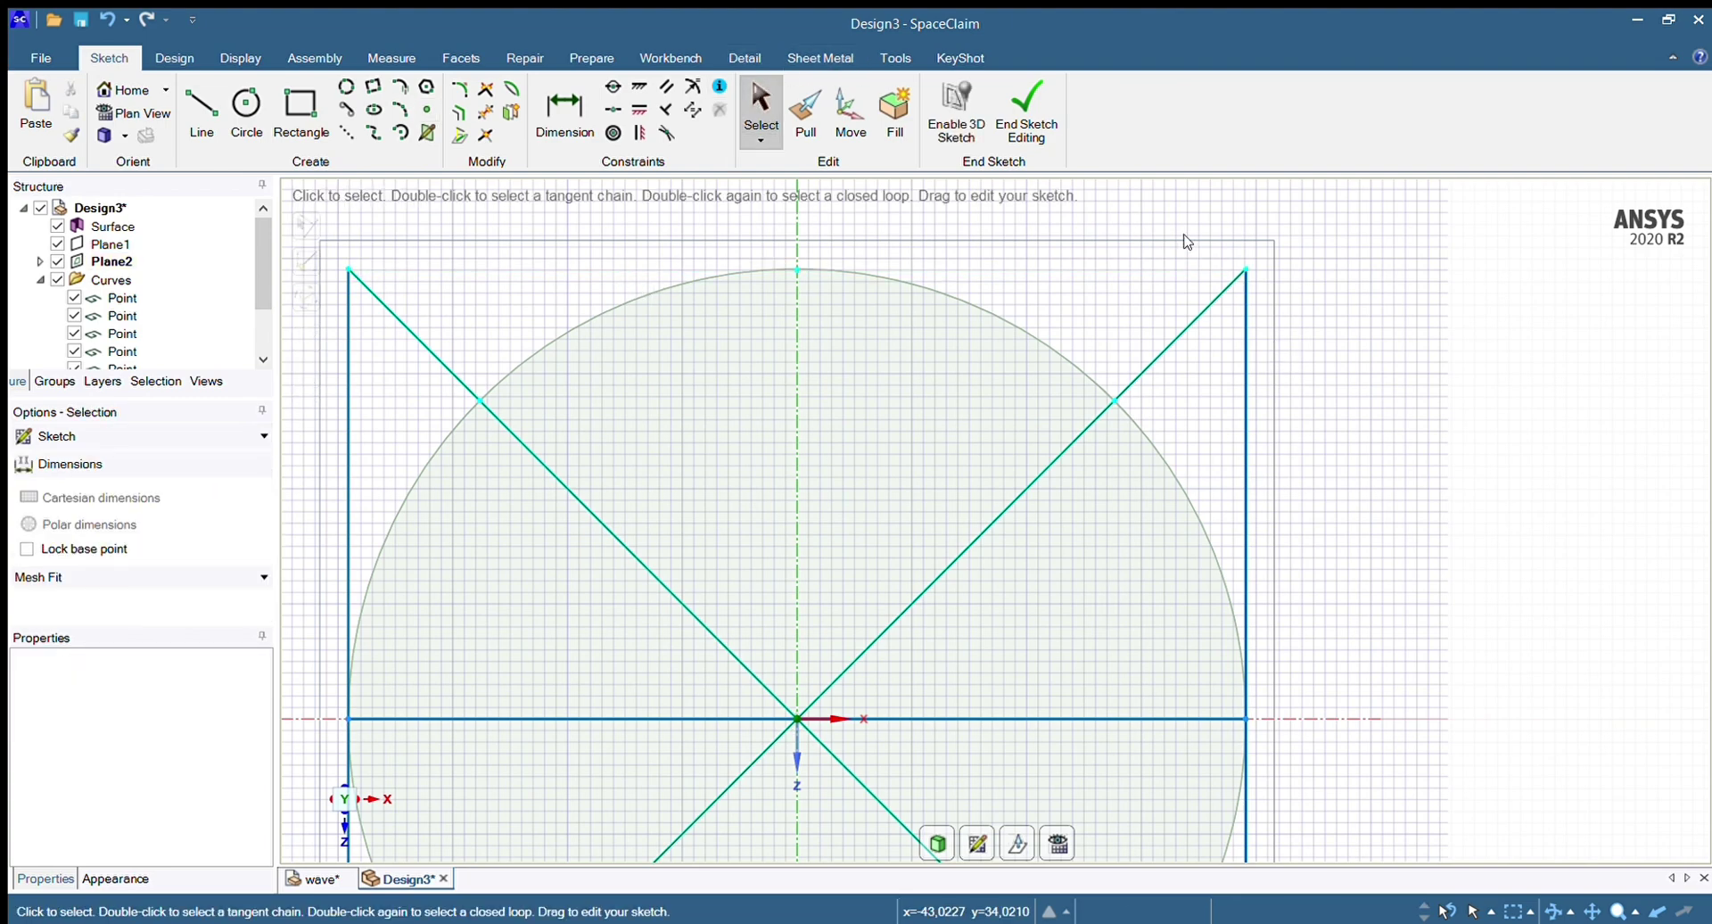
click(1217, 371)
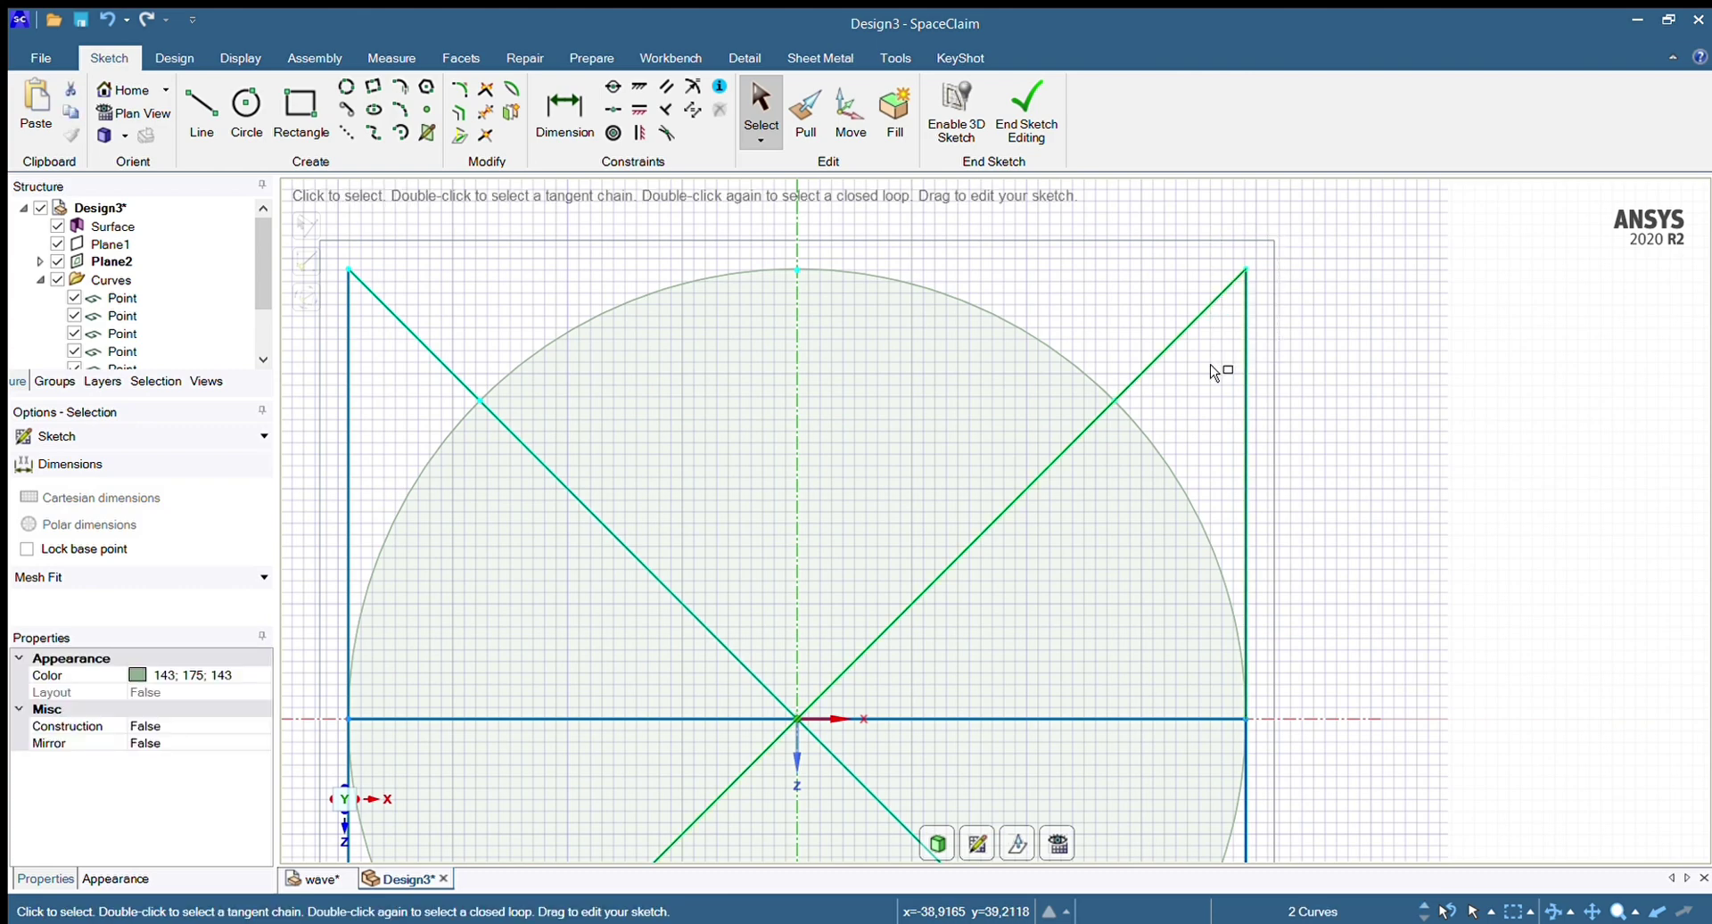
key(Delete)
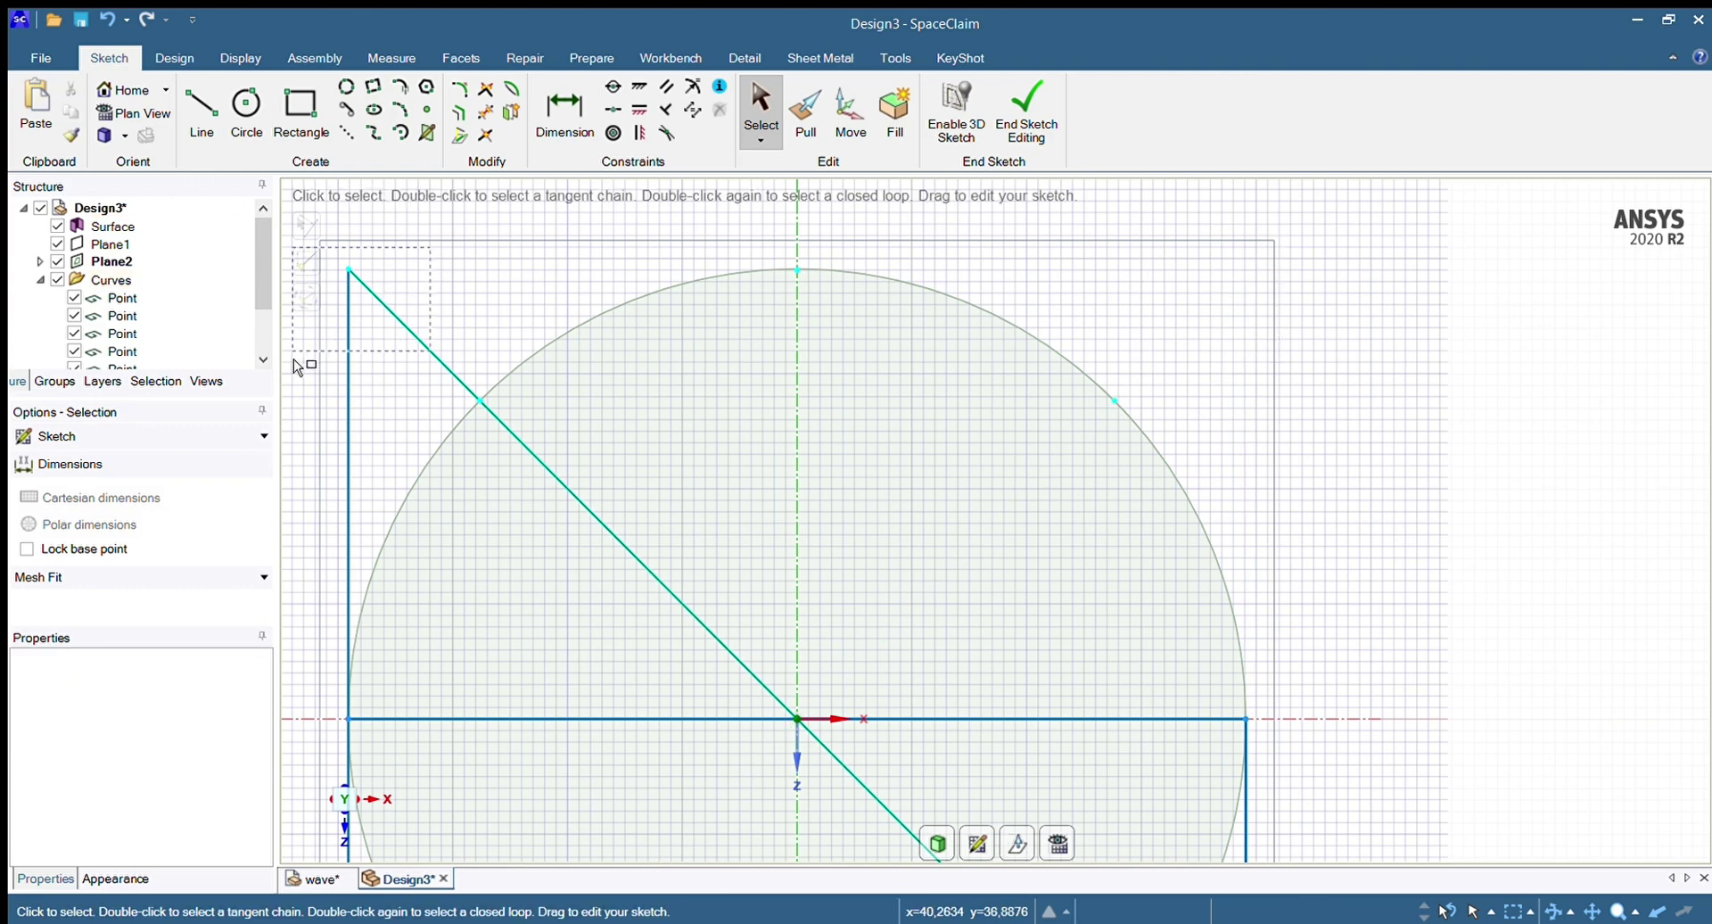
drag(295, 360, 295, 360)
key(Delete)
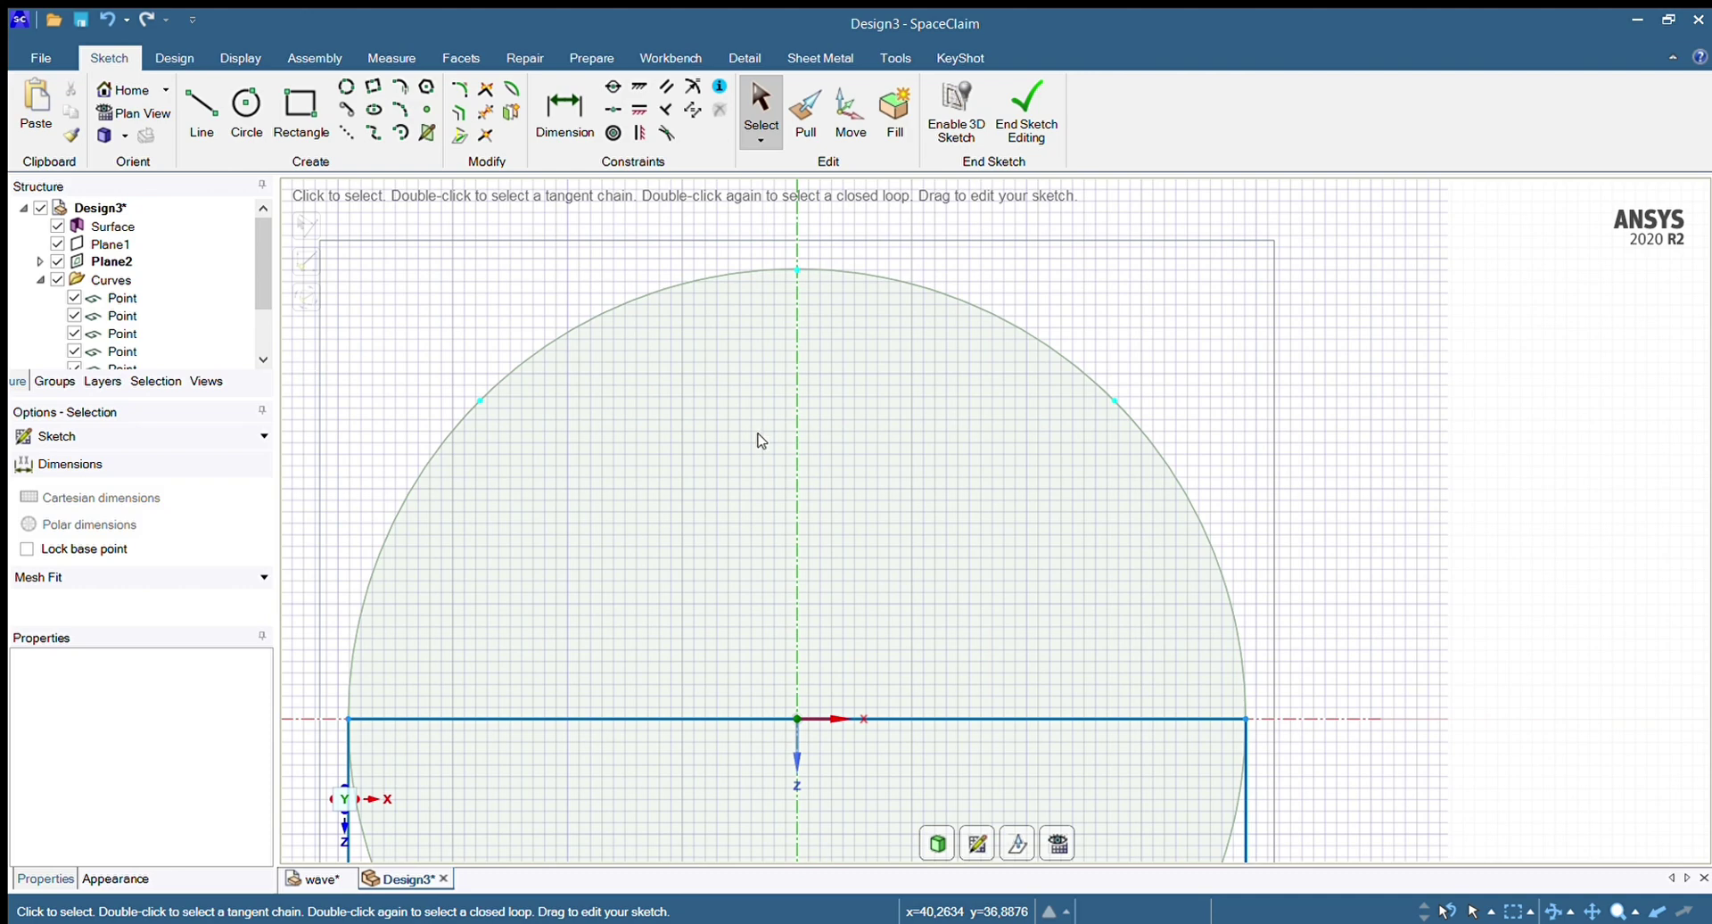
Delete the lower rectangle's bottom and side edges and the horizontal line through the circle's centre
scroll(761, 440, down, 5)
drag(970, 656, 902, 716)
key(Delete)
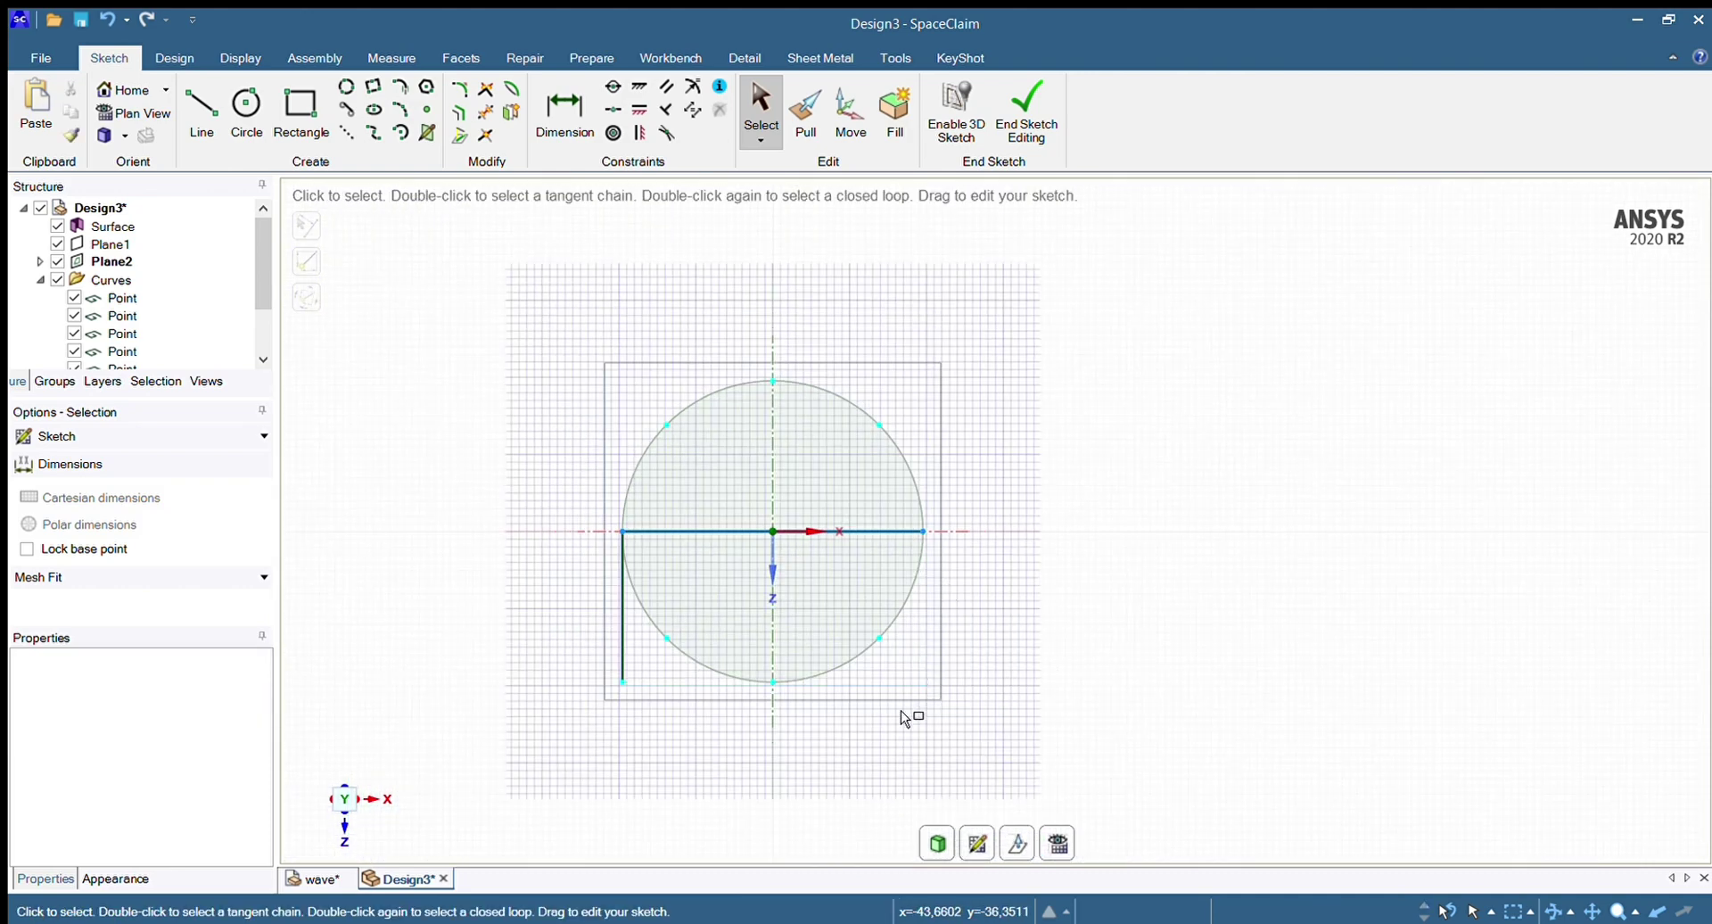
click(629, 665)
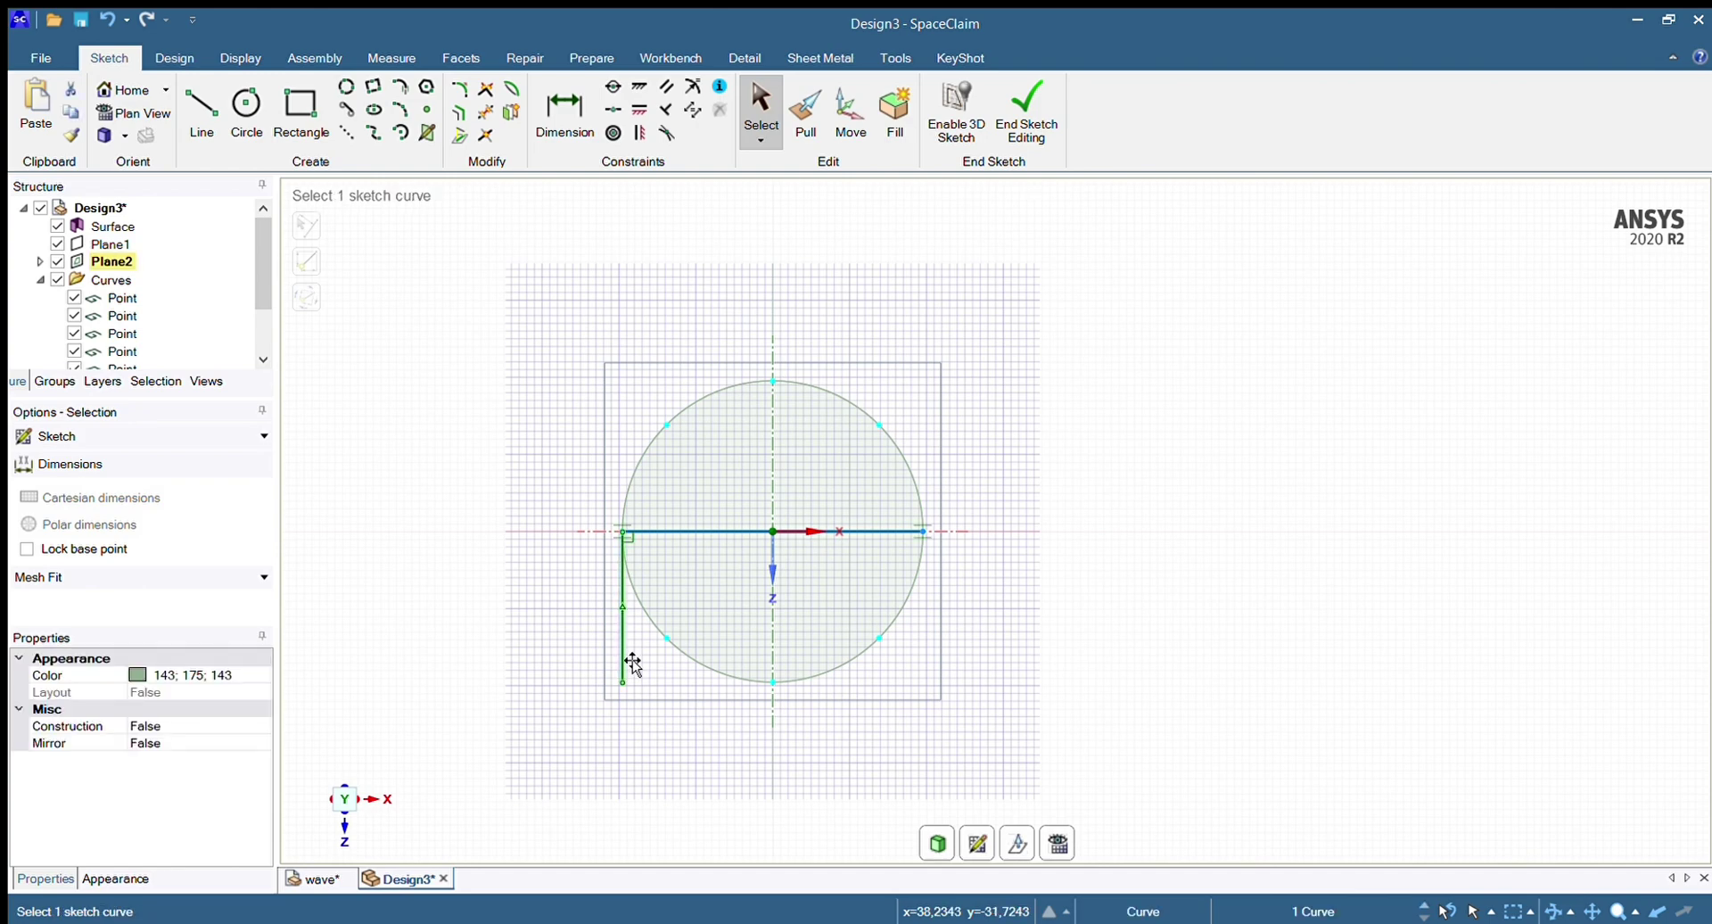
key(Delete)
drag(839, 478, 730, 617)
key(Delete)
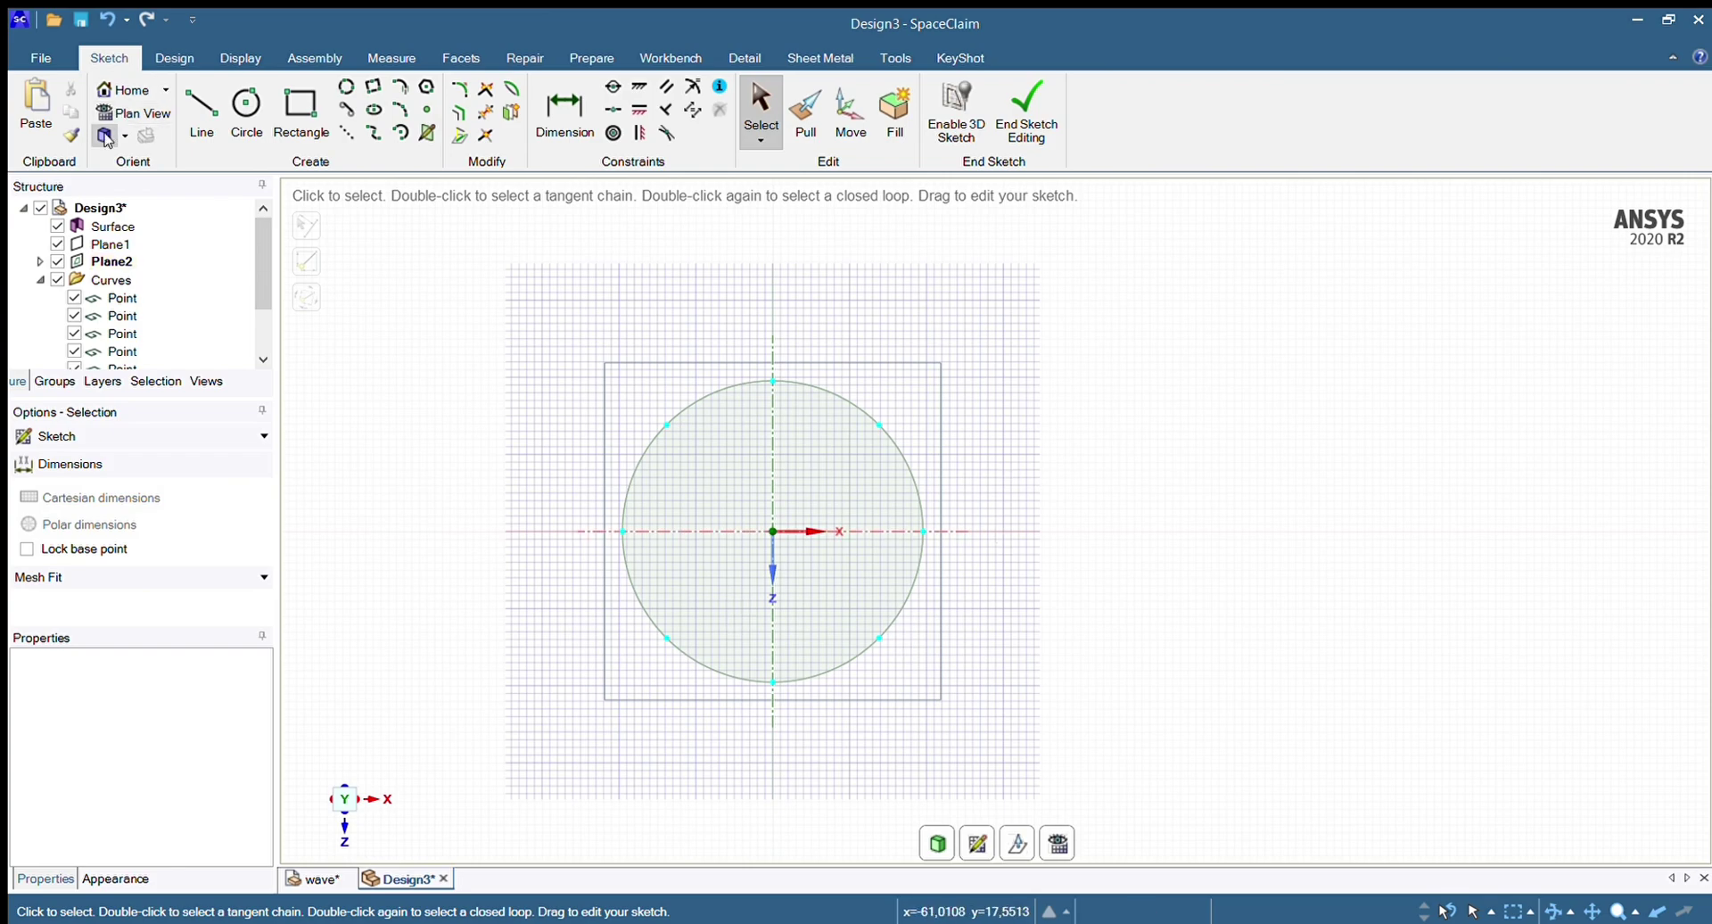
Start a spline at the upper circle's front point on the Z axis and take it through the lower circle's front-right diagonal point
click(105, 135)
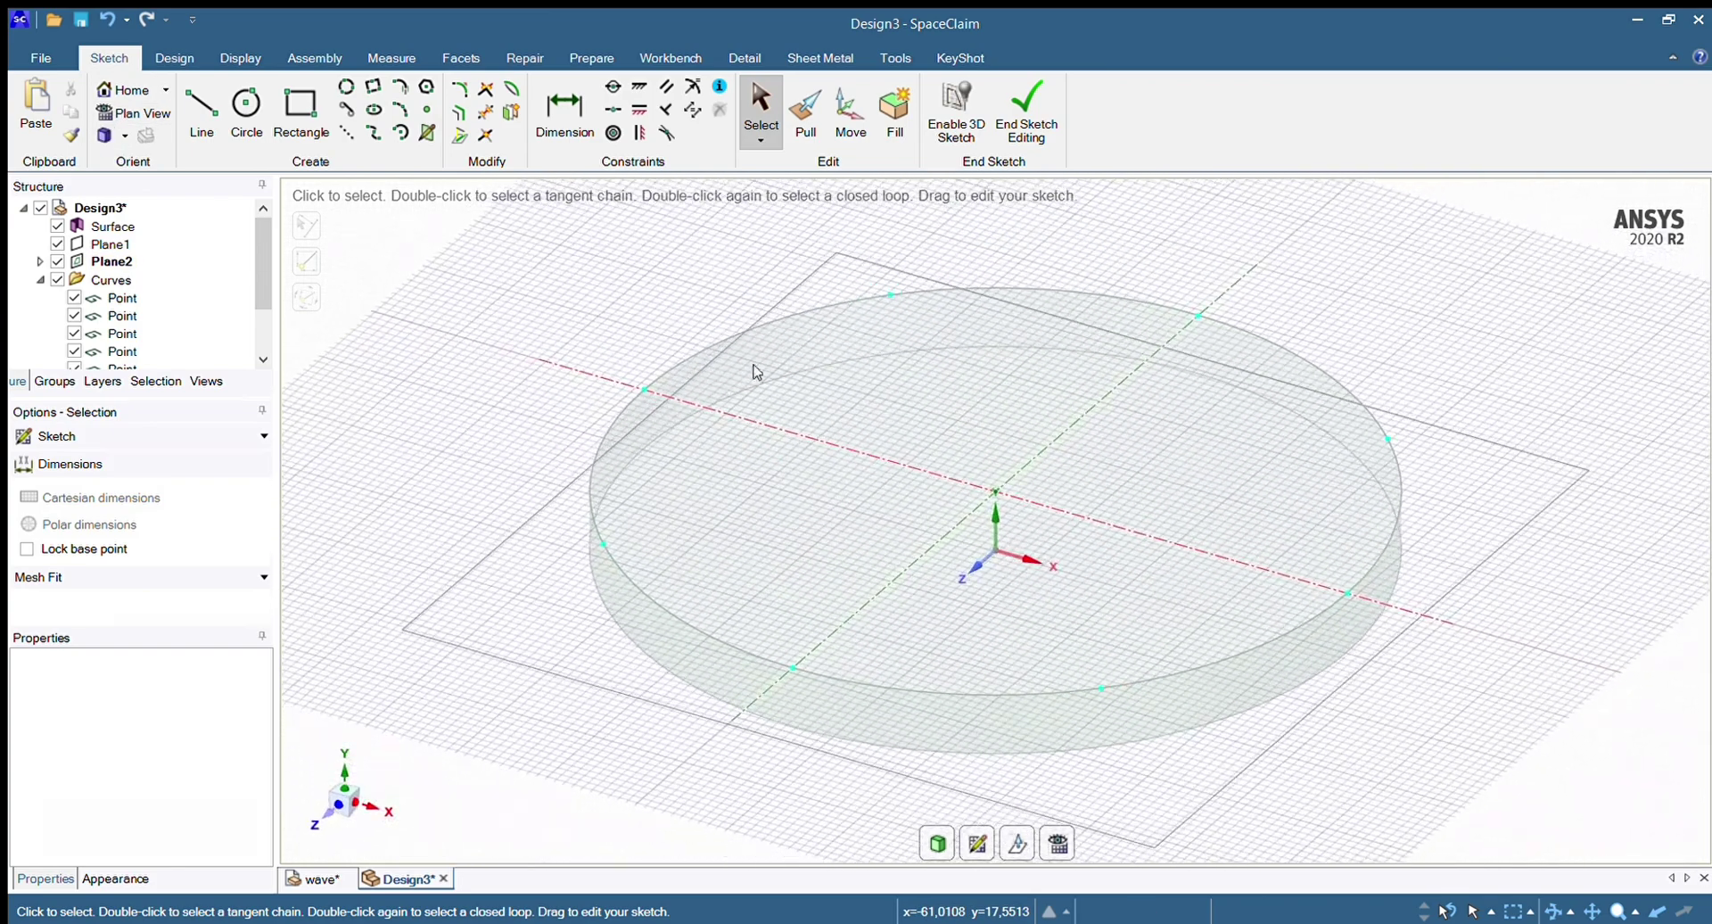
click(373, 136)
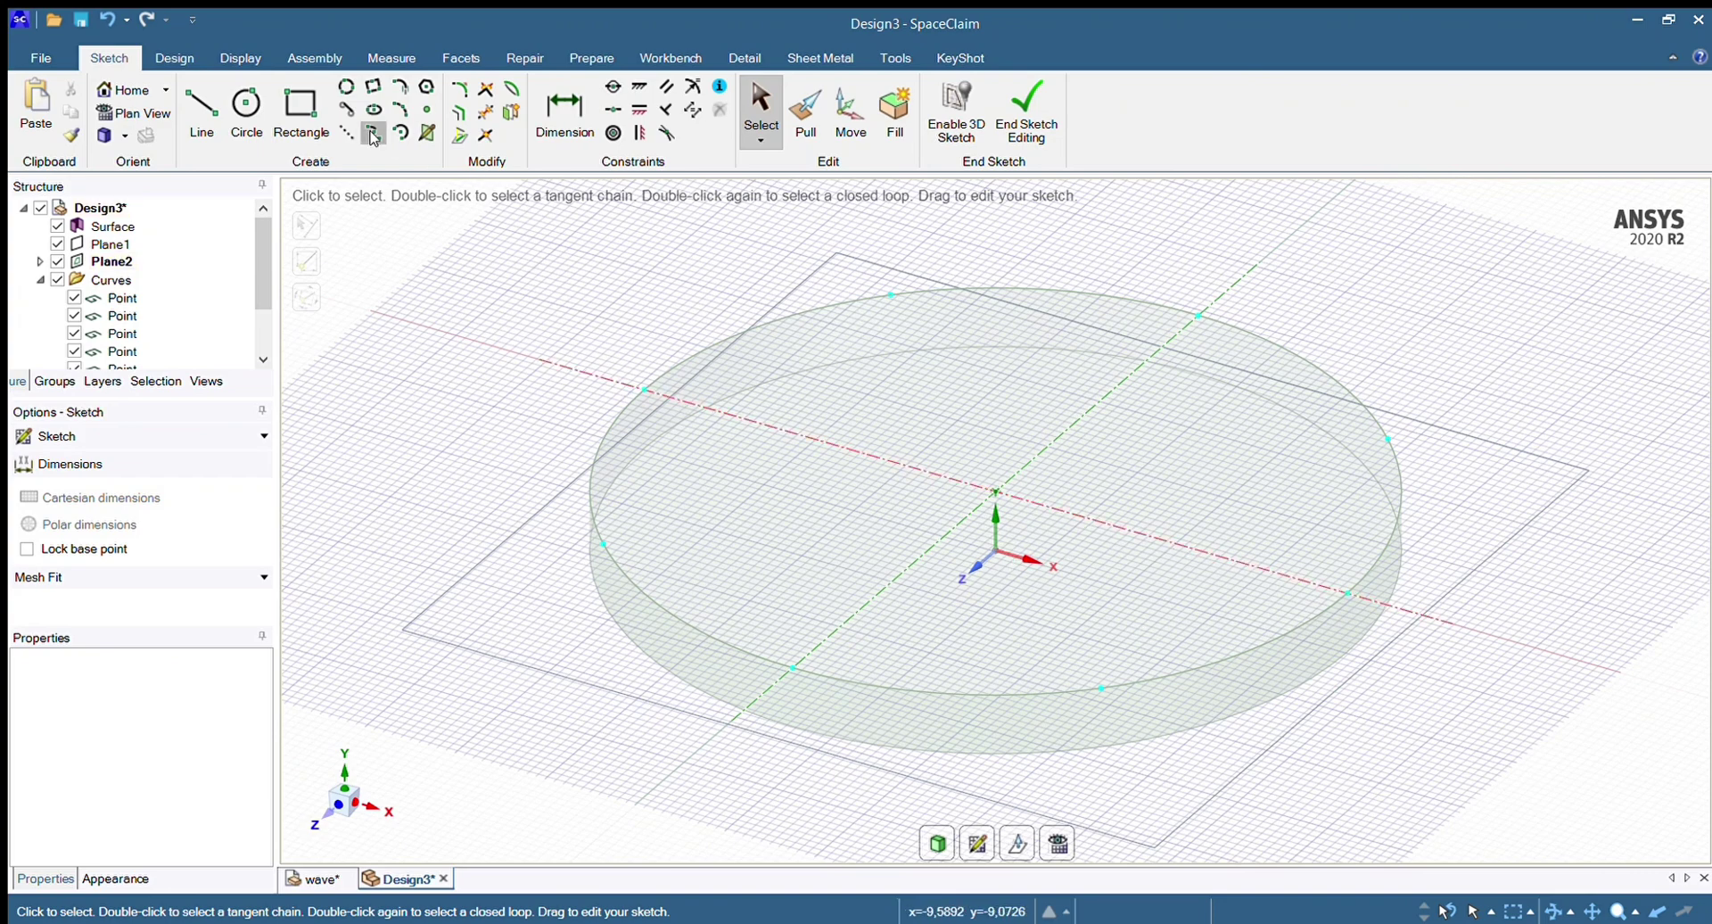
click(791, 668)
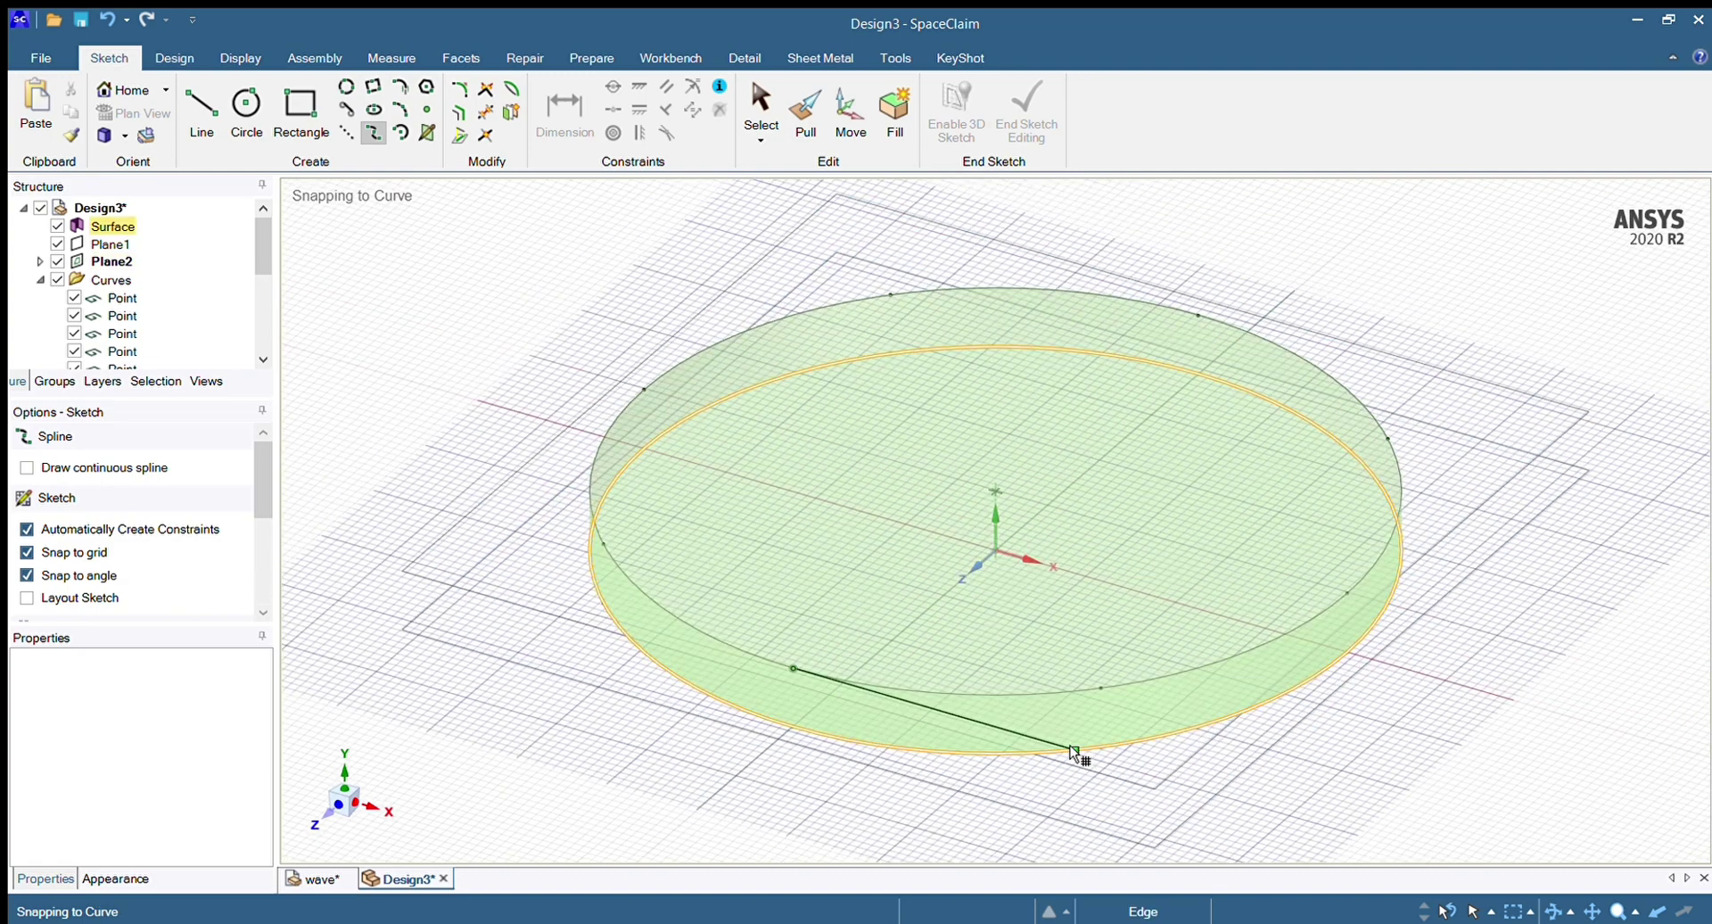
scroll(1097, 750, up, 5)
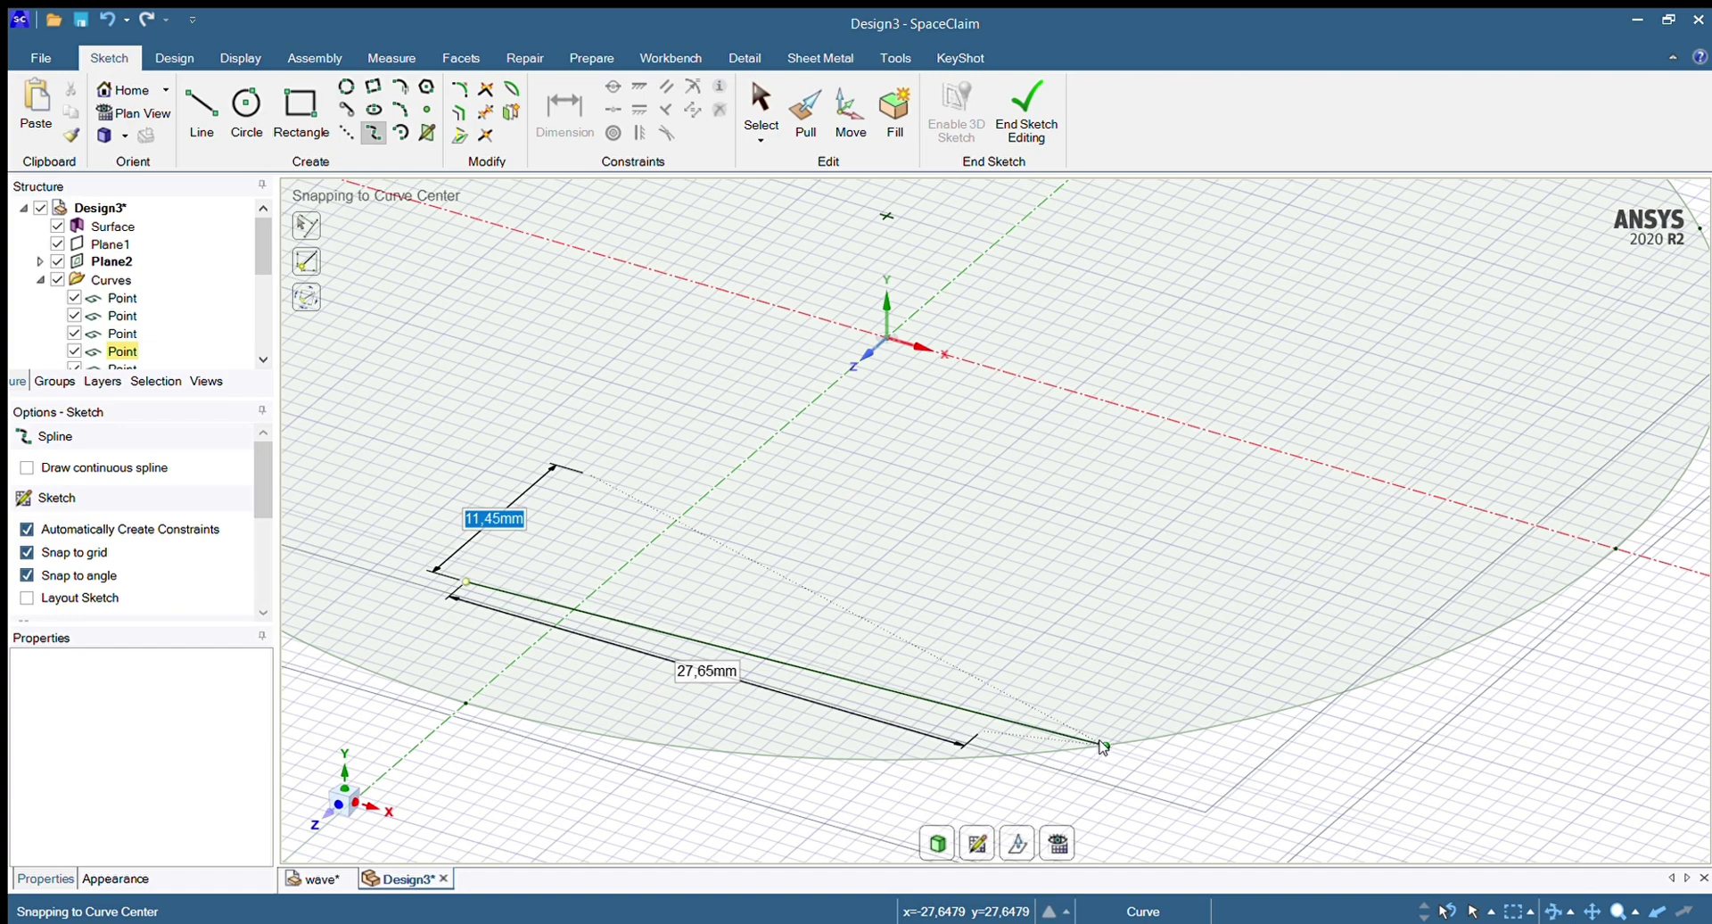
click(1103, 747)
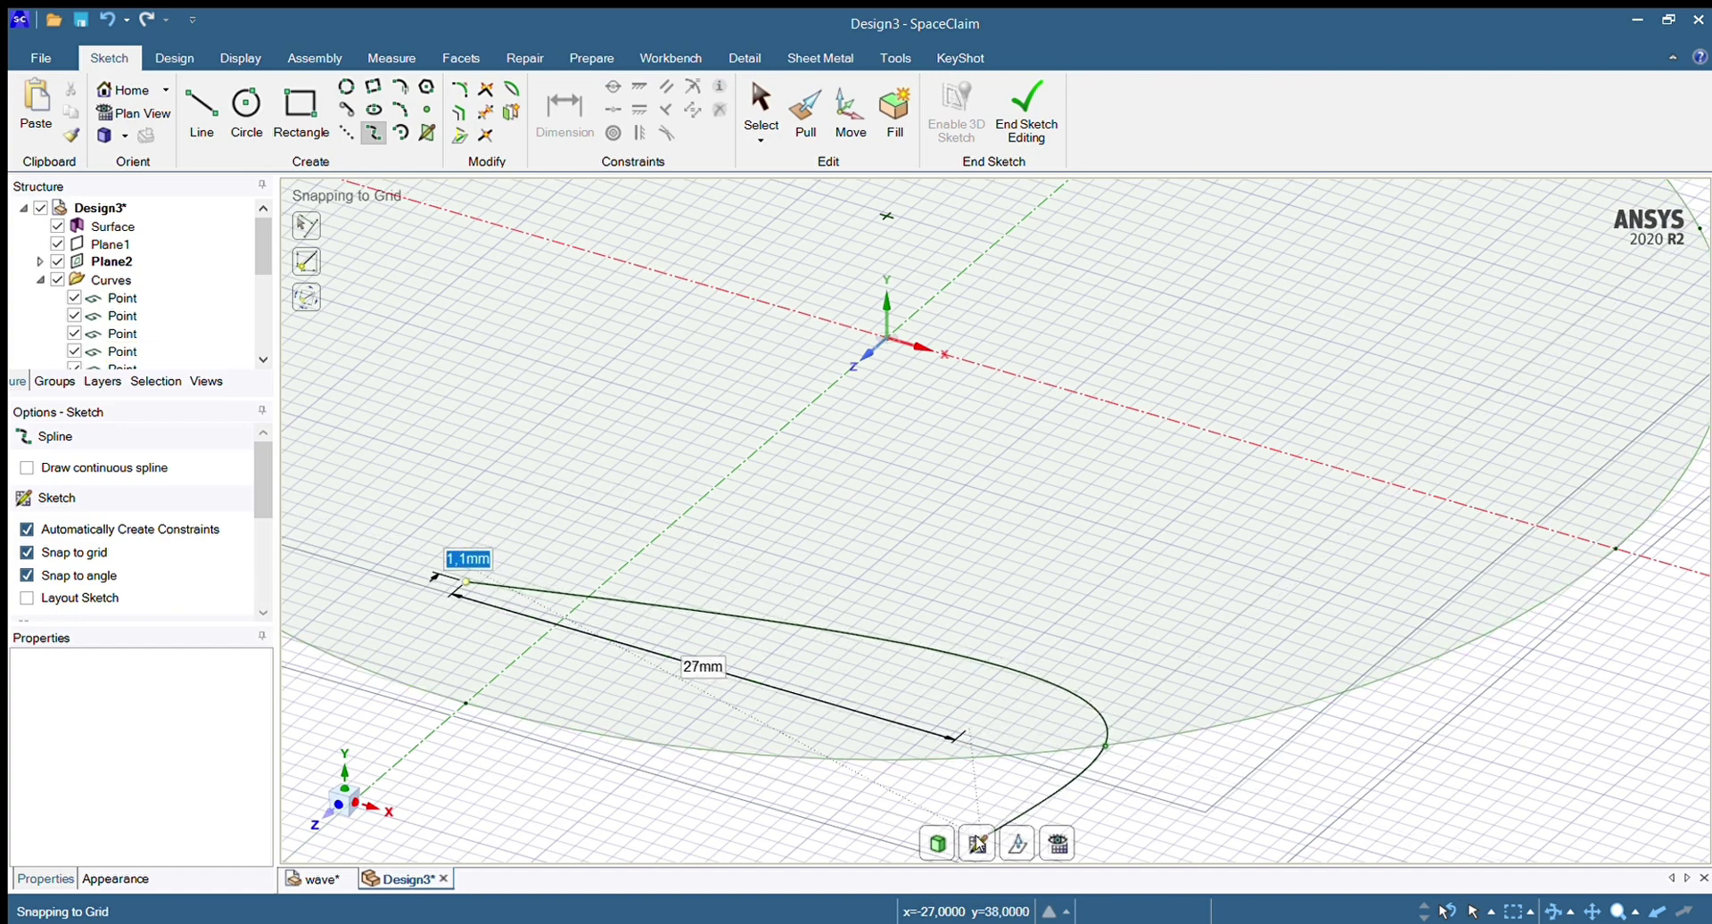
Continue the spline through the upper circle's right-hand point on the X axis and the lower circle's rear-right diagonal point
scroll(962, 724, down, 5)
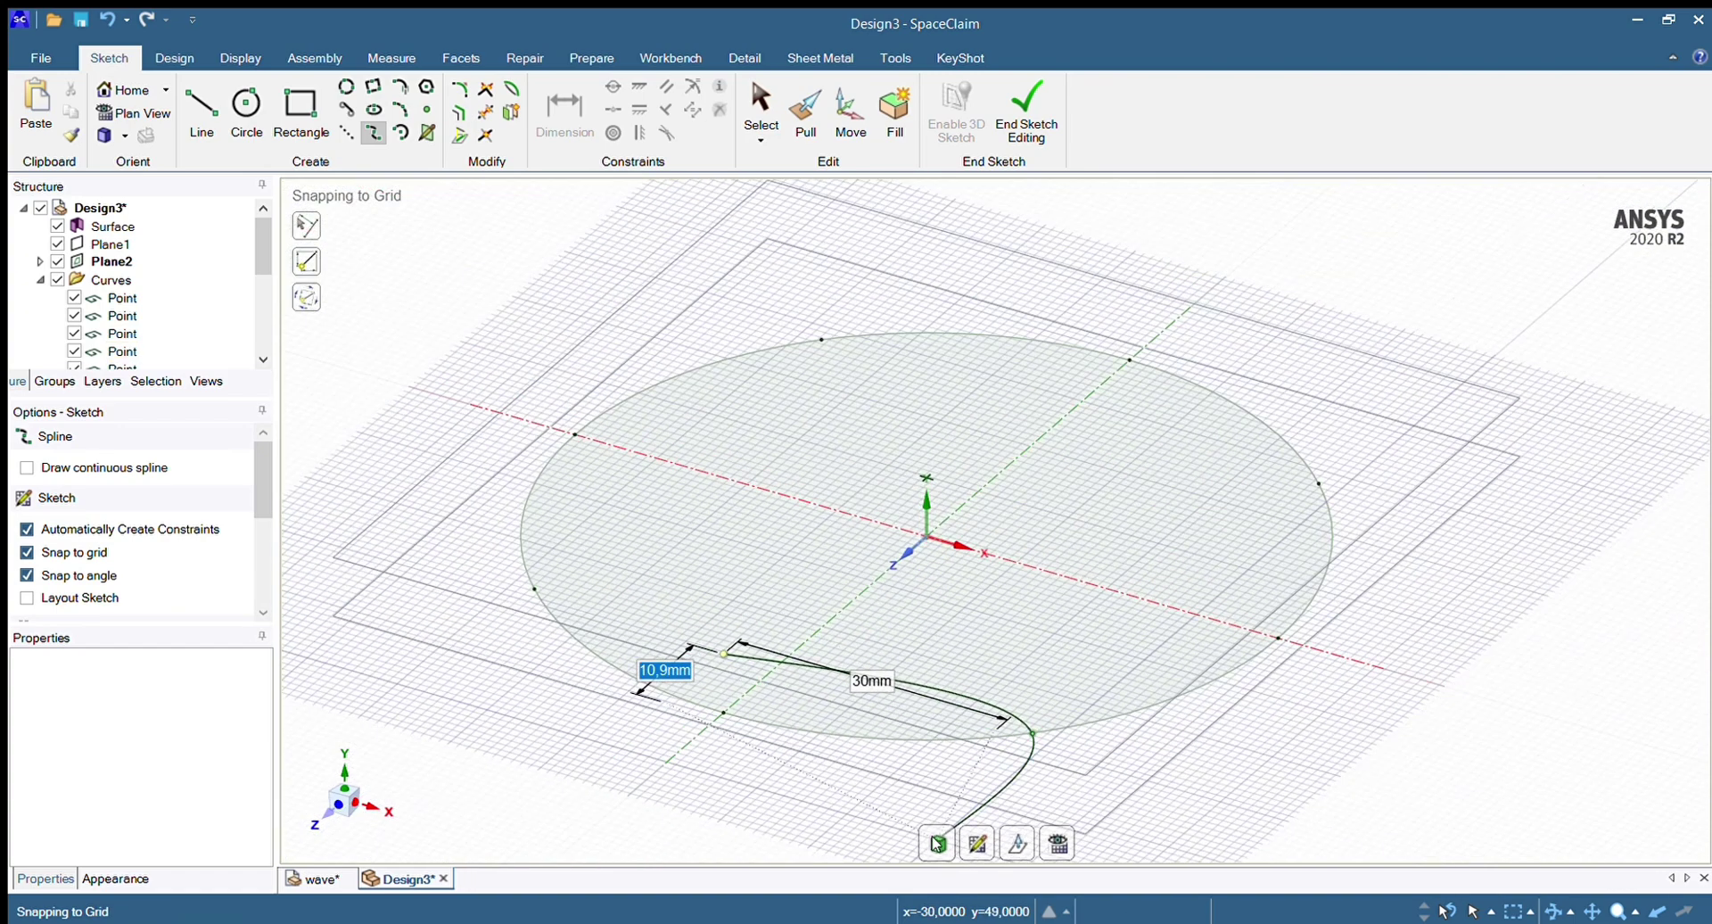
click(976, 844)
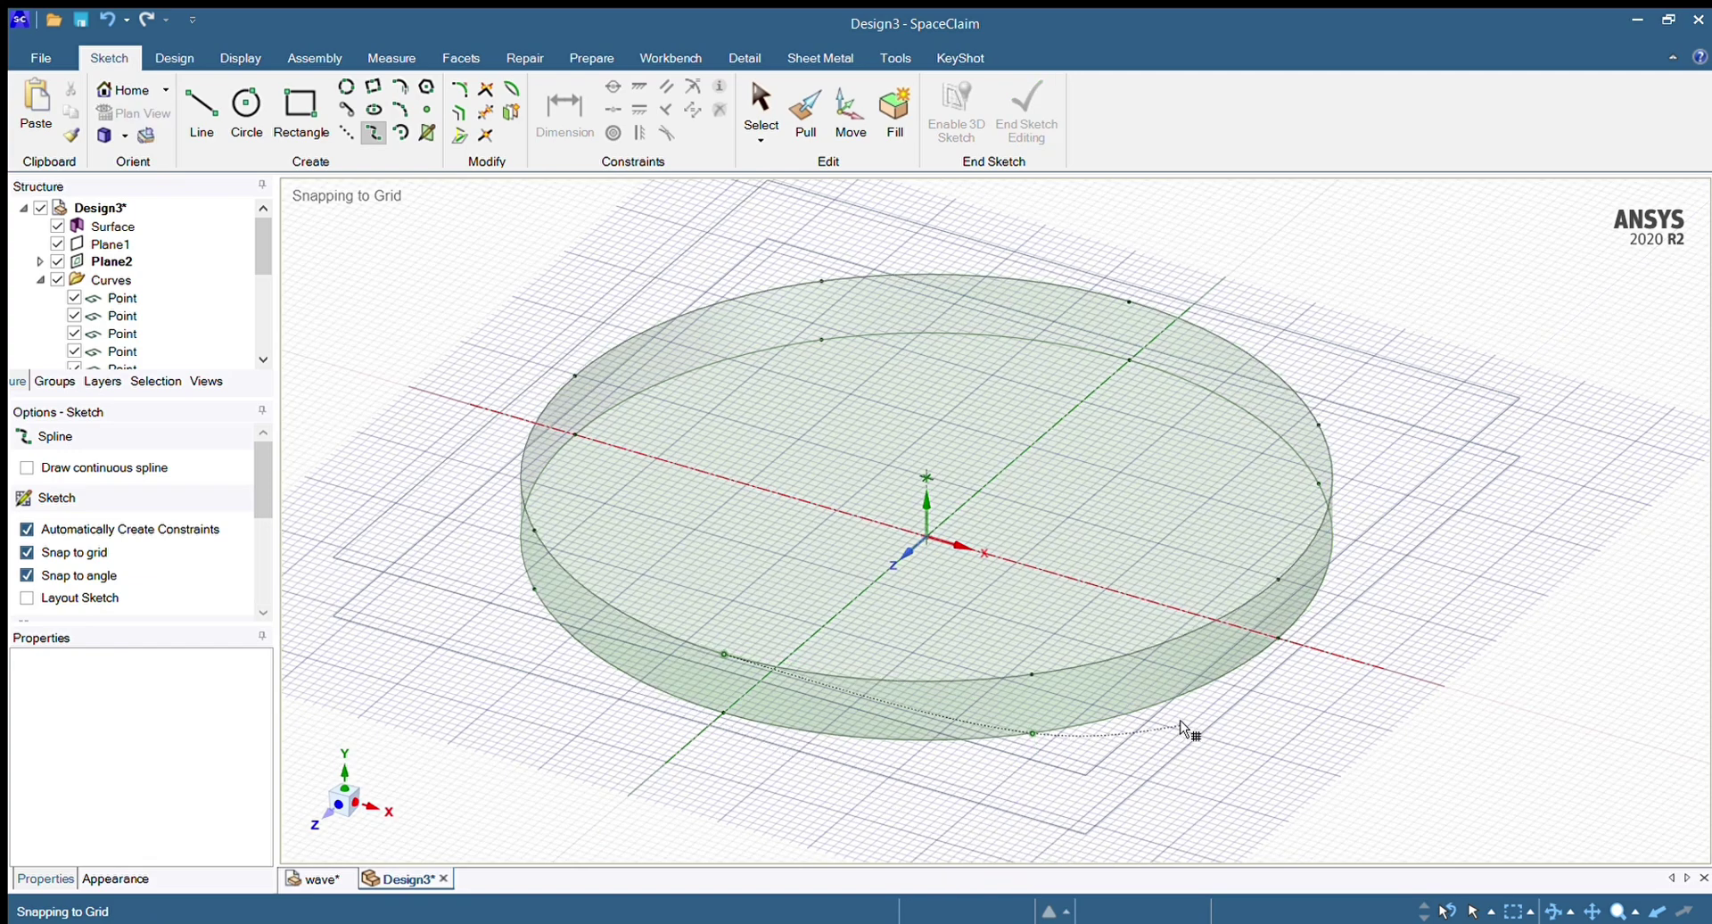
key(Escape)
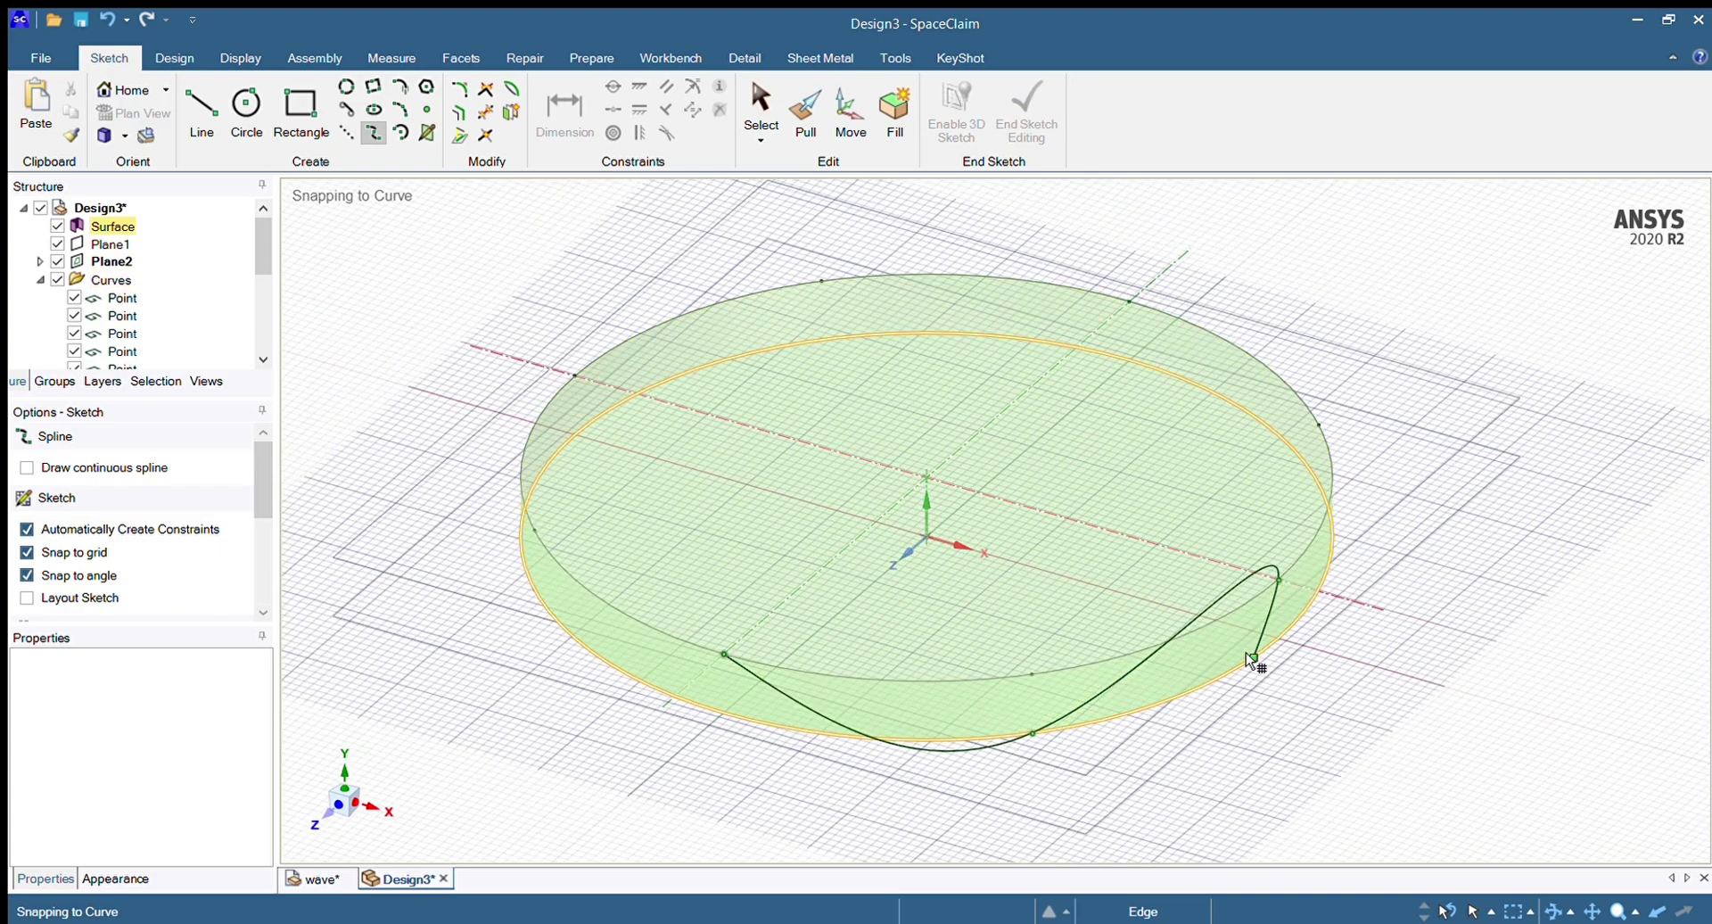
click(1245, 651)
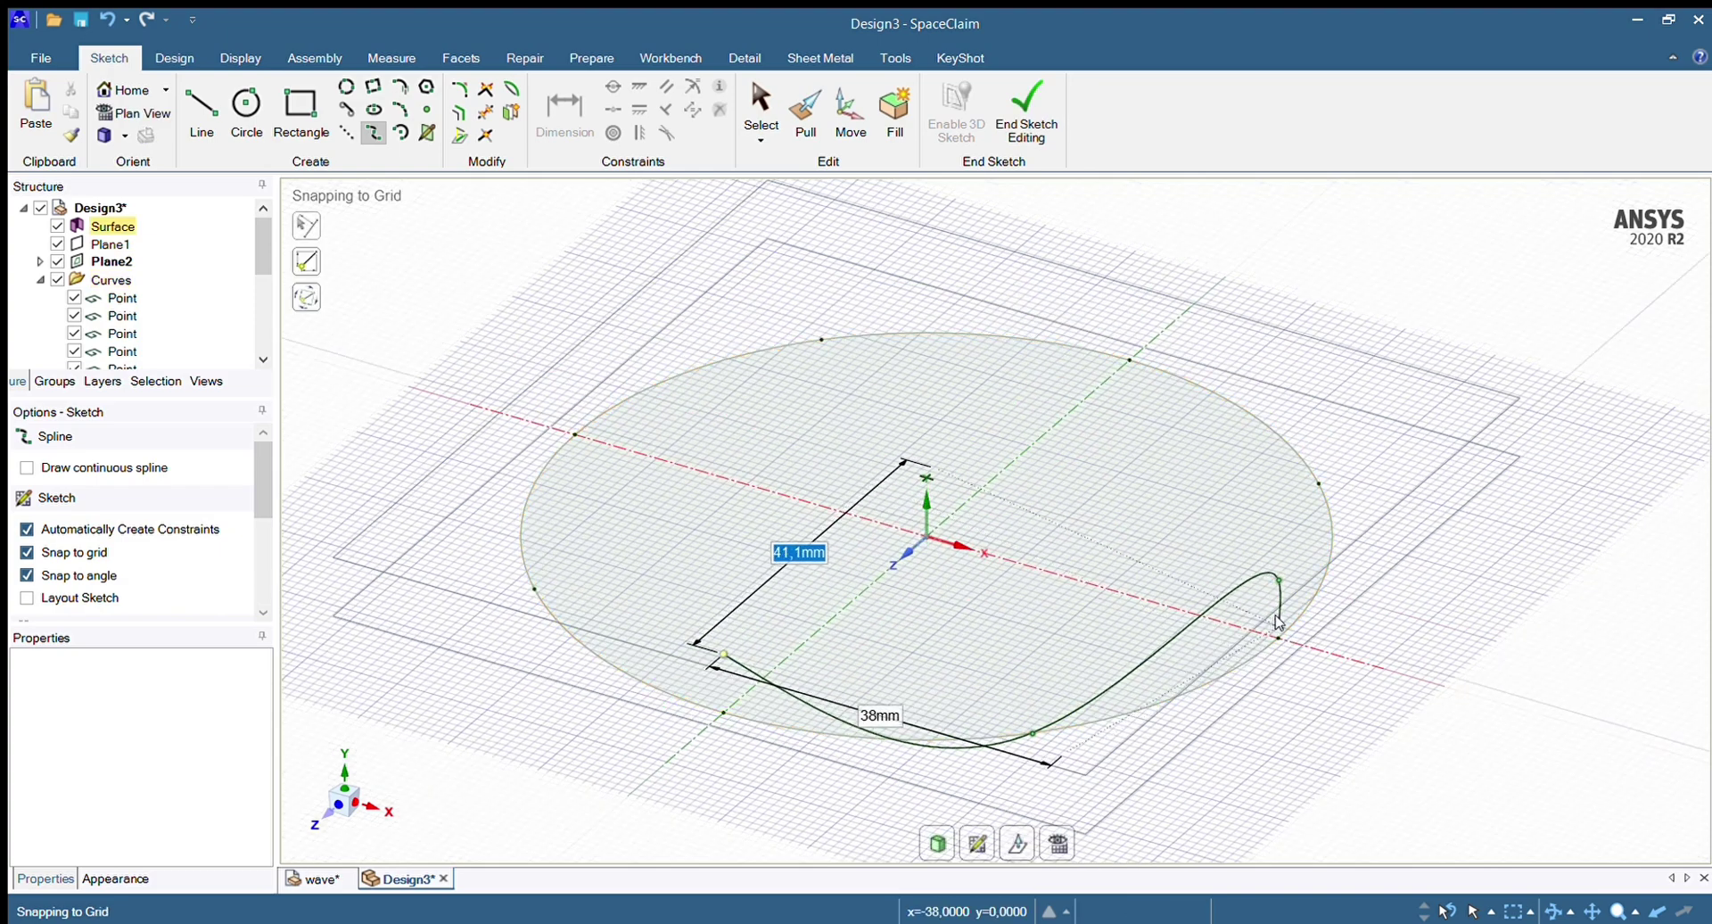
click(1319, 484)
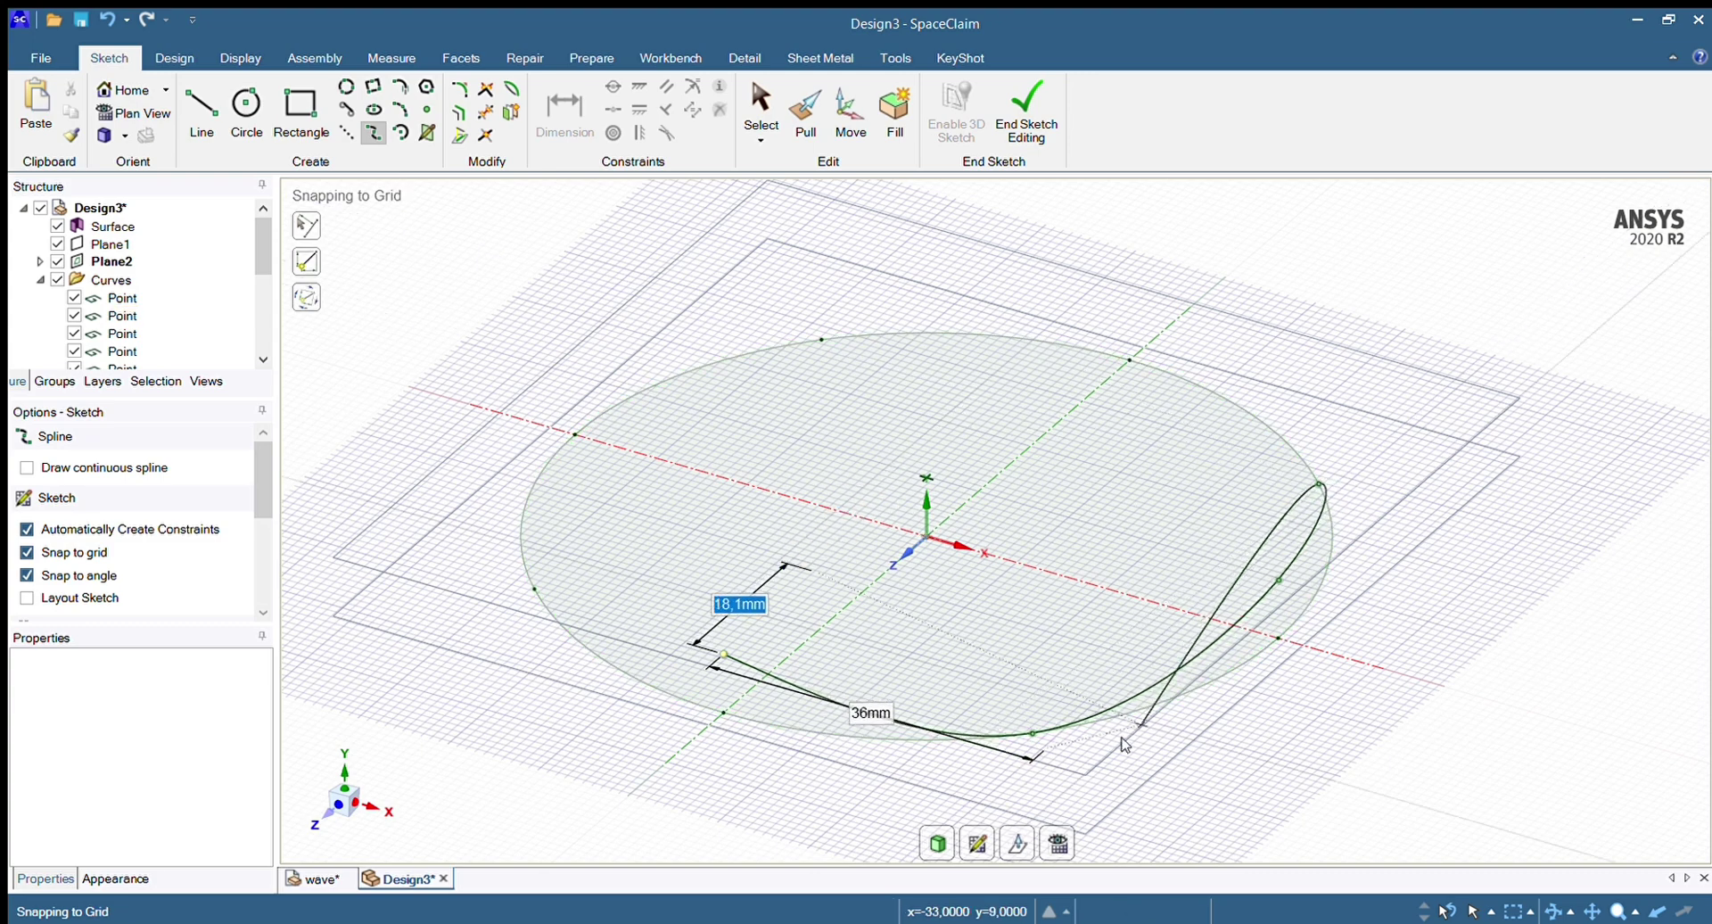
Extend the spline up to the upper circle's rear point on the Z axis
click(979, 844)
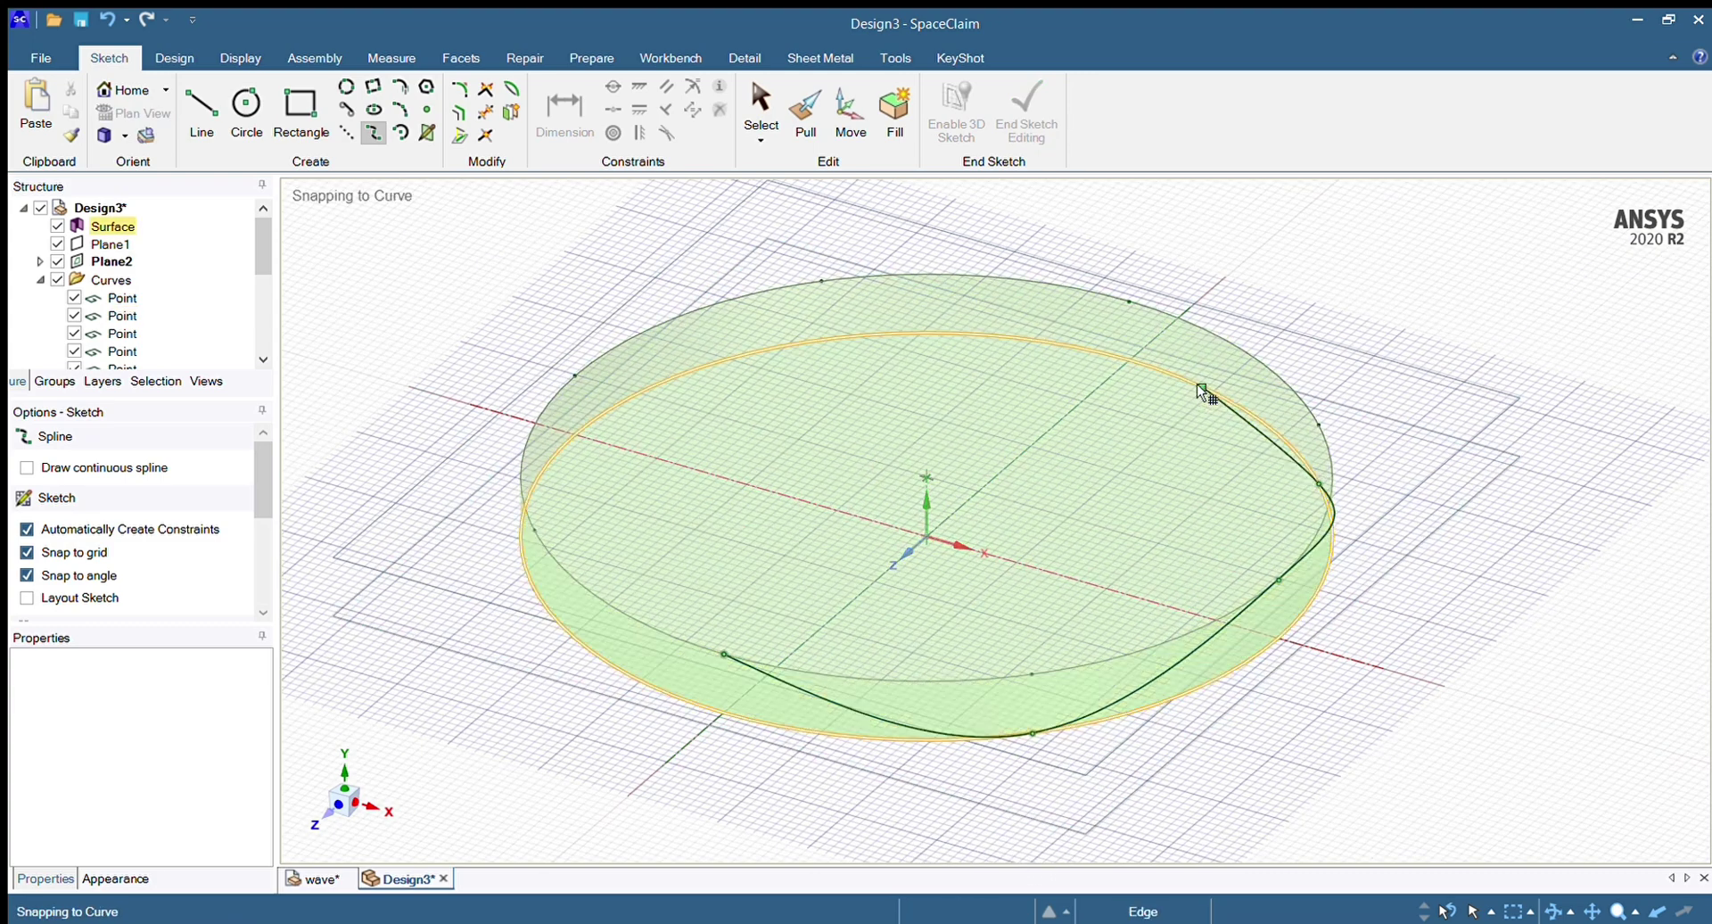
click(1208, 334)
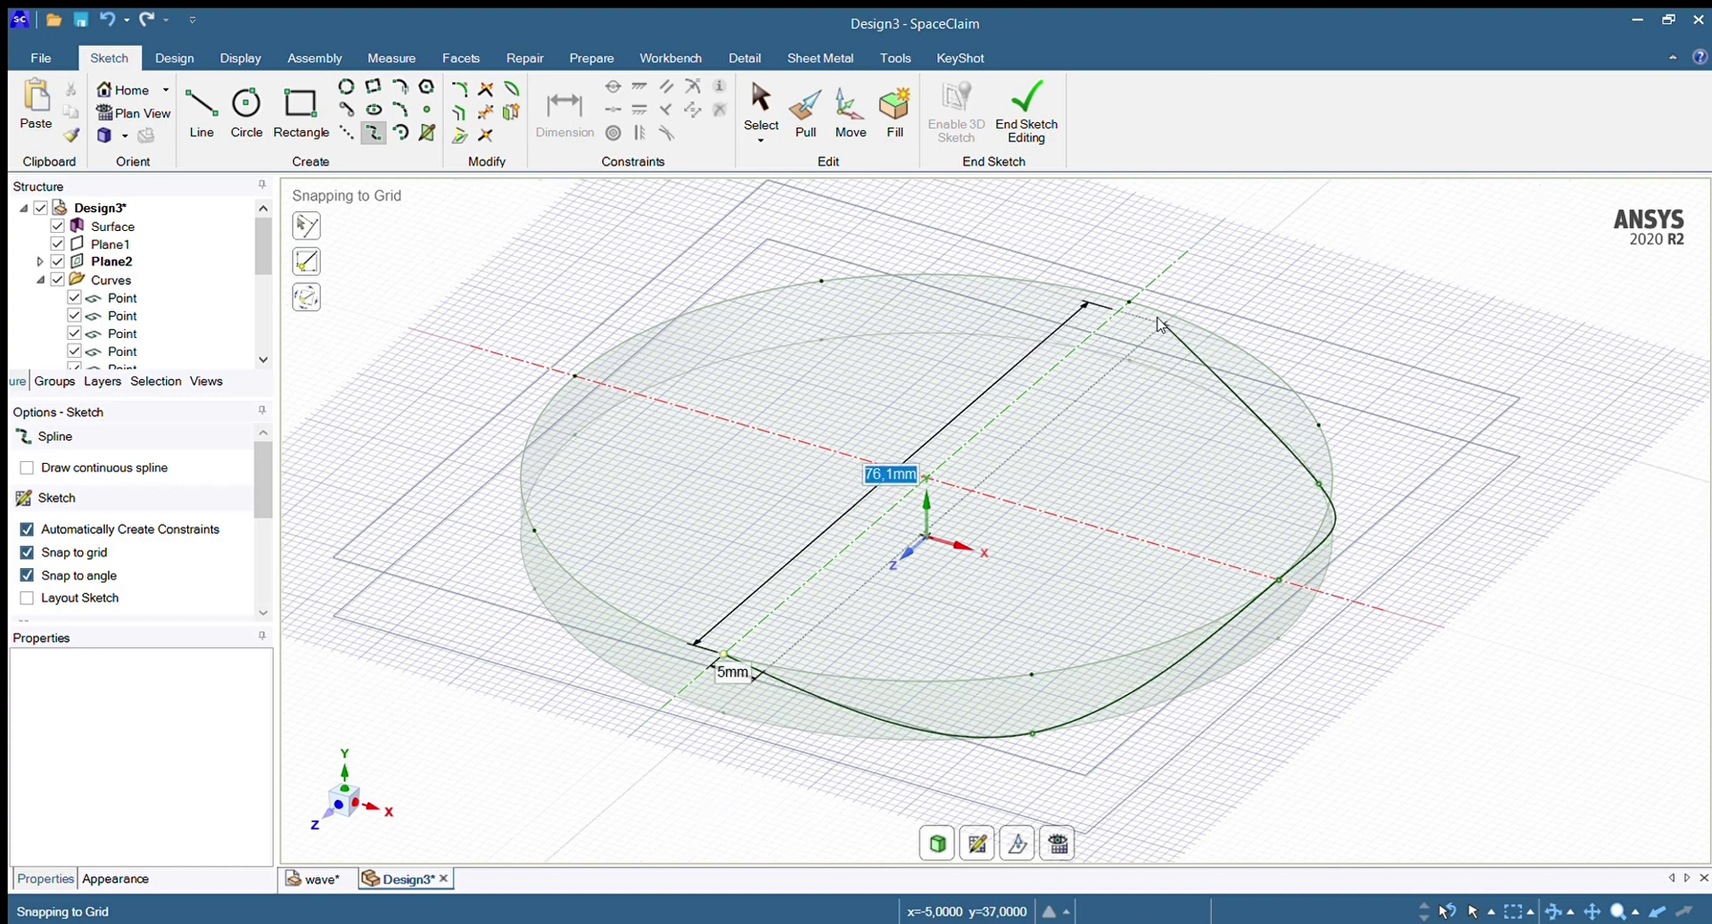
scroll(1128, 306, down, 2)
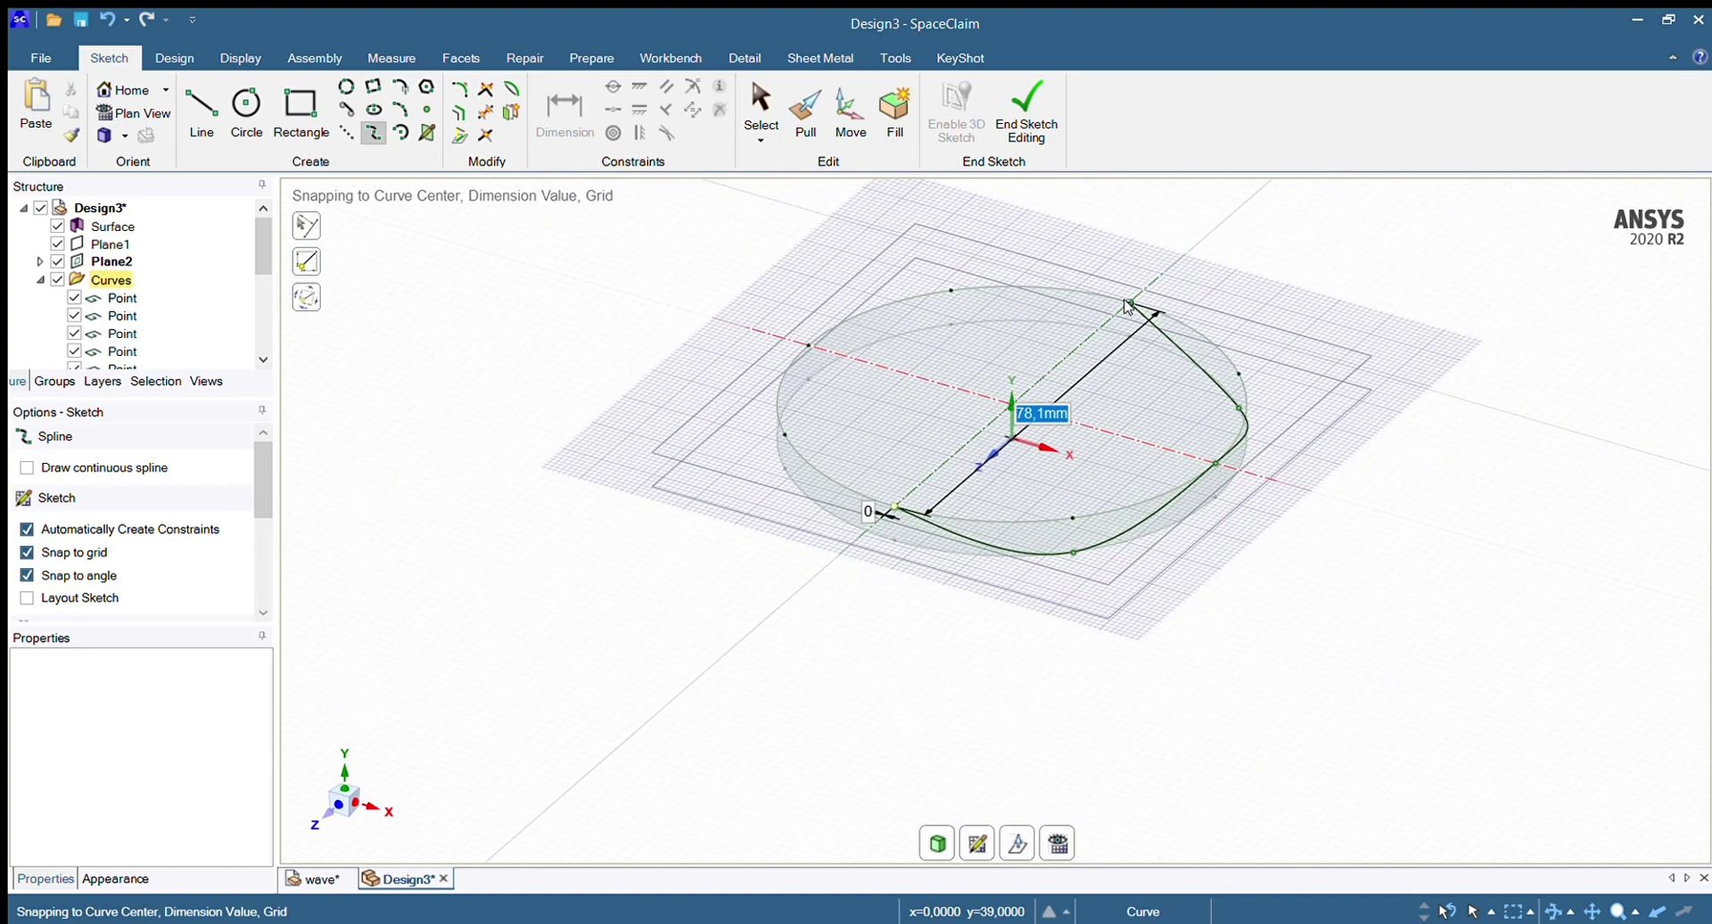
click(1128, 306)
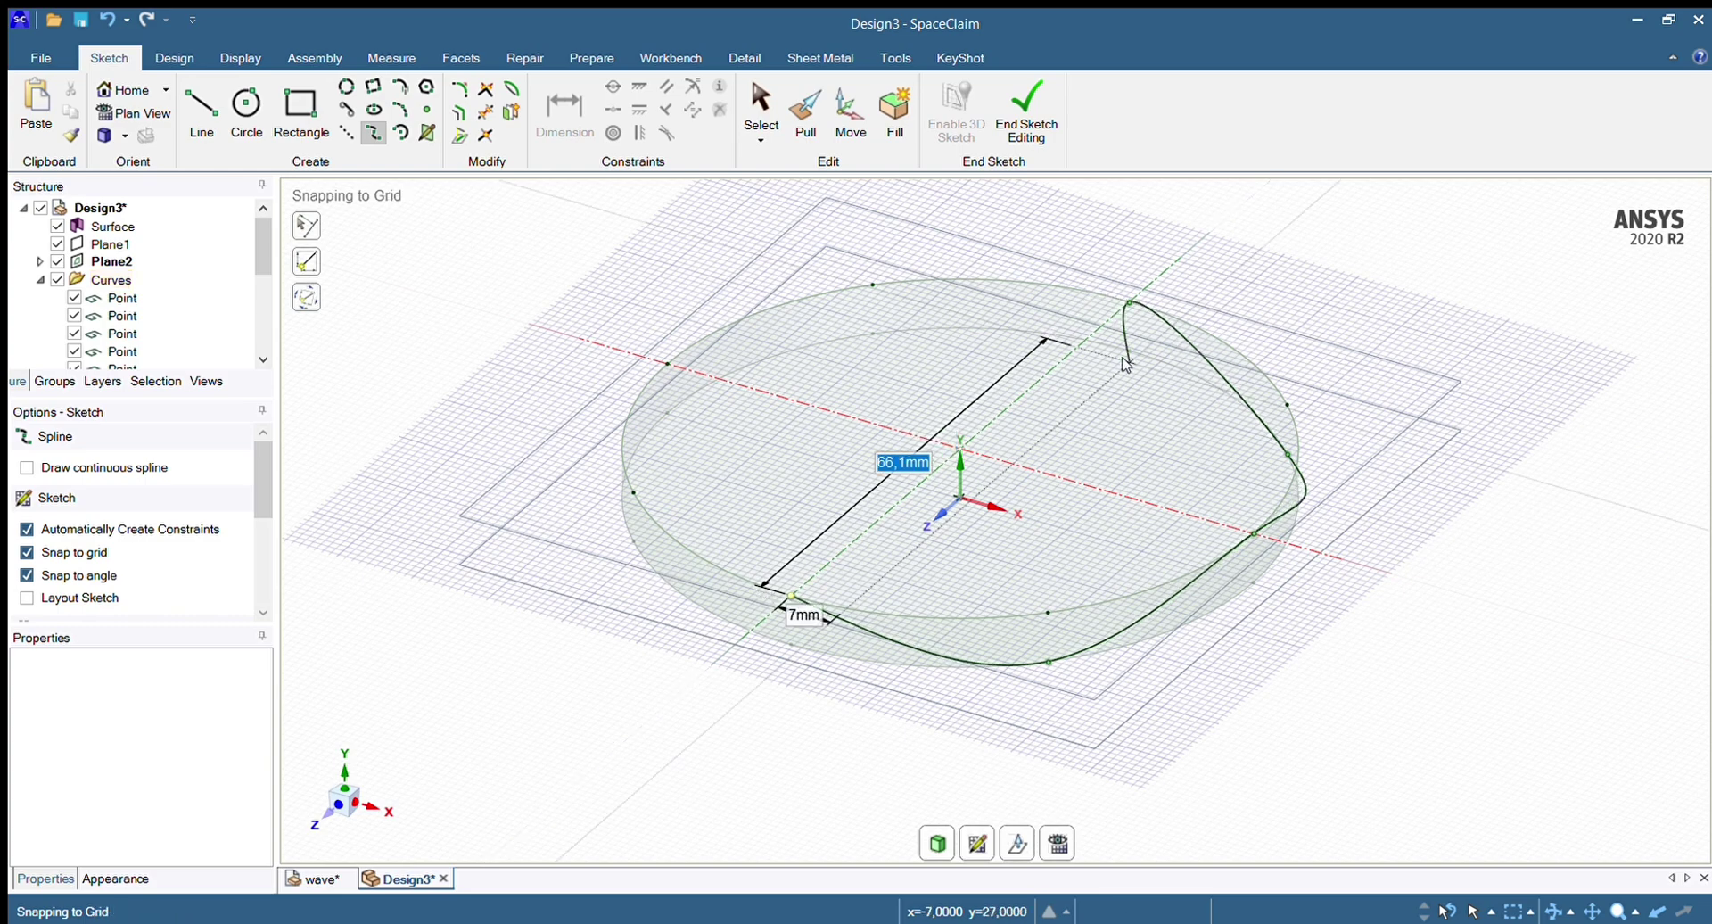
Continue the spline through the lower circle's rear-left diagonal point and the upper circle's left-hand point on the X axis
click(977, 844)
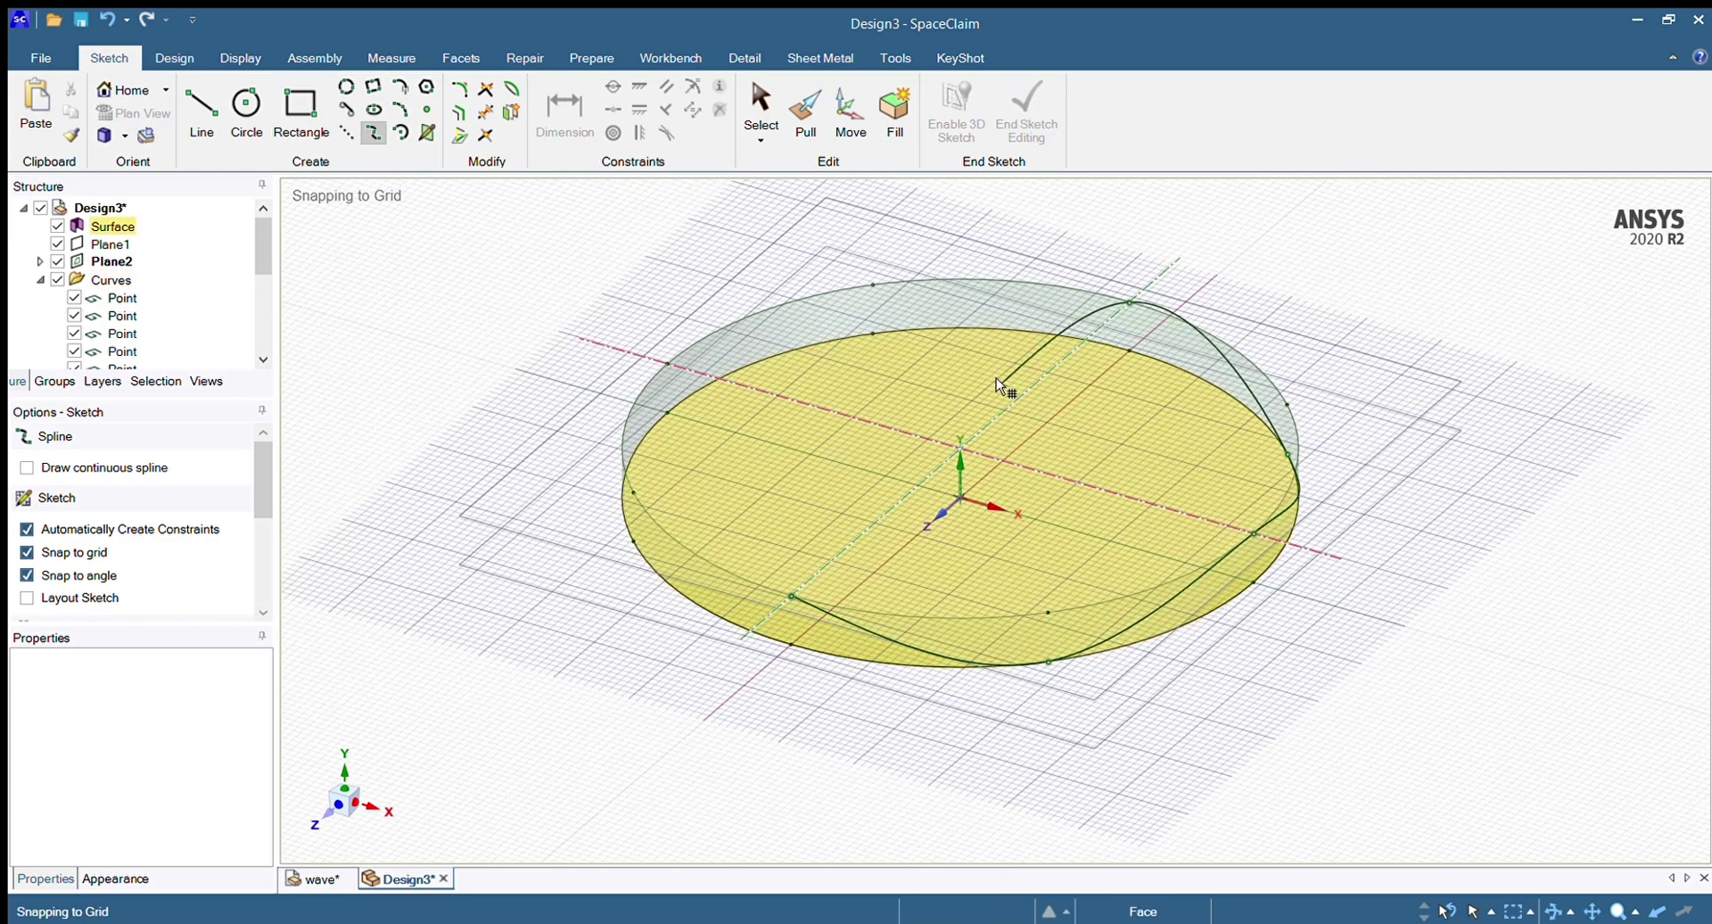
click(976, 325)
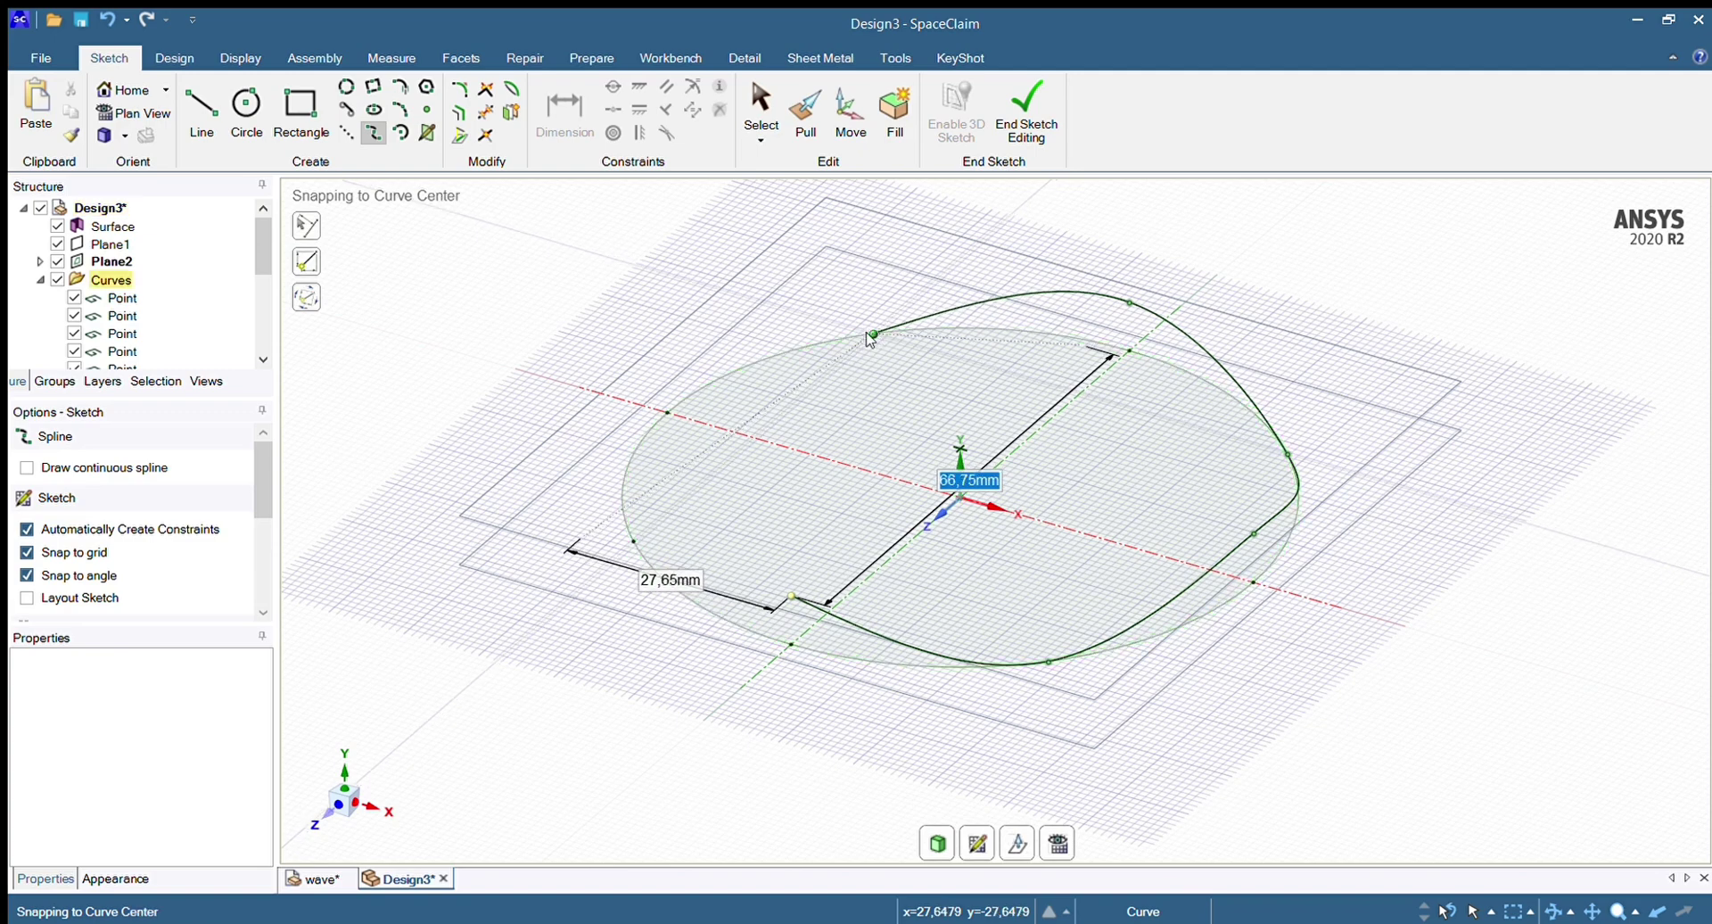
scroll(871, 339, up, 3)
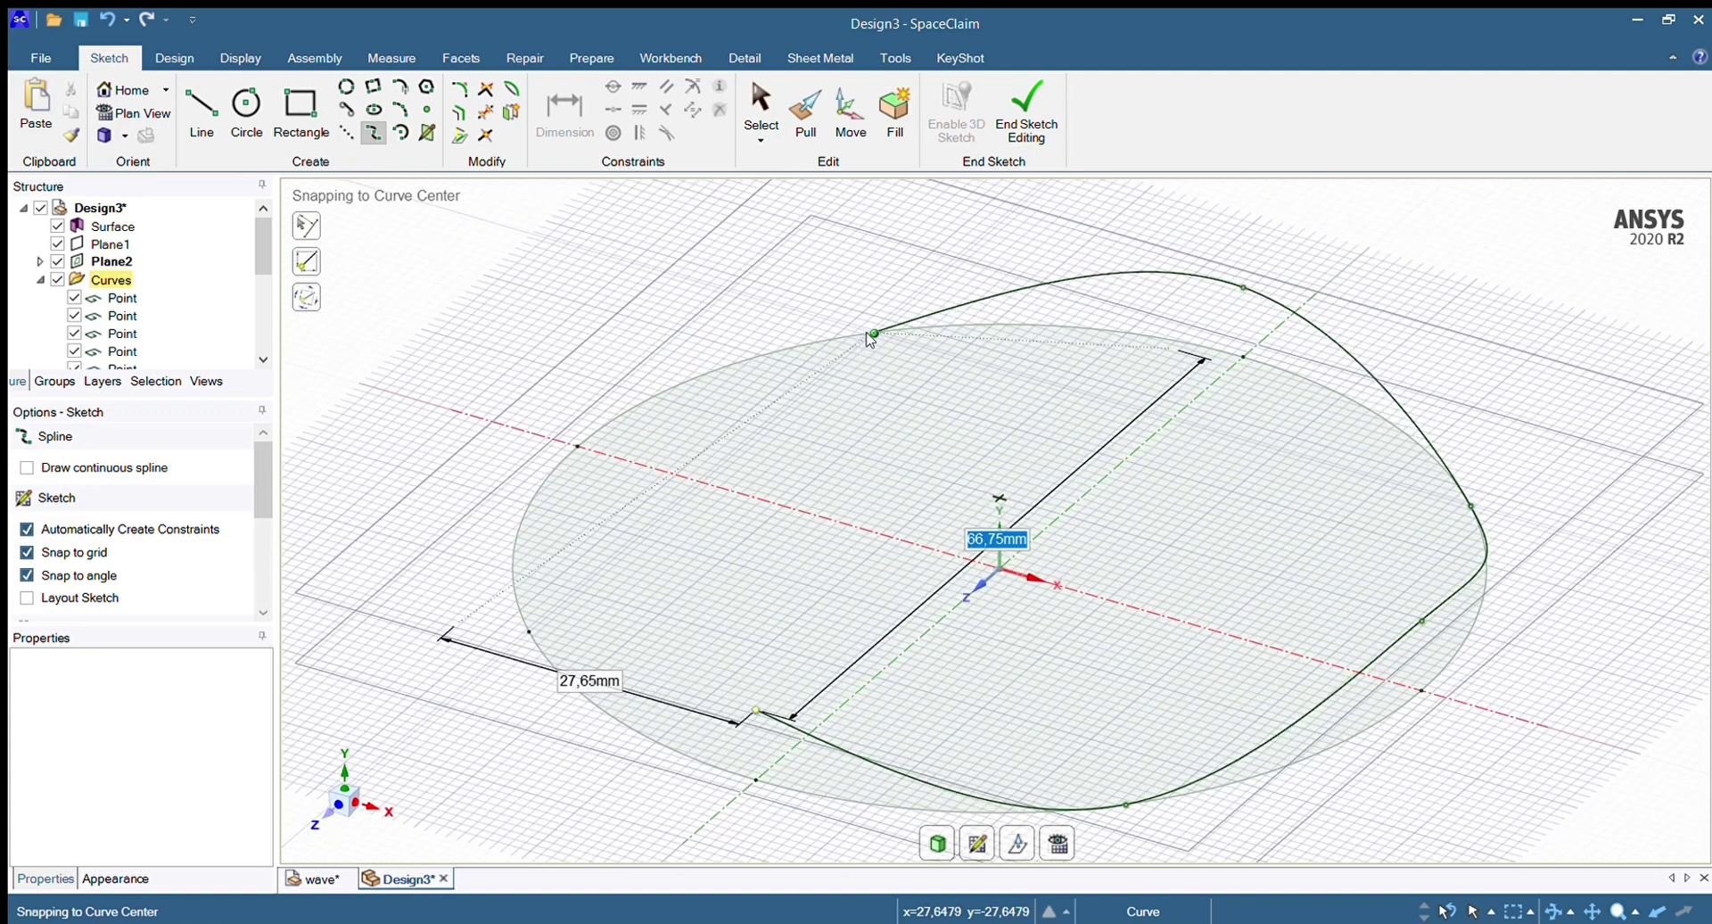
click(872, 336)
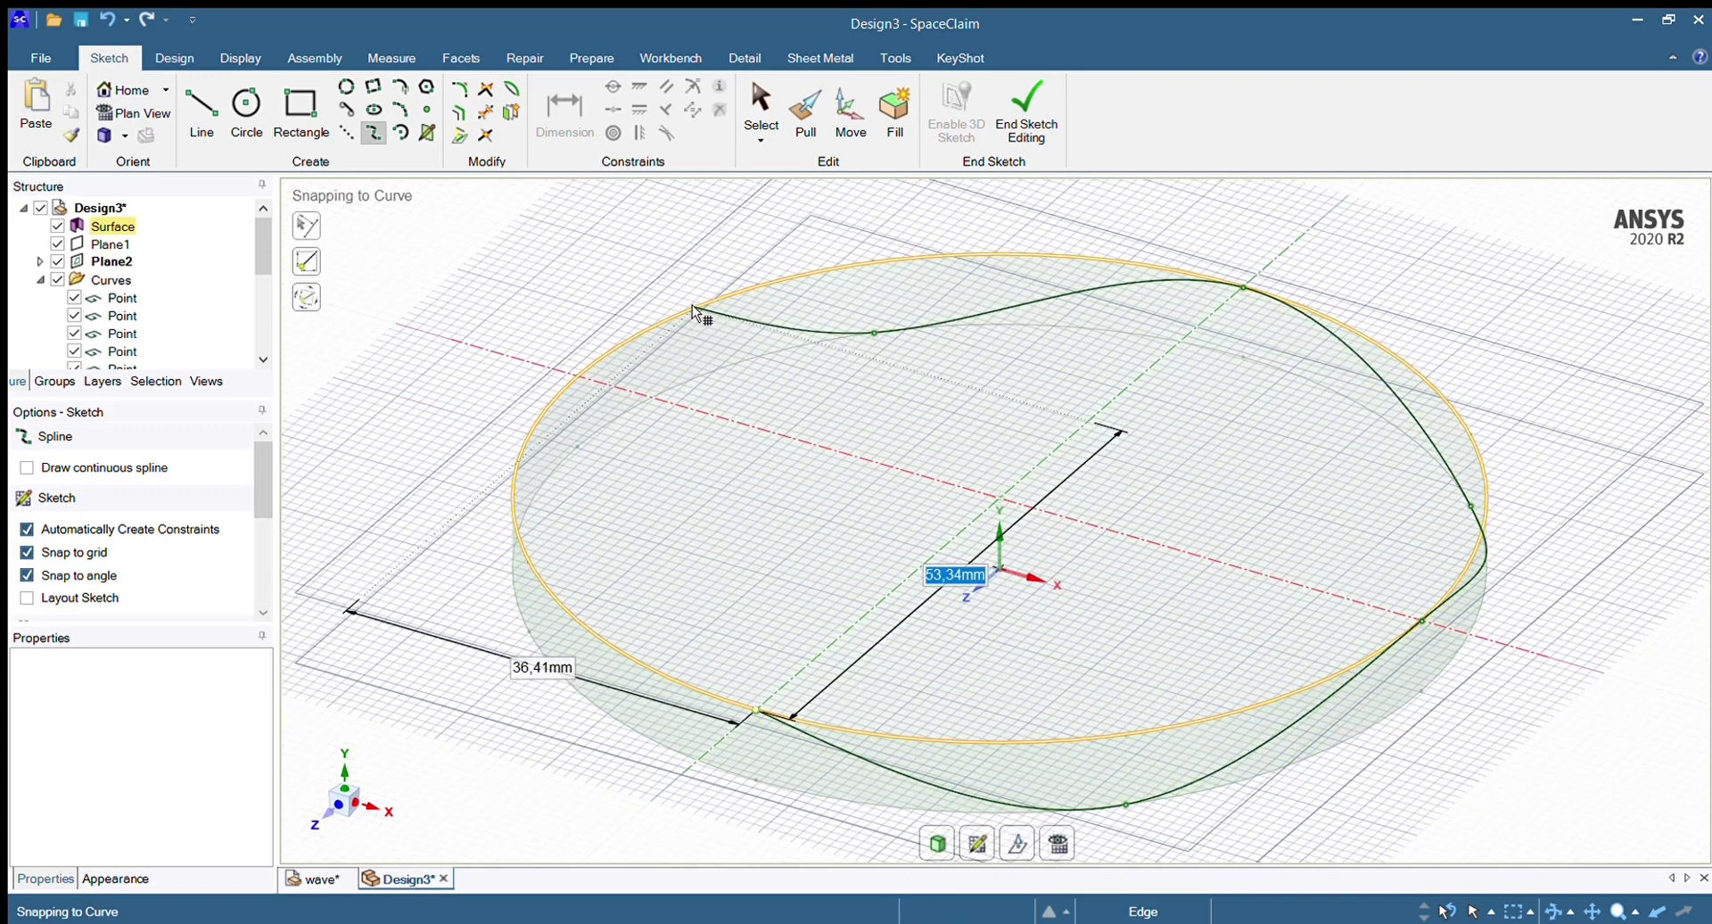
click(575, 377)
scroll(631, 428, up, 2)
scroll(630, 428, down, 5)
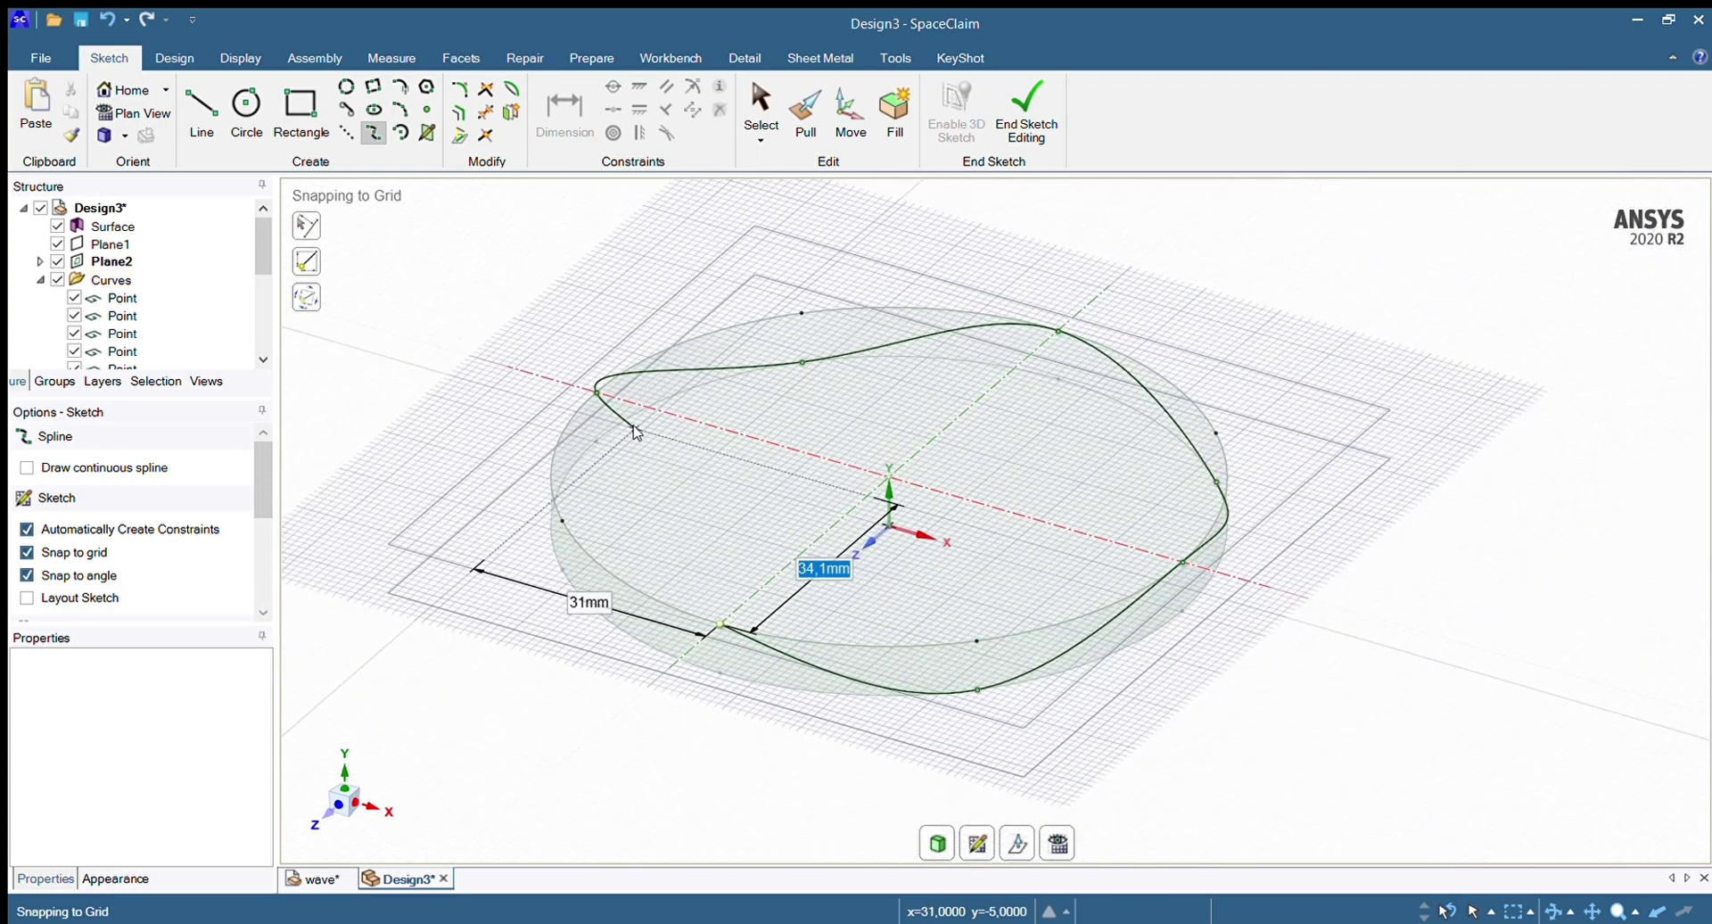
Continue the spline through the lower circle's front-left diagonal point and close it at its start point on the upper circle
double_click(733, 640)
click(937, 843)
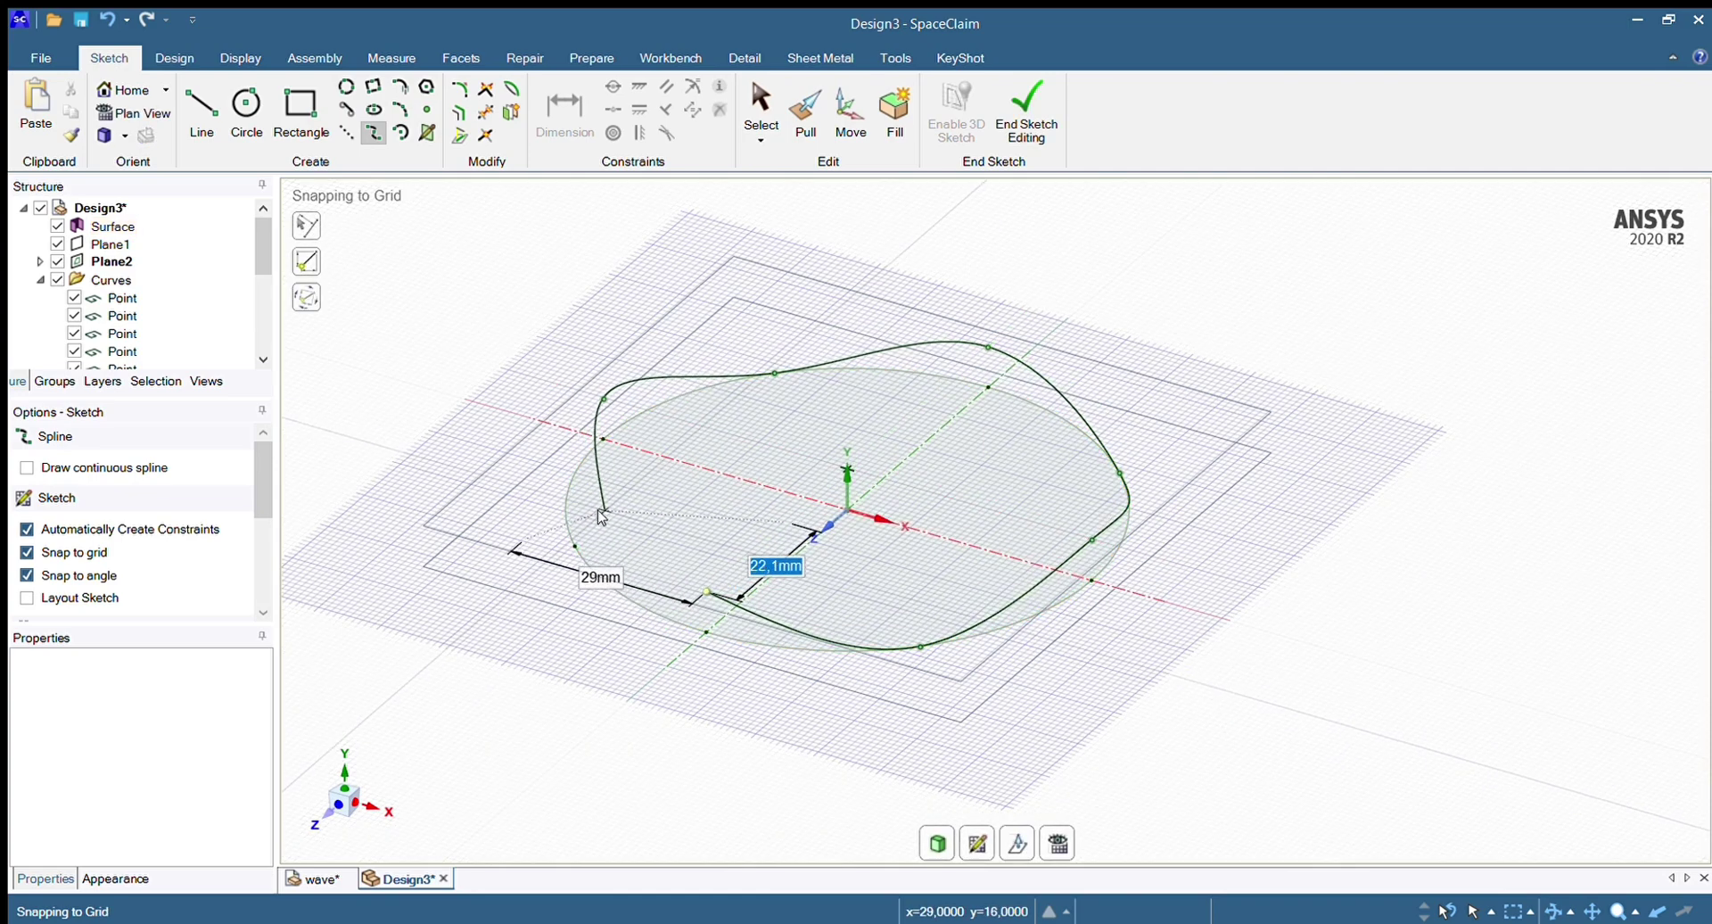
scroll(576, 551, up, 4)
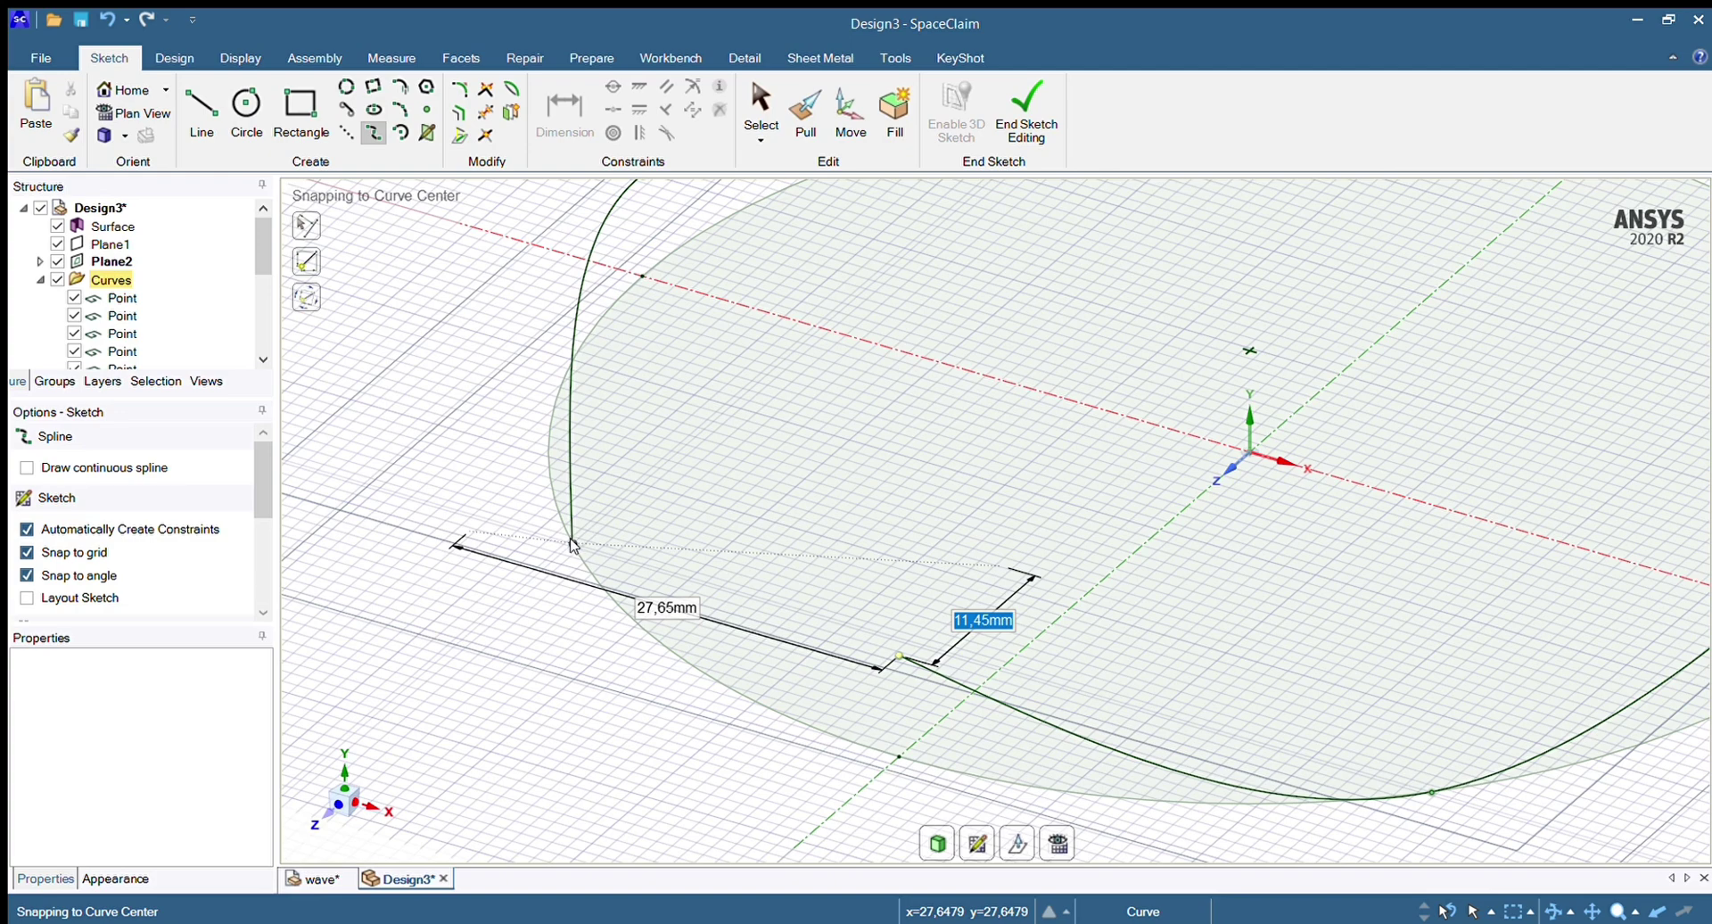
scroll(631, 539, down, 5)
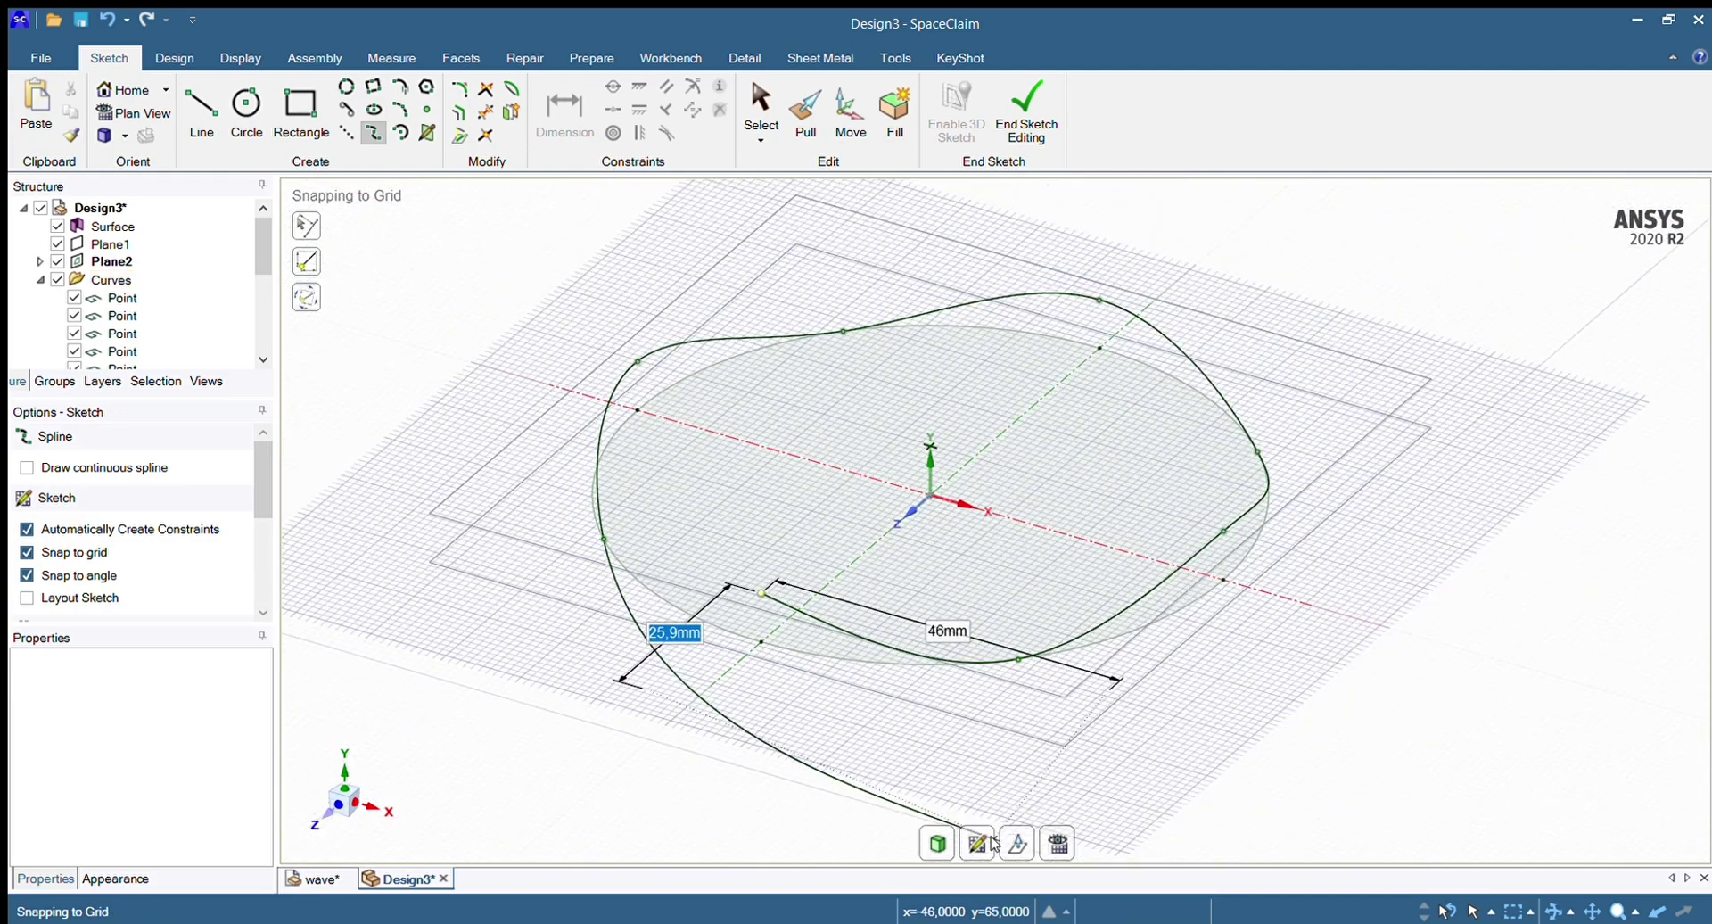
click(990, 844)
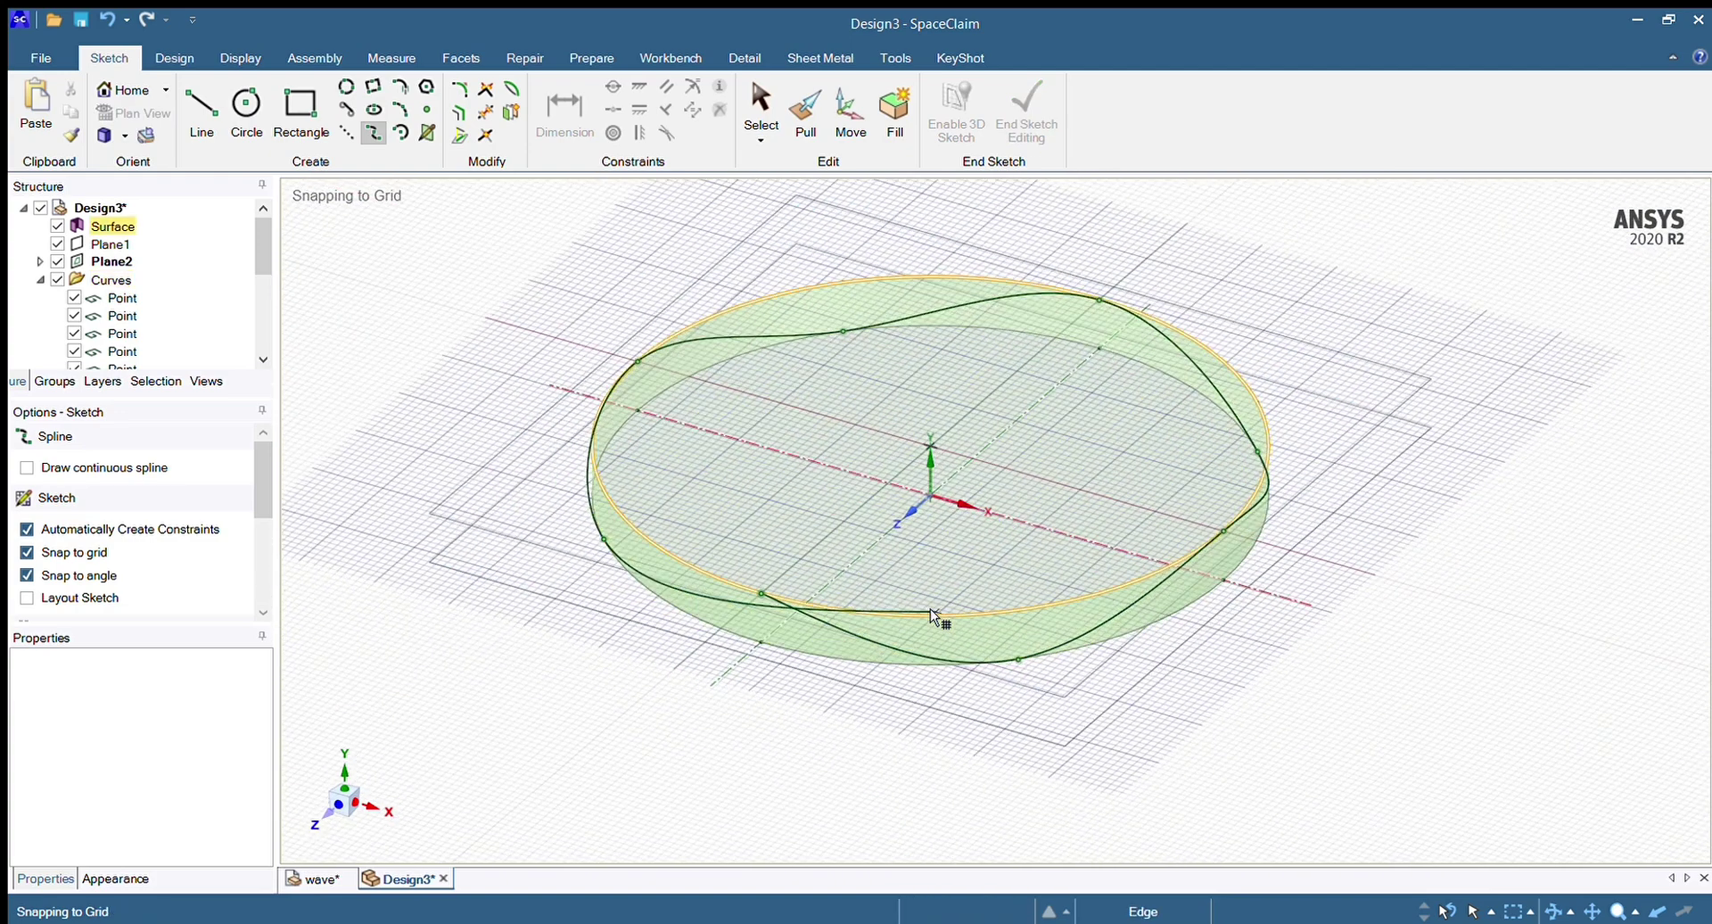
click(932, 615)
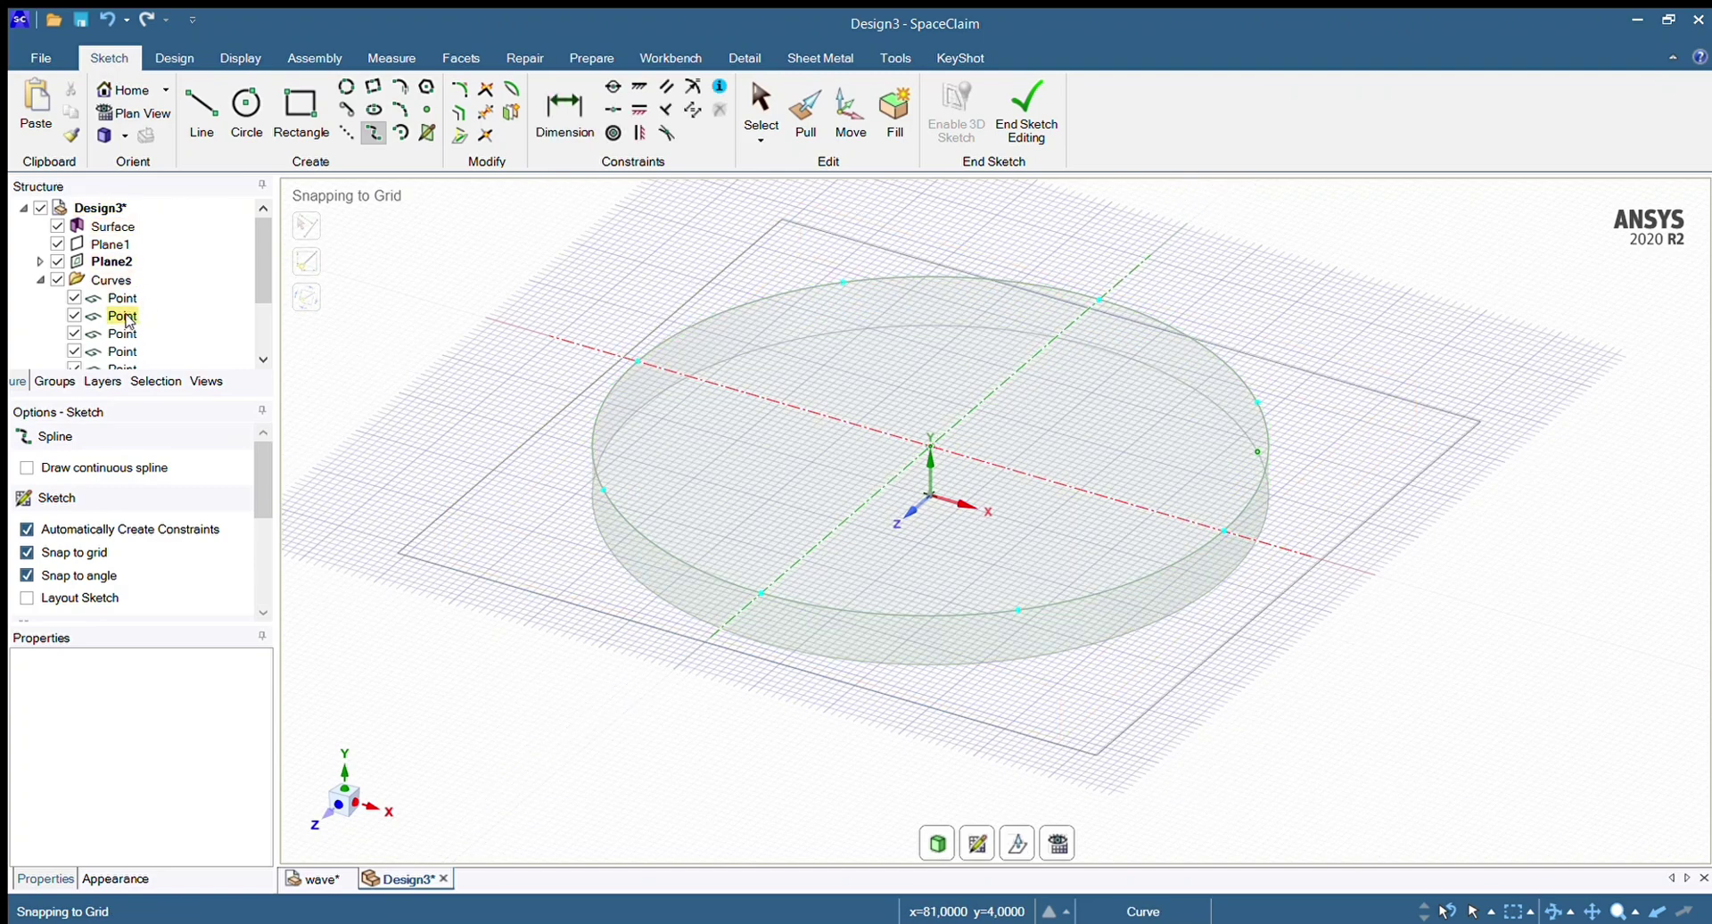
Select the finished spline and examine its wave shape in isometric, top and front views
scroll(124, 312, down, 3)
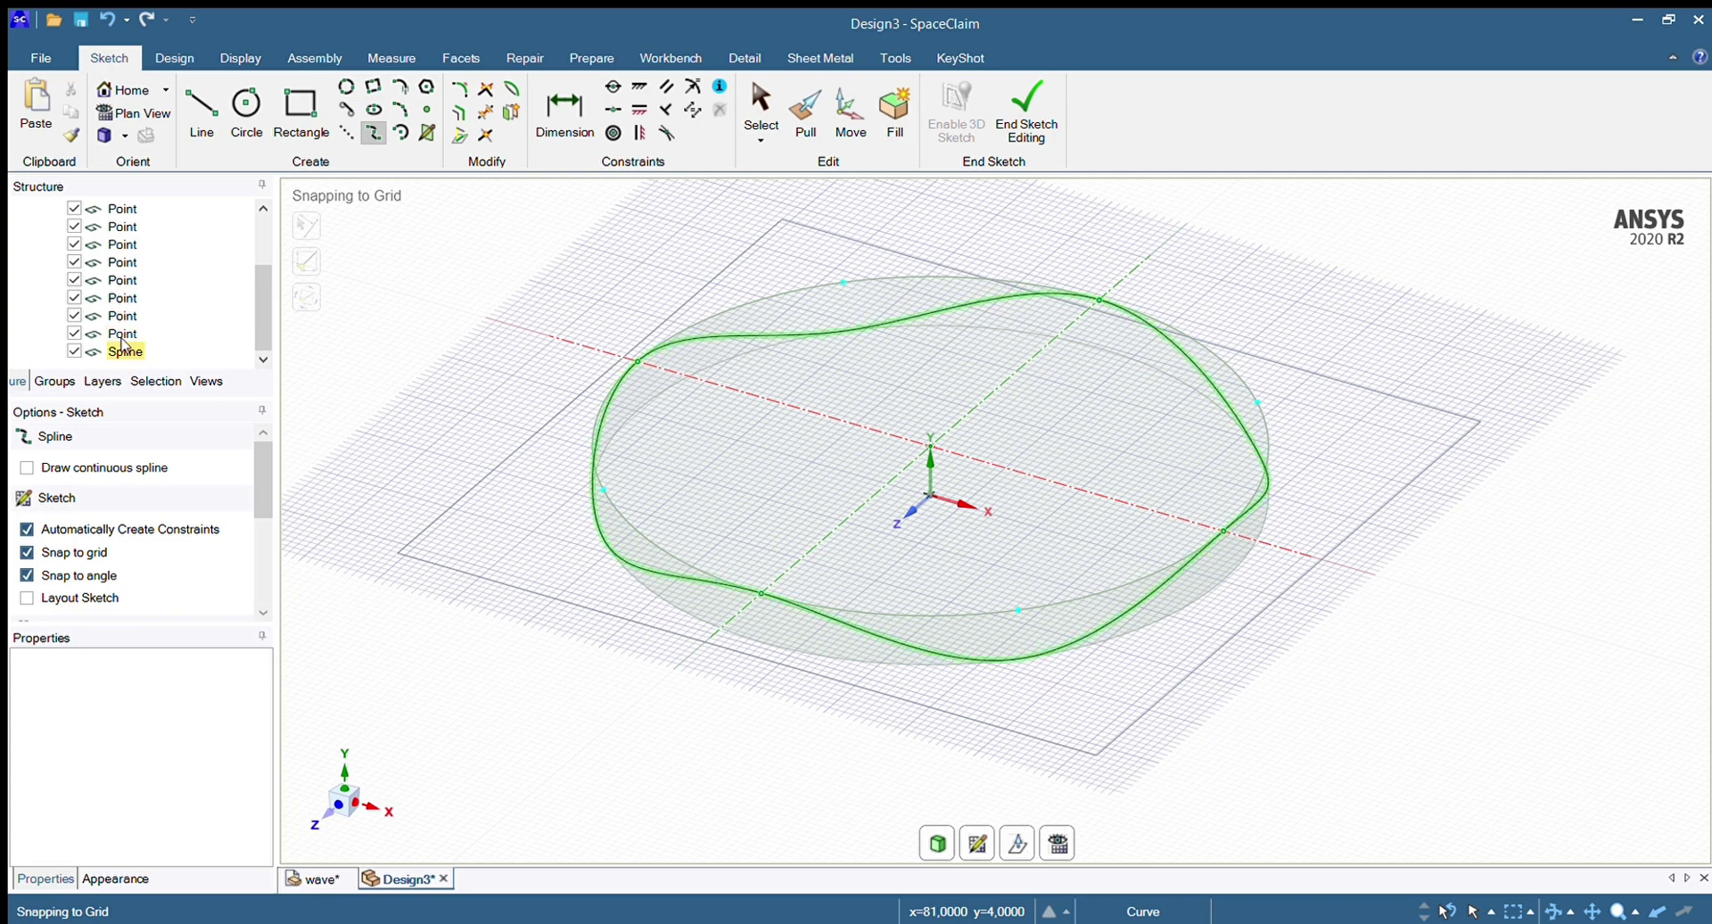
click(123, 349)
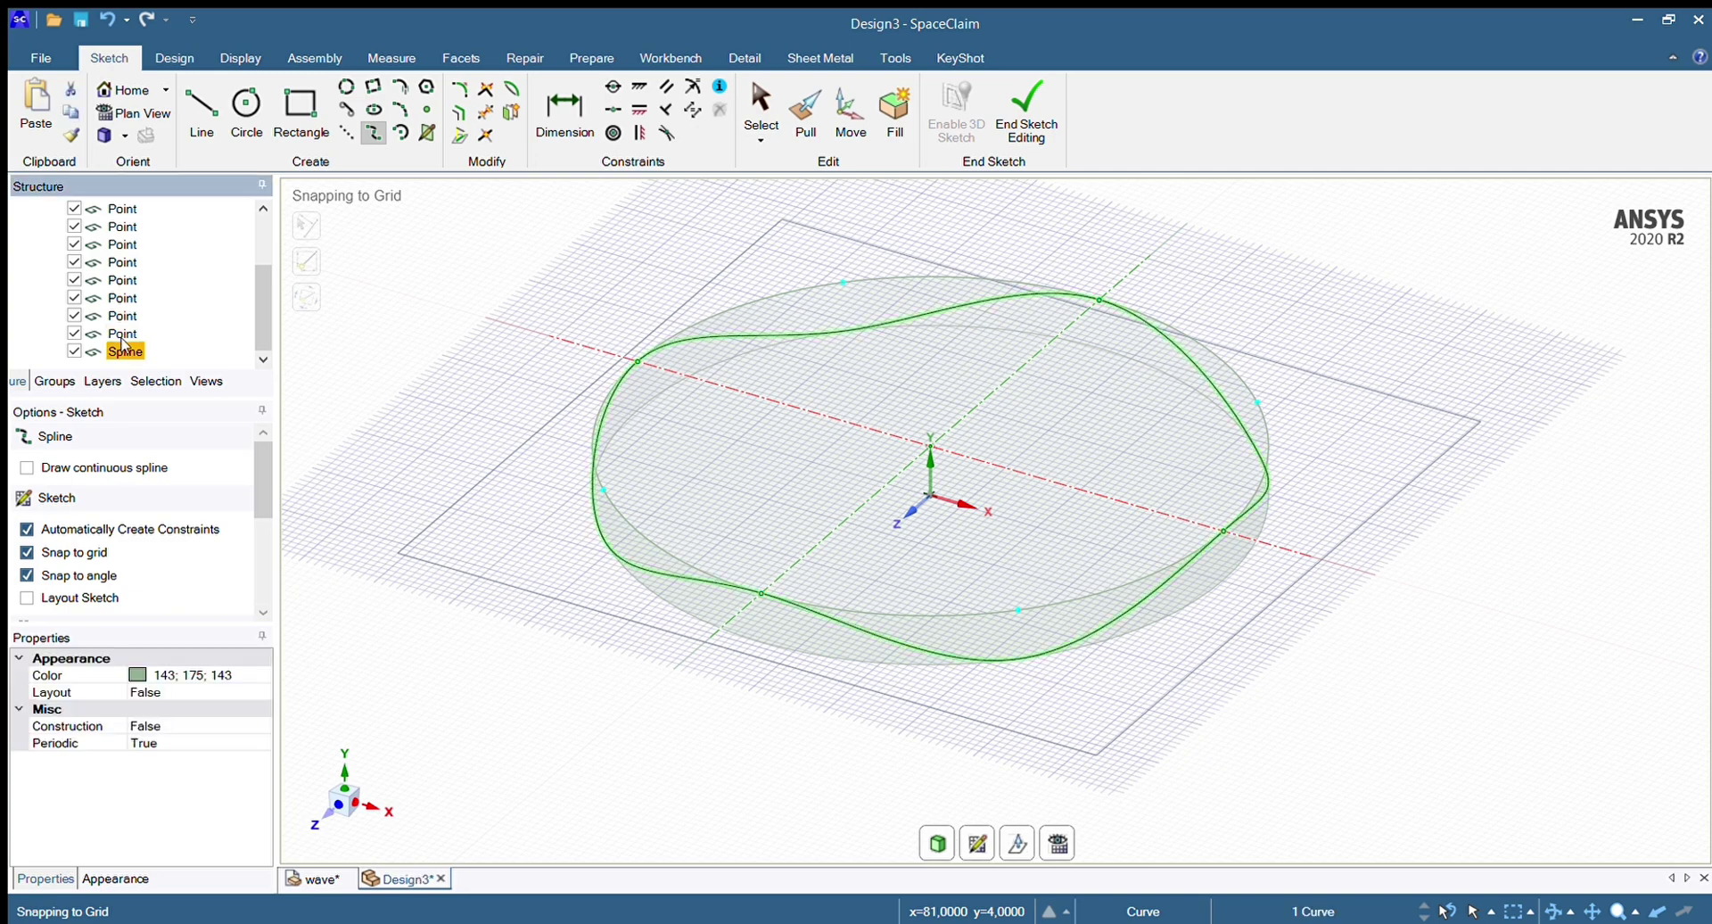
click(105, 136)
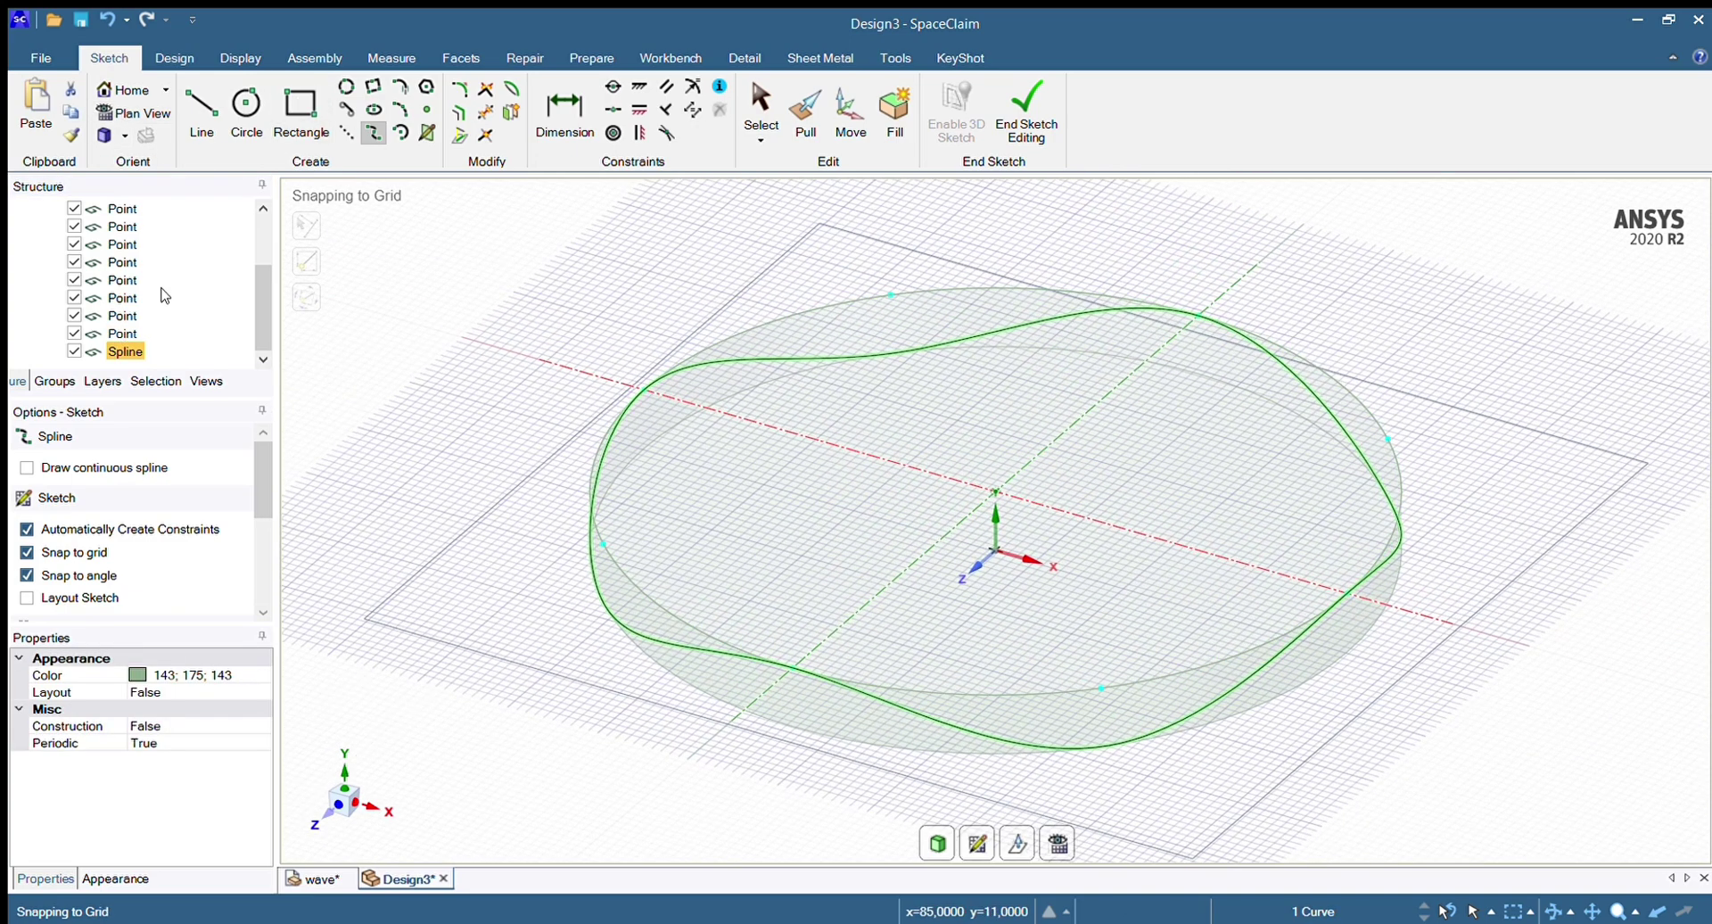
mouse_move(1374, 709)
middle_down()
mouse_move(1421, 665)
mouse_move(1341, 672)
mouse_move(1368, 696)
mouse_move(1433, 681)
mouse_move(1372, 655)
mouse_move(1302, 722)
middle_up()
click(344, 760)
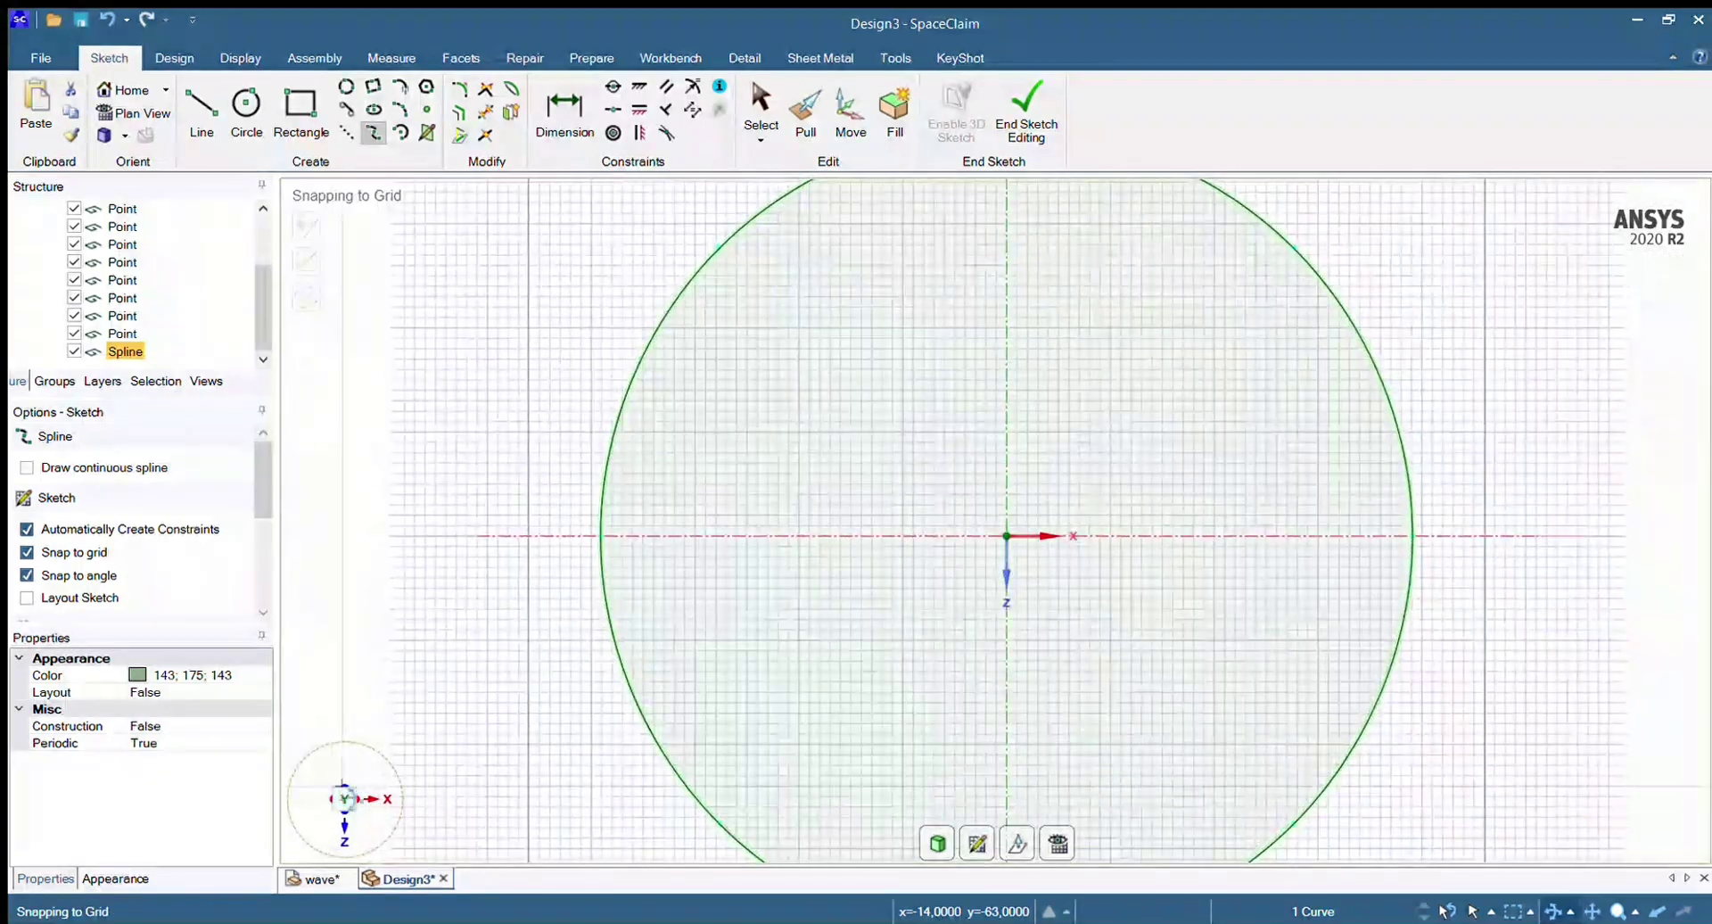
click(345, 831)
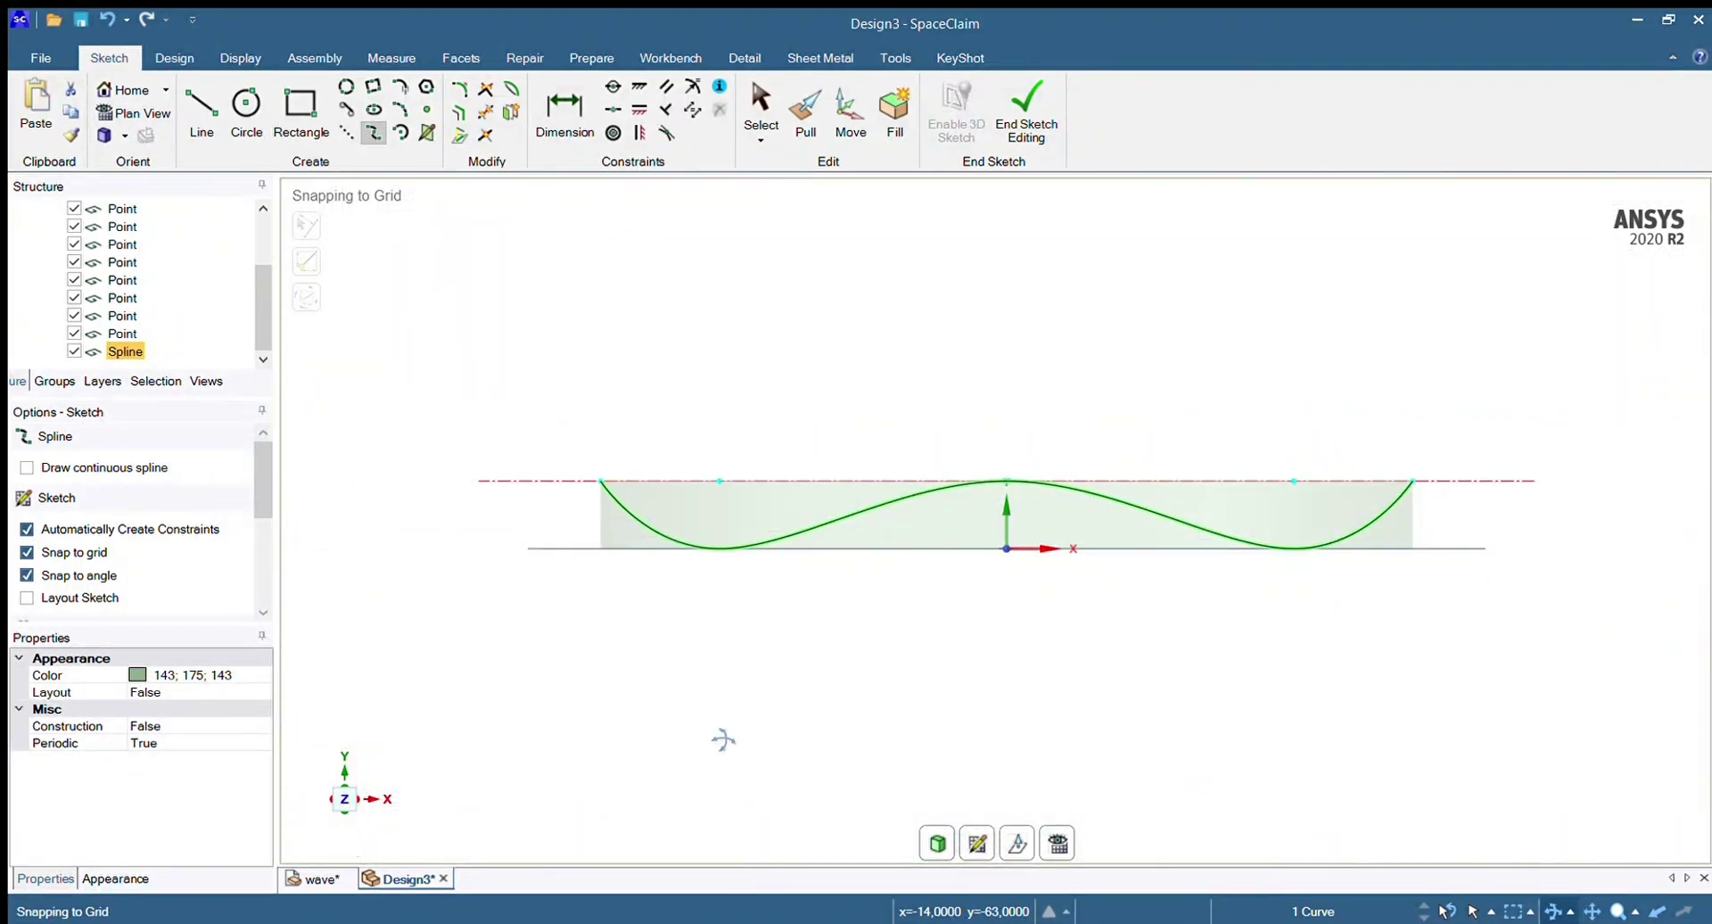
mouse_move(1499, 655)
middle_down()
mouse_move(1486, 684)
mouse_move(1408, 703)
middle_up()
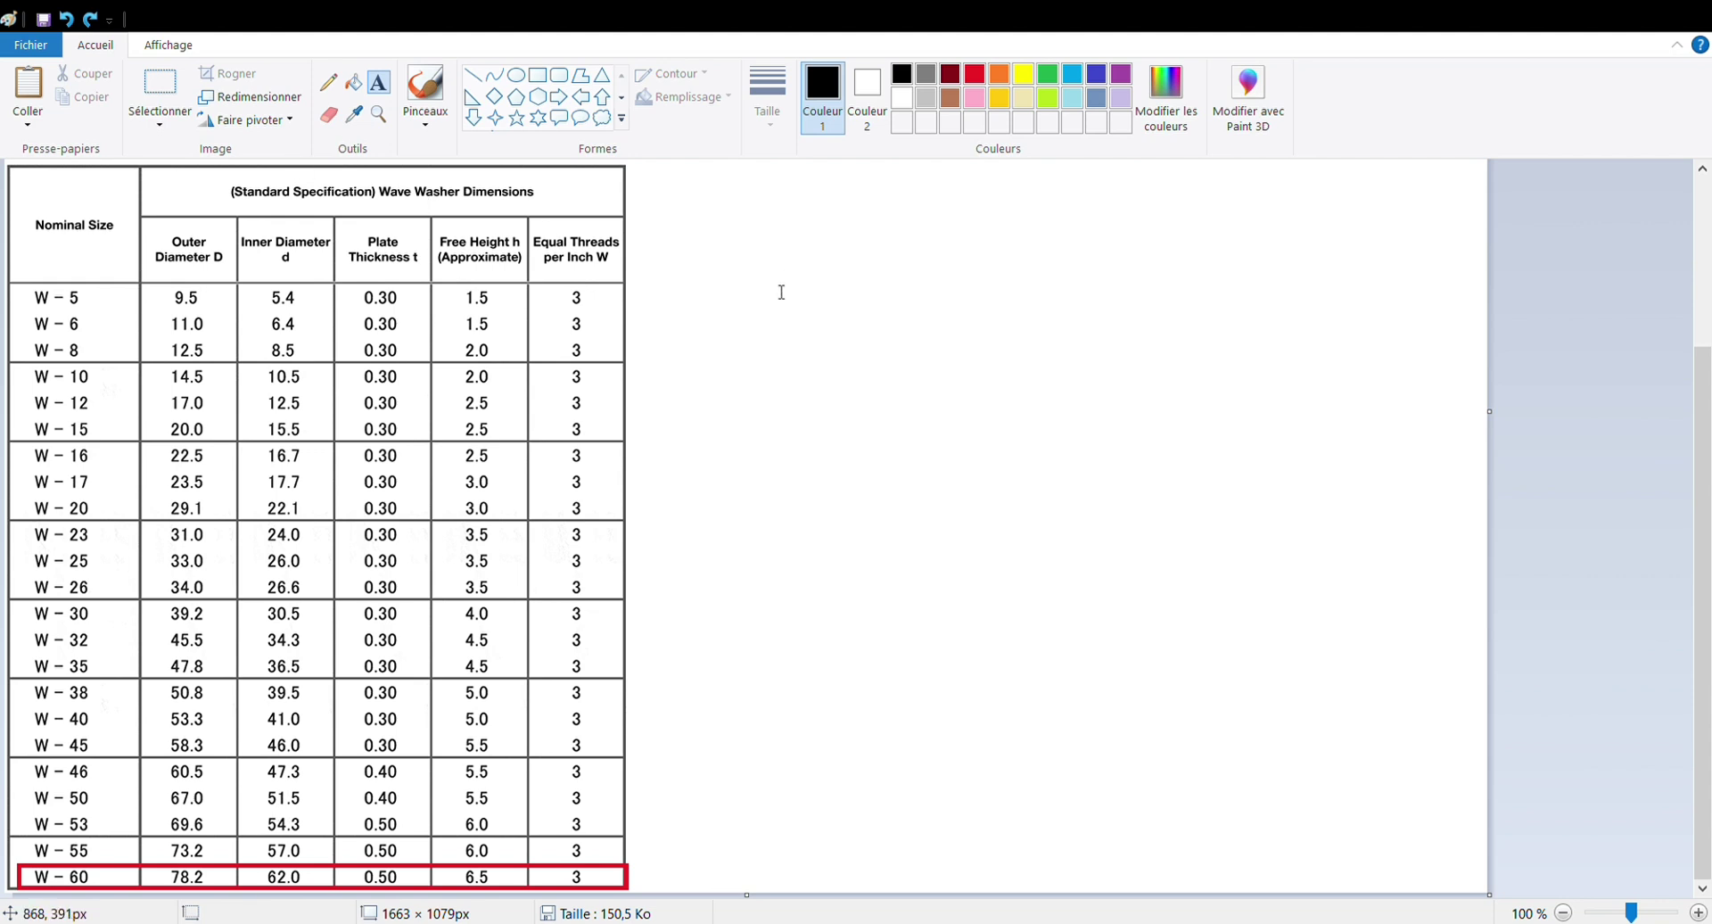
Switch to Paint and write the ring width calculation beside the dimension table as "78,2-62=16,2" and "16,2/2=8,1"
click(754, 321)
text(78,2-62=16,2)
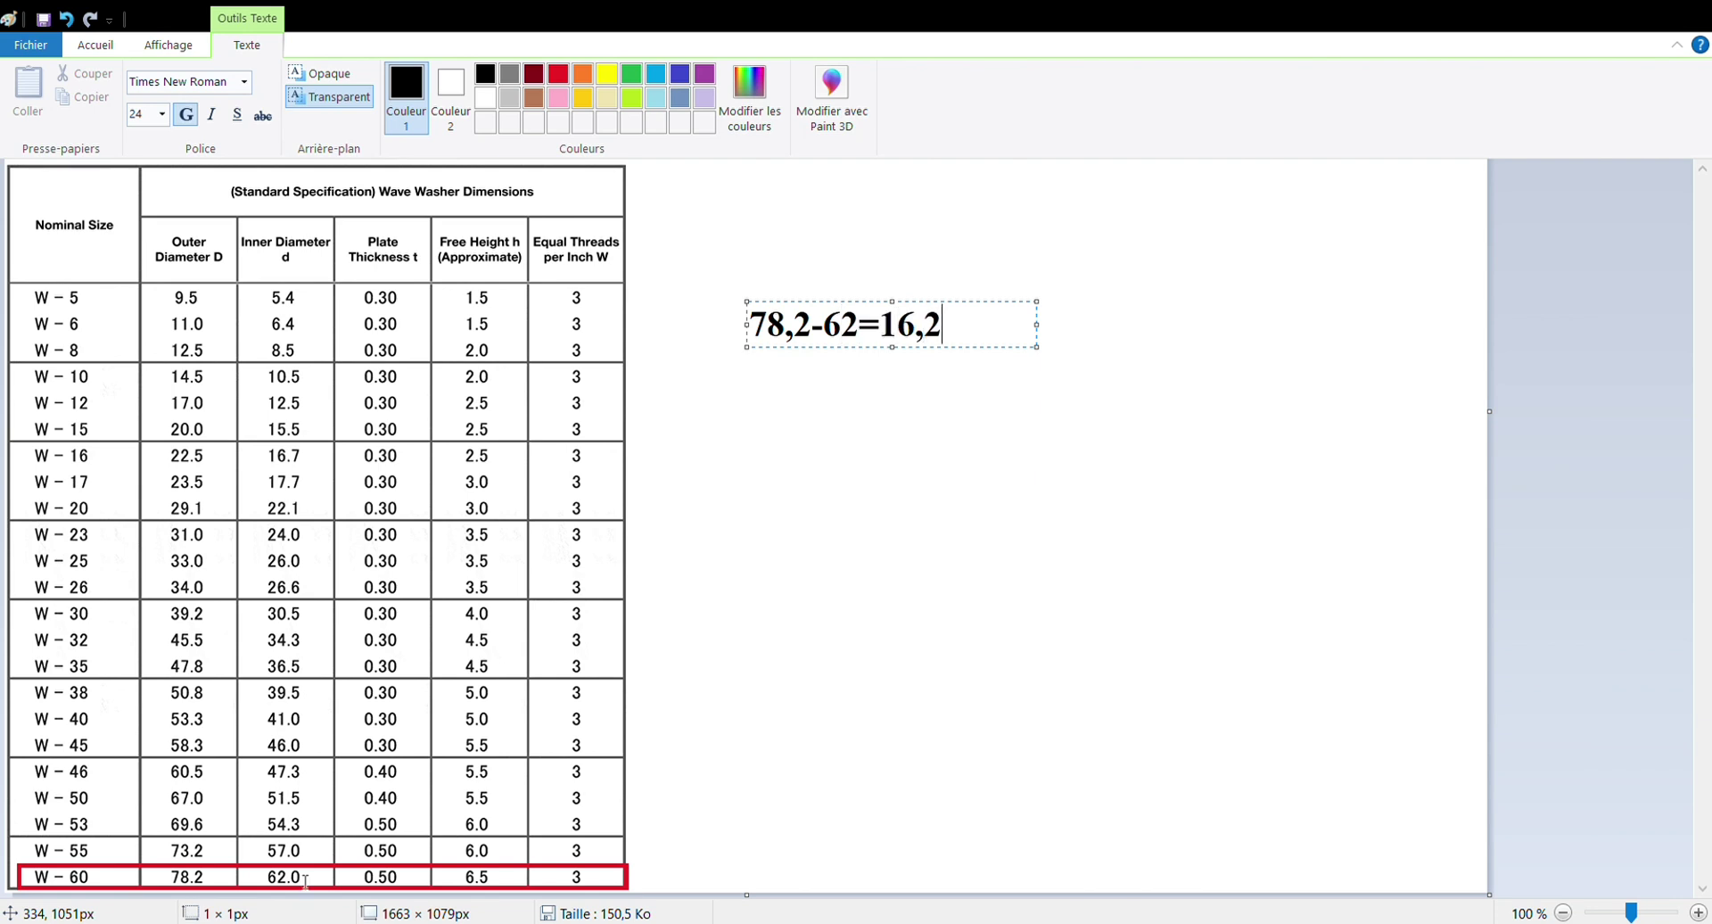
key(Return)
key(Return)
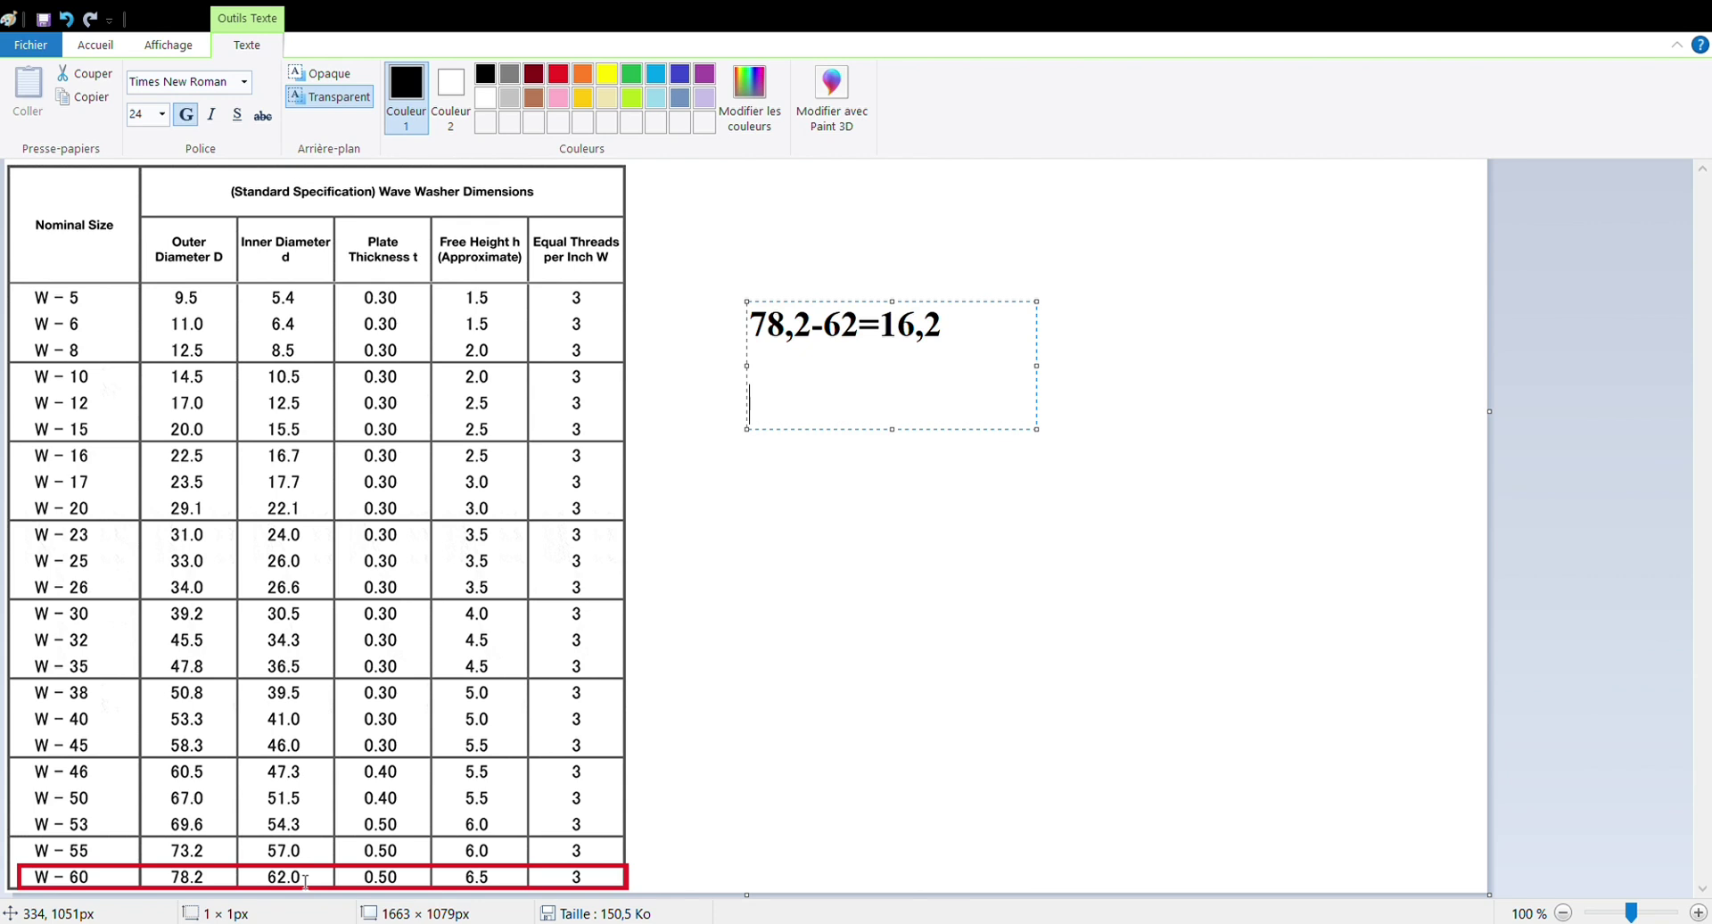
text(16,2/2=8,1)
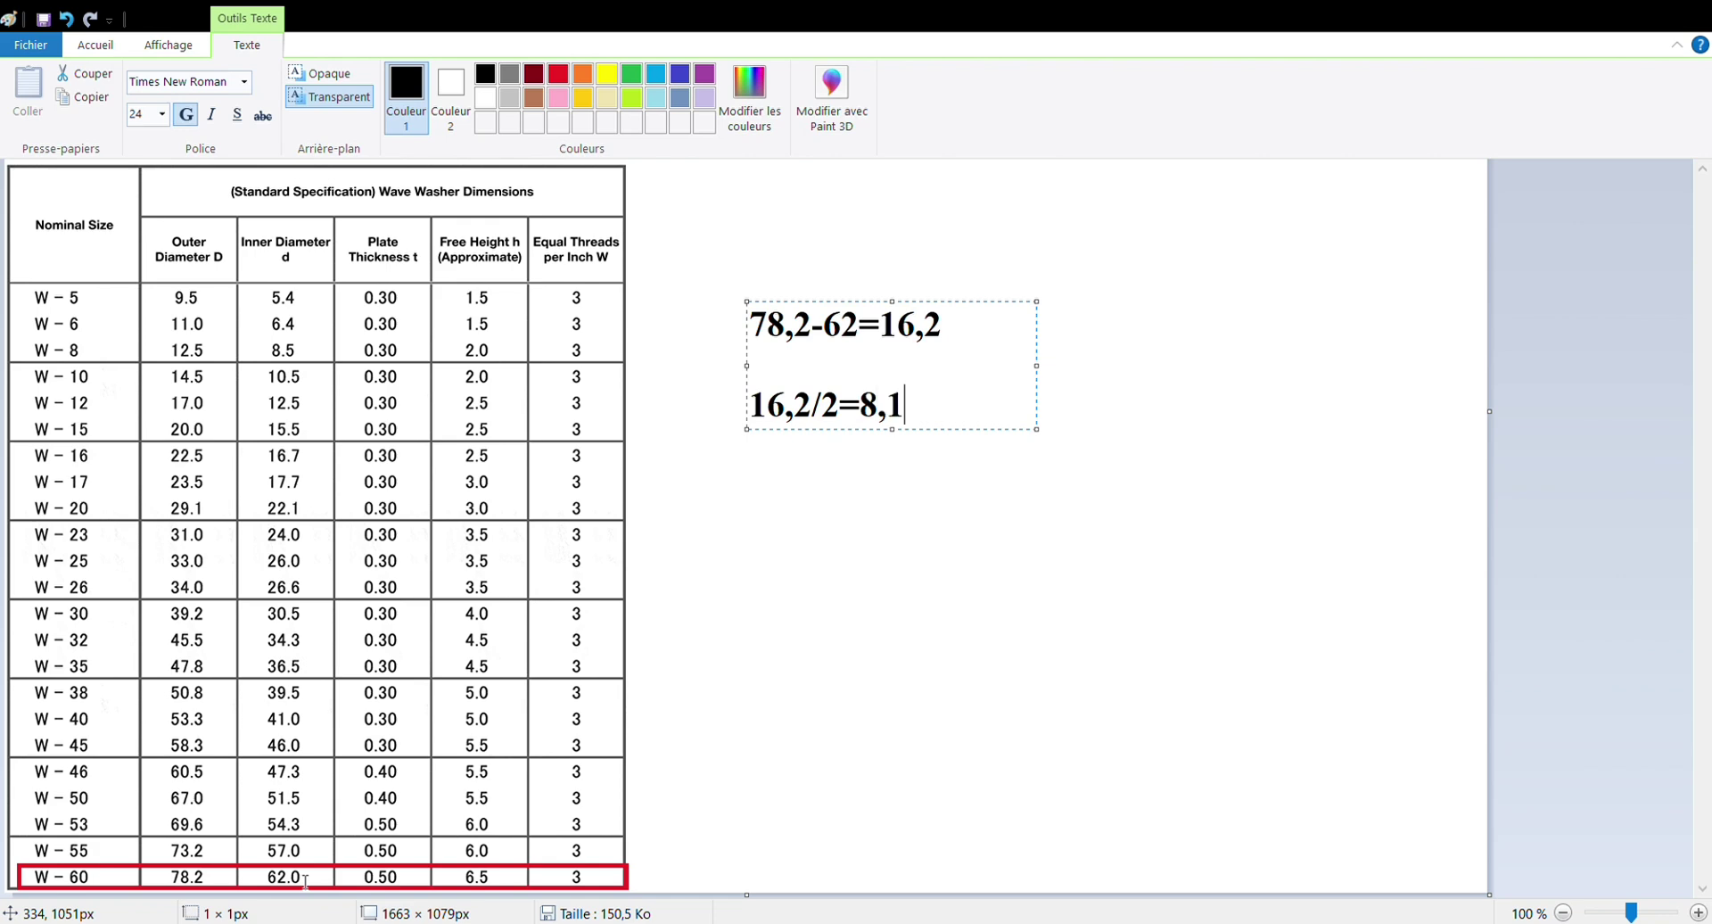
click(987, 641)
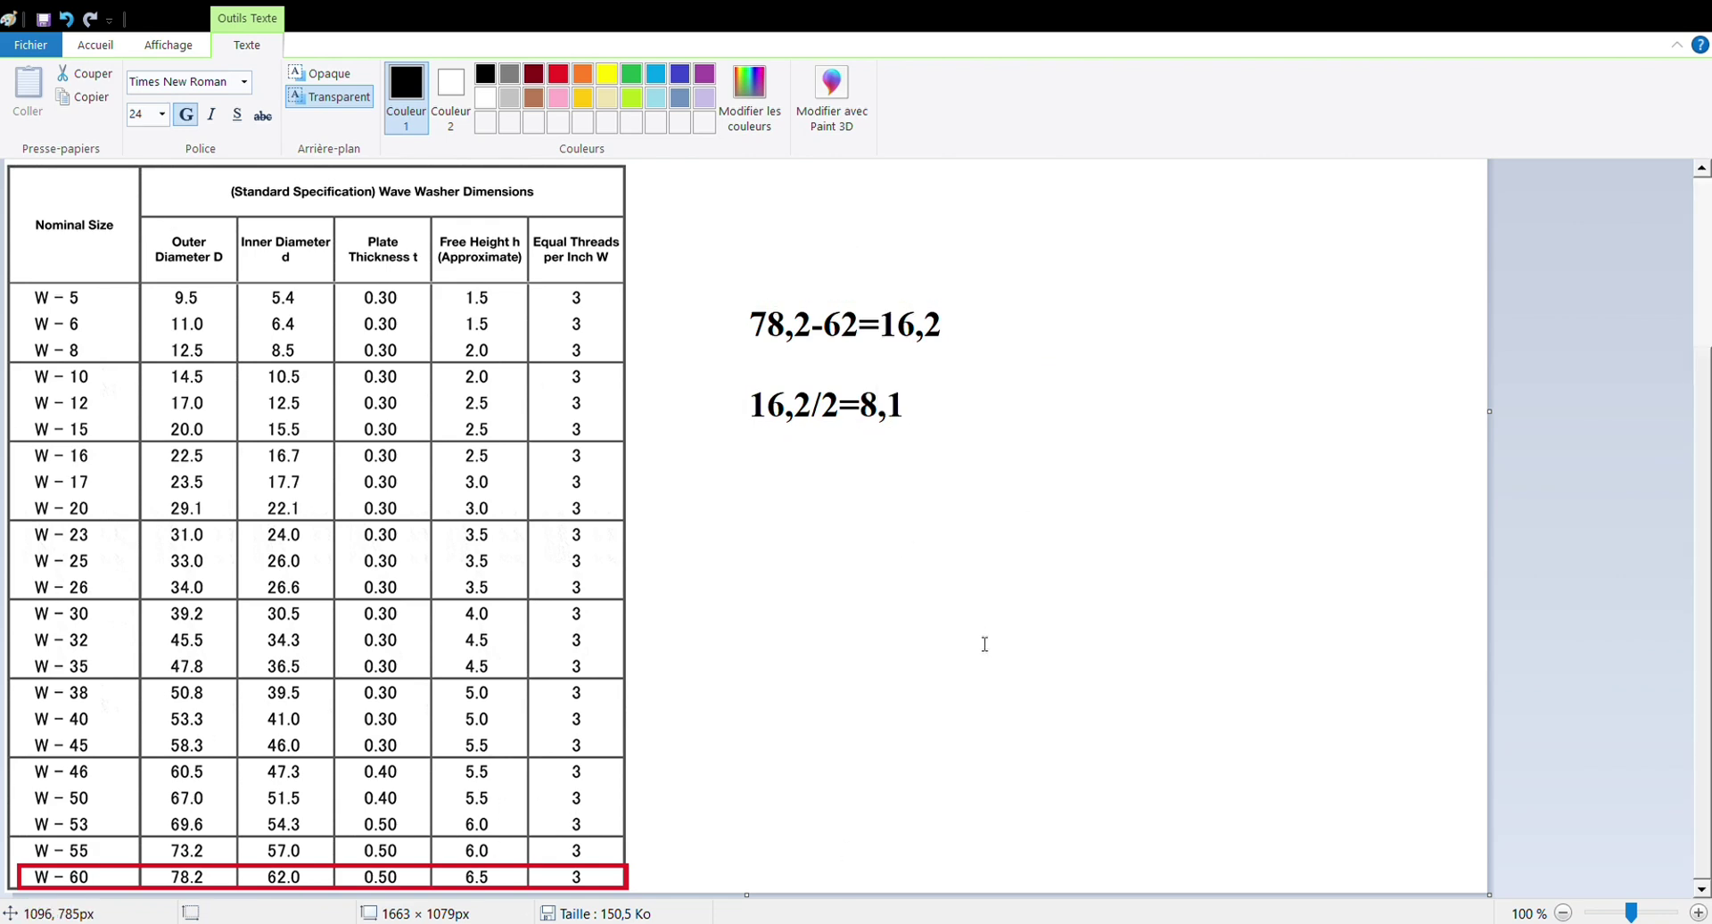
Draw a red ellipse around the 8,1 result of the ring width calculation
click(516, 74)
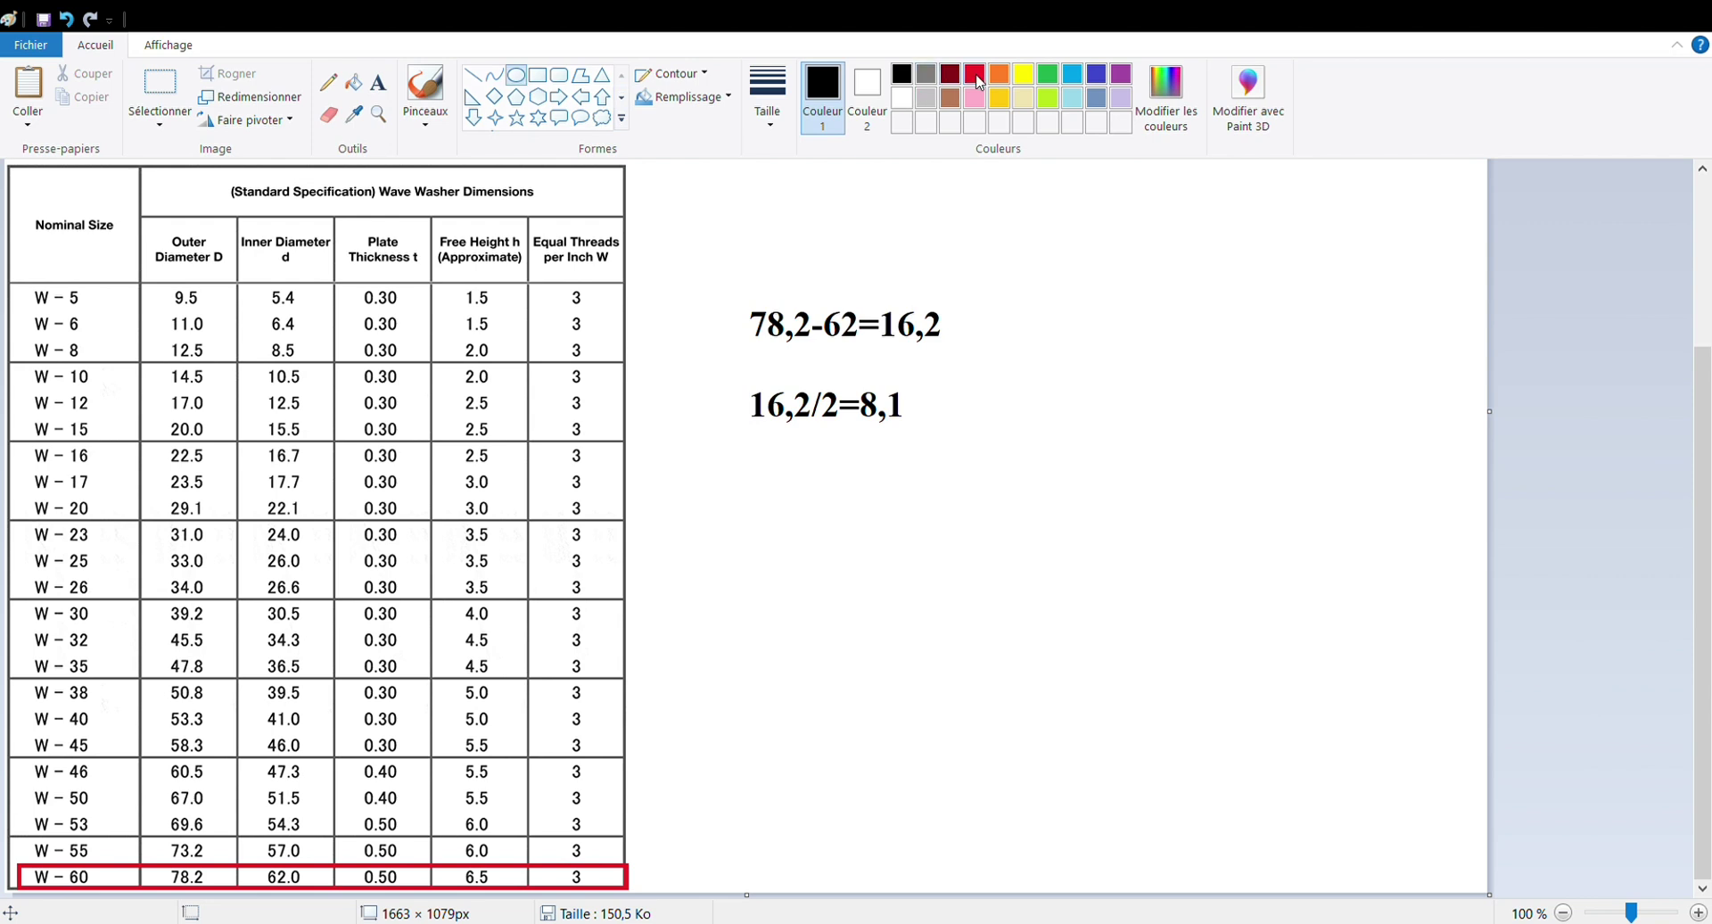
click(974, 73)
drag(935, 369, 846, 437)
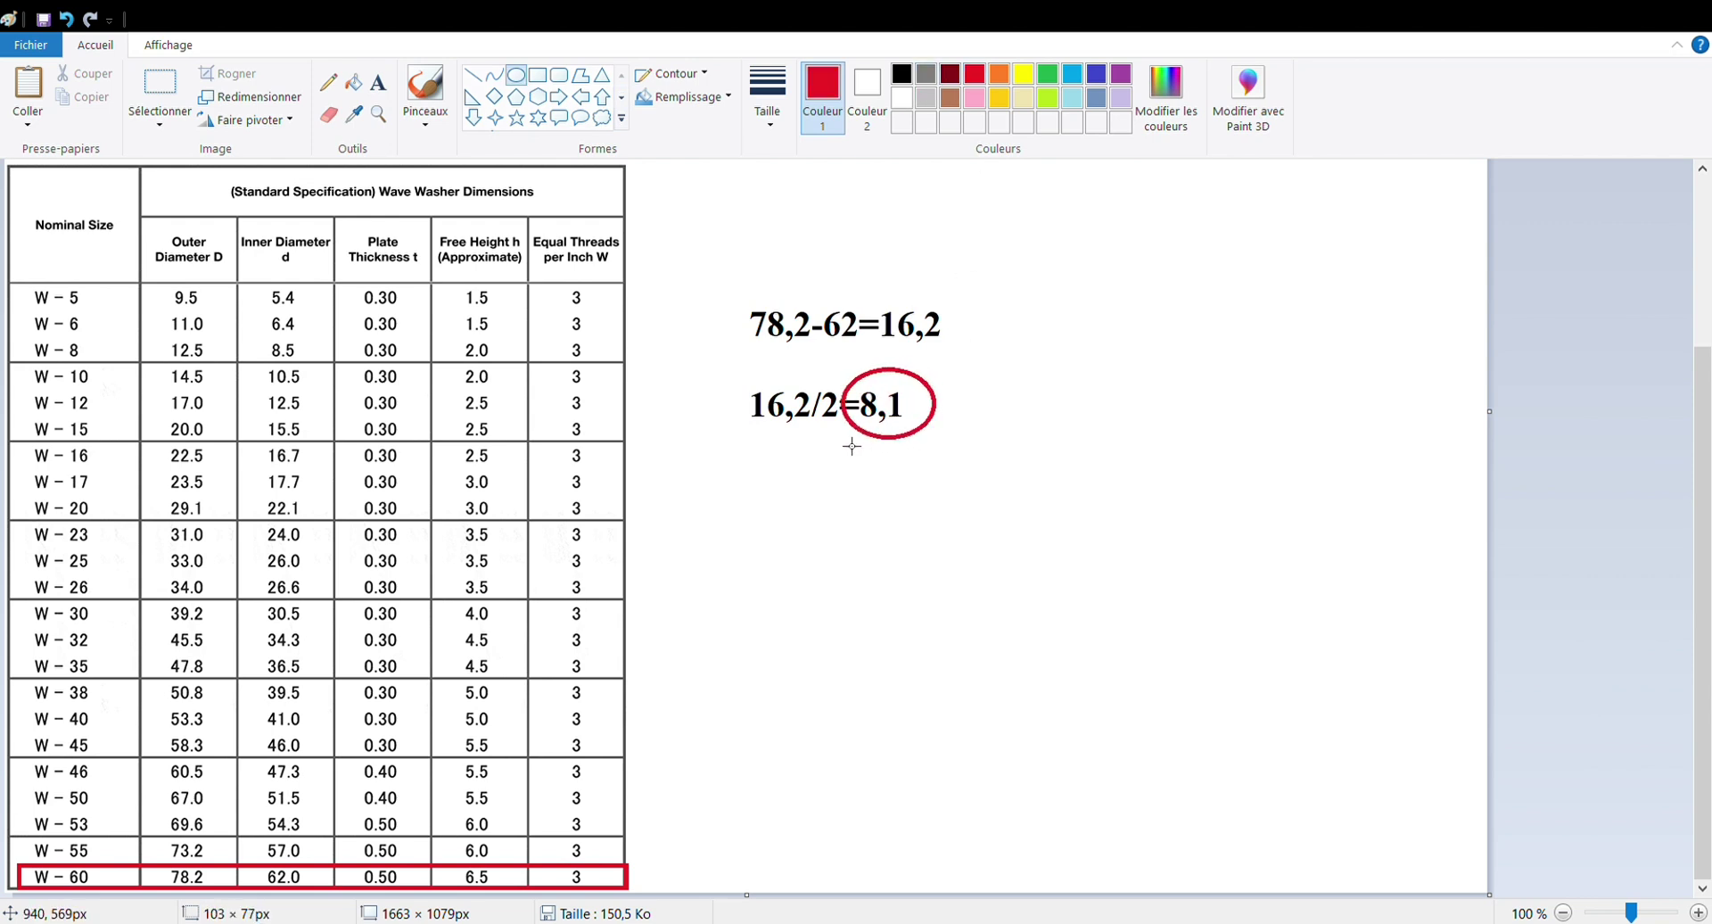
click(895, 475)
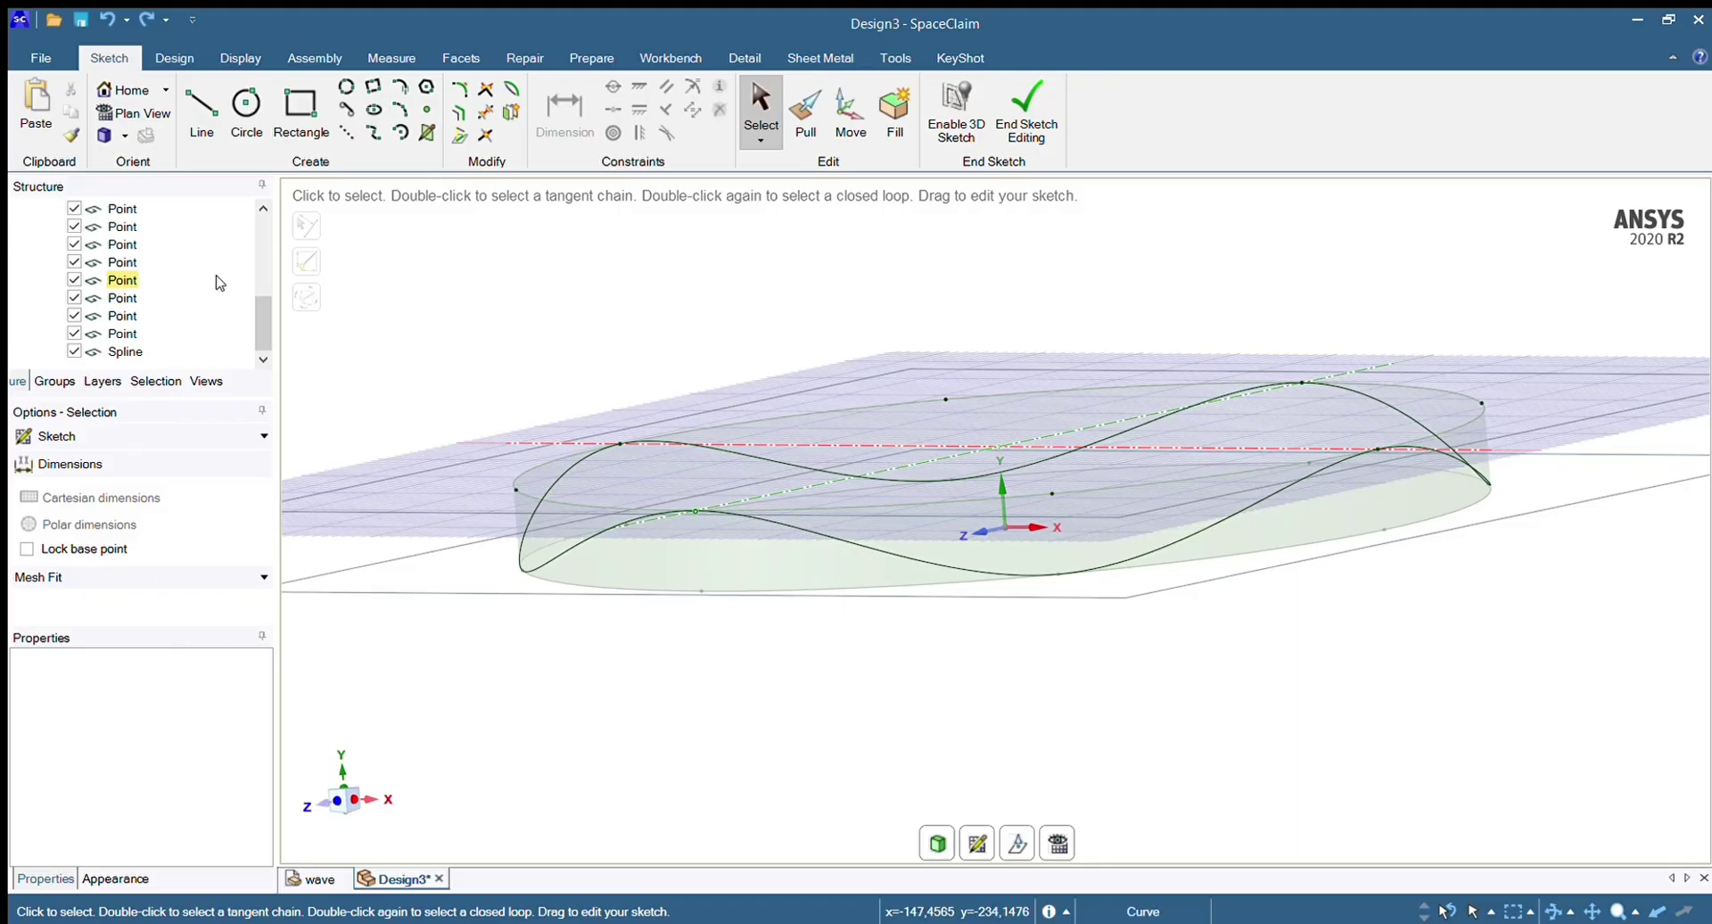
Switch back to SpaceClaim, select the wavy spline for the Pull tool and hide the cylindrical surface
scroll(217, 277, up, 5)
scroll(125, 347, down, 5)
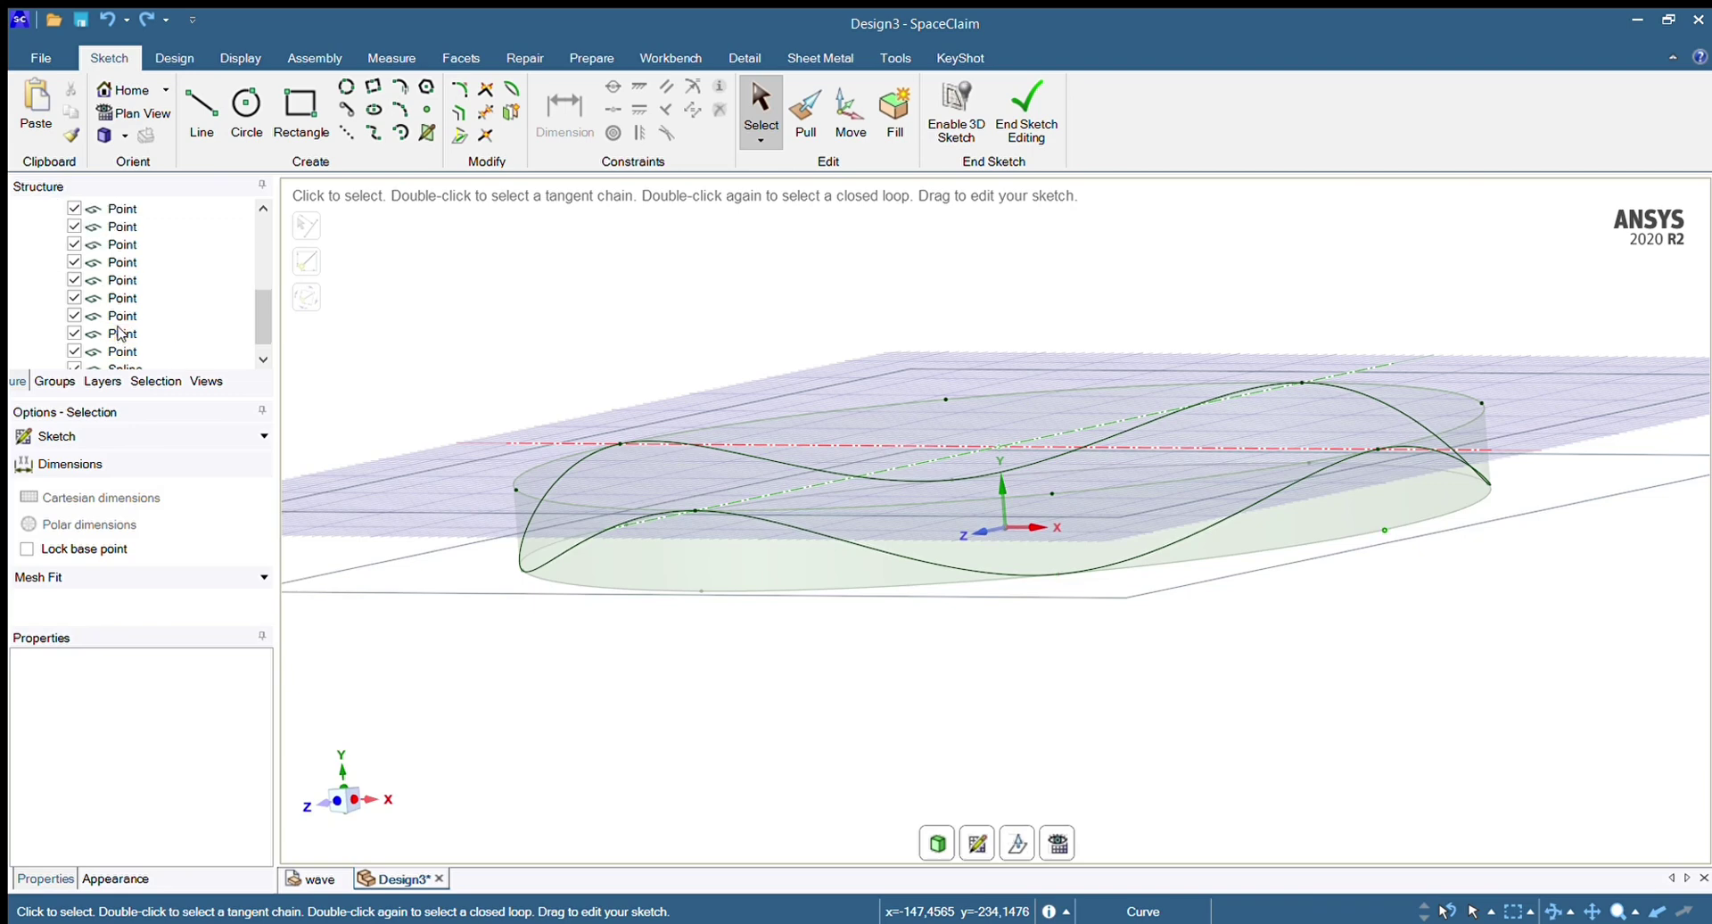
click(122, 352)
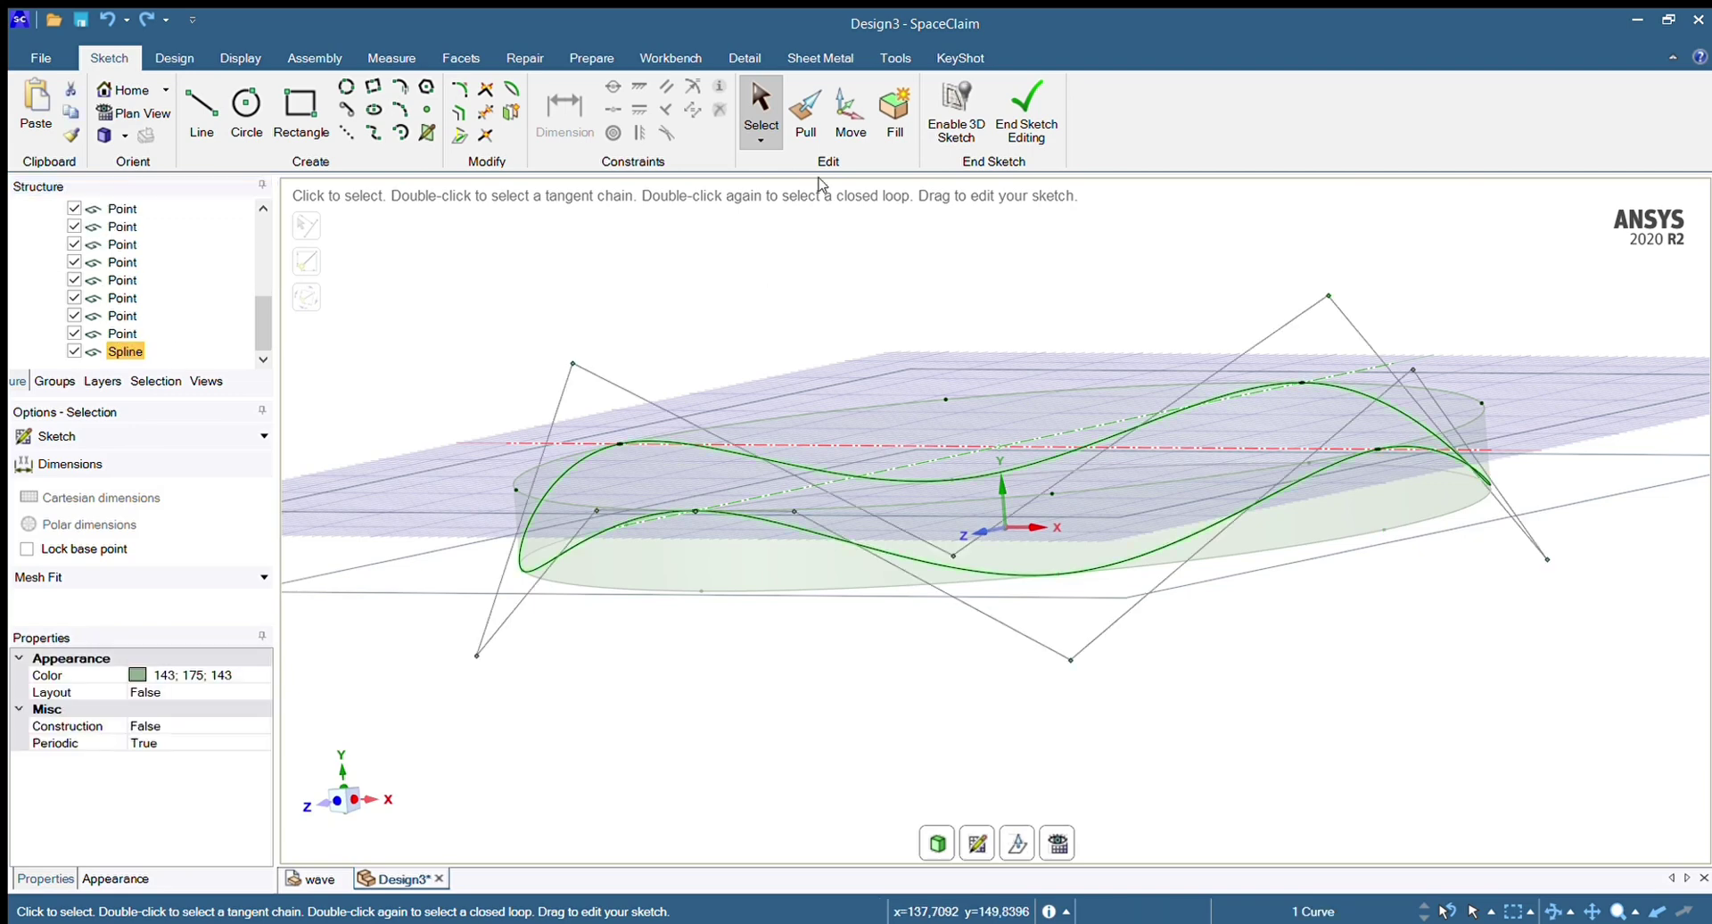
click(804, 134)
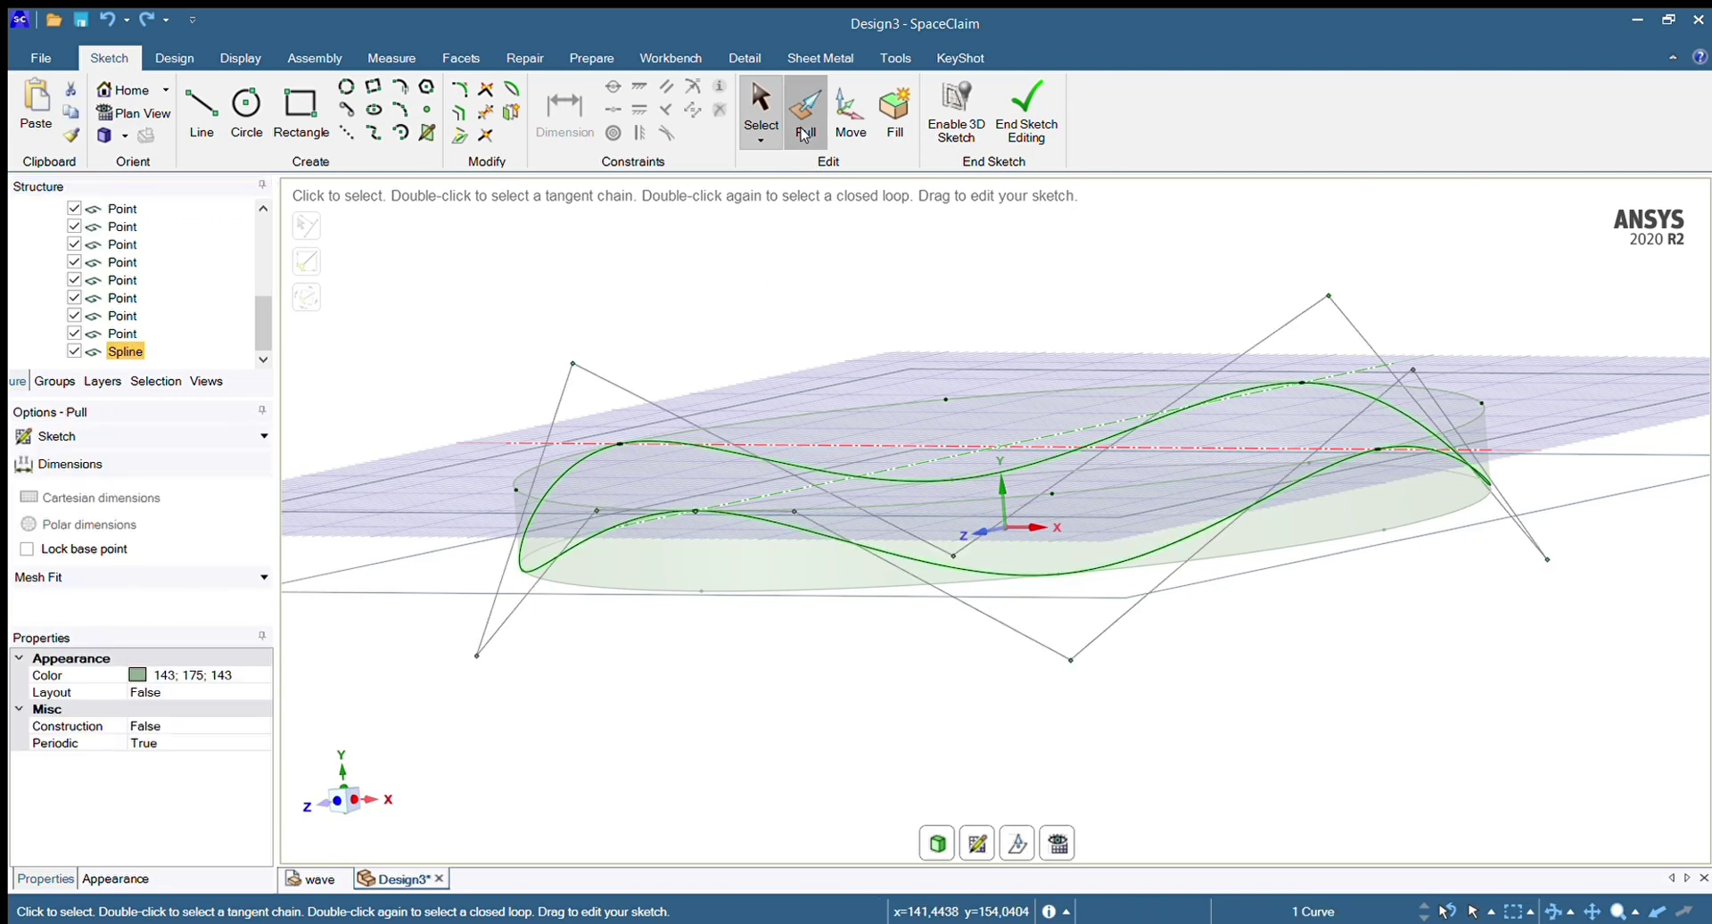
scroll(138, 335, up, 10)
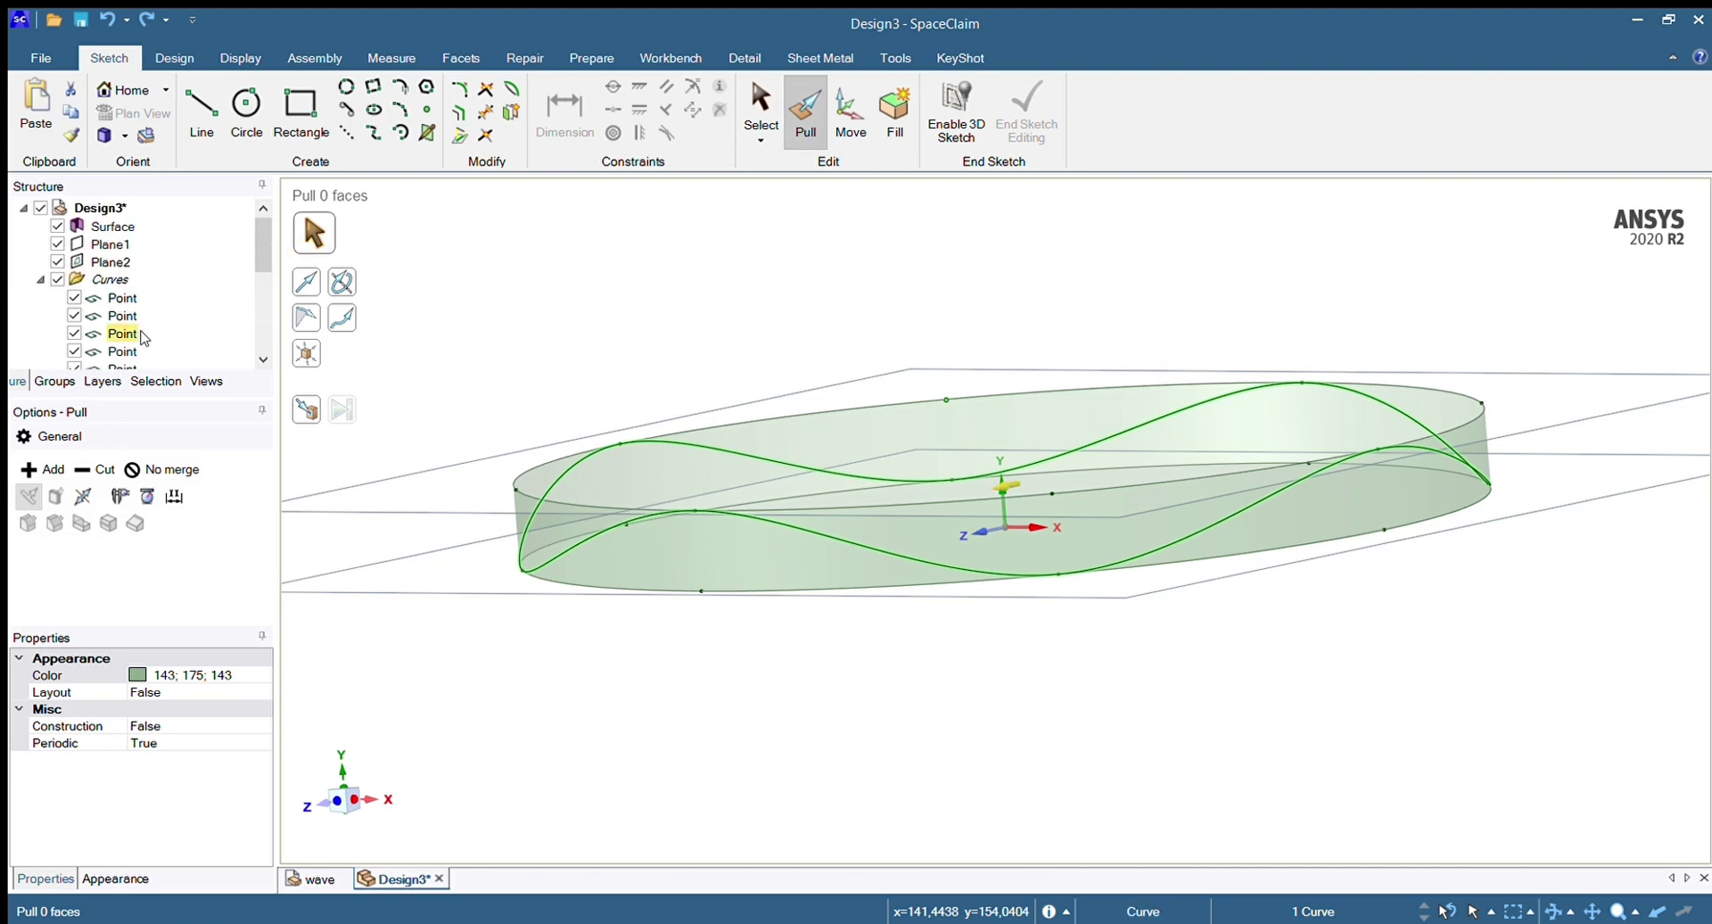
click(58, 226)
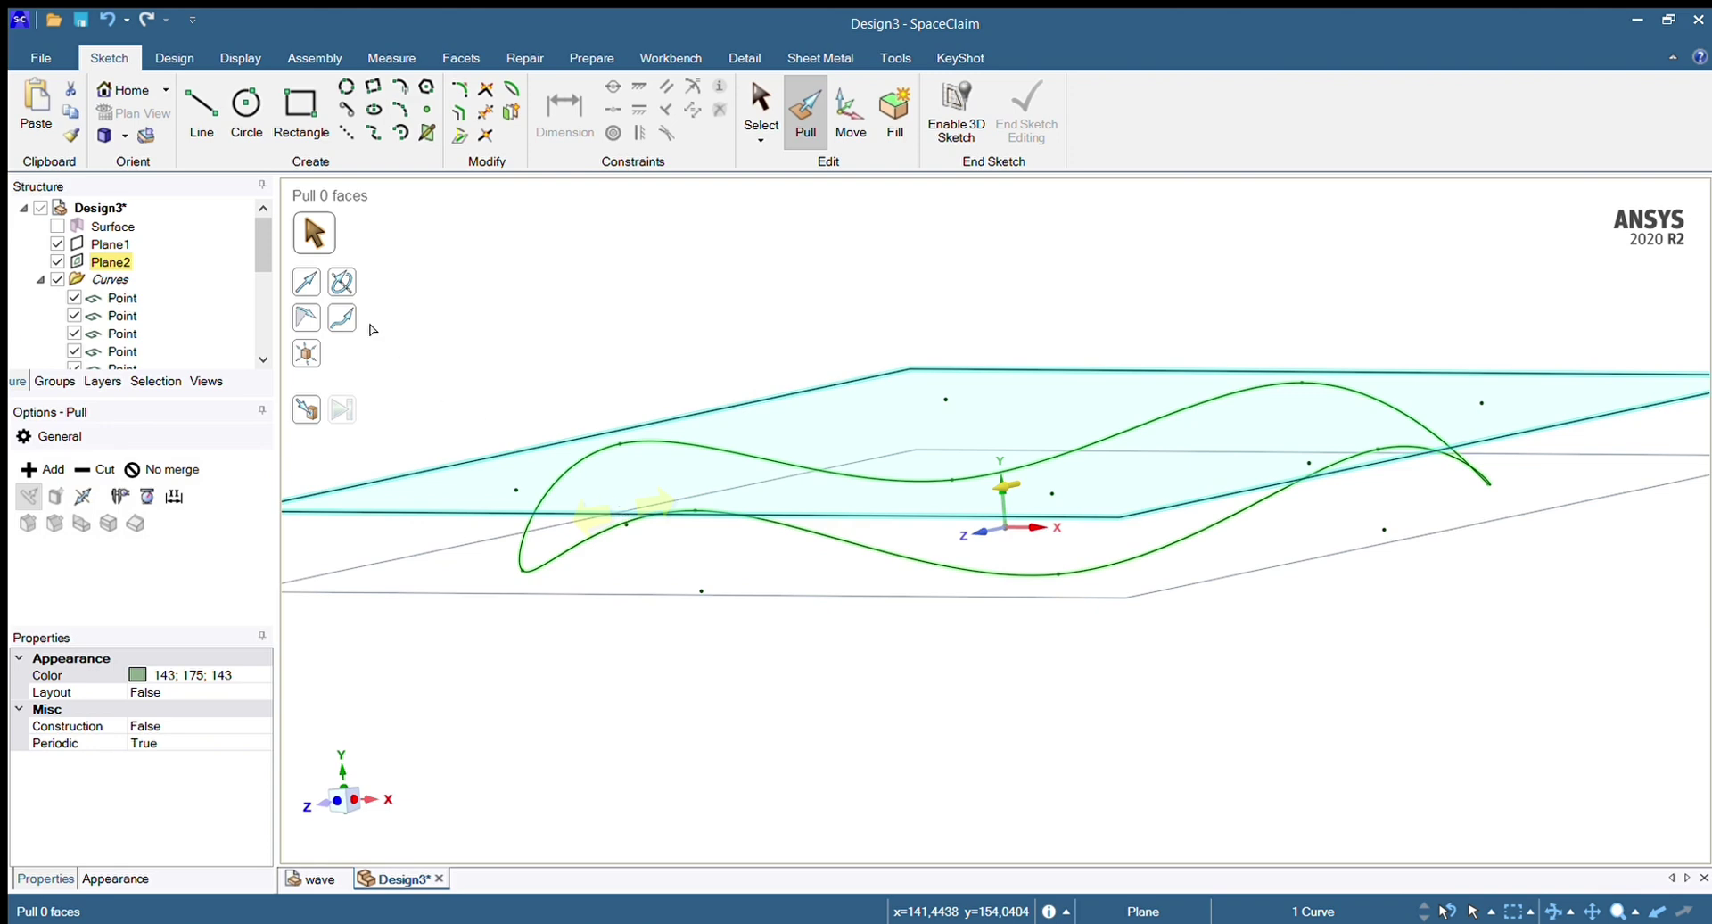
Pull the spline along the vertical Y axis to create a thin wavy surface strip
click(303, 288)
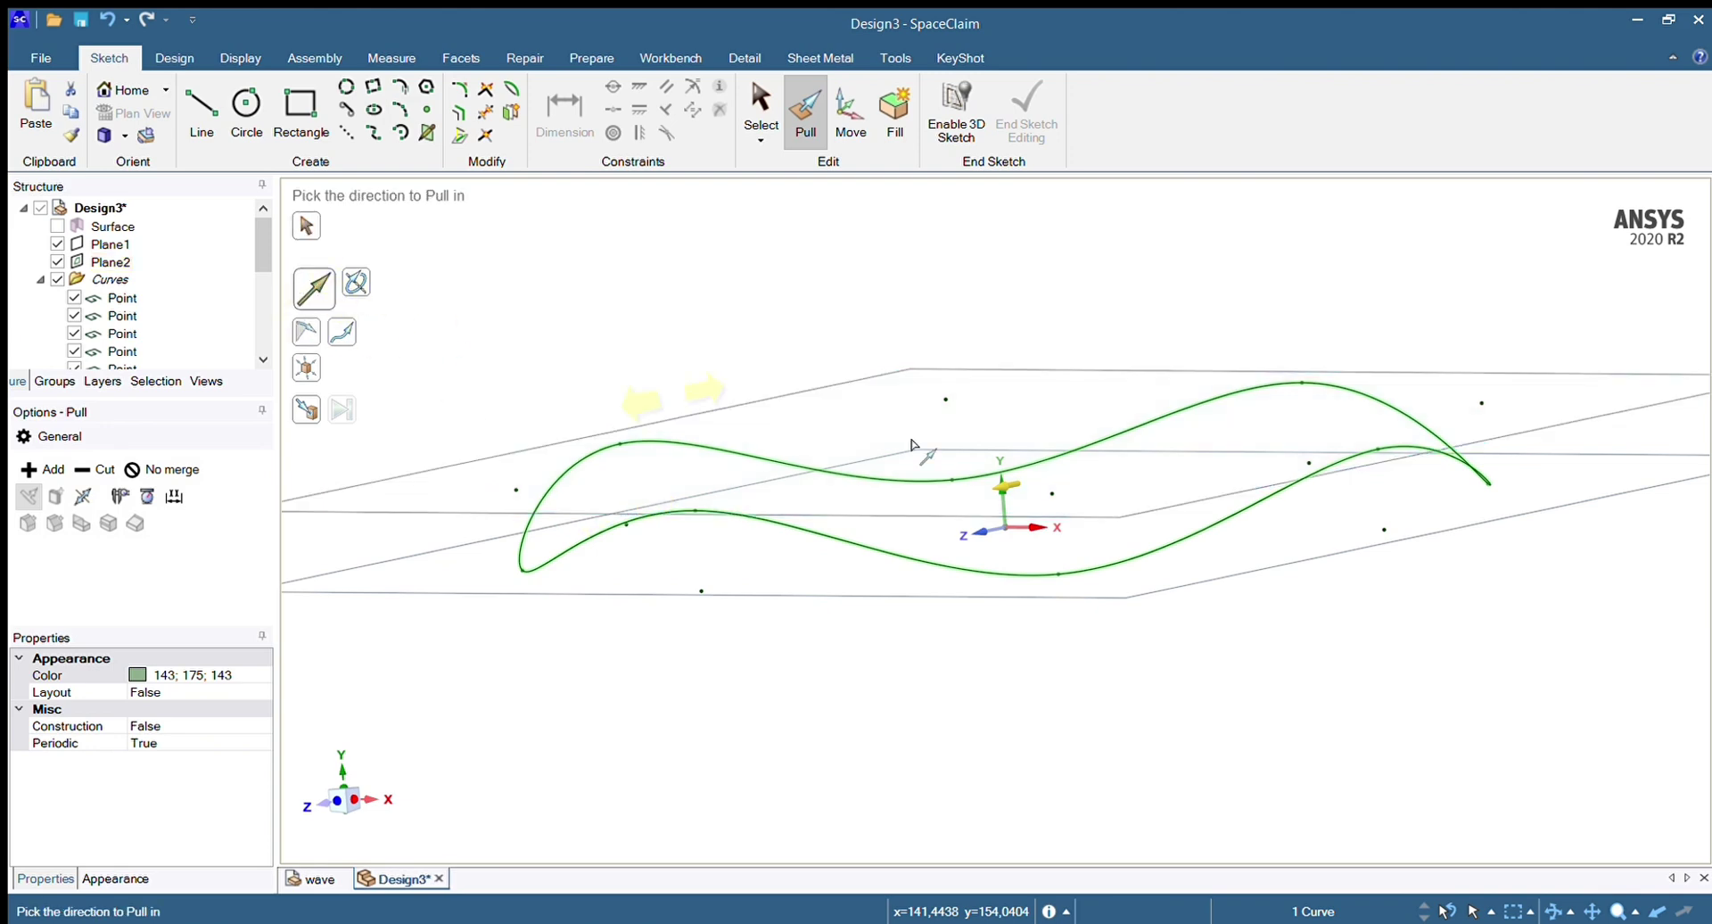
click(1003, 499)
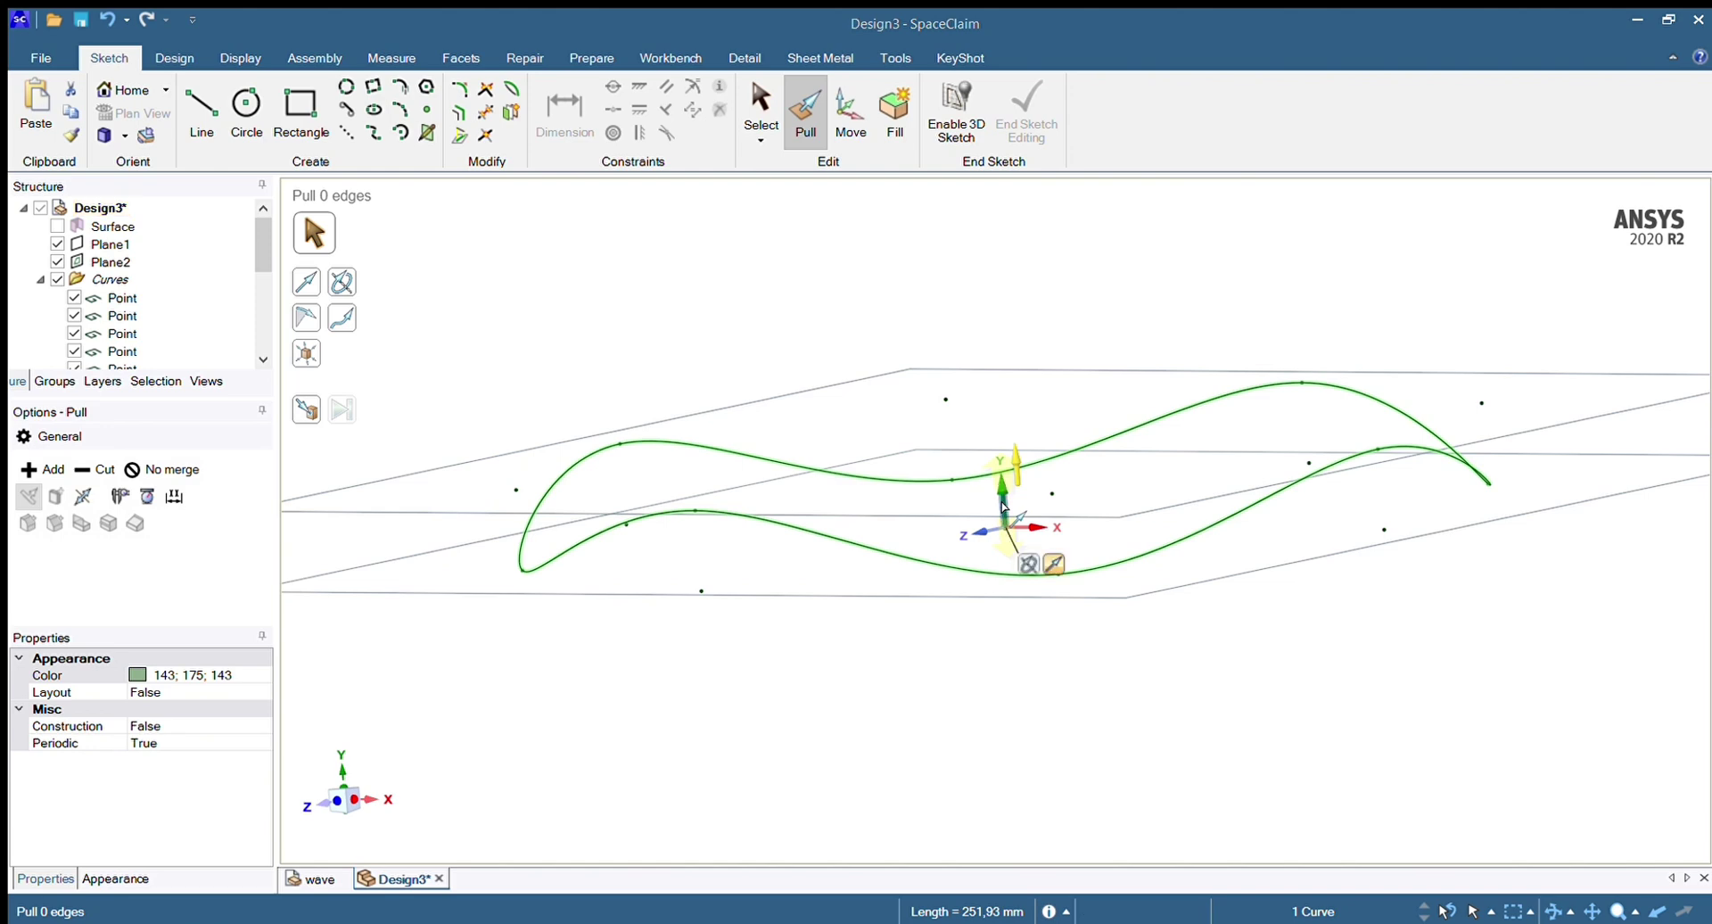
drag(1004, 506, 1015, 479)
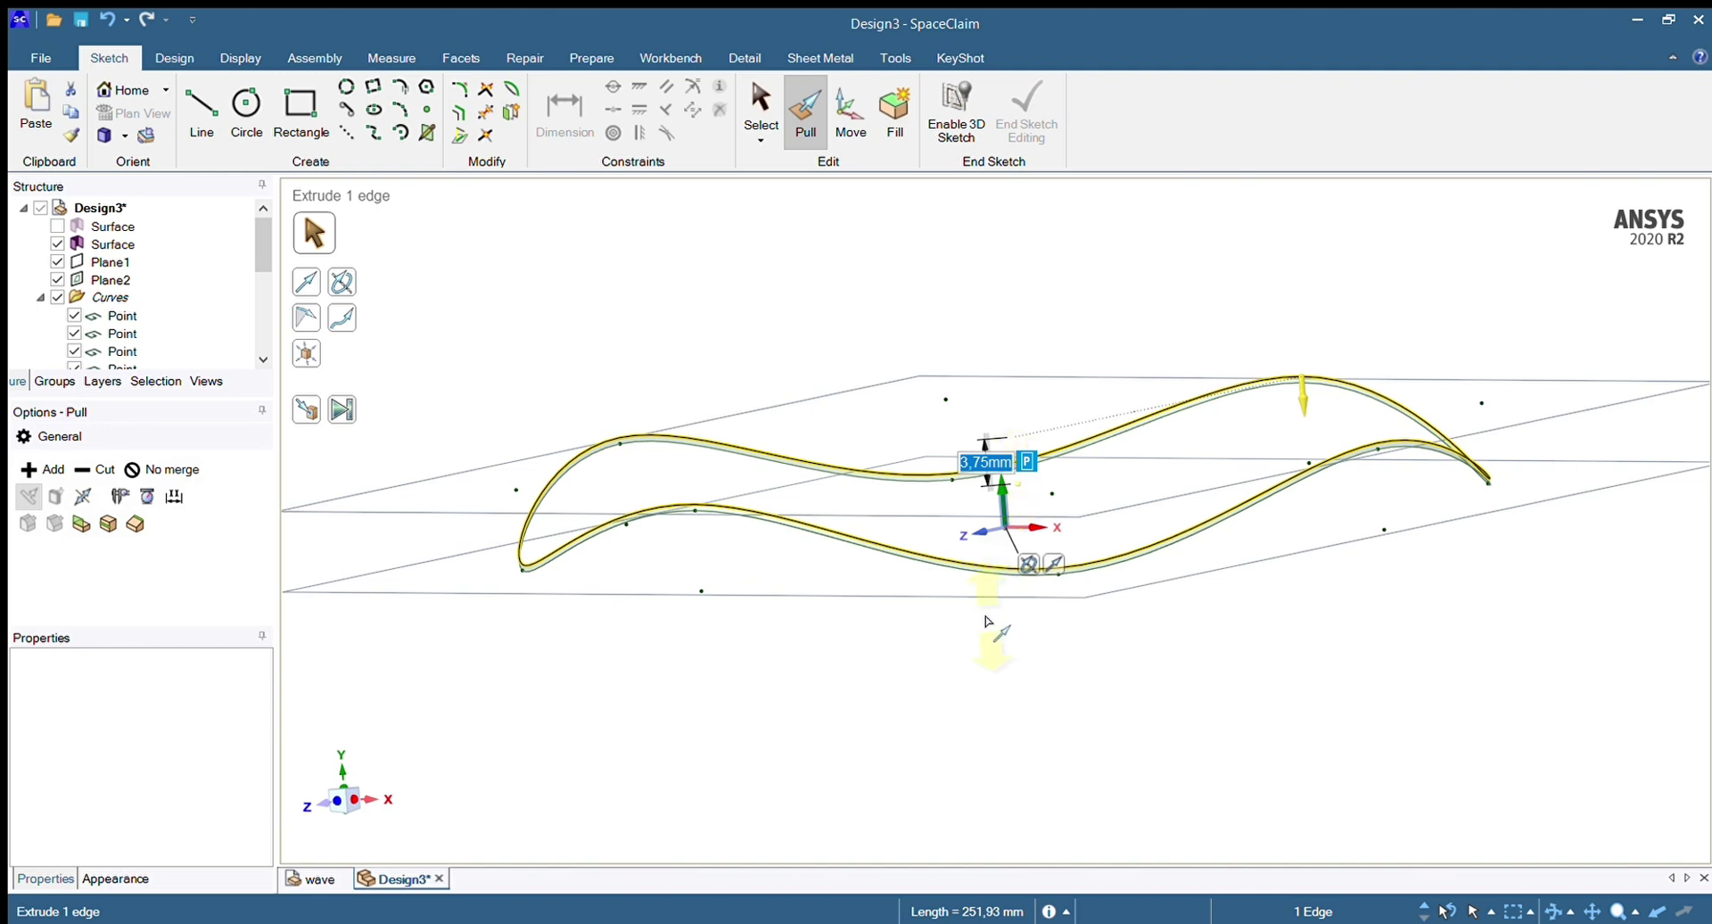
click(987, 621)
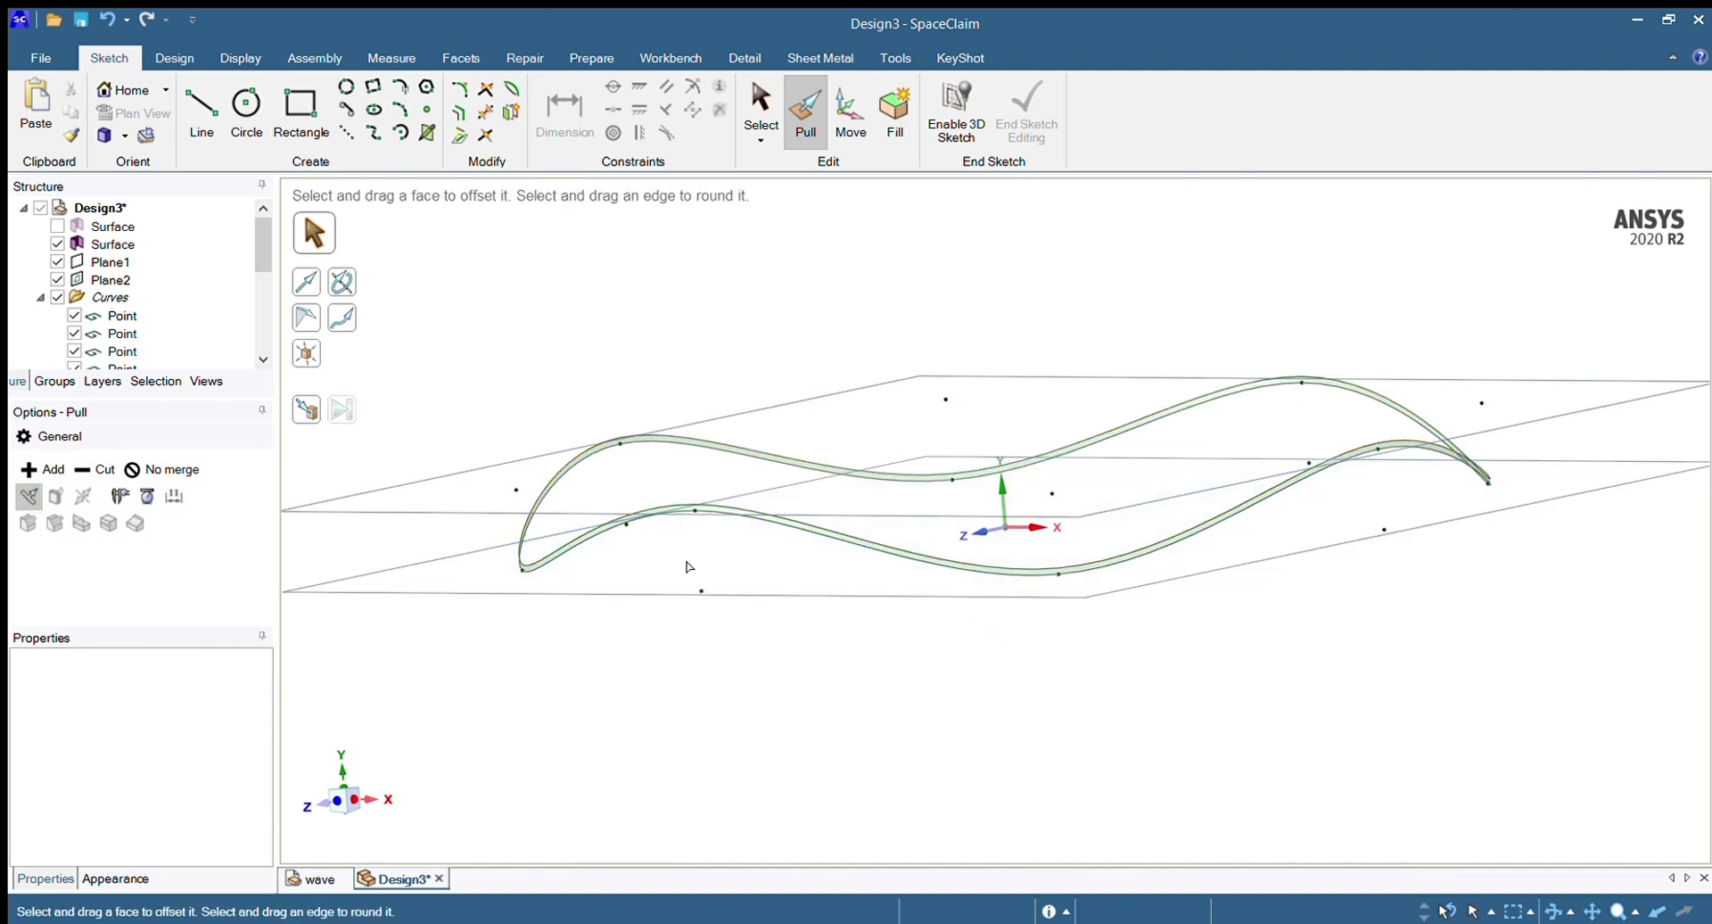
Pull the wavy strip's face outward by 8.1 mm to form the solid washer ring and view it in isometric
click(596, 529)
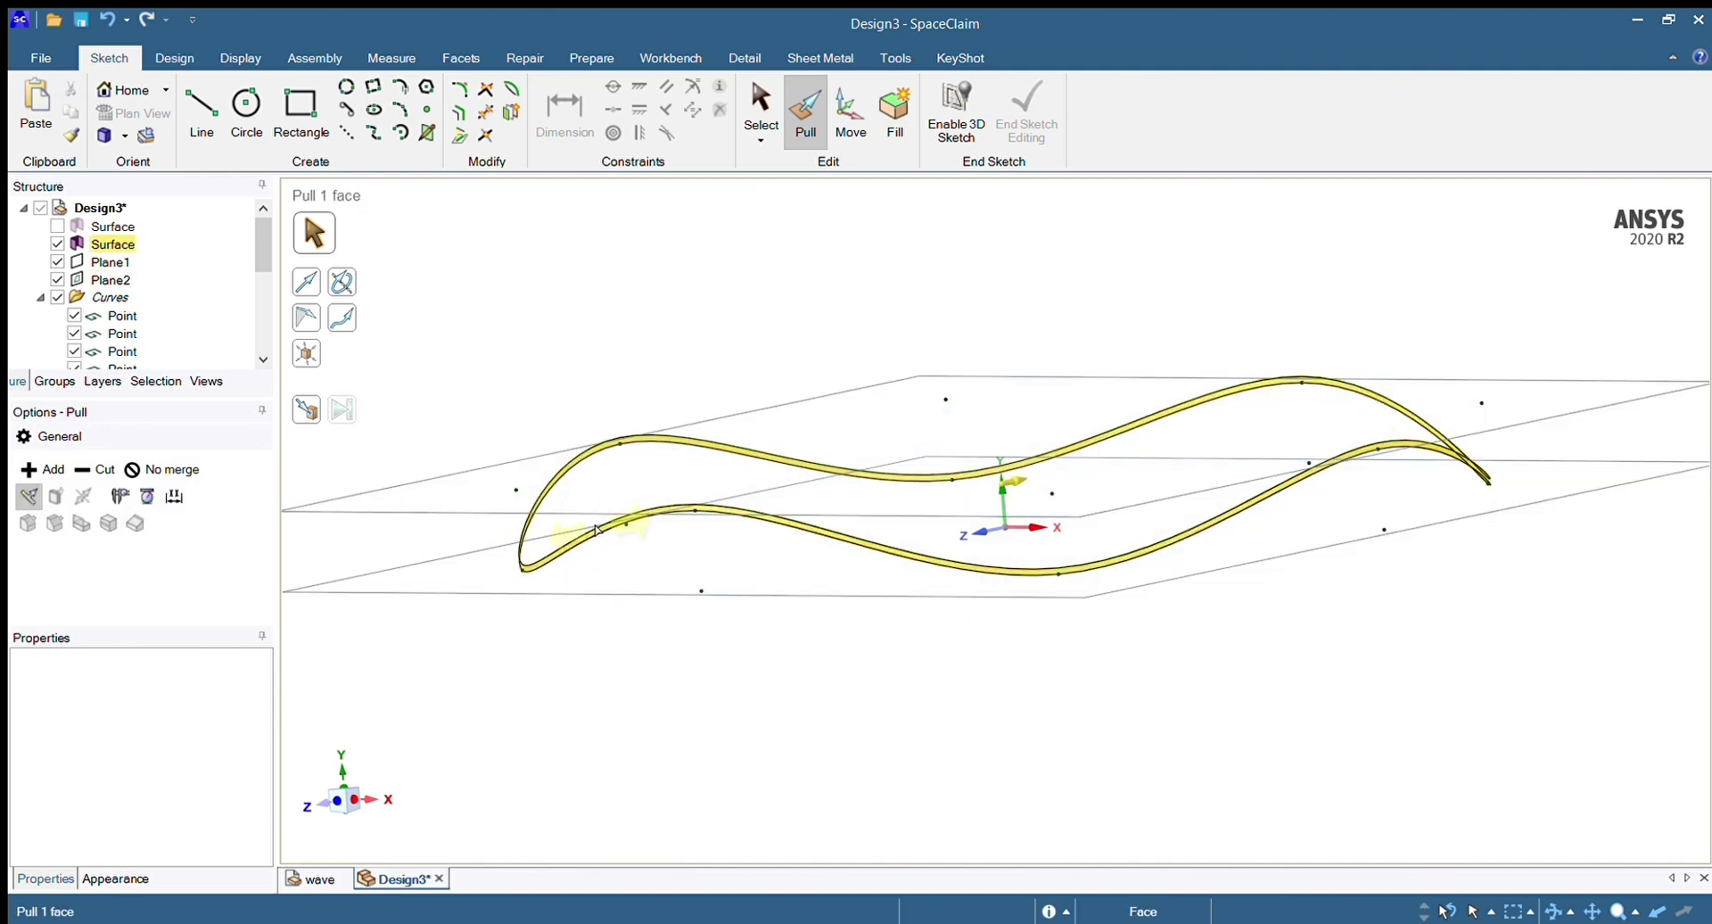
click(597, 530)
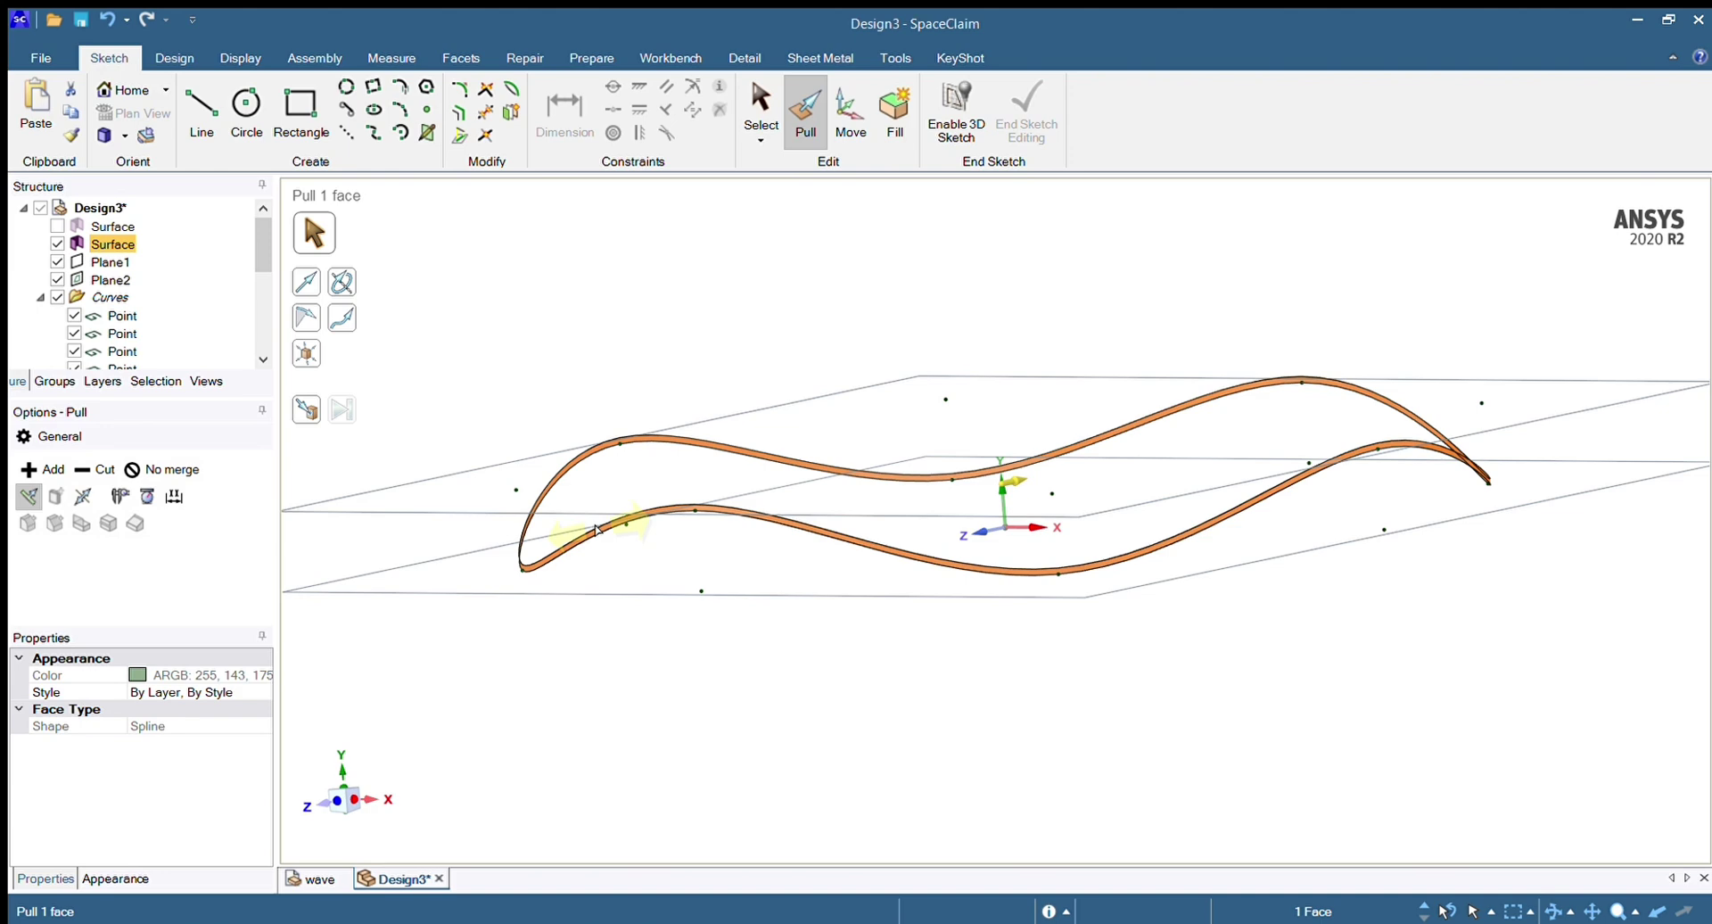
drag(597, 530, 1061, 472)
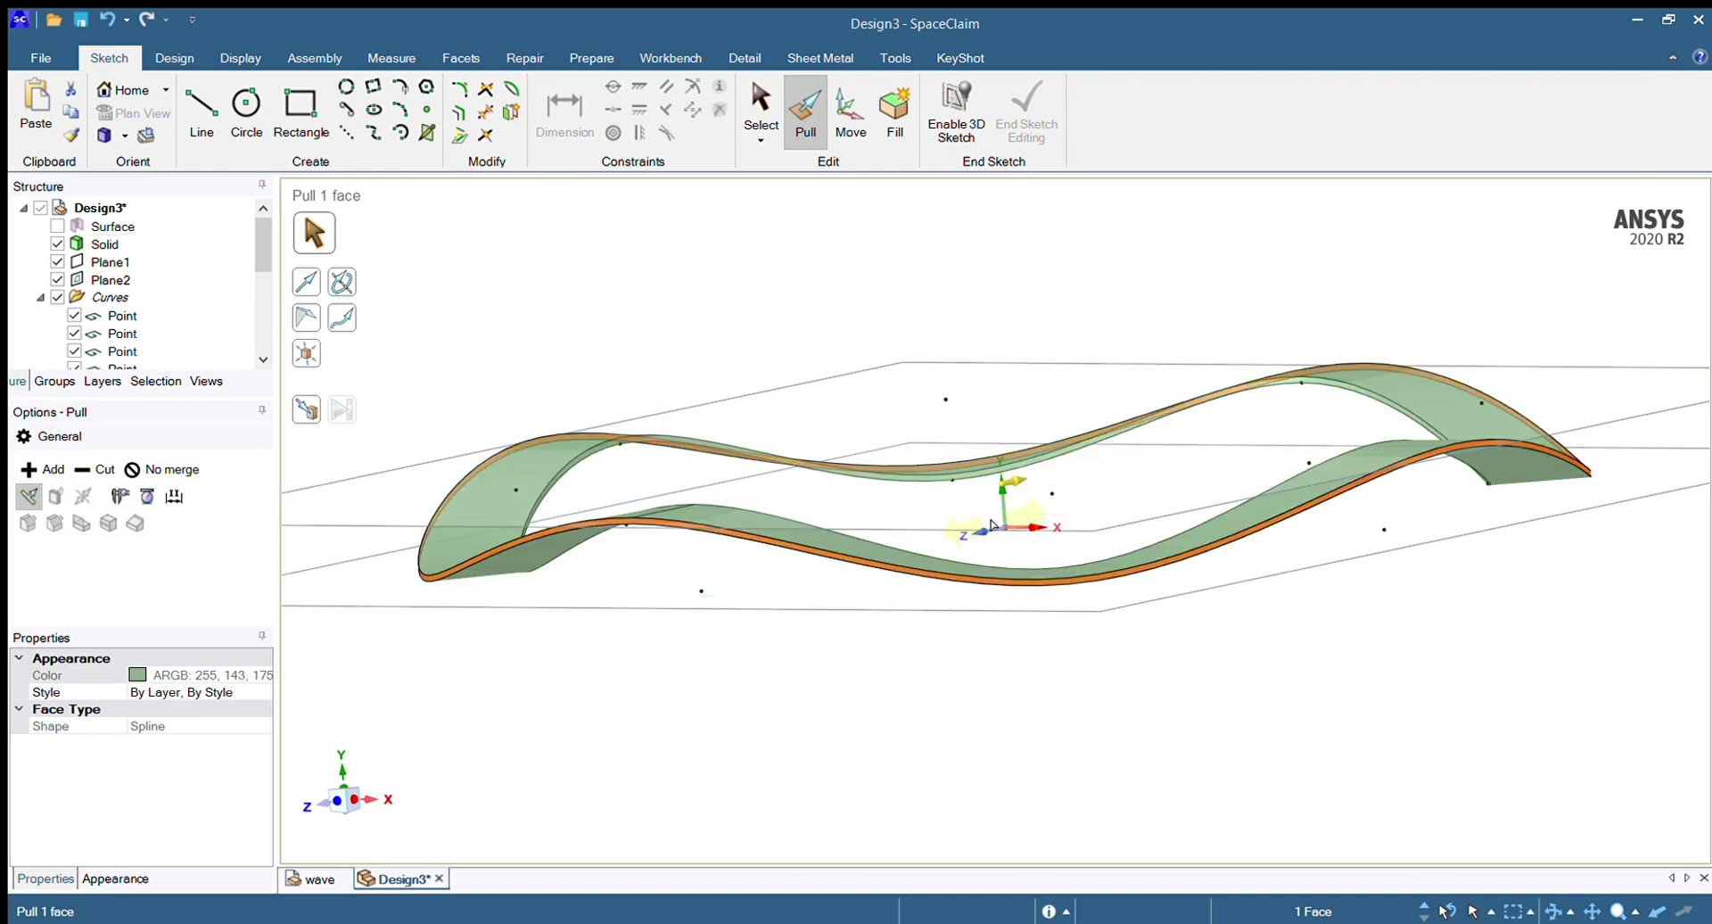
click(982, 638)
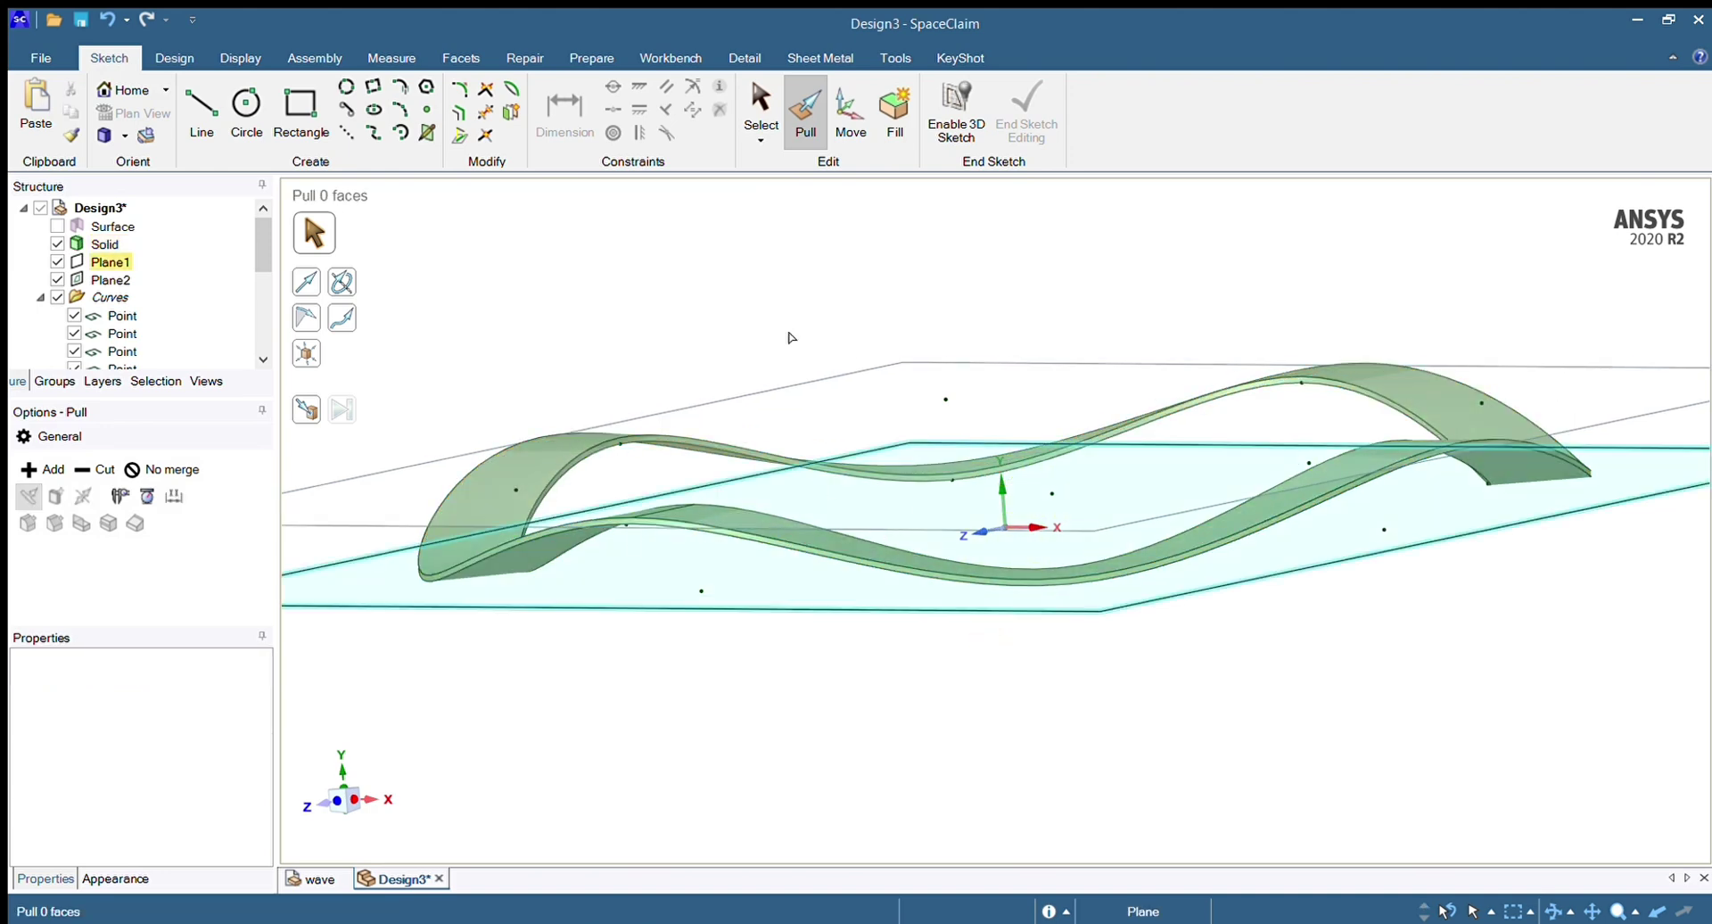
click(103, 134)
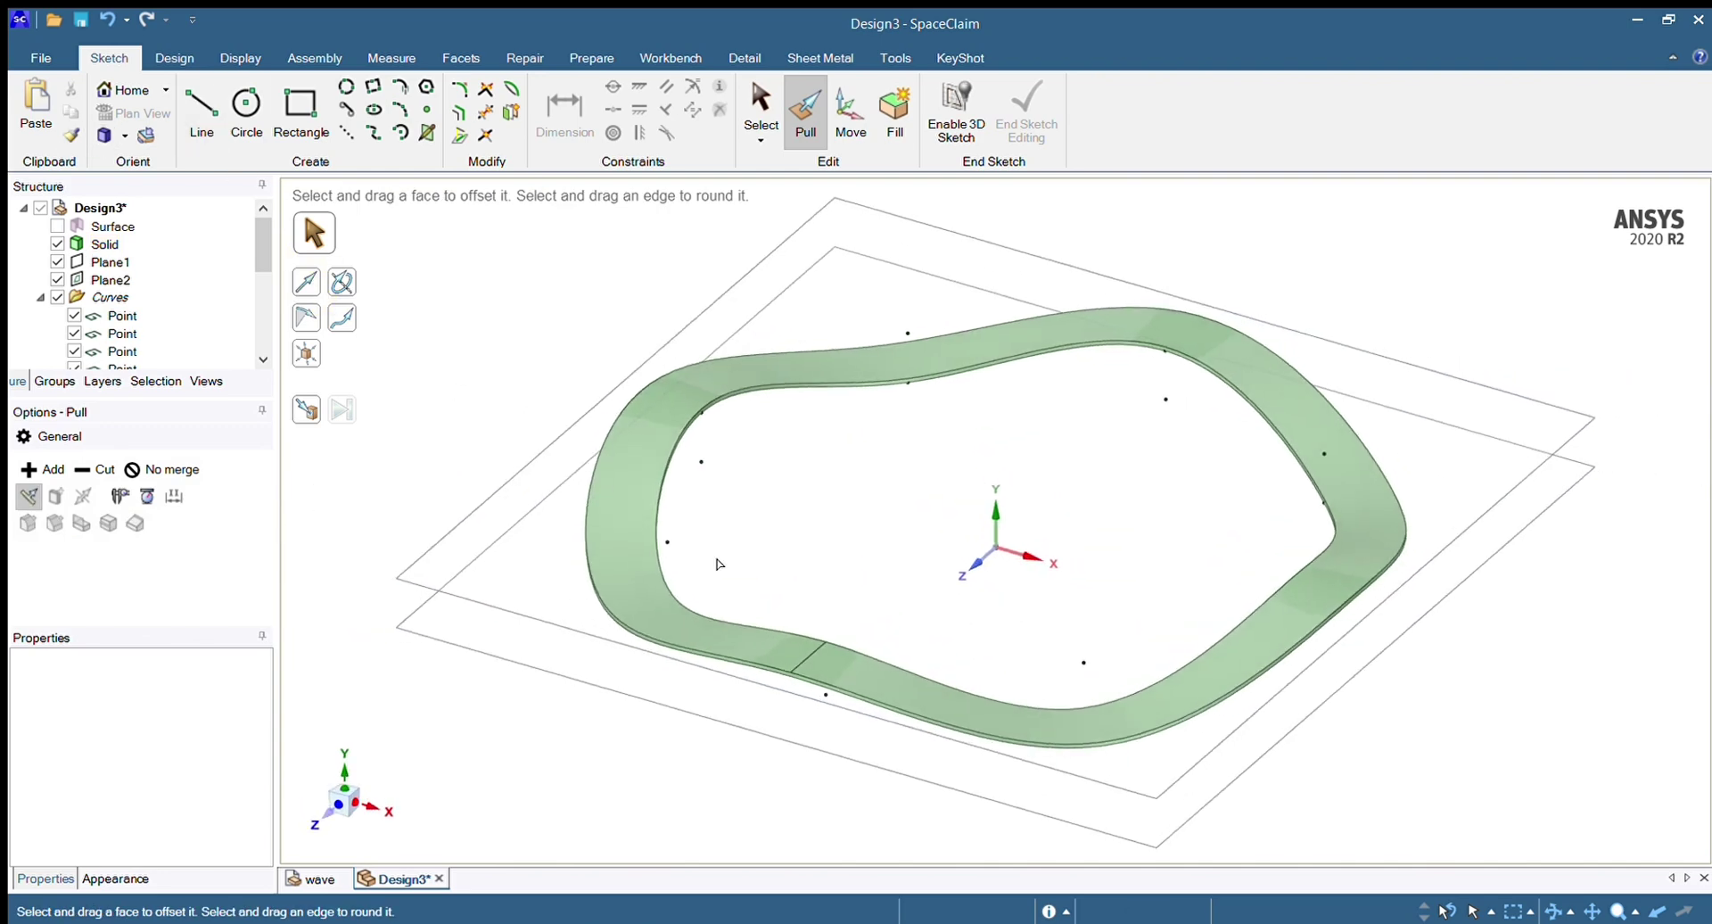
middle_drag(1364, 755, 1135, 745)
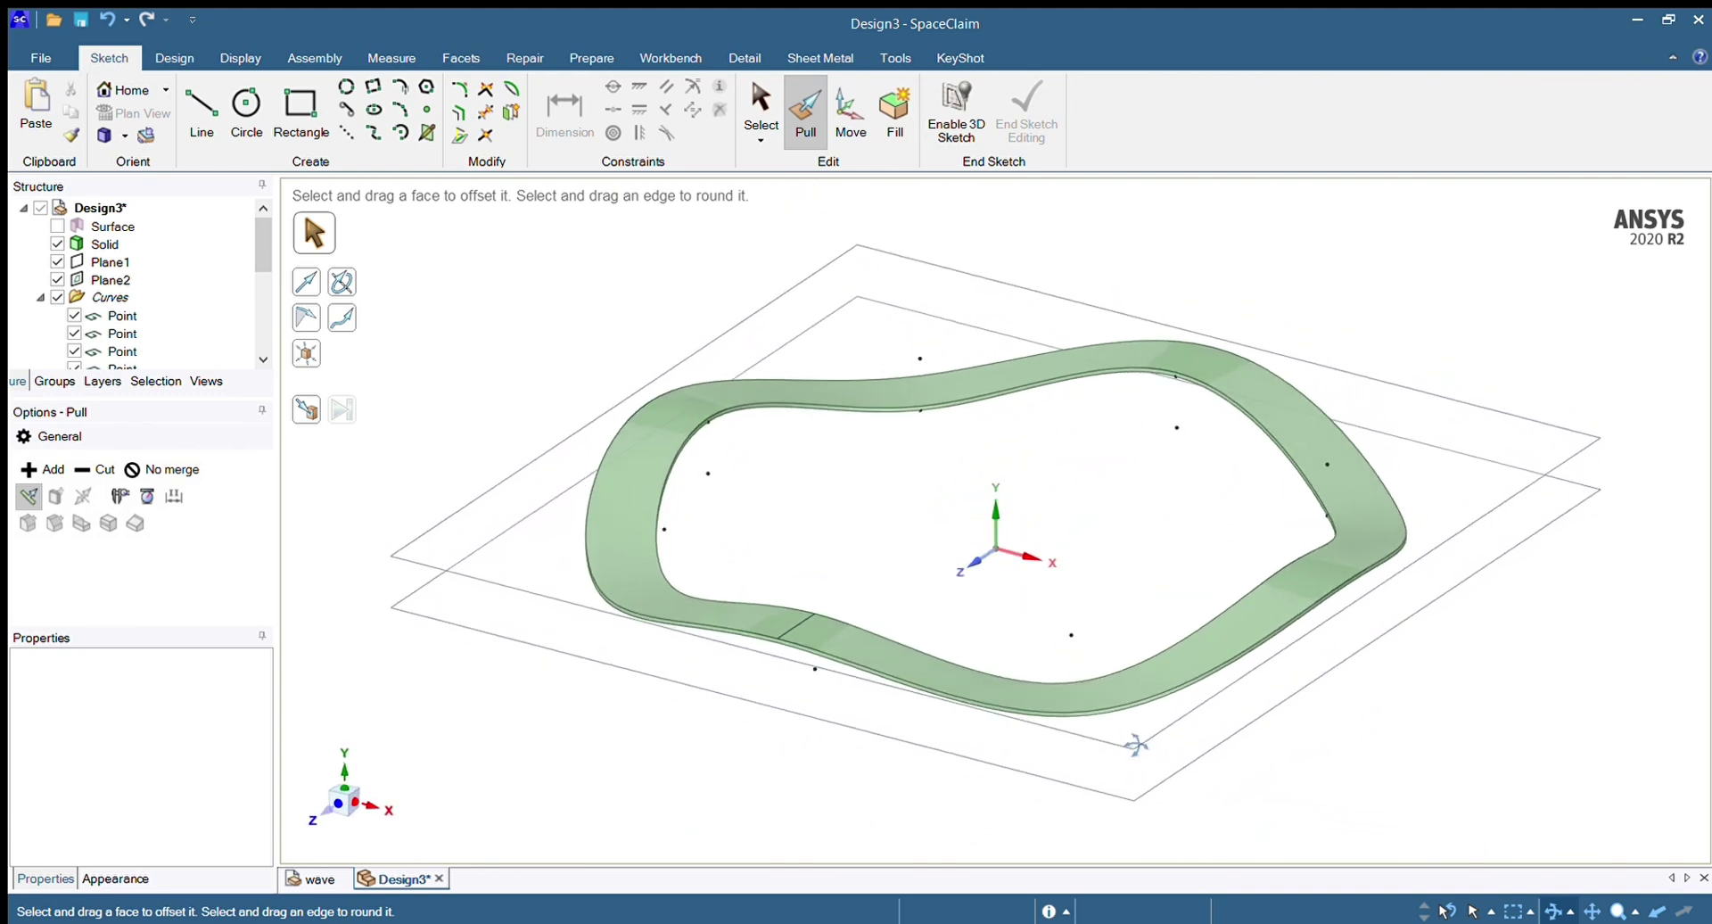